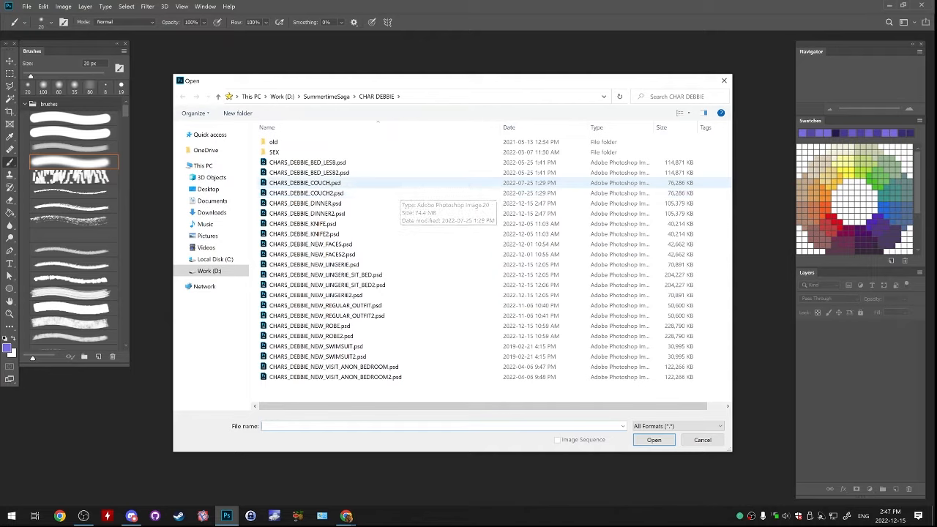
Look through the robe, lingerie and dinner character files in the CHAR DEBBIE folder
click(344, 295)
click(344, 326)
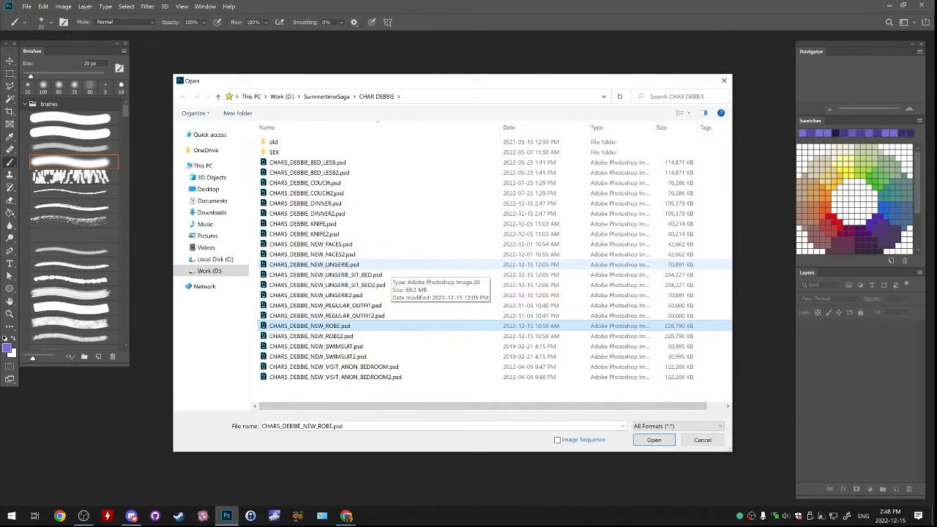
click(390, 295)
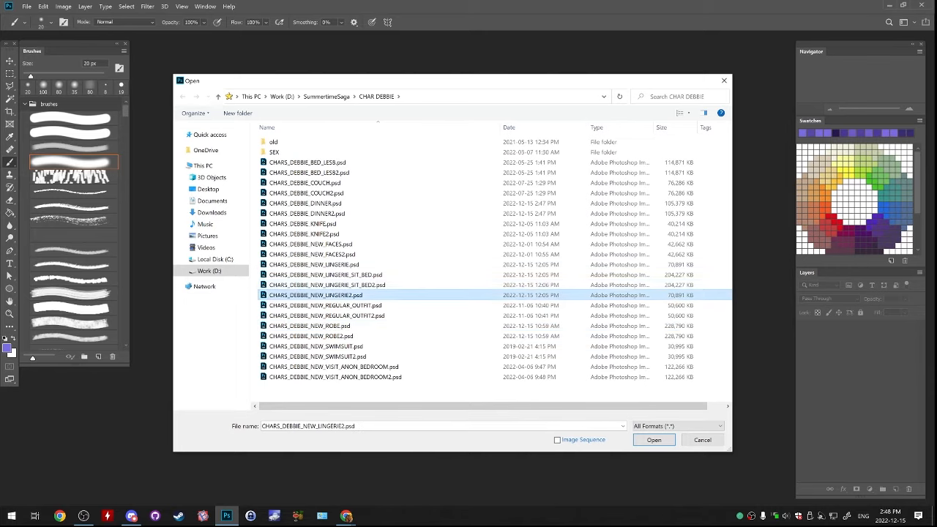
click(389, 286)
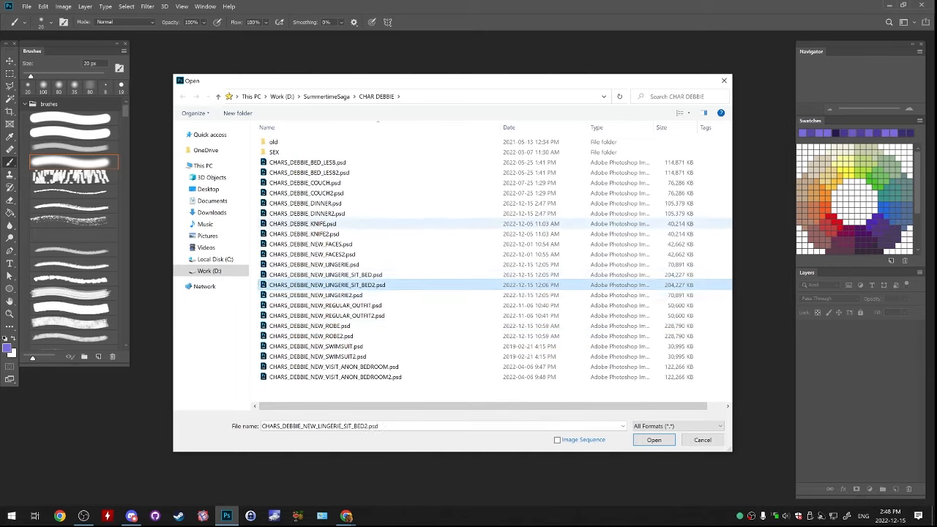
click(389, 213)
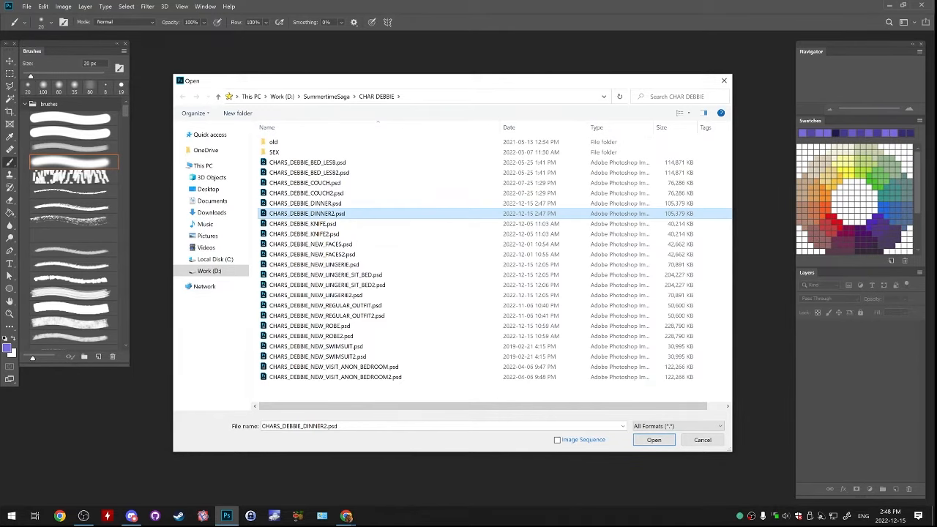
drag(378, 84, 390, 56)
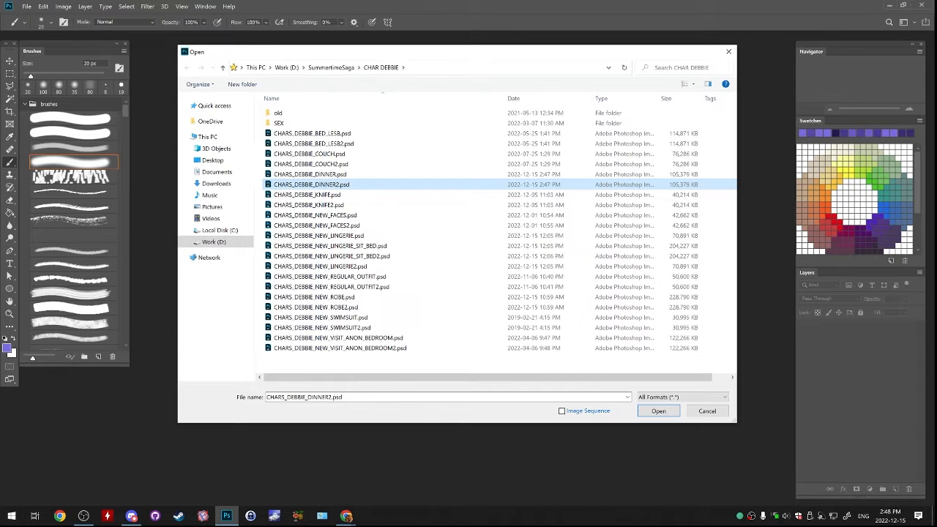
Go up to the SummertimeSaga folder and widen the file-opening dialog
click(331, 68)
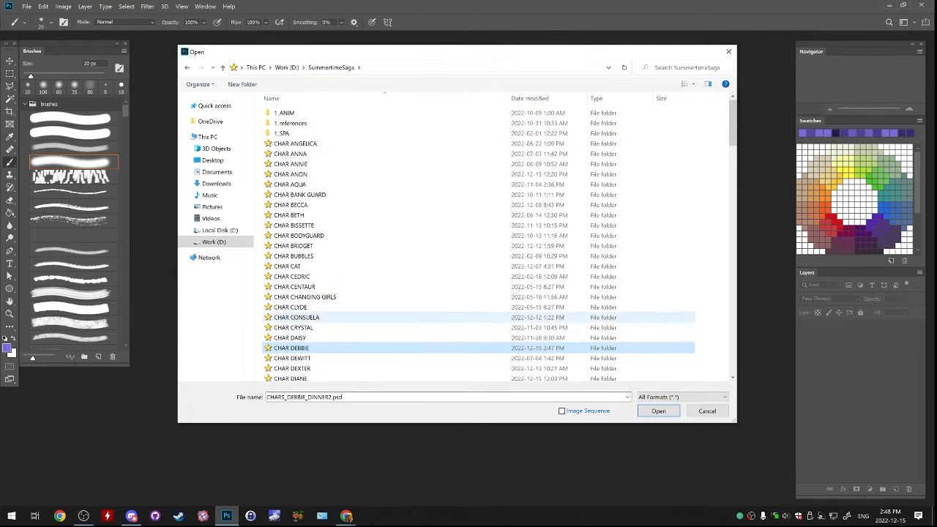
drag(487, 54, 452, 50)
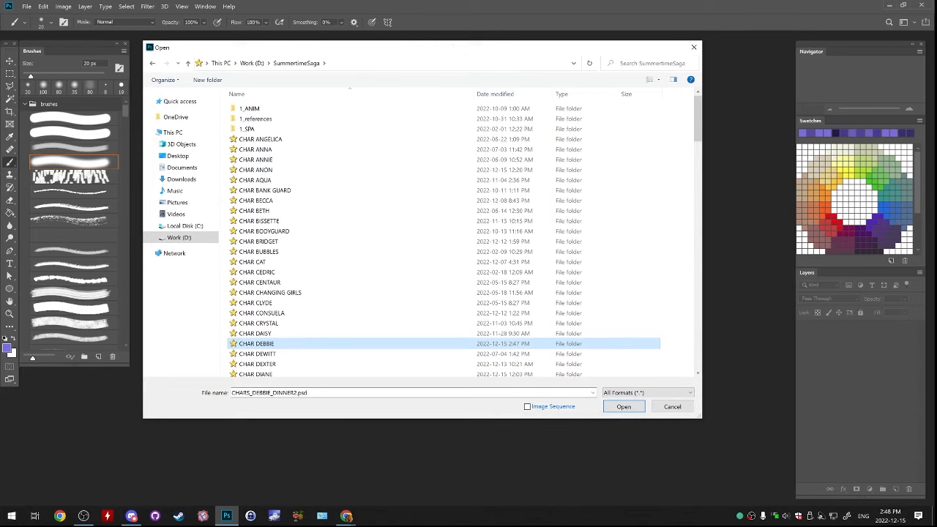
drag(704, 208, 779, 214)
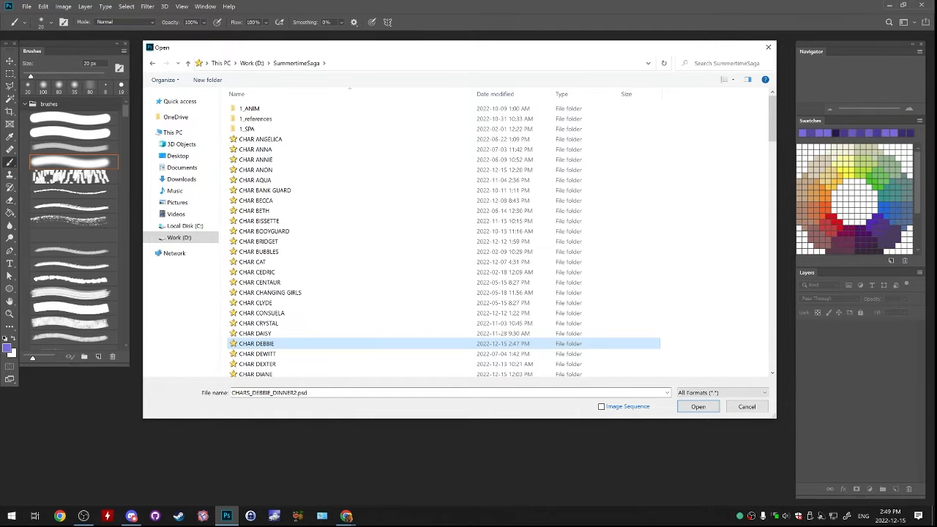
drag(563, 47, 566, 51)
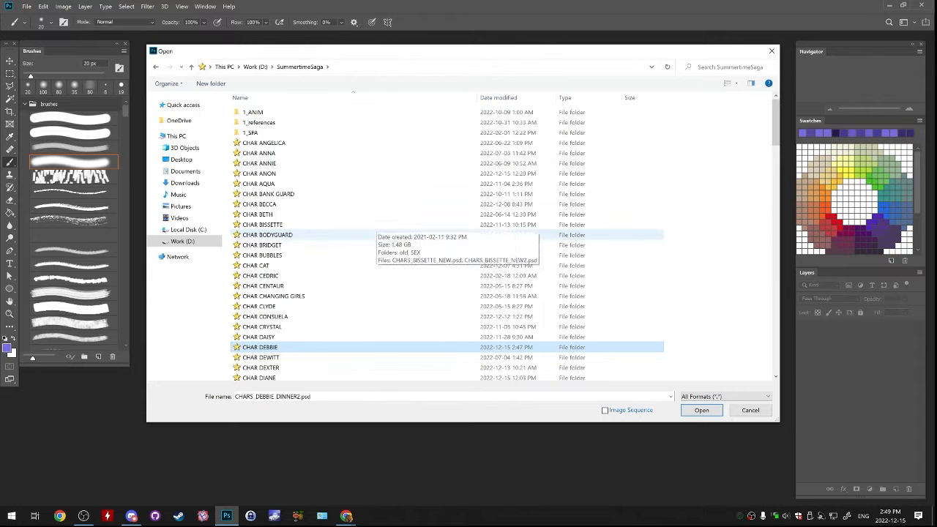
Find the LOCATION HOME folder among the SummertimeSaga project folders and enter it
click(366, 235)
scroll(366, 322, down, 4)
scroll(410, 322, down, 20)
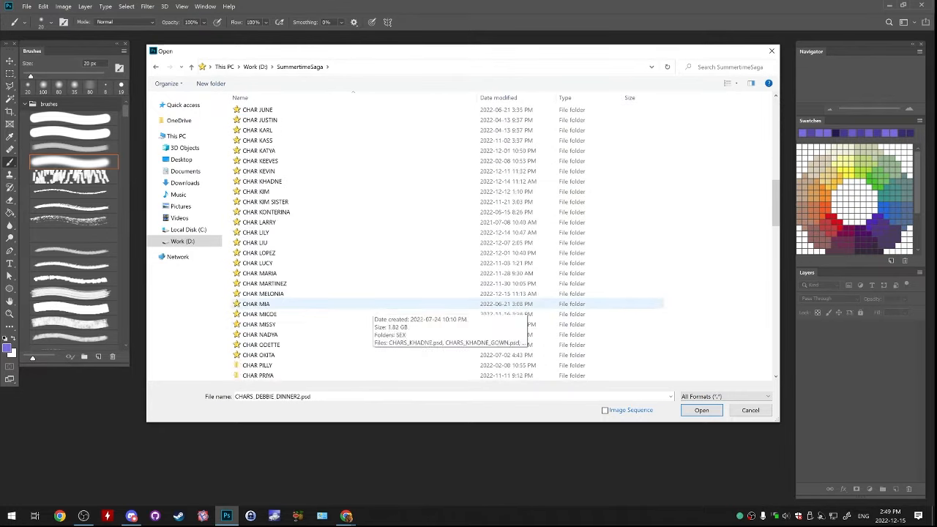
scroll(439, 307, down, 12)
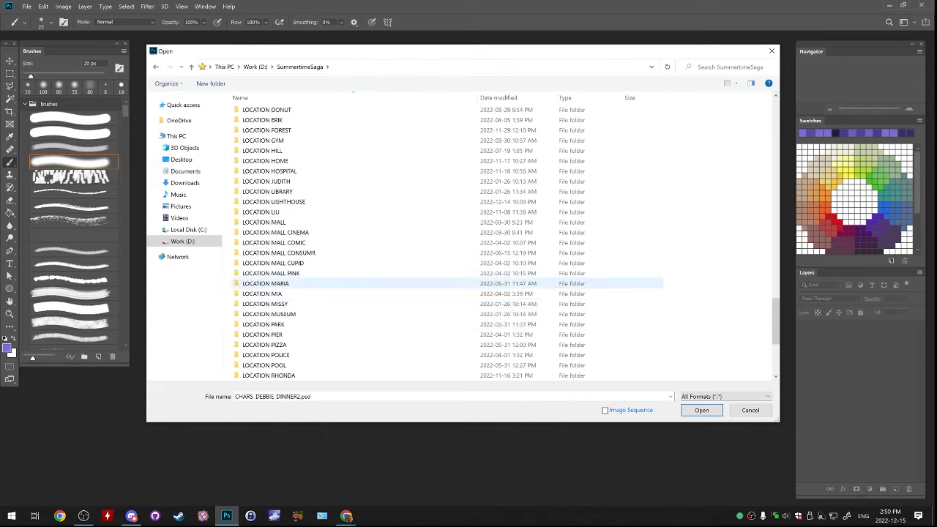
scroll(468, 322, down, 4)
scroll(372, 334, down, 2)
click(327, 202)
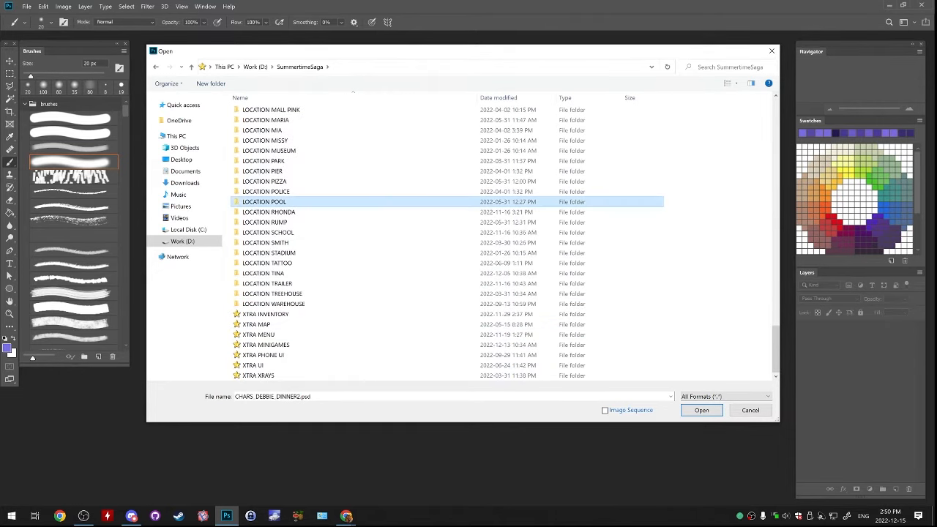
scroll(322, 273, up, 10)
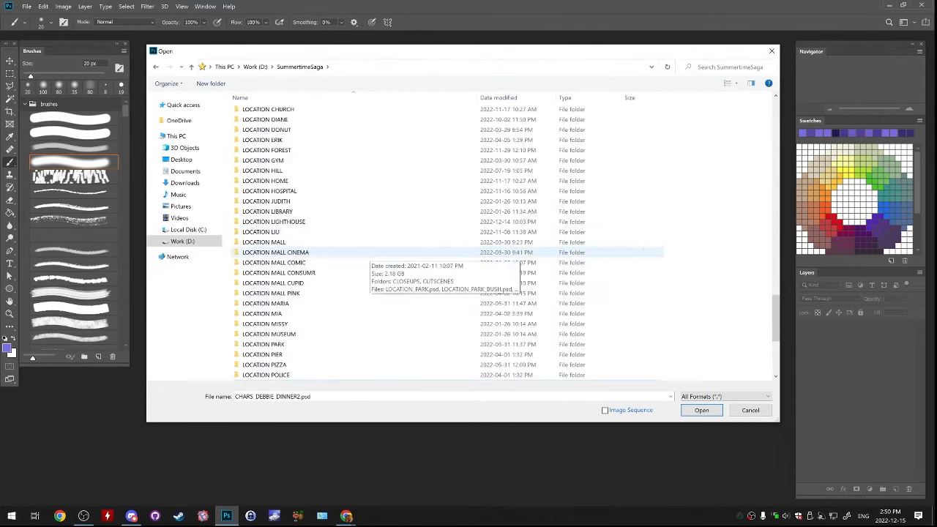
double_click(322, 273)
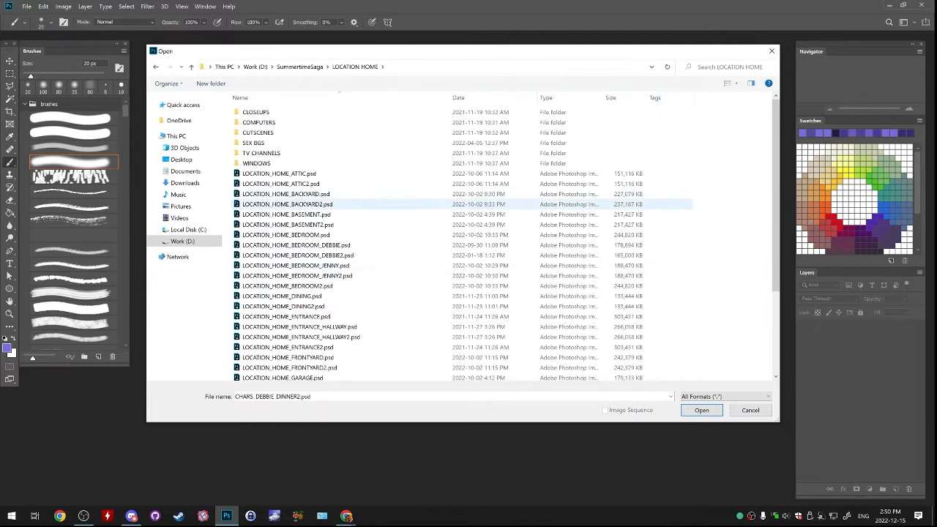
Look through the backyard, bedroom and dining background files in the LOCATION HOME folder
click(315, 204)
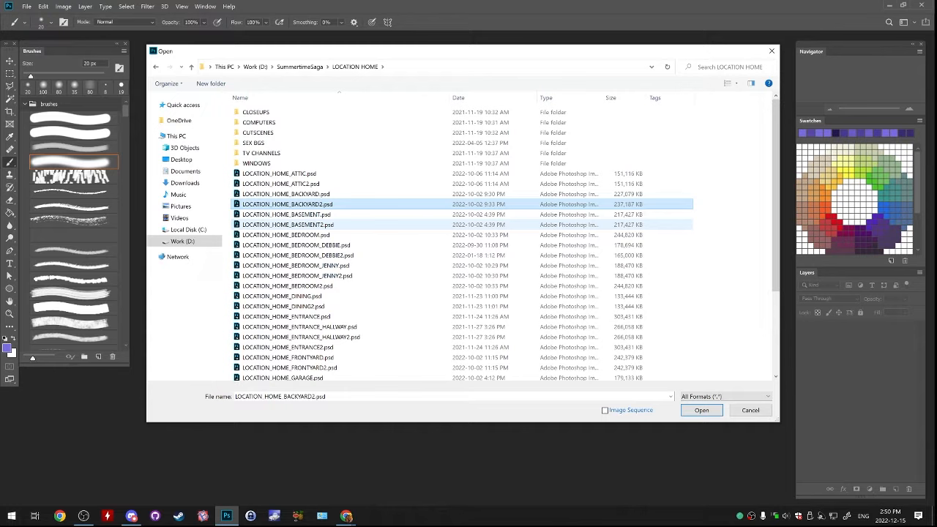
click(296, 265)
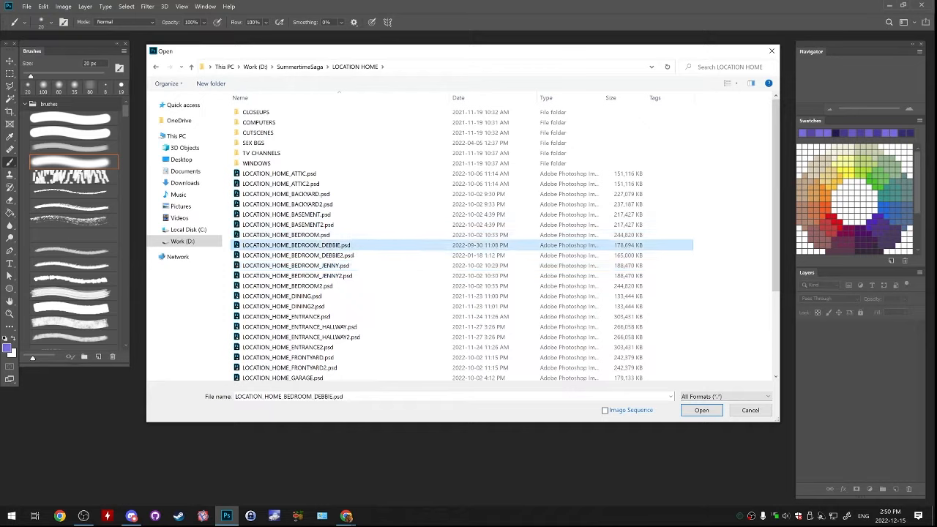
click(352, 235)
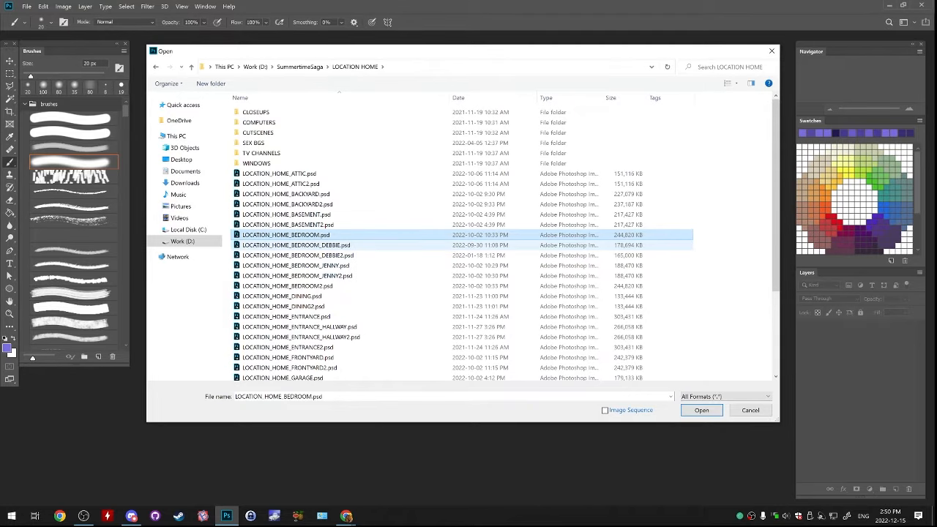
key(Down)
key(Down)
key(Down)
key(Down)
key(Down)
key(Down)
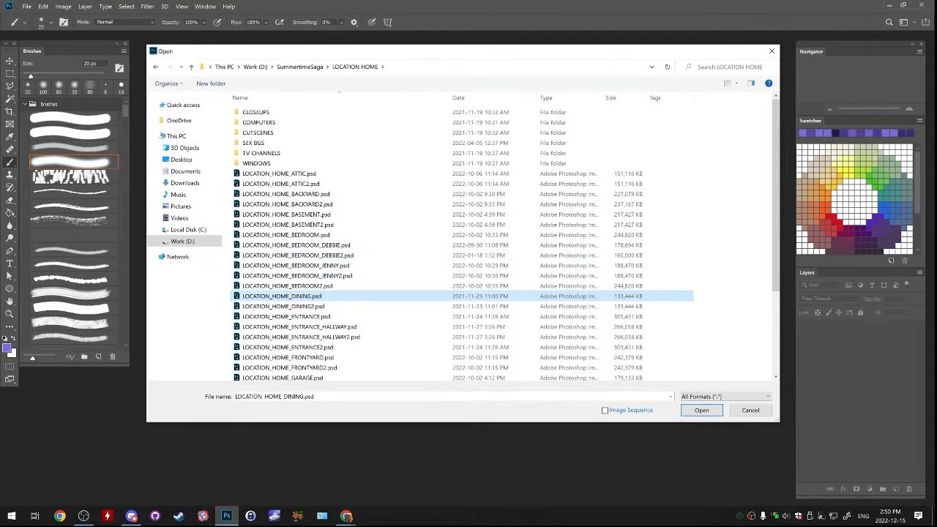
Open LOCATION_HOME_DINING_TABLE.psd from the CLOSEUPS subfolder of LOCATION HOME
double_click(395, 112)
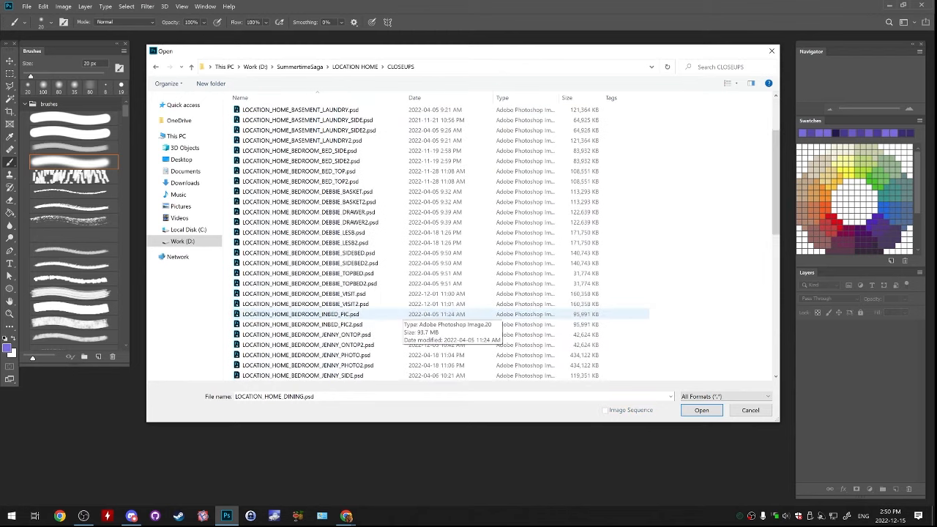
scroll(396, 308, down, 9)
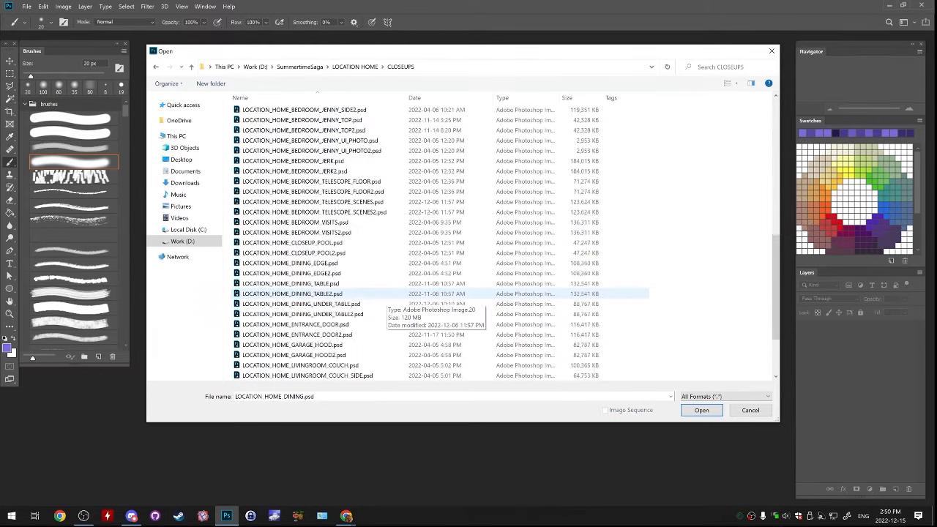
scroll(386, 298, down, 3)
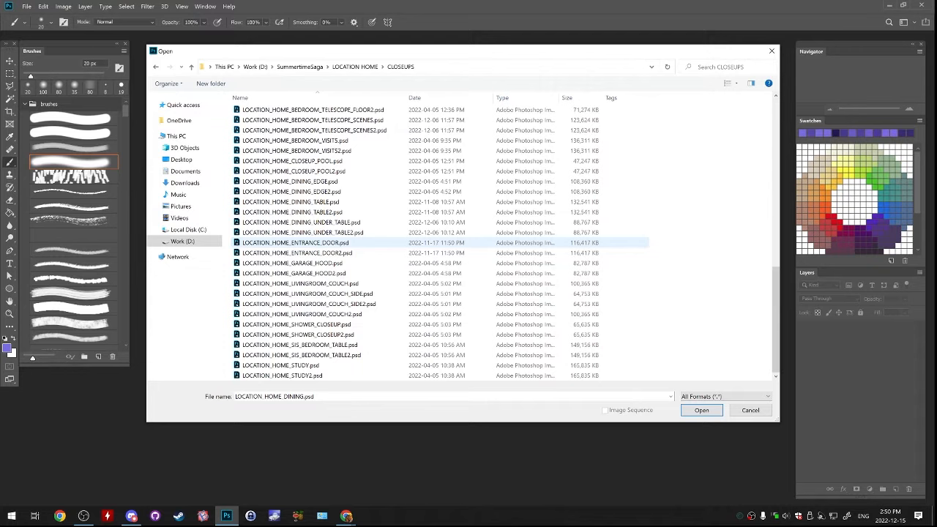
click(308, 180)
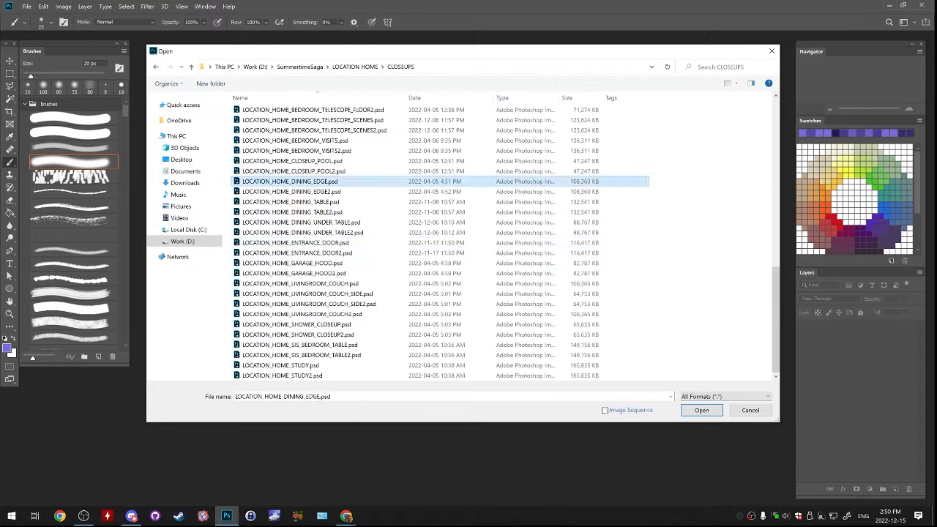
click(307, 191)
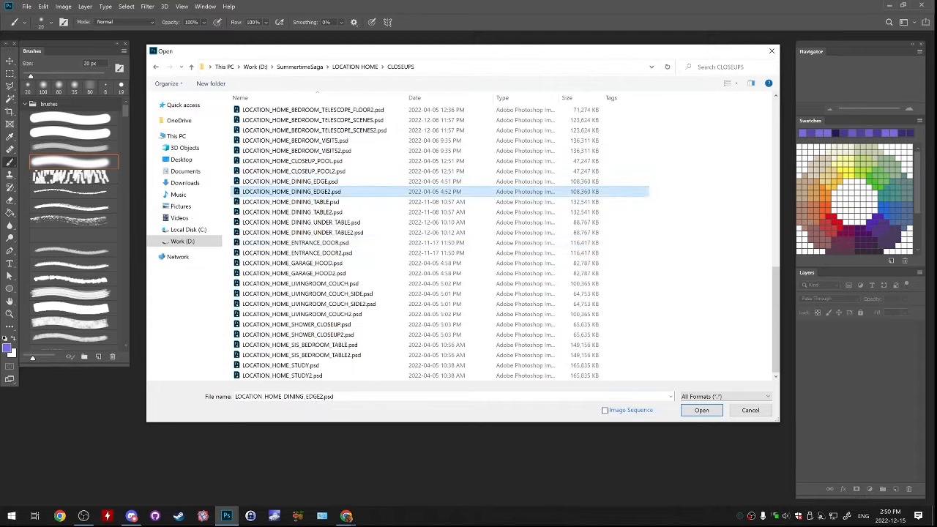
click(308, 180)
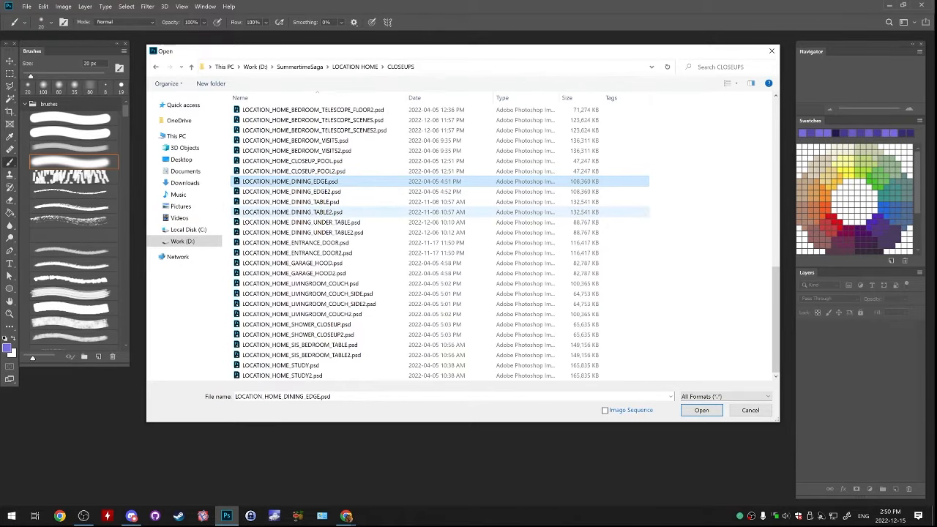
double_click(293, 202)
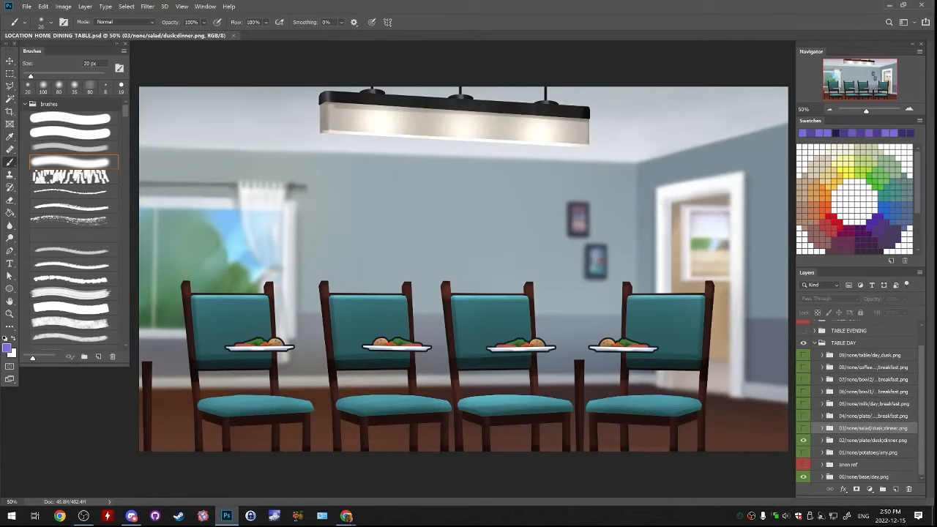
Hide the 02 dinner plate group inside TABLE DAY, keeping the 00 base day group visible
click(803, 440)
click(803, 476)
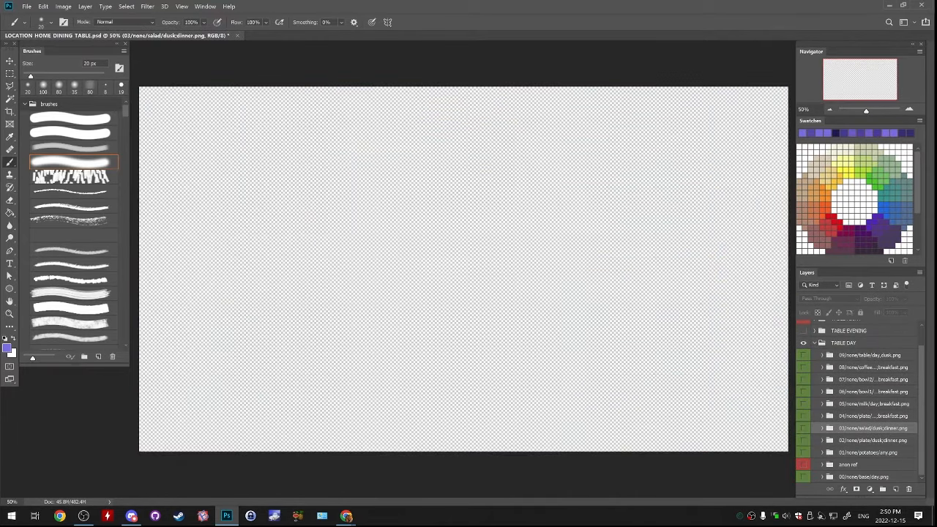
click(803, 465)
click(803, 464)
click(803, 477)
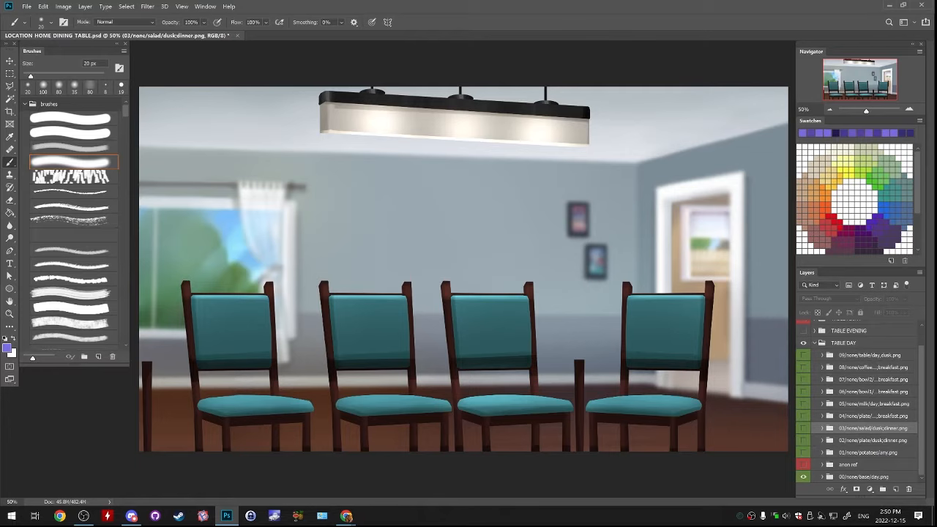
Expand the 00 base day group and switch its chairs, fix and BG layers off and on to inspect them
scroll(860, 403, up, 1)
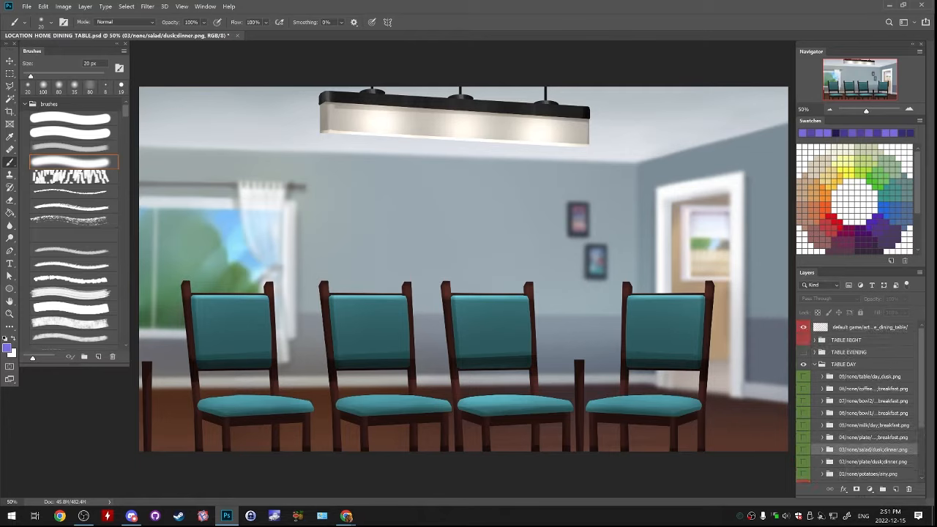
scroll(860, 402, down, 3)
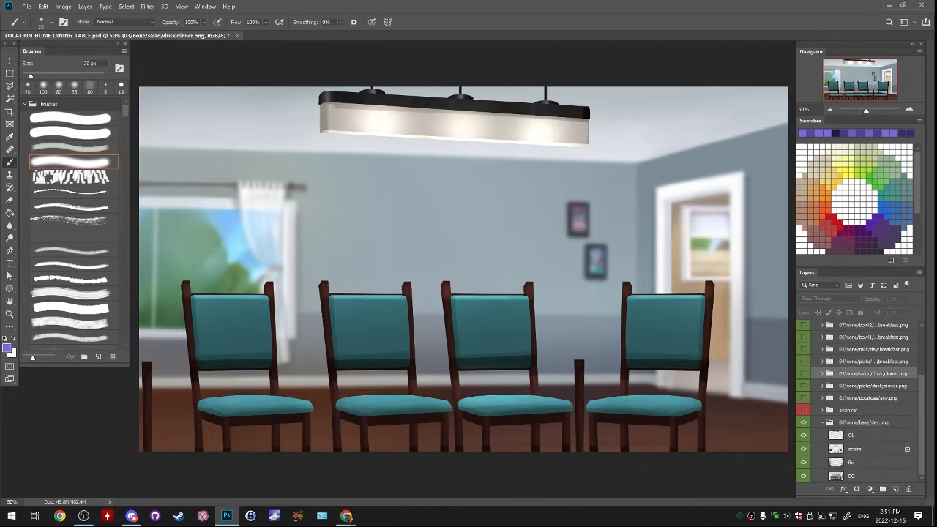
click(803, 449)
click(803, 462)
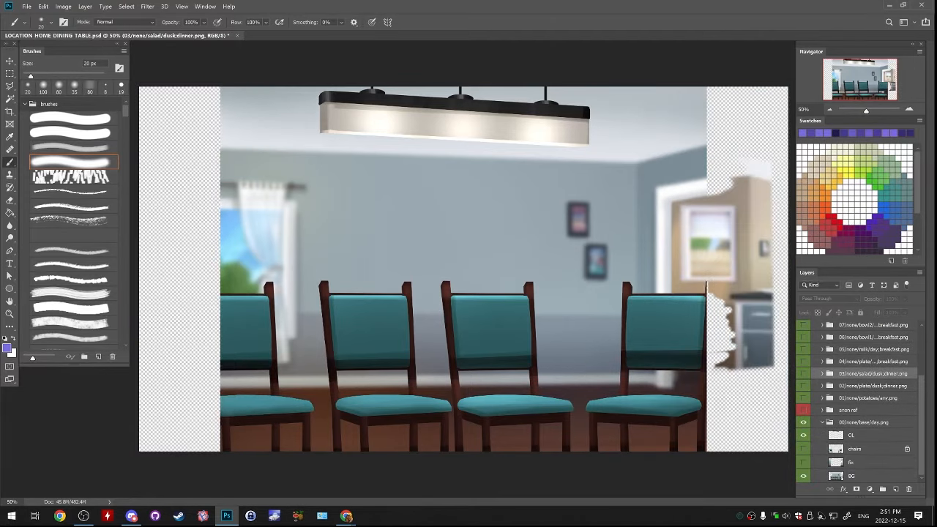
click(803, 476)
drag(803, 476, 803, 449)
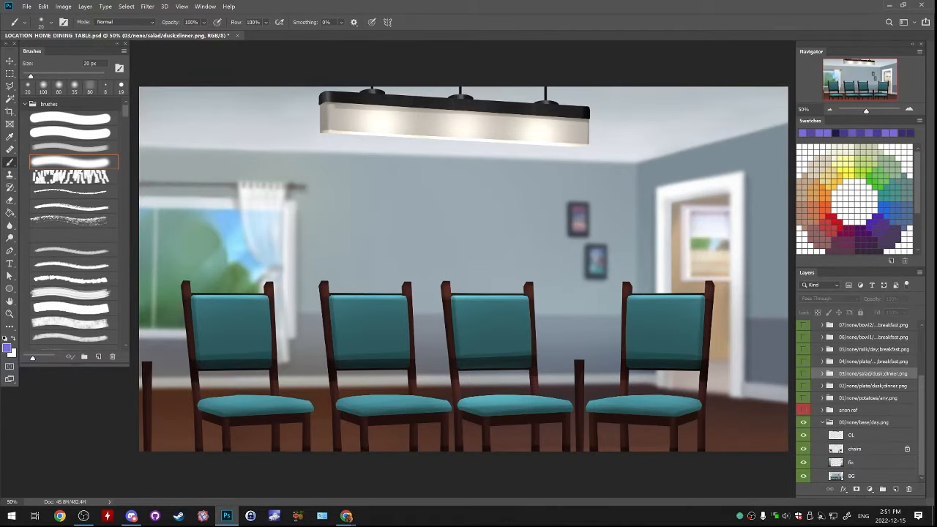
Toggle the visibility of the OL and chairs layers to see what each contains
click(803, 436)
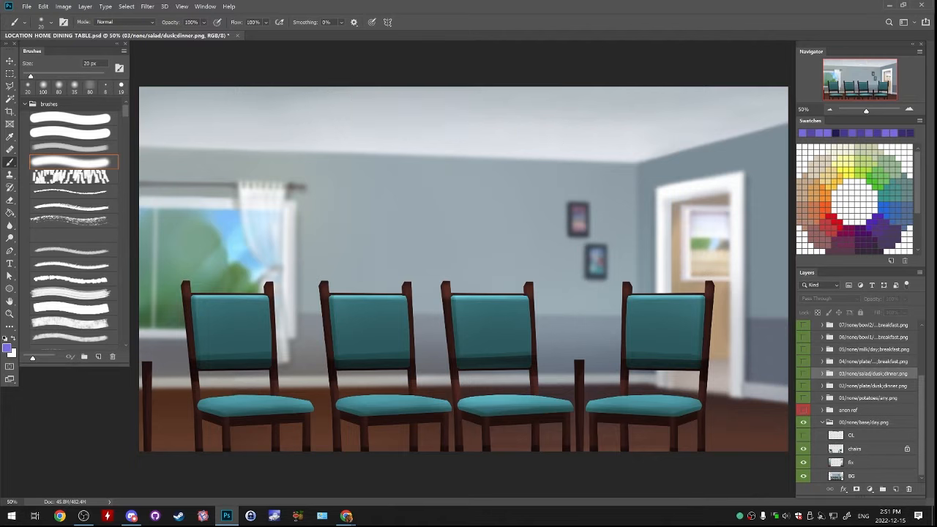
click(803, 436)
click(803, 449)
click(803, 449)
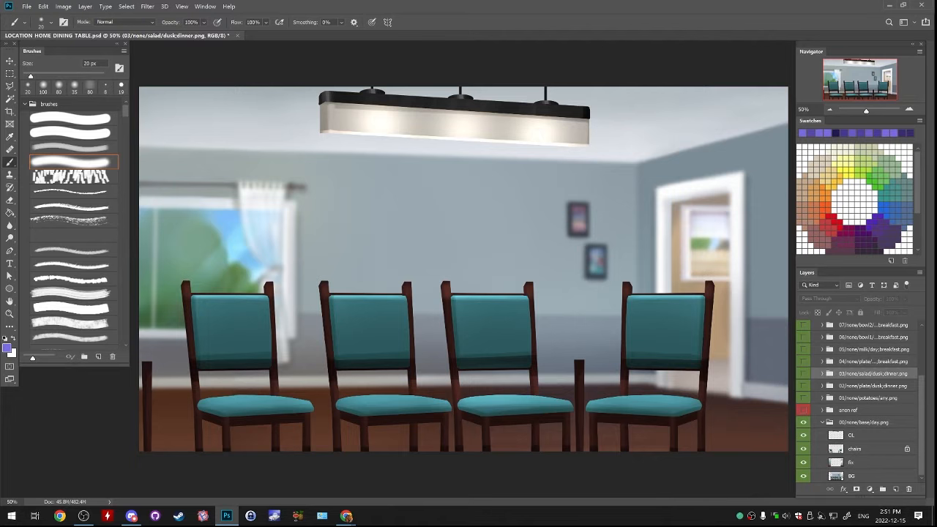
click(803, 448)
click(803, 449)
Try moving the artwork on the chairs layer up the canvas twice, undoing each move
click(855, 449)
drag(717, 420, 721, 271)
key(ctrl+z)
drag(689, 350, 707, 168)
key(ctrl+z)
Toggle the chairs layer's visibility and move its artwork up the canvas to expose the chairs underneath
click(803, 449)
click(803, 449)
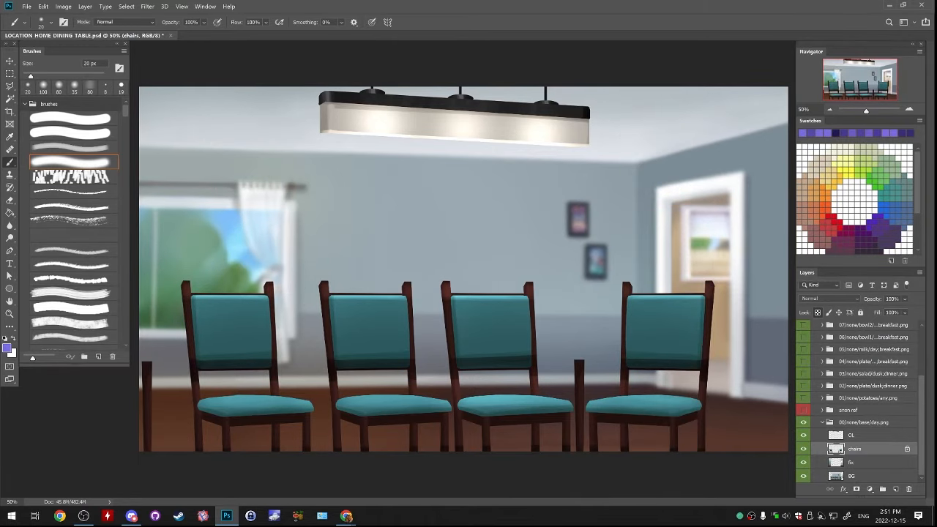
drag(694, 419, 701, 268)
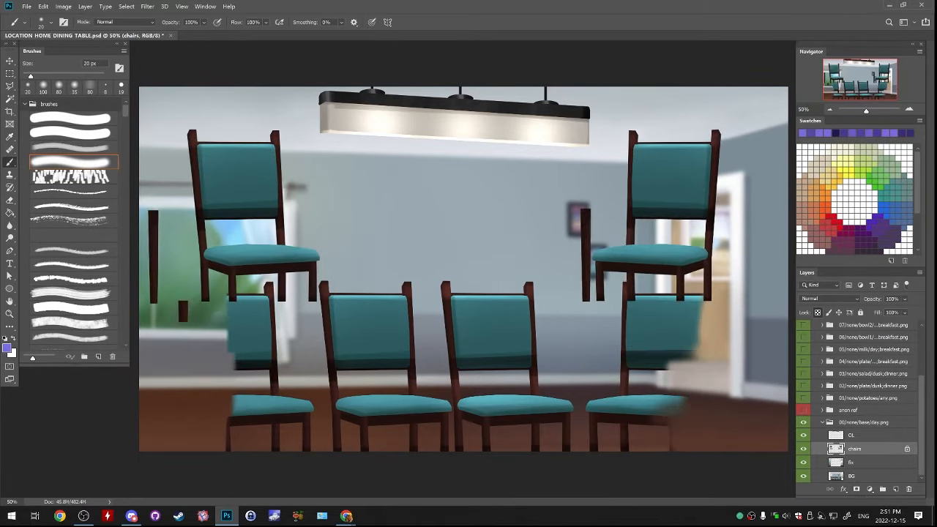
Try several upward moves of the chairs layer's artwork to compare it with the chairs underneath, undoing each one
key(ctrl+z)
drag(671, 351, 664, 210)
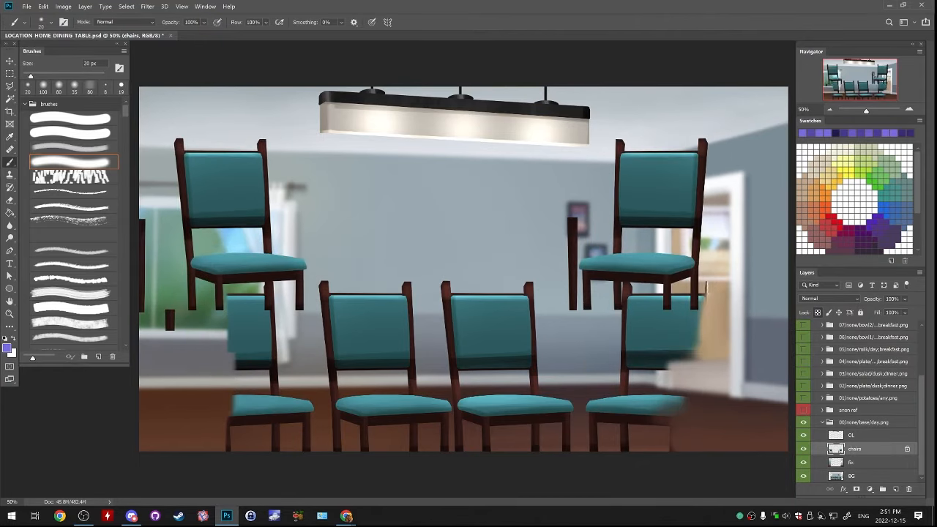
key(ctrl+z)
drag(707, 366, 708, 230)
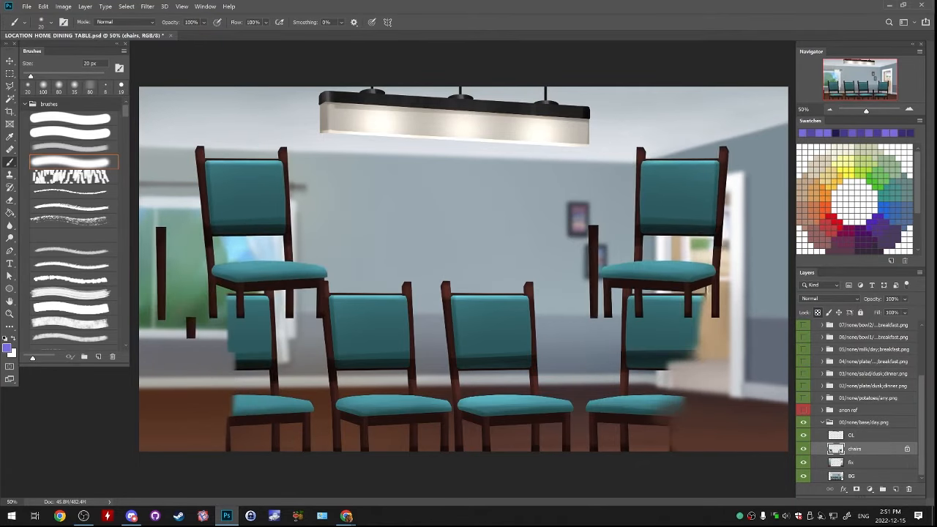
key(ctrl+z)
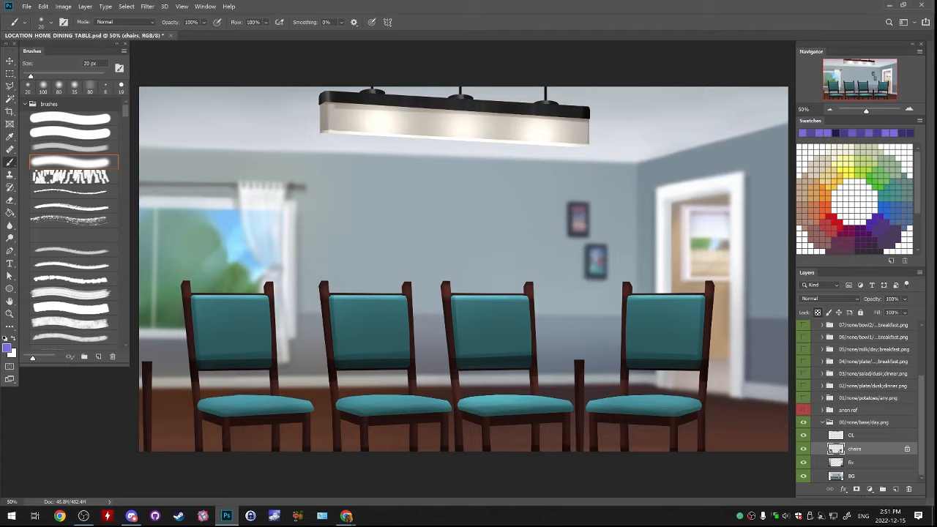
drag(659, 392, 662, 311)
key(ctrl+z)
drag(587, 357, 572, 197)
key(ctrl+z)
drag(637, 361, 646, 235)
drag(630, 295, 633, 333)
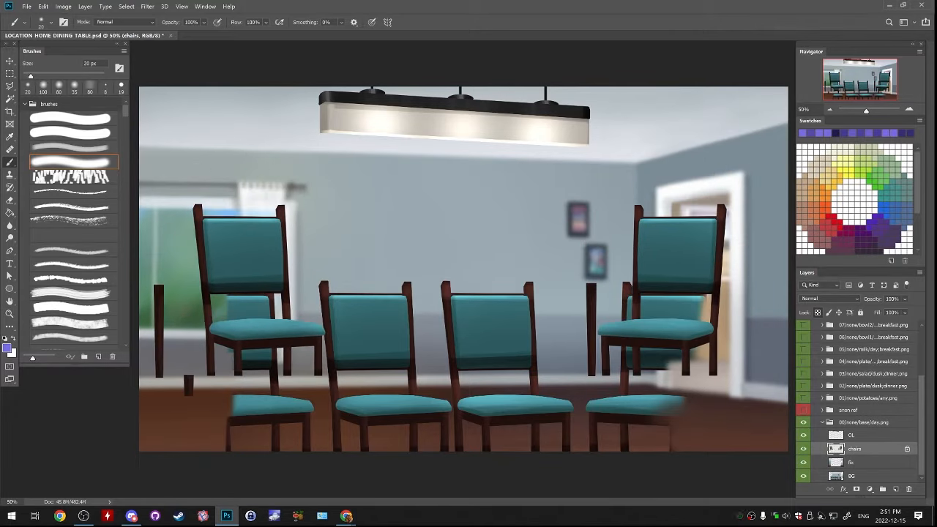
key(ctrl+z)
key(ctrl+z)
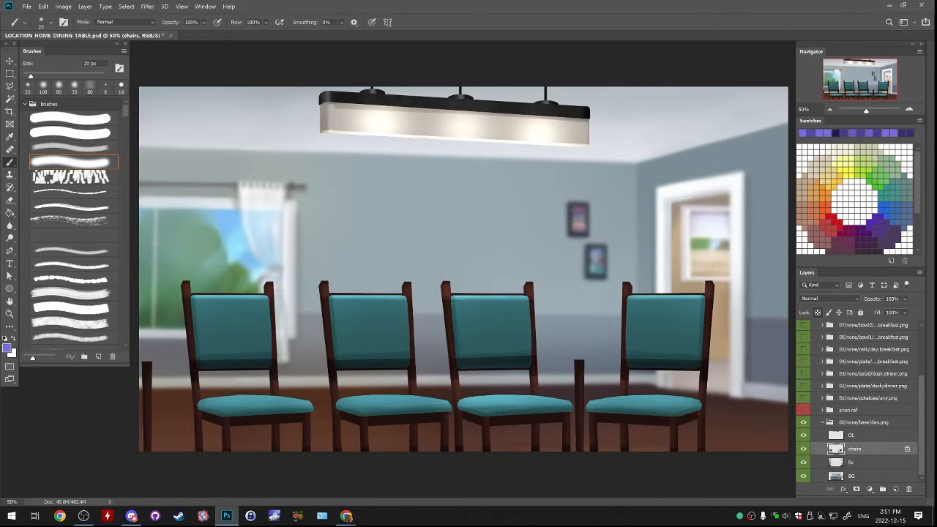
Hide the day chairs layer, show the TABLE EVENING group and expand it down to the layers of its 00 base dusk group
click(803, 448)
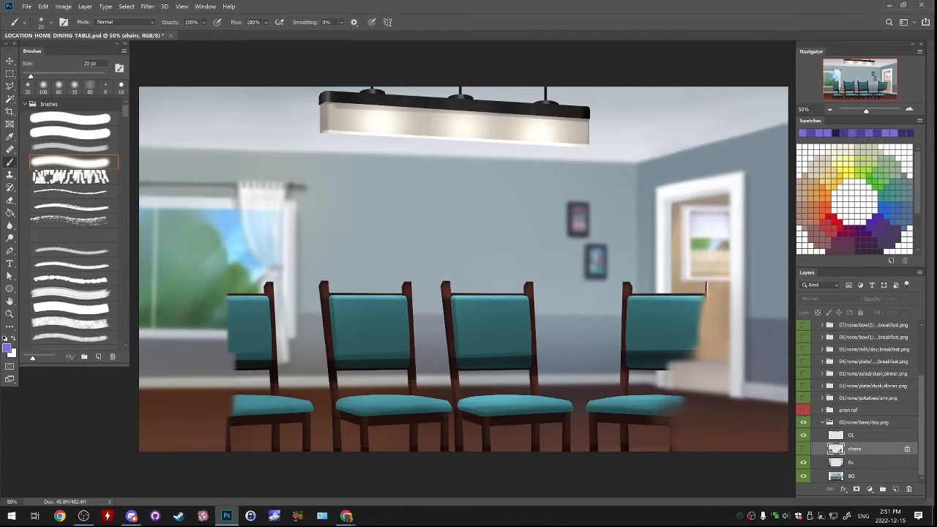
scroll(856, 402, up, 5)
click(803, 344)
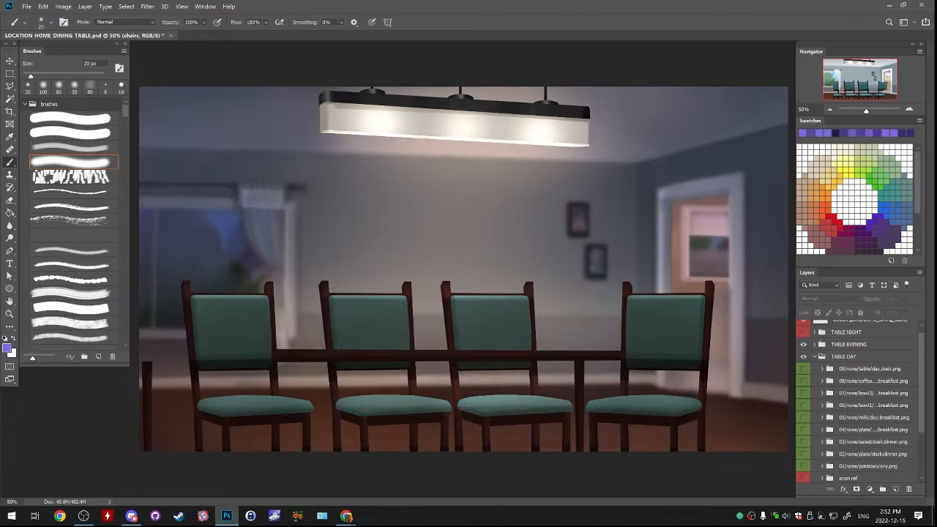
click(815, 344)
click(822, 357)
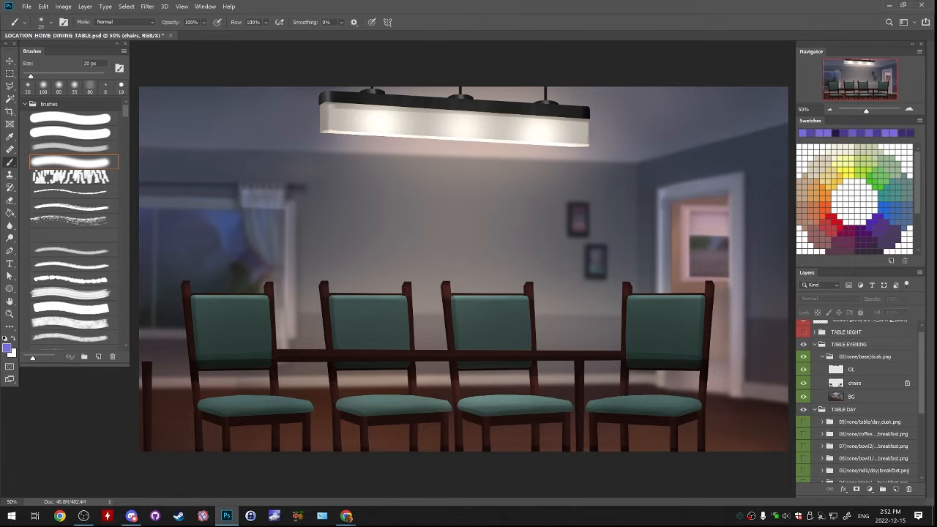
Switch the dusk group's OL and chairs layers off and on, and collapse the dusk and TABLE EVENING groups
drag(803, 370, 803, 382)
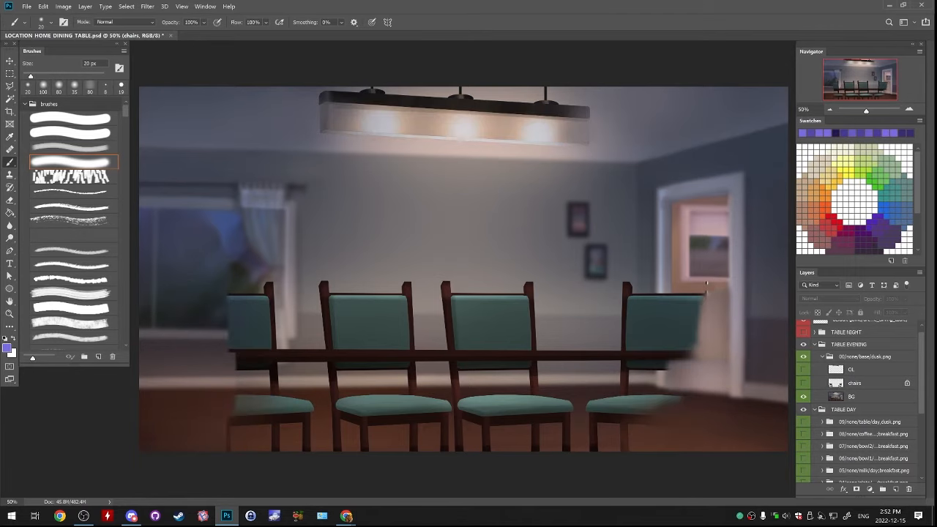
drag(803, 370, 803, 383)
click(822, 356)
click(848, 344)
click(814, 344)
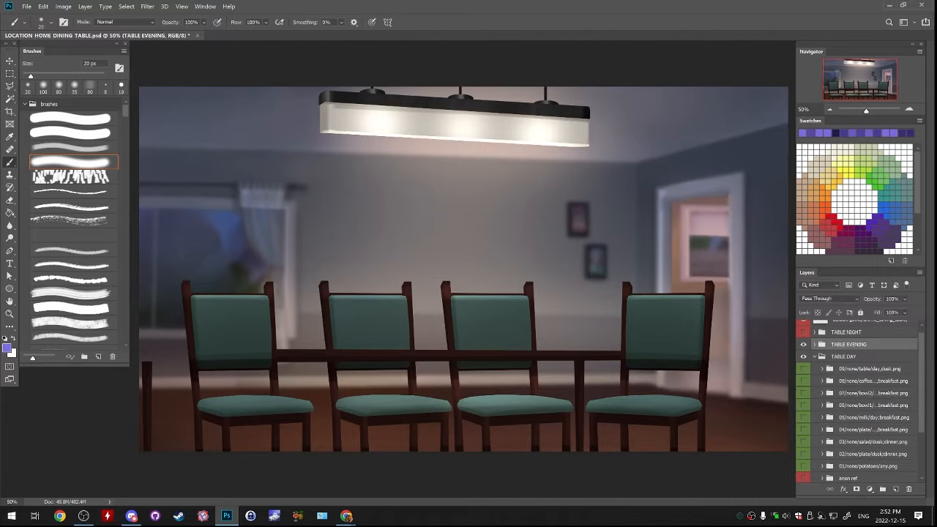
Show and expand the TABLE NIGHT group in place of TABLE EVENING to inspect its contents, and hide it again
click(803, 332)
click(803, 344)
click(814, 333)
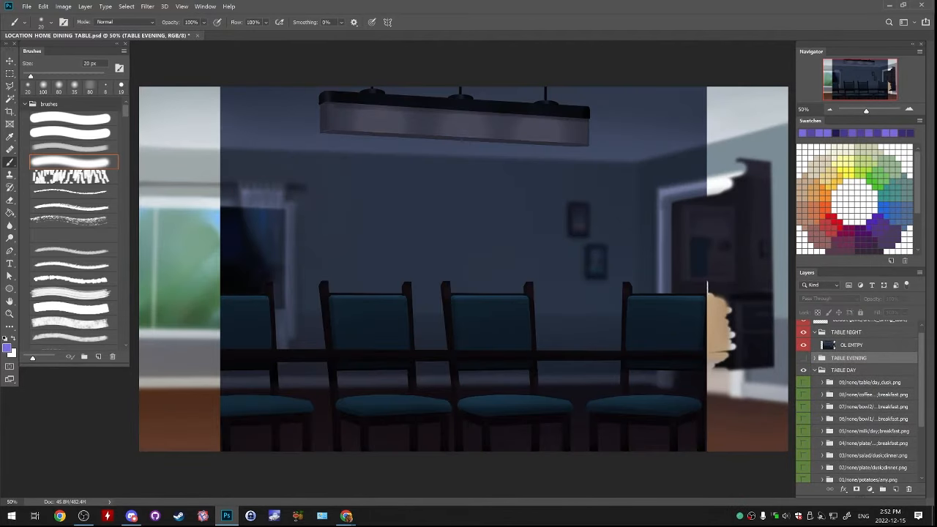
click(814, 333)
click(803, 332)
click(629, 292)
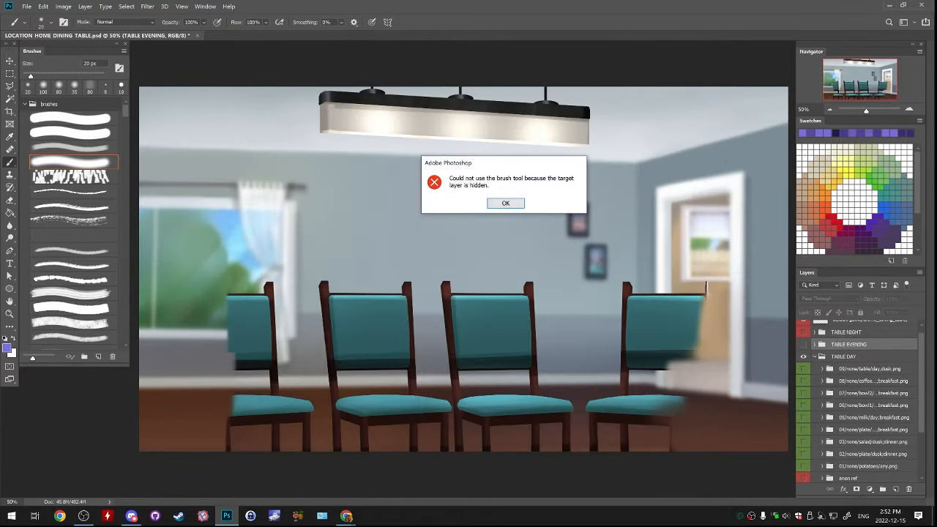
key(Return)
Show the TABLE EVENING group, briefly expand it to check its contents, and hide it again
click(803, 344)
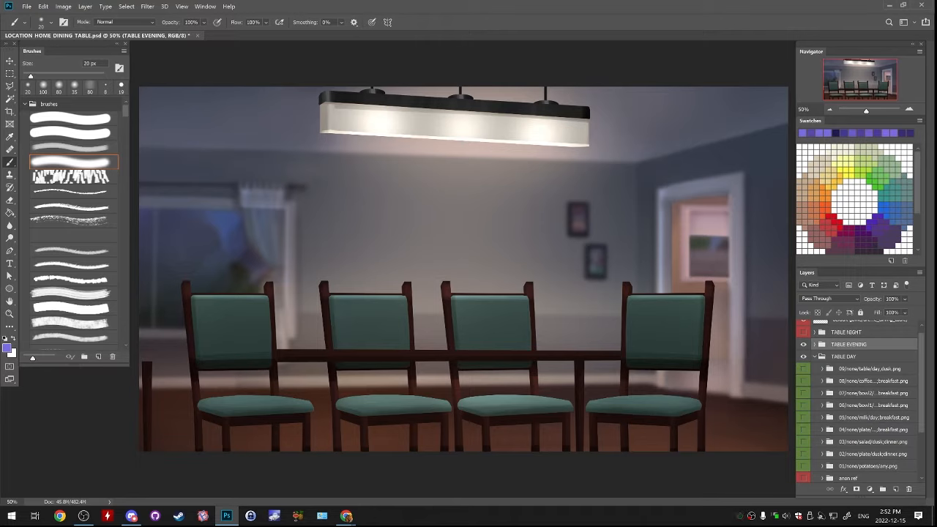
click(814, 344)
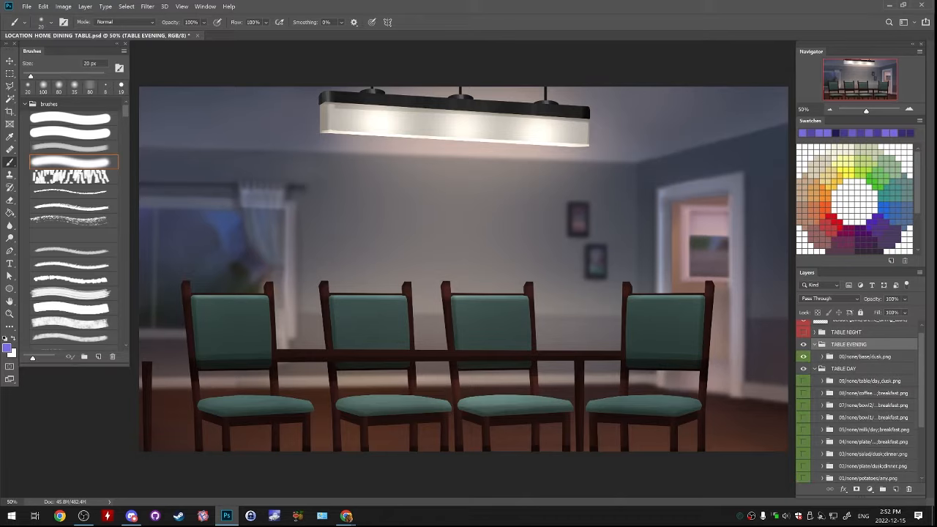
click(815, 344)
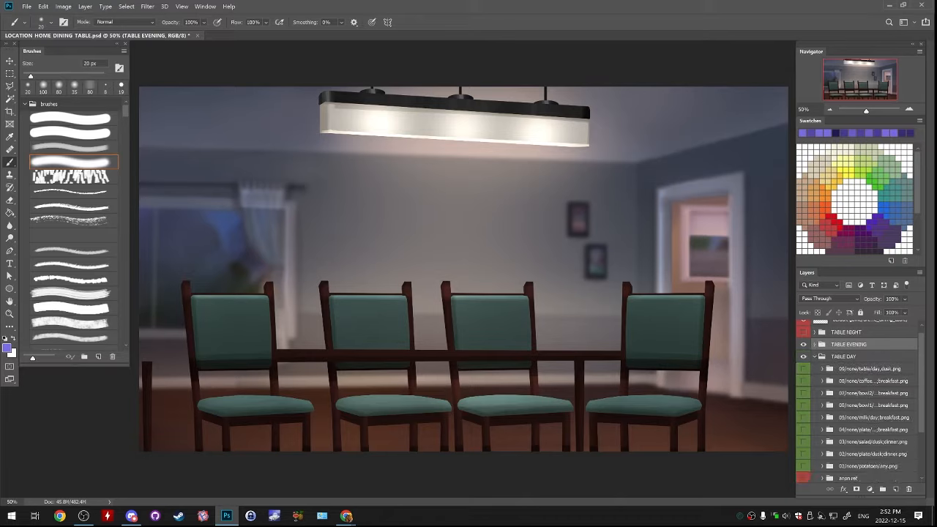
click(803, 344)
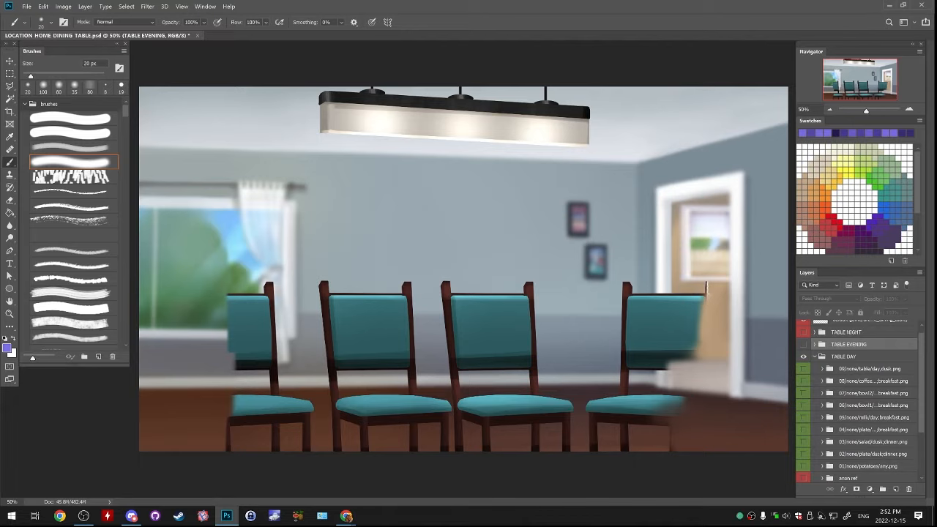
Make the chairs layer in the 00 base day group visible again and hide the OL layer
scroll(857, 402, down, 5)
drag(803, 435, 803, 449)
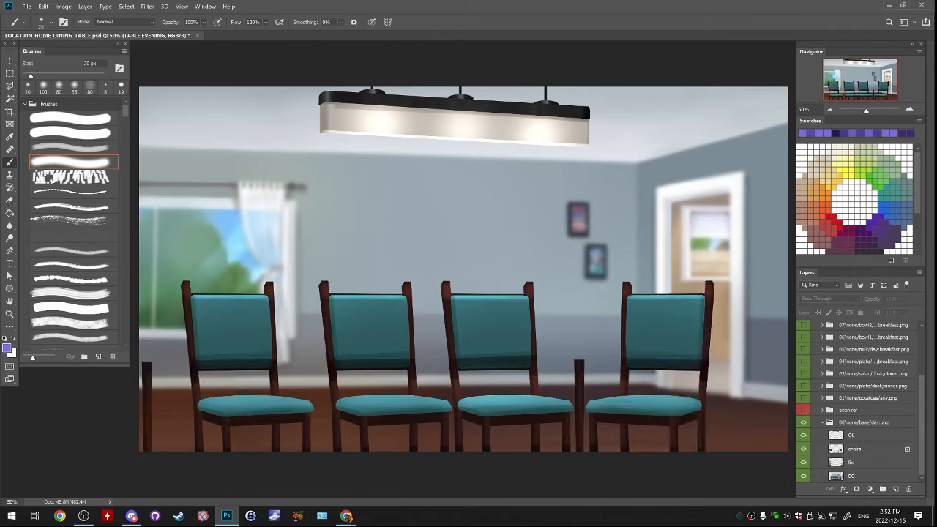
click(803, 448)
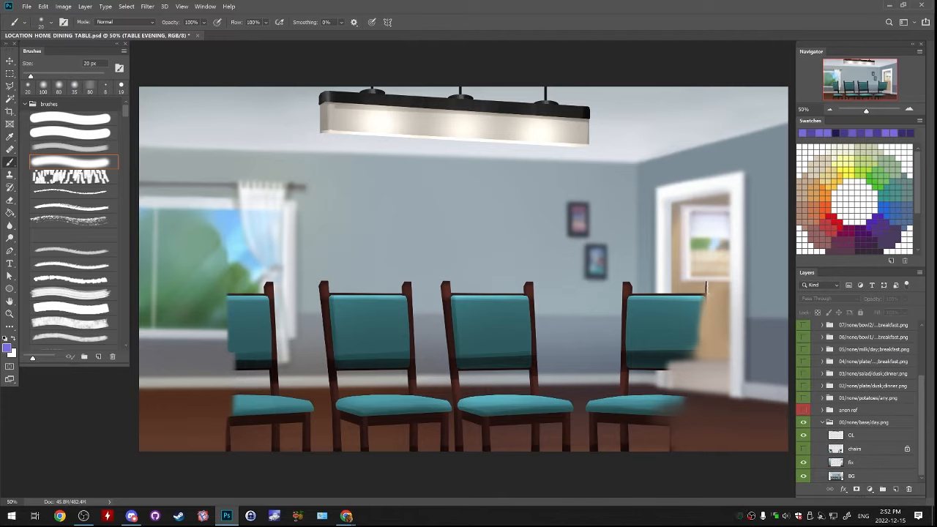
click(803, 449)
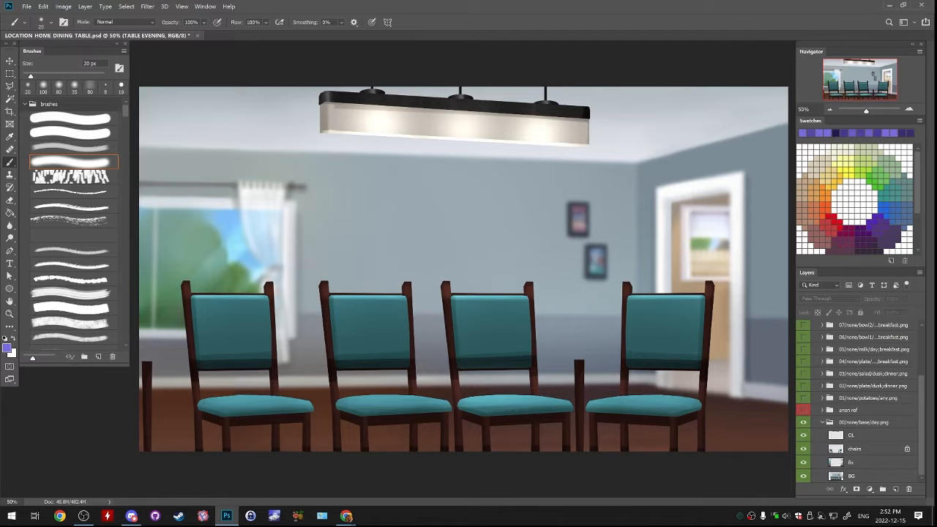
click(803, 435)
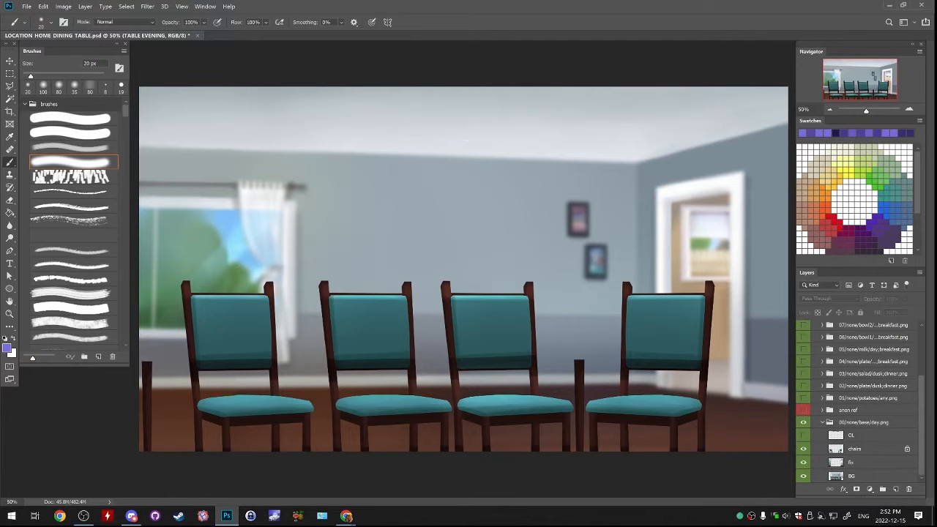
click(803, 449)
Unlock the chairs layer's transparent pixels and copy its leftmost chair to a new layer using a rectangular selection
click(854, 448)
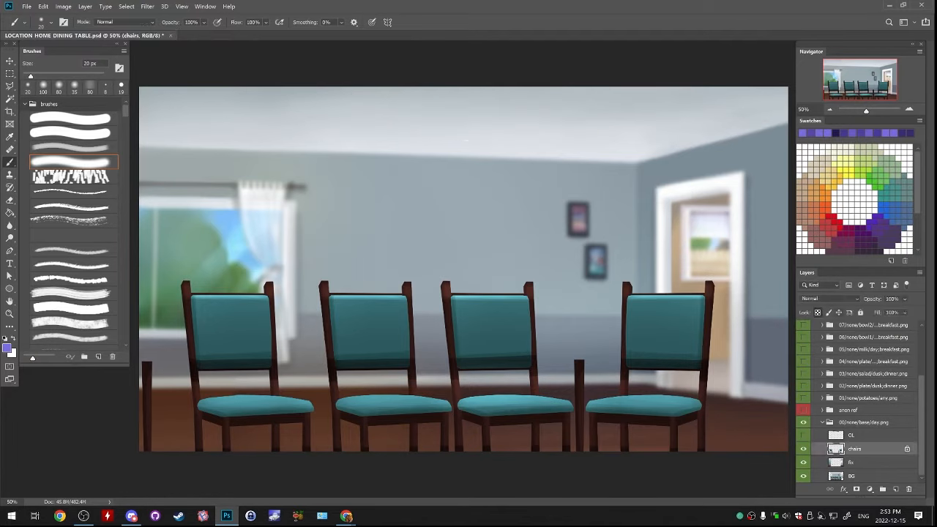
key(ctrl+z)
key(ctrl+z)
key(m)
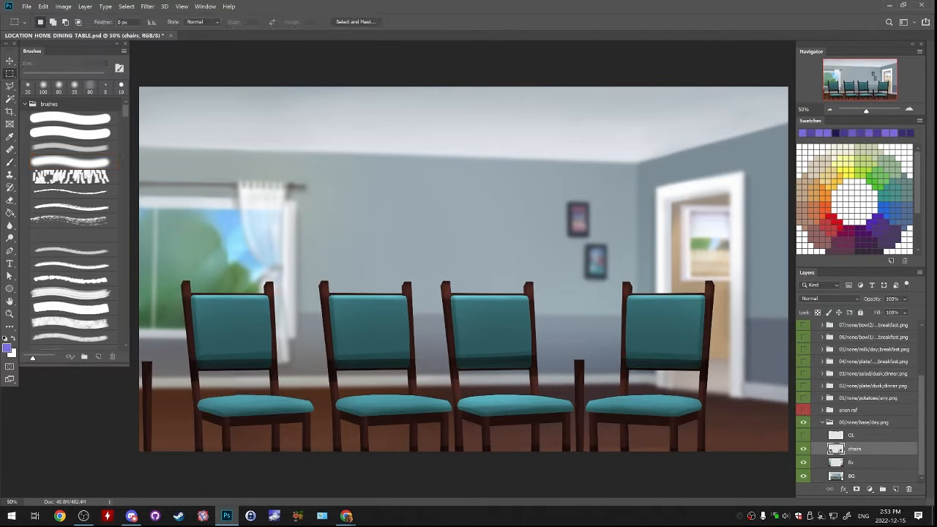
drag(169, 254, 320, 460)
key(ctrl+t)
key(ctrl+j)
Move the copied chair over the second chair from the left in the background and align it precisely
drag(476, 428, 622, 412)
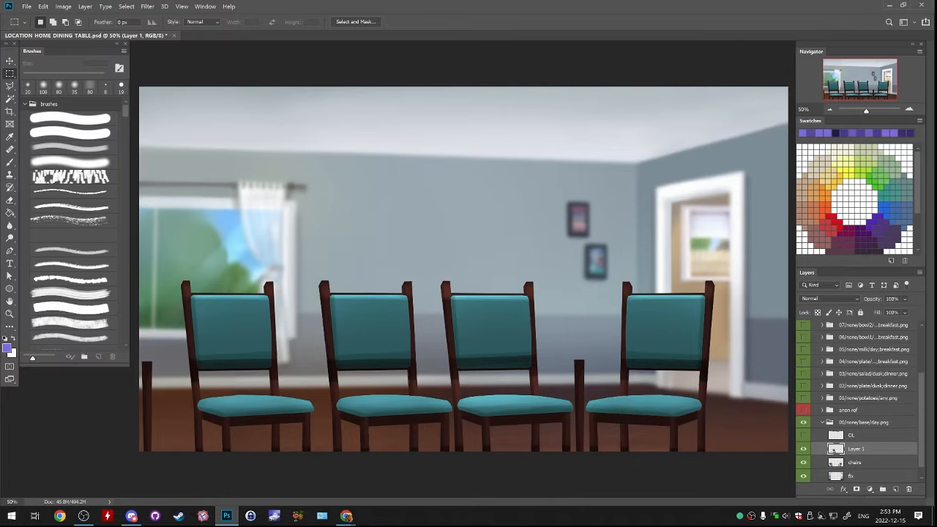
key(ctrl+plus)
key(ctrl+plus)
drag(410, 351, 548, 130)
drag(571, 348, 569, 350)
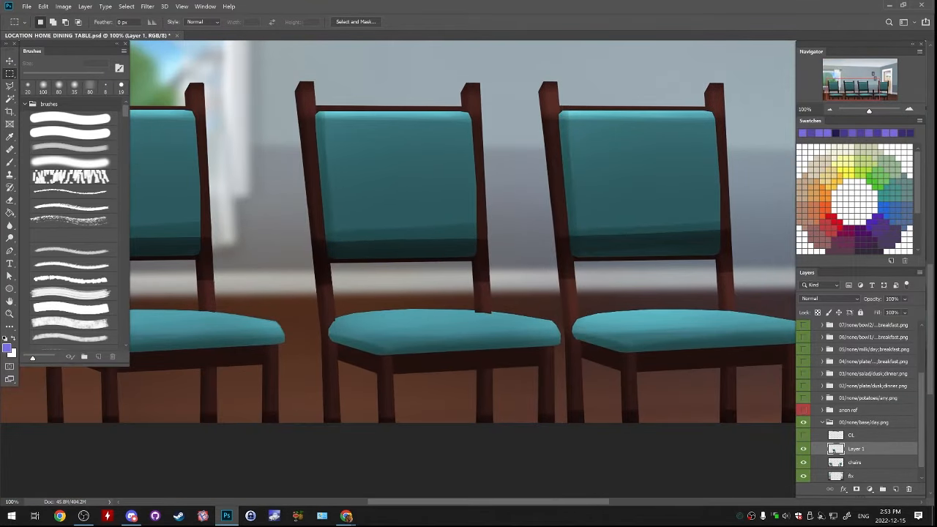
Hide the fix and BG layers, toggle Layer 1 to check the copied chair on its own, and show both layers again
click(803, 476)
scroll(803, 469, down, 1)
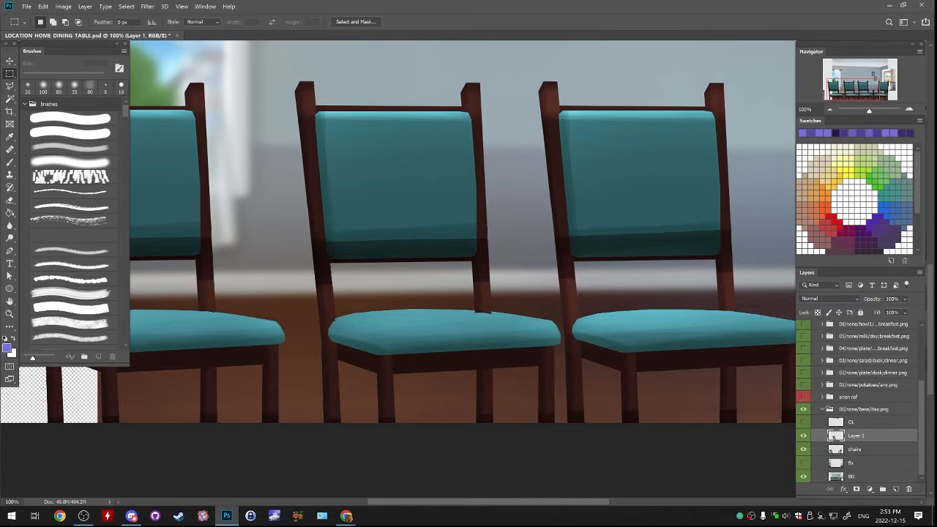
click(803, 475)
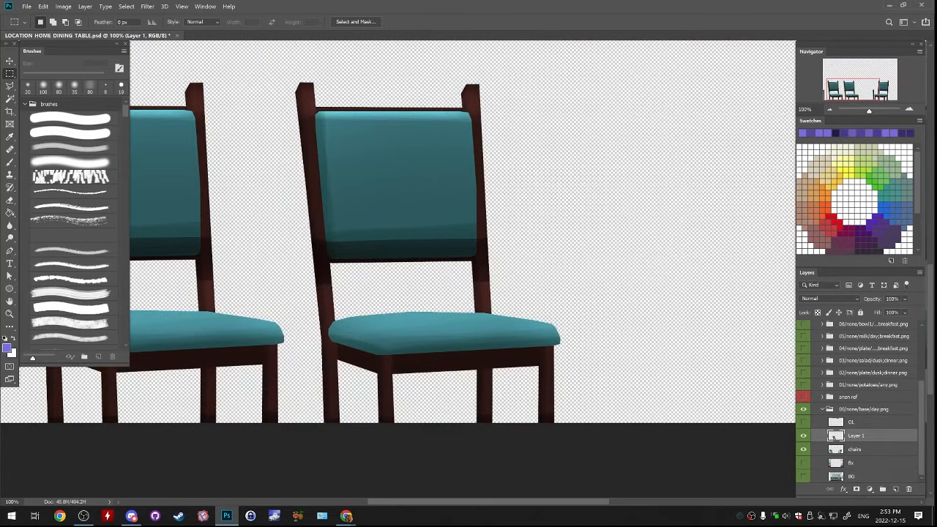
click(803, 436)
click(803, 435)
drag(803, 463, 803, 476)
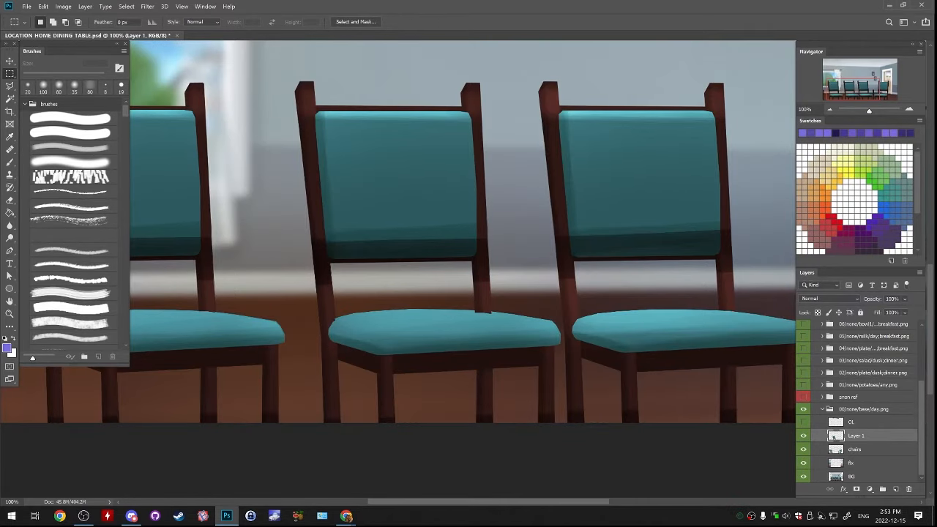
Duplicate Layer 1 as "Layer 1 copy" and align the duplicate over the third chair in the background
right_click(857, 436)
click(820, 79)
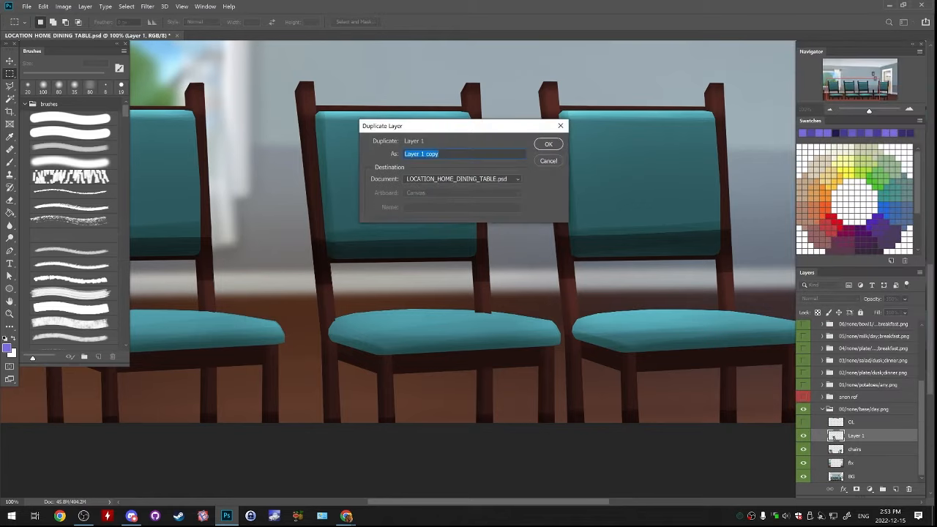
key(Return)
mouse_move(488, 336)
mouse_down()
mouse_move(728, 335)
mouse_move(453, 321)
mouse_move(454, 352)
mouse_move(469, 351)
mouse_move(473, 336)
mouse_up()
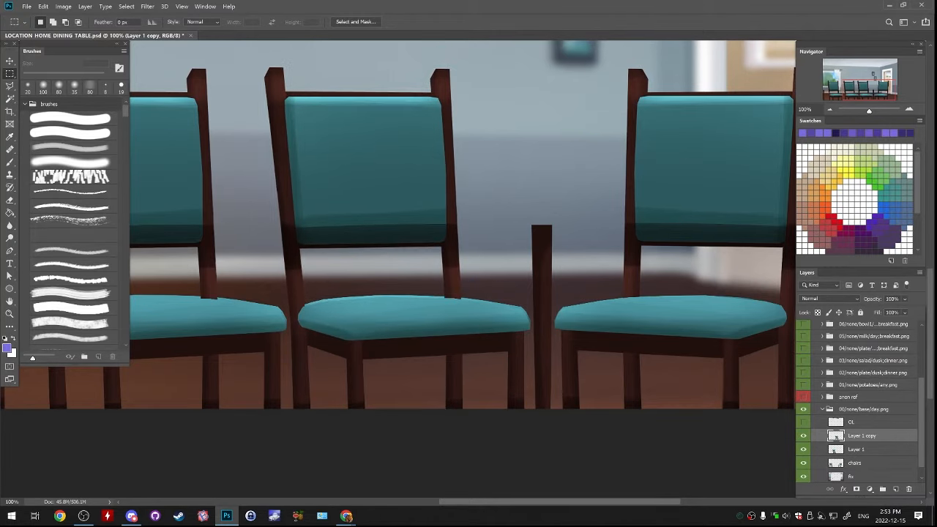
Hide the fix and BG layers so that only the separated chairs are shown, toggling BG to compare
key(ctrl+minus)
key(ctrl+minus)
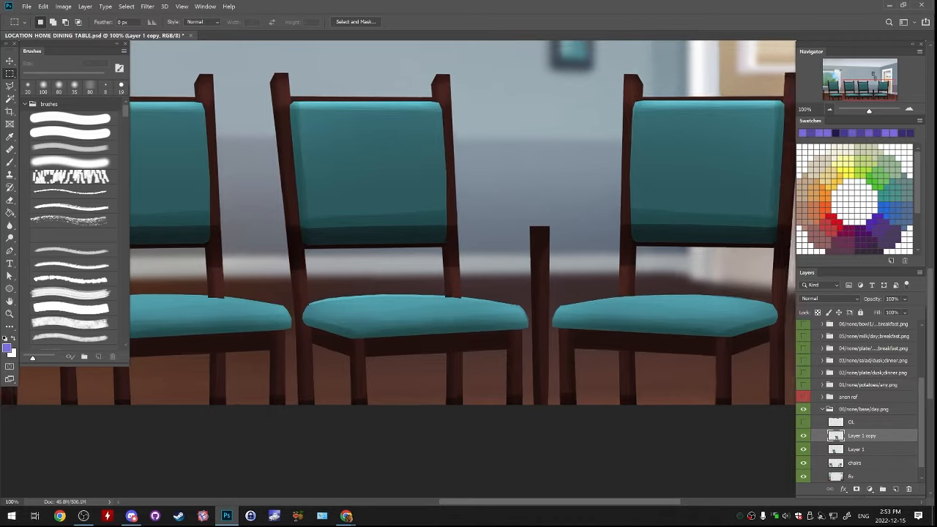
click(803, 476)
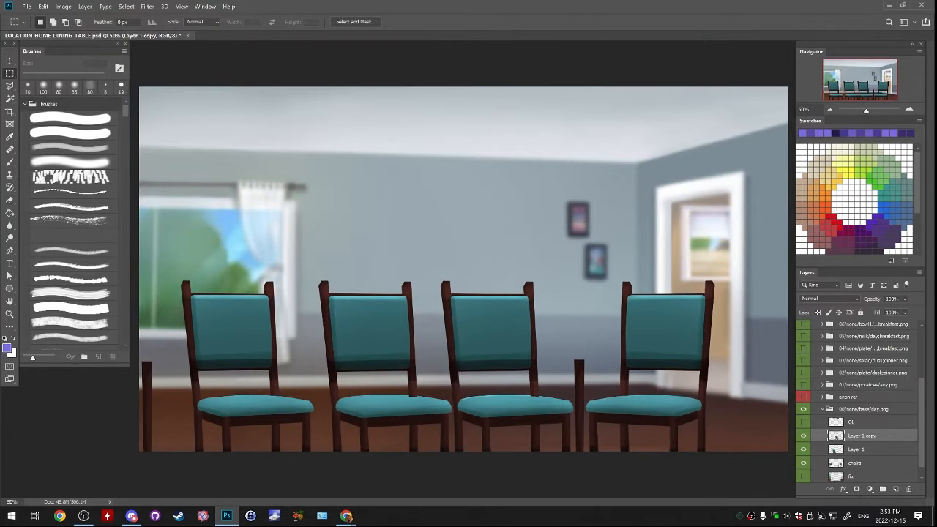
scroll(803, 477, down, 1)
click(803, 476)
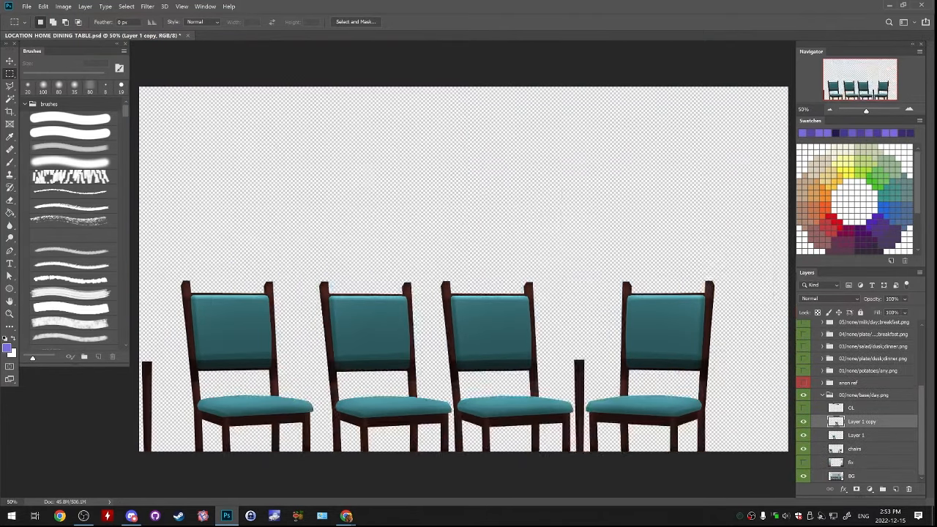
click(803, 476)
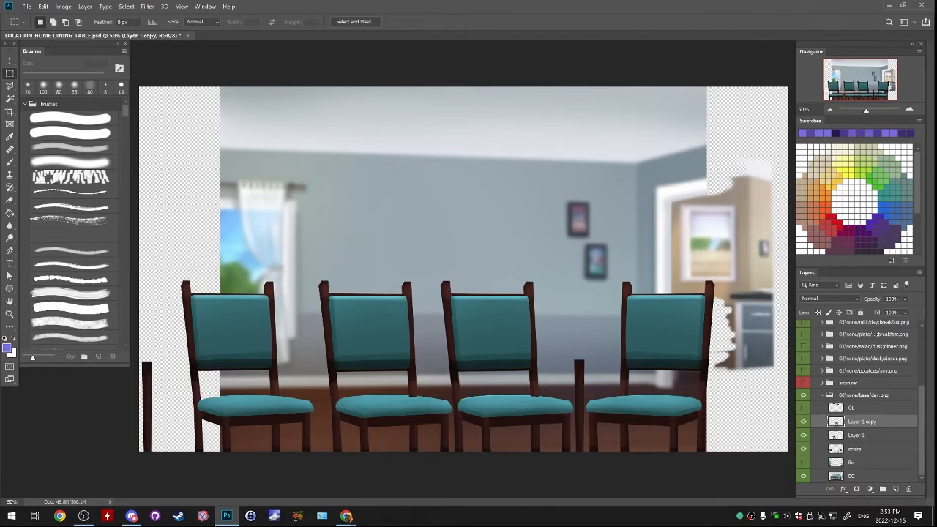
click(803, 476)
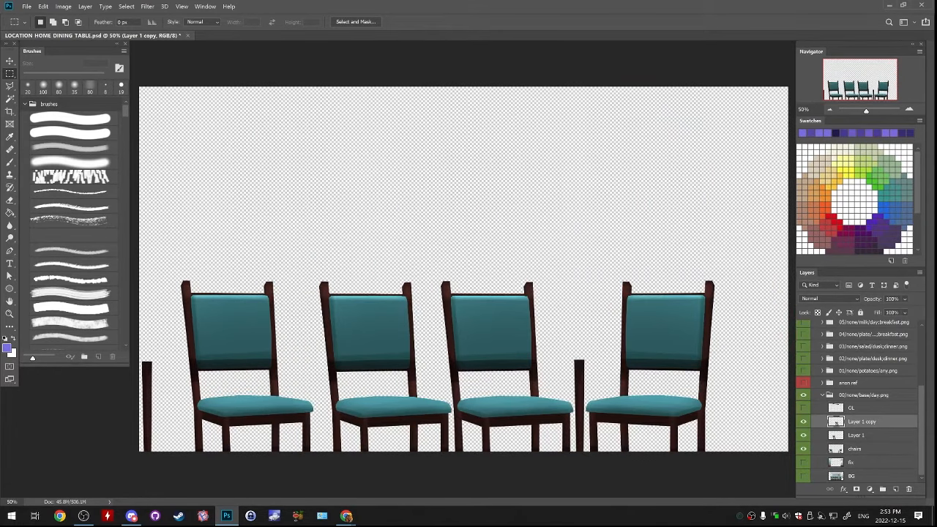
Merge the Layer 1 copy chair down into Layer 1
key(ctrl+e)
key(ctrl+e)
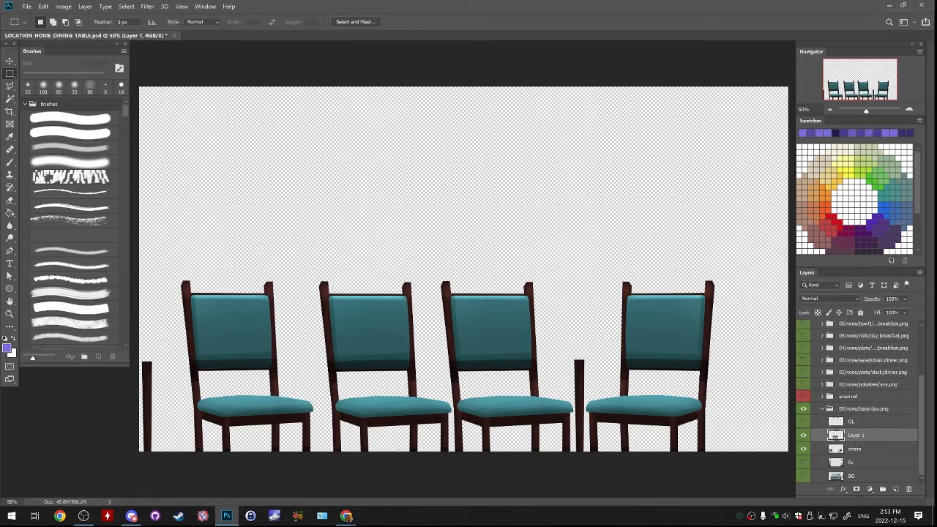
Merge Layer 1 down into the chairs layer and duplicate the merged layer as "chairs copy"
click(803, 449)
click(803, 449)
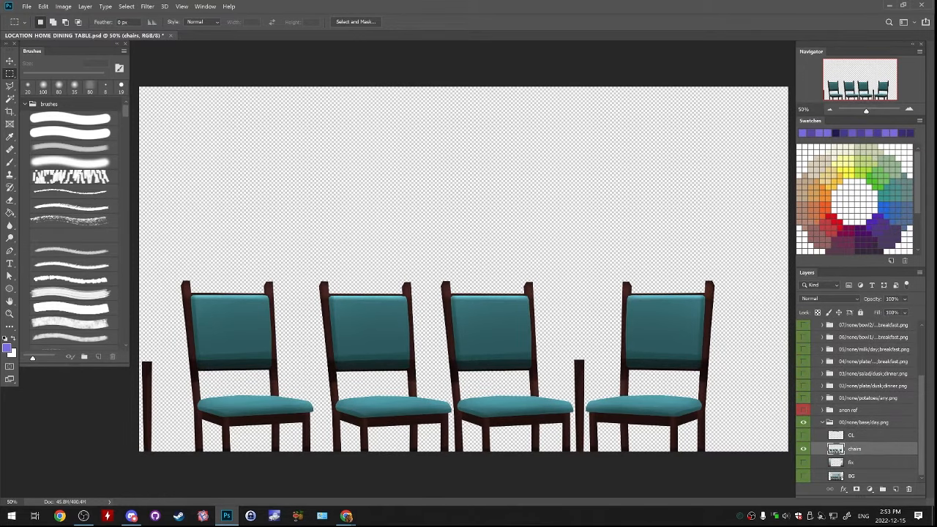
right_click(849, 448)
click(820, 92)
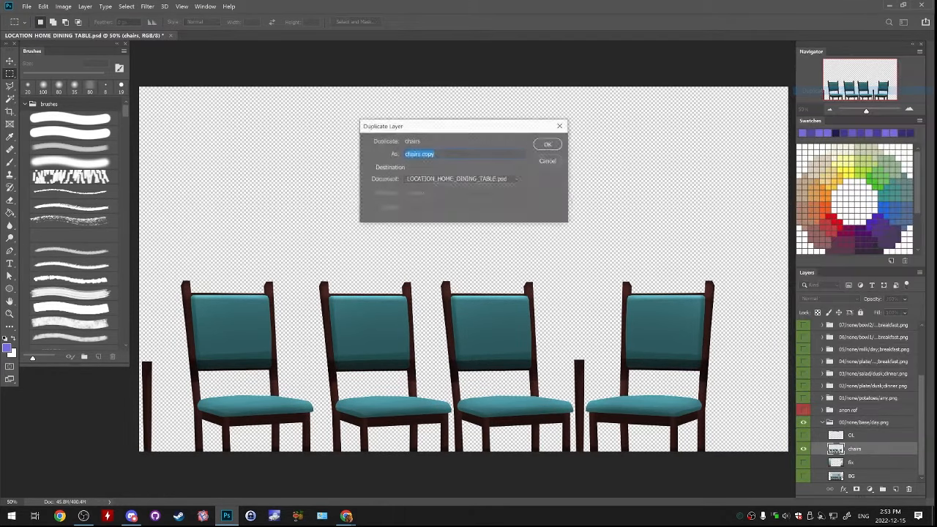
key(Return)
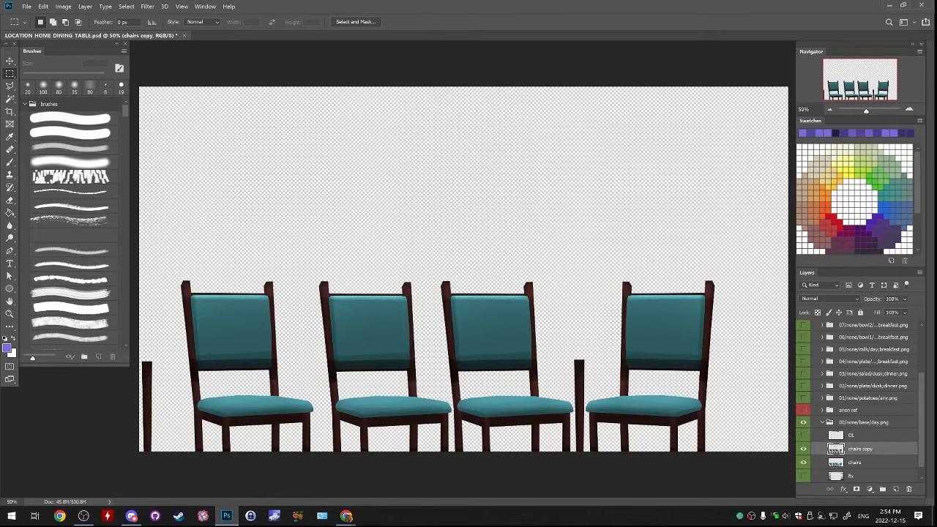
On the original chairs layer, erase everything except the two separate table legs using an inverted rectangular selection, and hide chairs copy
drag(140, 348, 170, 453)
drag(573, 357, 585, 451)
drag(554, 359, 574, 445)
key(alt+bracketleft)
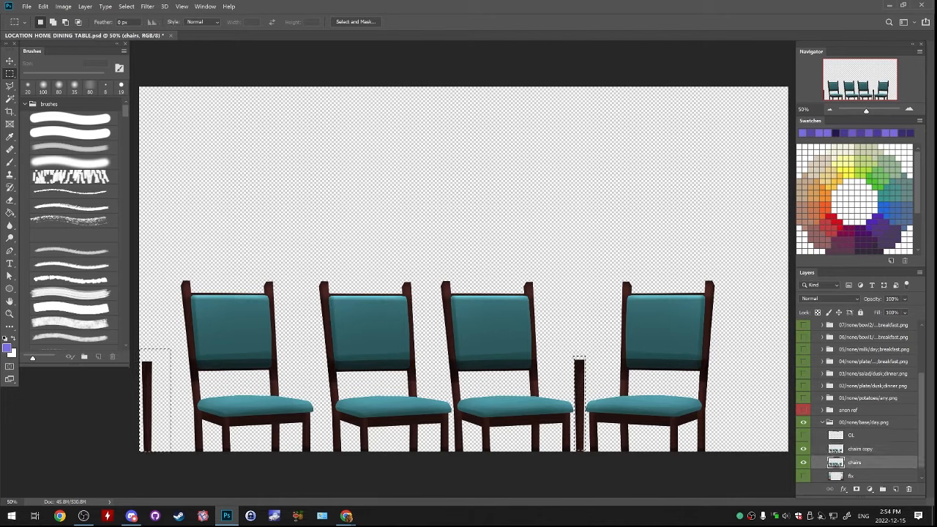
click(147, 7)
mouse_move(126, 7)
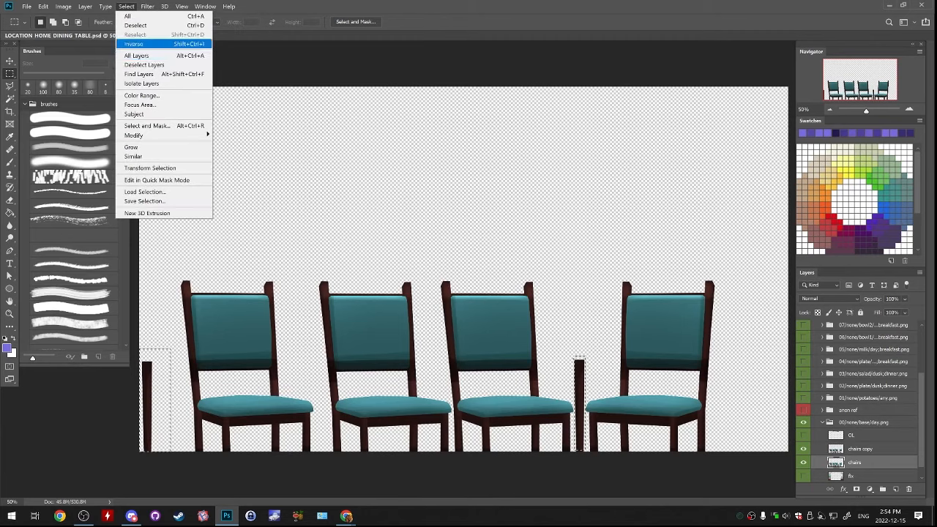
click(133, 44)
key(Delete)
key(ctrl+d)
click(804, 449)
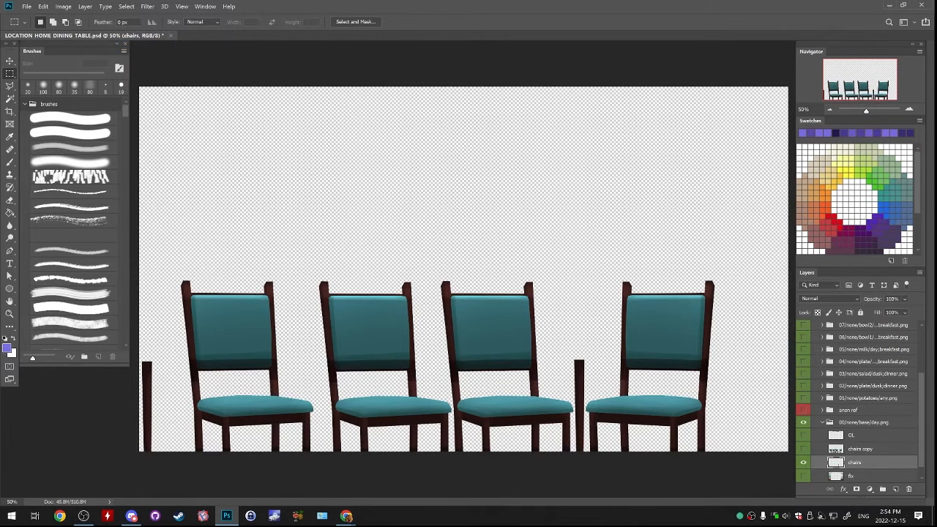
Transform the right table leg to reach the canvas's lower edge and rename its layer to "LEGS"
double_click(854, 462)
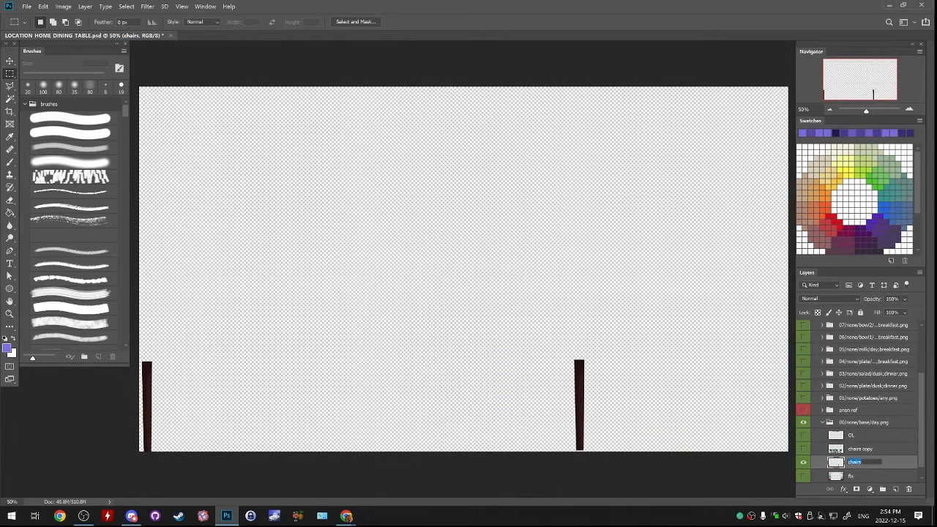
key(Return)
drag(550, 334, 584, 454)
key(ctrl+t)
key(Return)
double_click(855, 462)
text(EGS)
key(Return)
Show the fix and BG layers, clear the selection, and save the document
click(863, 476)
scroll(856, 463, down, 1)
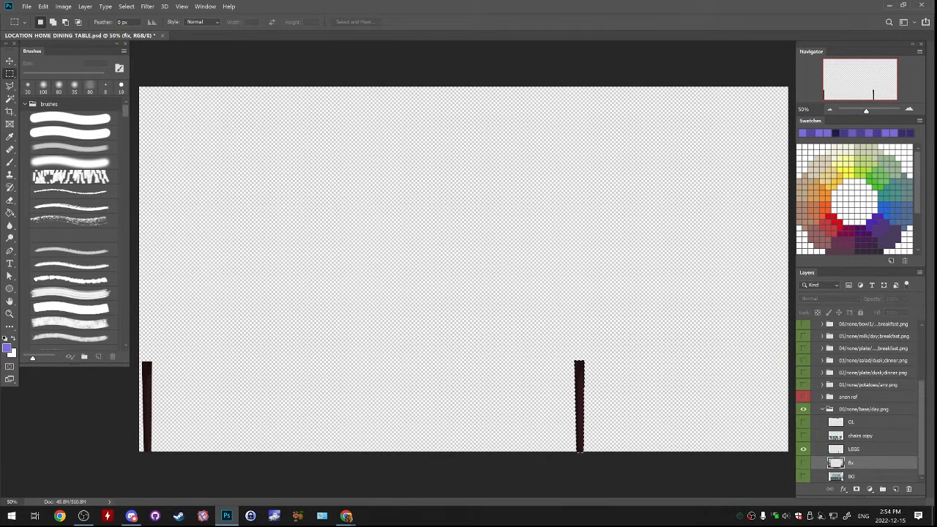
drag(803, 462, 803, 475)
key(ctrl+d)
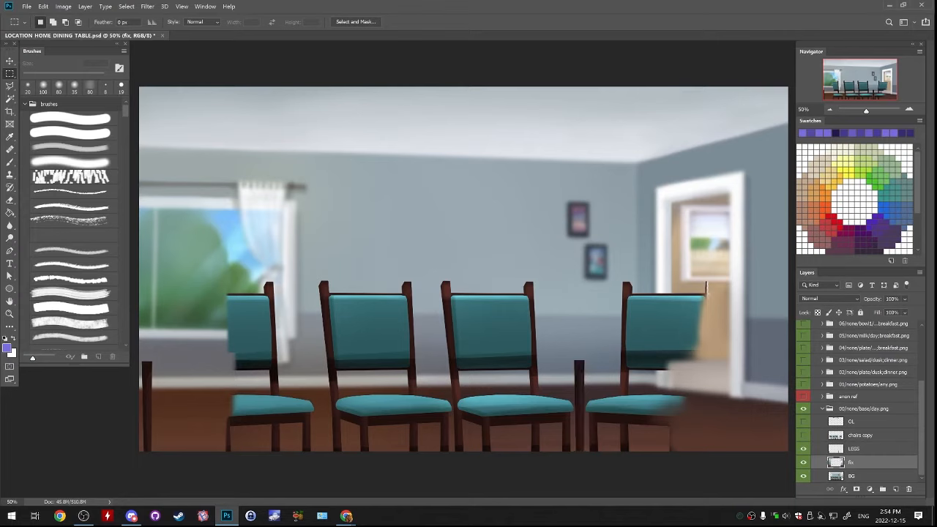
key(b)
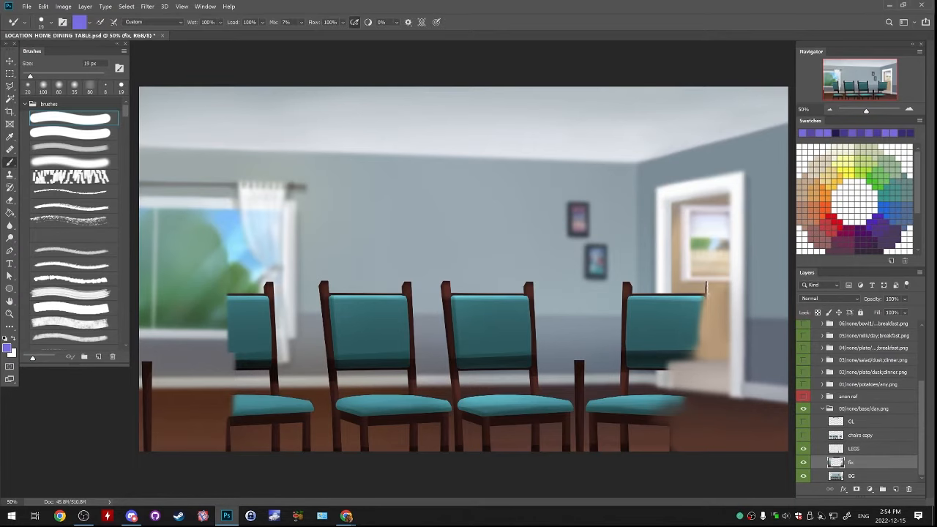
click(27, 7)
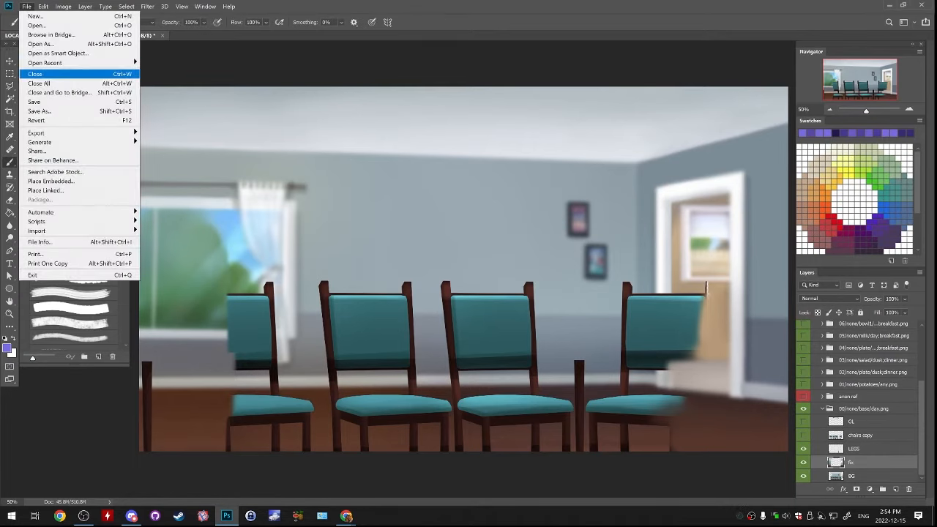
click(36, 102)
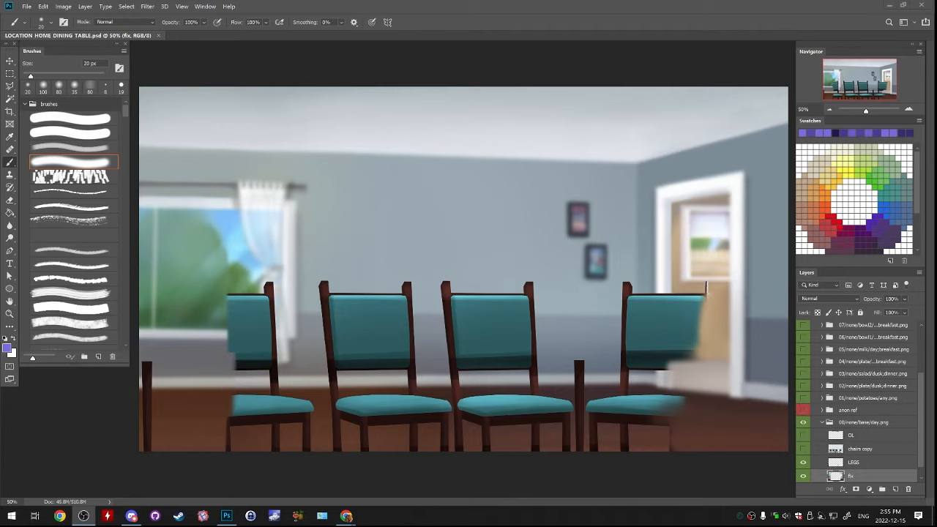
Toggle the chairs copy layer on and off to compare the separated chairs with the background artwork
scroll(859, 402, down, 1)
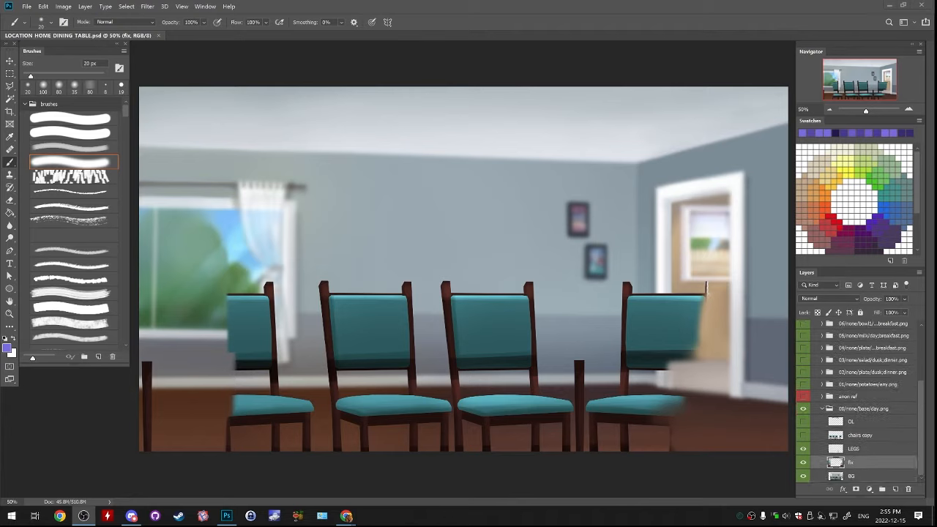
click(803, 435)
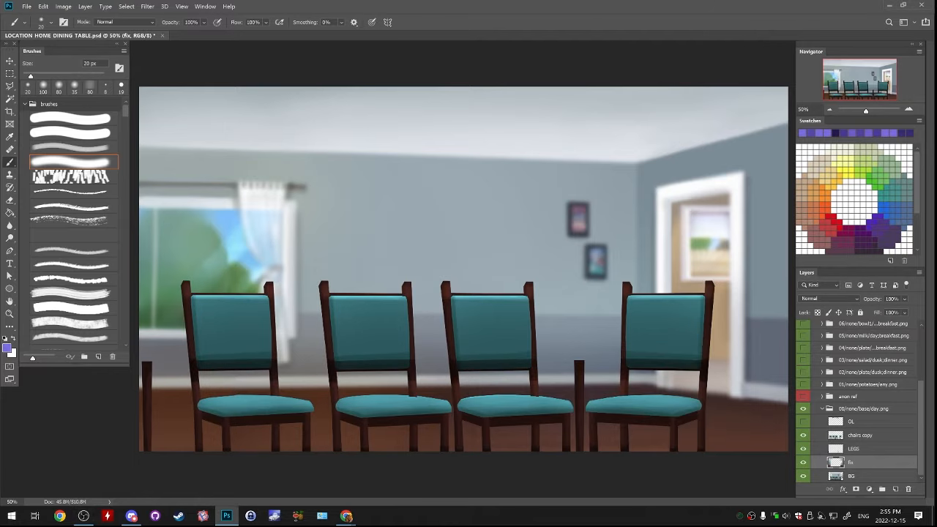
click(803, 435)
click(803, 435)
click(804, 434)
click(803, 435)
click(803, 435)
Move chairs copy out of the 00/none/base/day.png group to just above it, and leave the layer hidden
drag(860, 434, 860, 402)
click(803, 410)
click(803, 409)
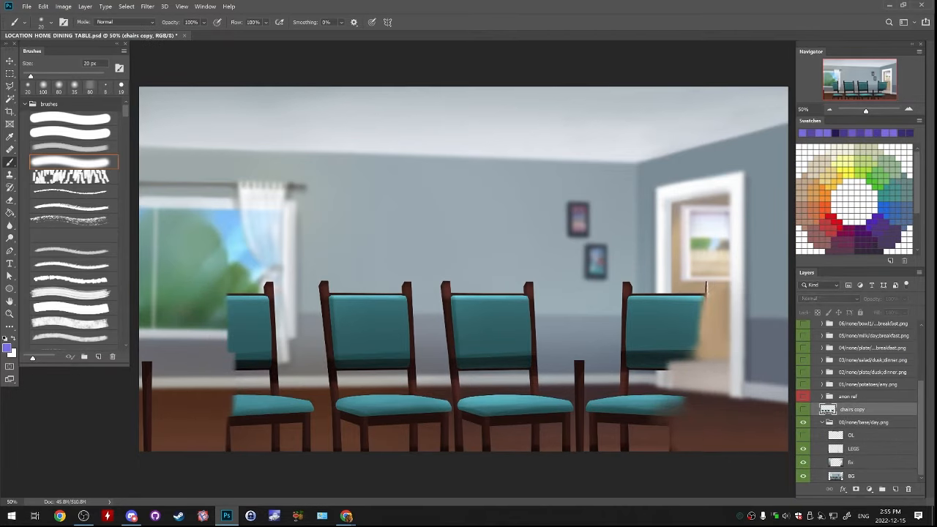
Move the LEGS layer above OL, merge it down into OL, and hide the OL layer
click(803, 449)
click(803, 449)
click(860, 449)
drag(860, 448, 860, 434)
click(803, 449)
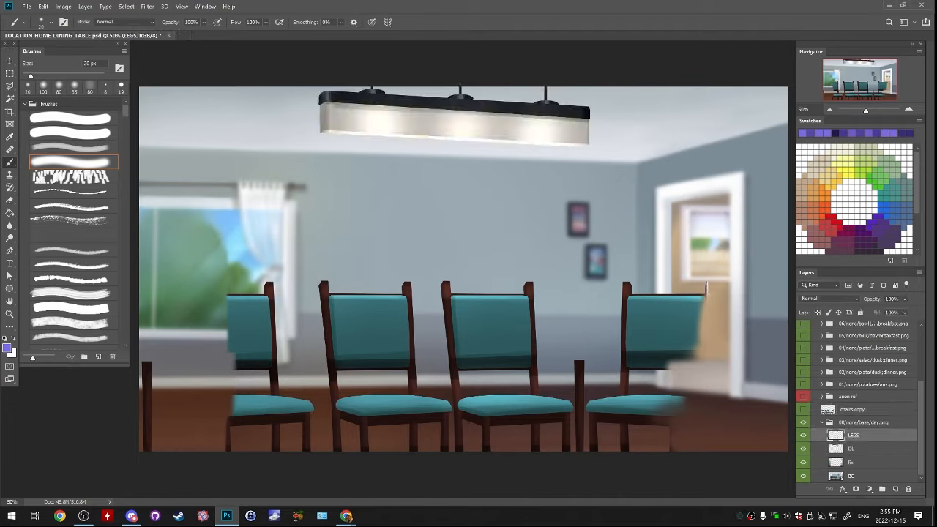
key(ctrl+e)
click(803, 449)
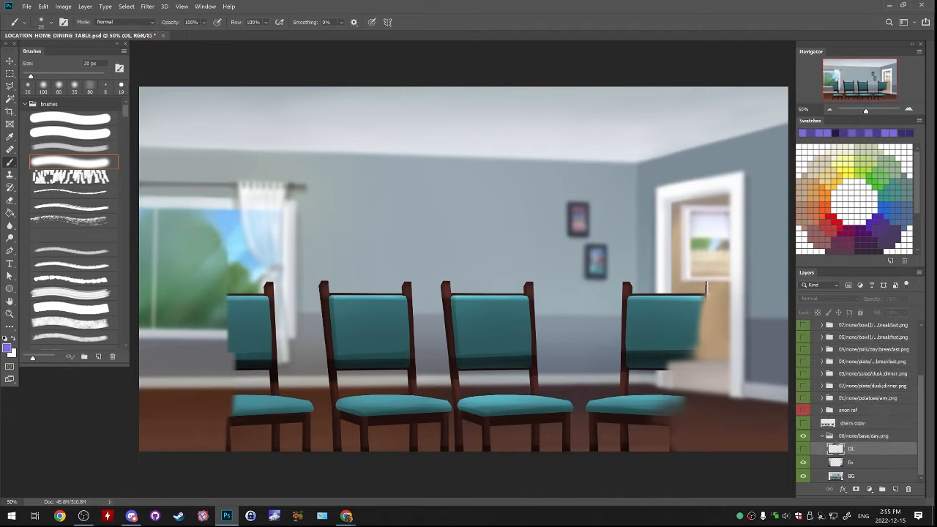
Merge the fix layer down into BG and add a new empty layer above it
click(860, 462)
key(ctrl+e)
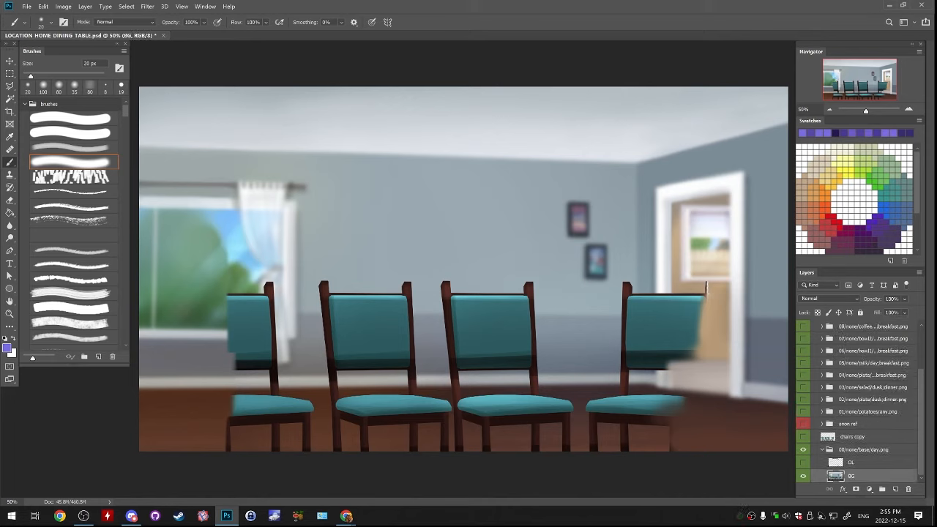
key(ctrl+shift+alt+n)
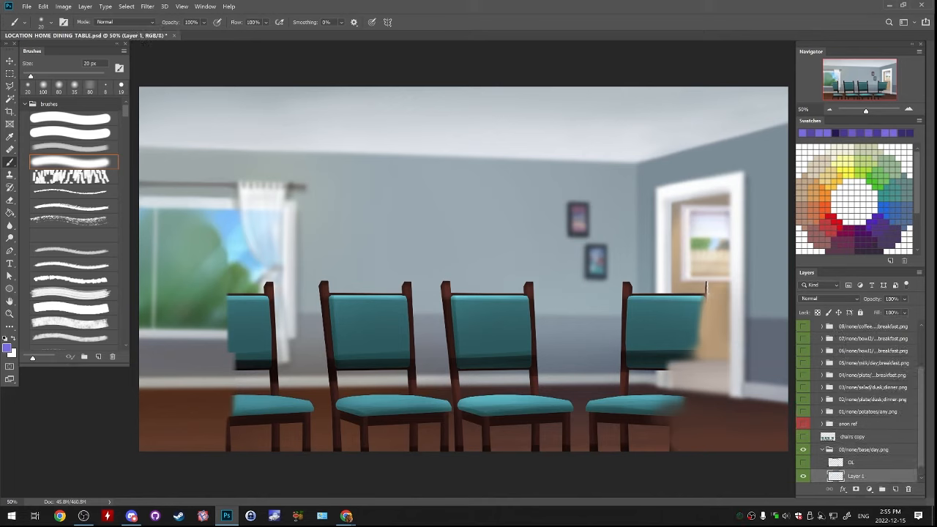
Paint sampled wall colours over the rightmost chair's upper left post on Layer 1, enlarging the soft brush to 100 px
double_click(909, 109)
drag(862, 80, 881, 91)
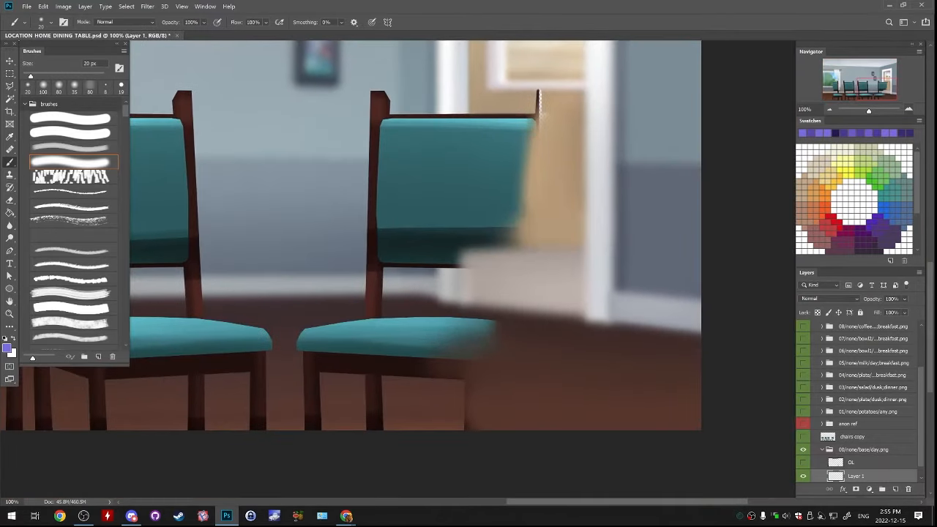
drag(512, 183, 584, 262)
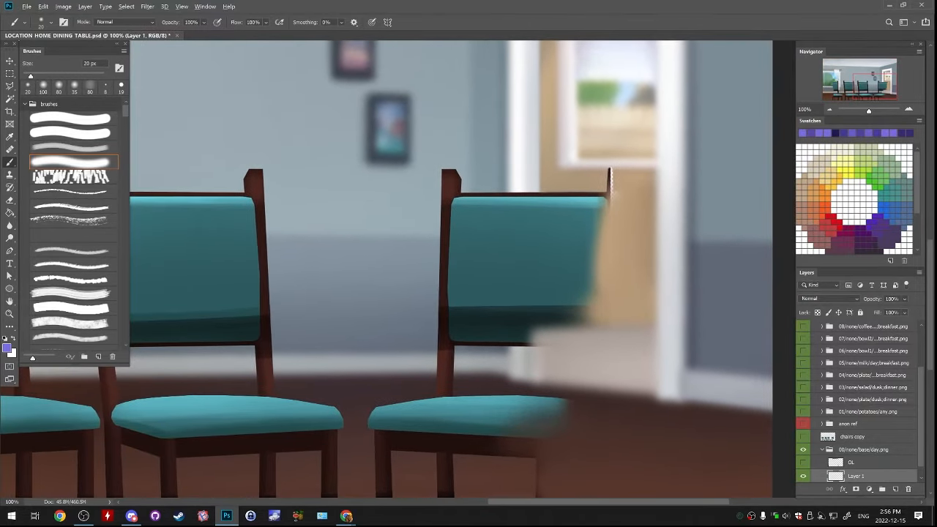
alt+click(612, 172)
key(bracketright)
key(bracketright)
key(bracketright)
key(bracketright)
key(bracketright)
key(bracketright)
key(bracketright)
key(bracketright)
key(bracketright)
key(bracketright)
key(bracketright)
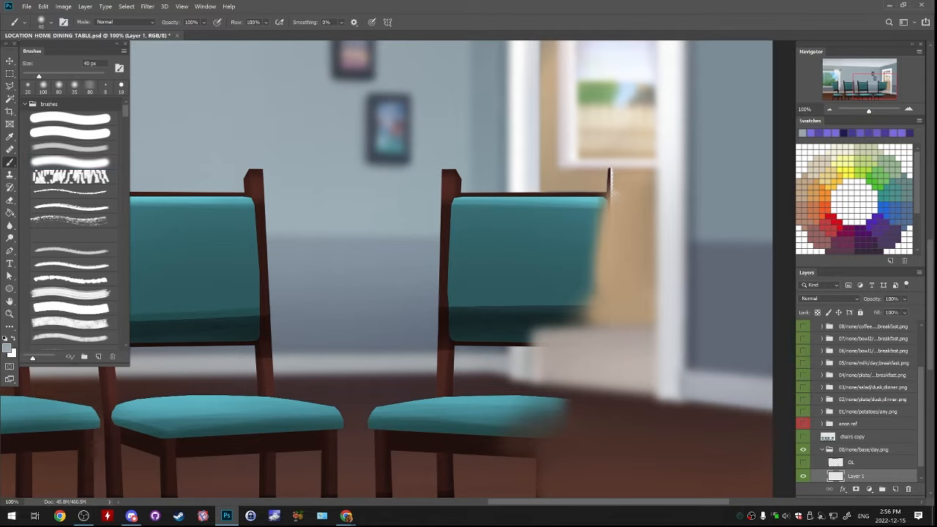
mouse_move(438, 176)
mouse_down()
mouse_move(447, 211)
mouse_move(435, 218)
mouse_move(458, 221)
mouse_move(445, 215)
mouse_move(458, 244)
mouse_move(442, 244)
mouse_up()
alt+click(433, 224)
alt+click(426, 253)
alt+click(478, 174)
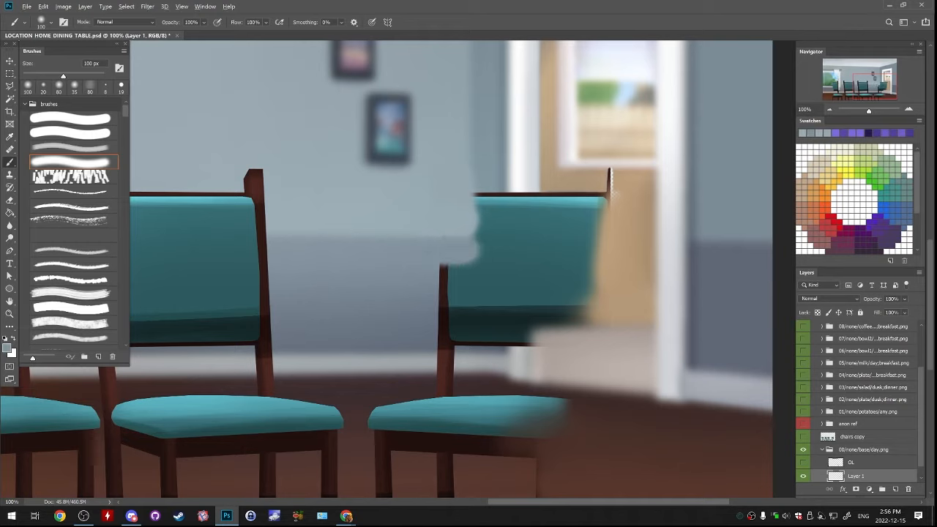
Extend the darker wall corner shading down over the left part of the rightmost chair's backrest
alt+click(480, 175)
mouse_move(475, 213)
mouse_down()
mouse_move(478, 237)
mouse_move(480, 217)
mouse_up()
alt+click(471, 213)
alt+click(479, 215)
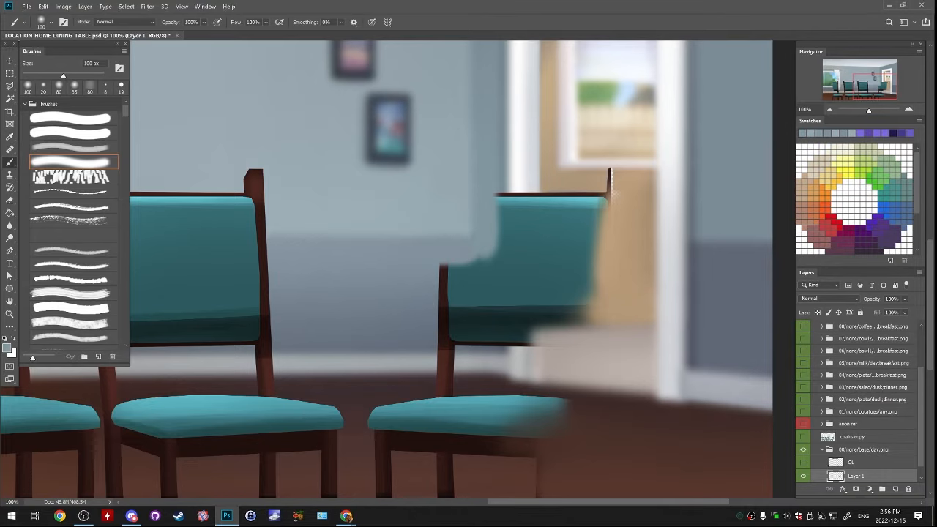
mouse_move(485, 250)
mouse_down()
mouse_move(485, 268)
mouse_move(429, 340)
mouse_move(416, 235)
mouse_move(427, 305)
mouse_move(424, 294)
mouse_up()
Copy a rectangular piece of the left door frame from BG to a new layer and place it above Layer 1
key(m)
key(ctrl+e)
key(ctrl+z)
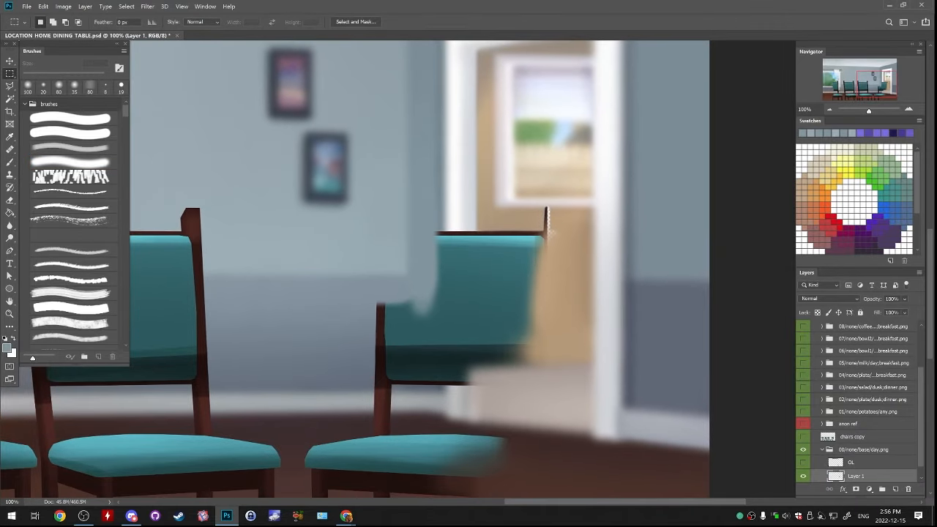
scroll(856, 469, down, 1)
click(853, 476)
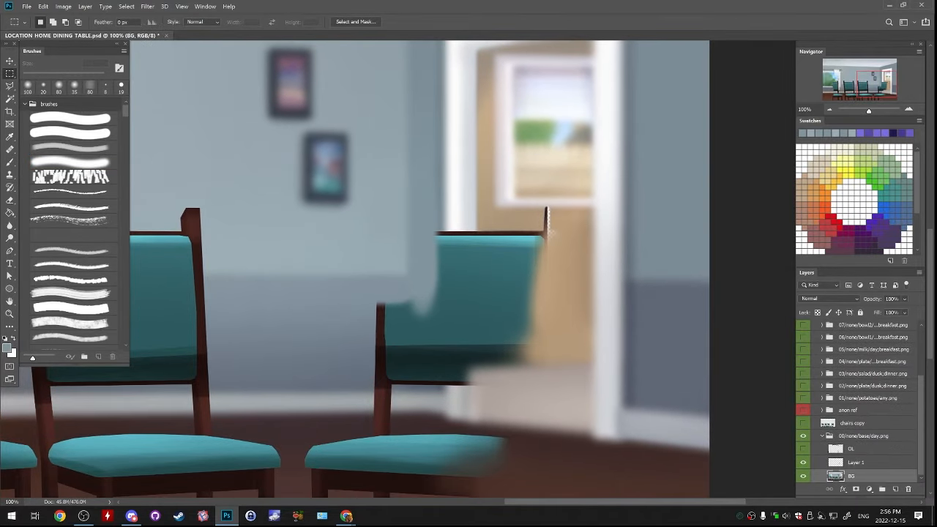
drag(421, 143, 476, 232)
drag(412, 169, 487, 226)
drag(416, 135, 489, 220)
key(ctrl+j)
drag(864, 476, 864, 456)
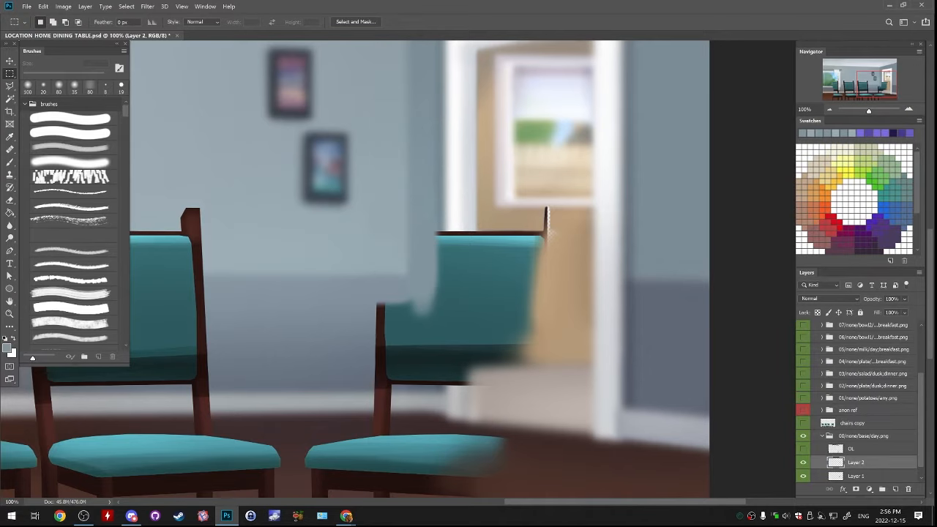
Stretch the copied door frame piece downward over the rightmost chair's backrest
drag(469, 293, 430, 224)
key(ctrl+t)
drag(413, 156, 413, 299)
key(Return)
Paint the sampled tan door colour over the rightmost chair's top rail and upper backrest edge in the doorway
key(b)
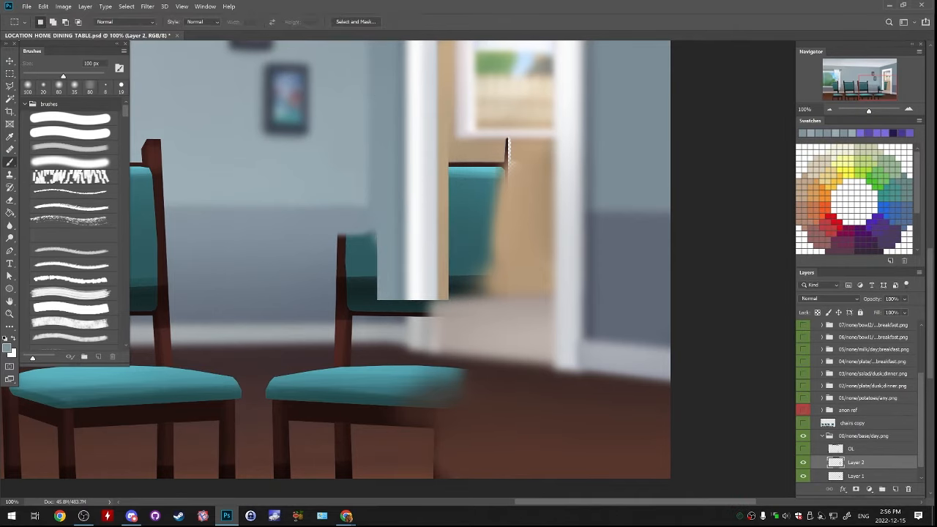
drag(439, 242, 413, 313)
alt+click(468, 223)
key(bracketleft)
key(bracketleft)
key(bracketleft)
key(bracketleft)
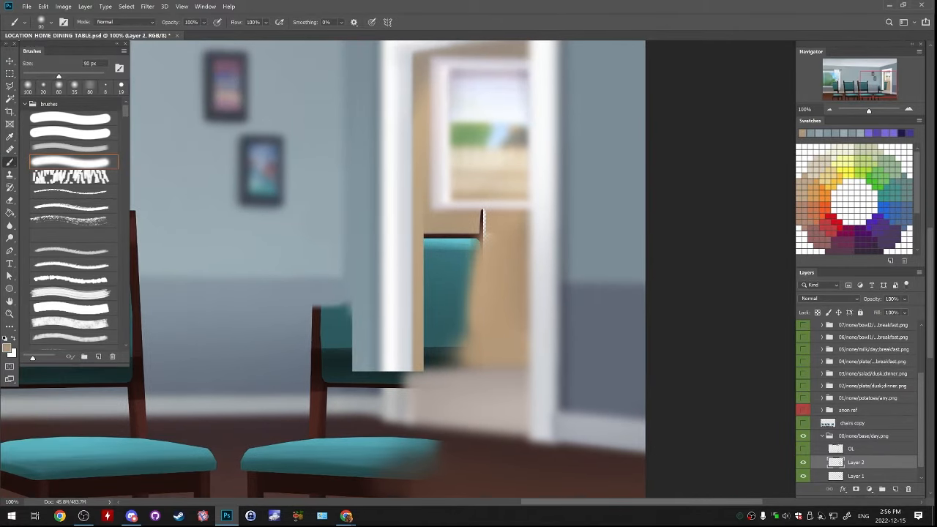
click(424, 254)
mouse_move(482, 233)
mouse_down()
mouse_move(439, 236)
mouse_move(455, 231)
mouse_up()
alt+click(422, 232)
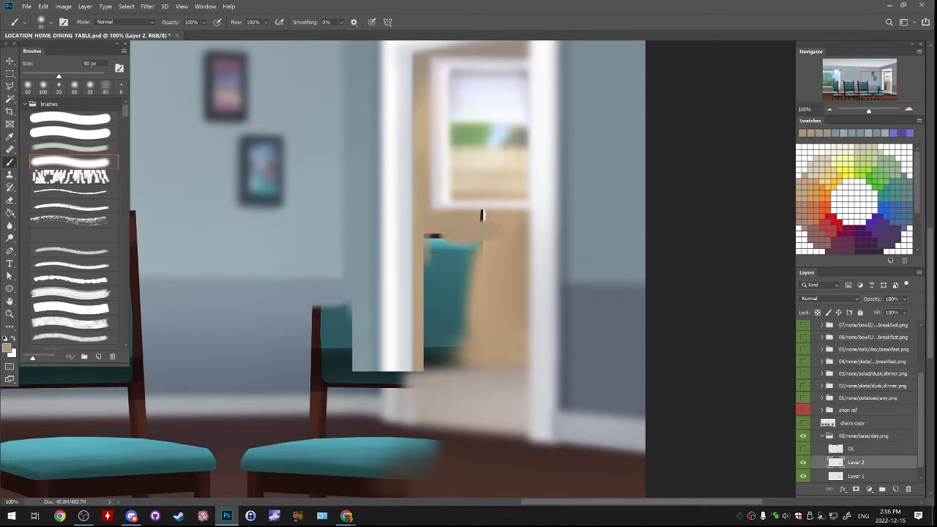
Paint sampled door colours over the dark lower part of the backrest beside the left door frame
alt+click(420, 357)
click(439, 338)
mouse_move(433, 341)
mouse_down()
mouse_move(441, 357)
mouse_move(458, 343)
mouse_move(427, 360)
mouse_up()
alt+click(419, 359)
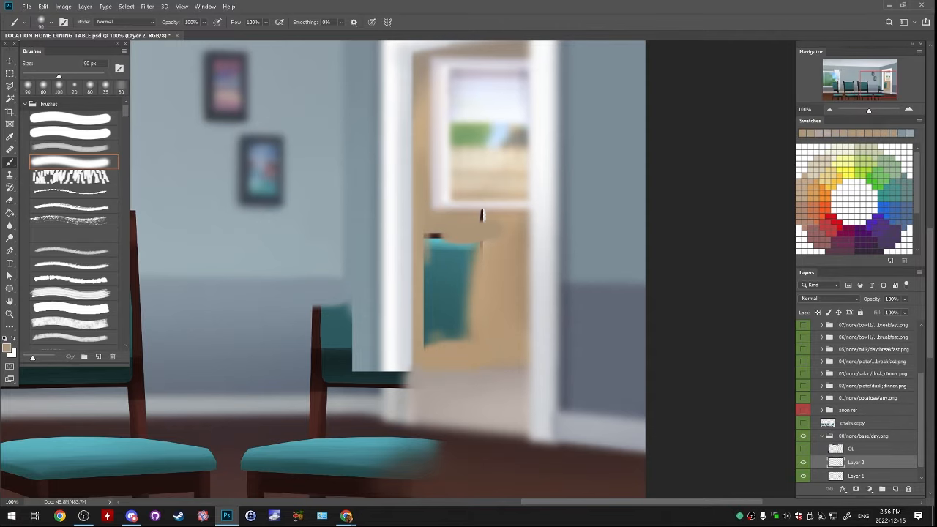
Cover the remaining teal backrest in the doorway with the tan door colour, enlarging the brush to 200 px
mouse_move(433, 236)
mouse_down()
mouse_move(436, 333)
mouse_move(427, 339)
mouse_move(449, 326)
mouse_up()
drag(453, 252, 477, 253)
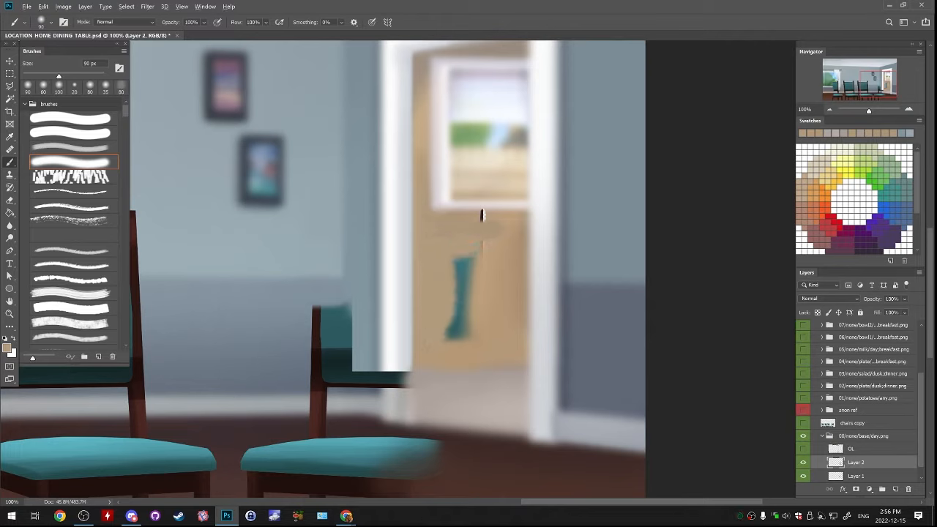
key(bracketright)
key(bracketright)
key(bracketright)
key(bracketright)
key(bracketright)
mouse_move(455, 342)
mouse_down()
mouse_move(469, 287)
mouse_move(445, 251)
mouse_up()
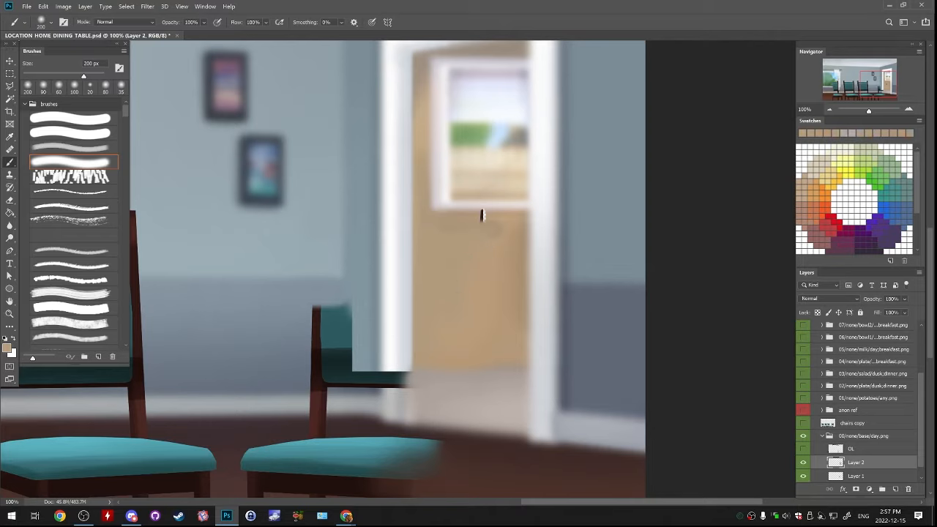
Blend the smudge beneath the door window and paint over the dark remnant of the chair post
key(bracketleft)
key(bracketleft)
key(bracketleft)
key(bracketleft)
key(bracketleft)
key(bracketleft)
key(bracketleft)
key(bracketleft)
key(bracketleft)
key(bracketleft)
drag(498, 228, 450, 226)
key(bracketright)
key(bracketright)
click(482, 213)
alt+click(481, 209)
Repaint the pale lower edge of the door window with a 30 px brush, undoing the first stroke
key(bracketleft)
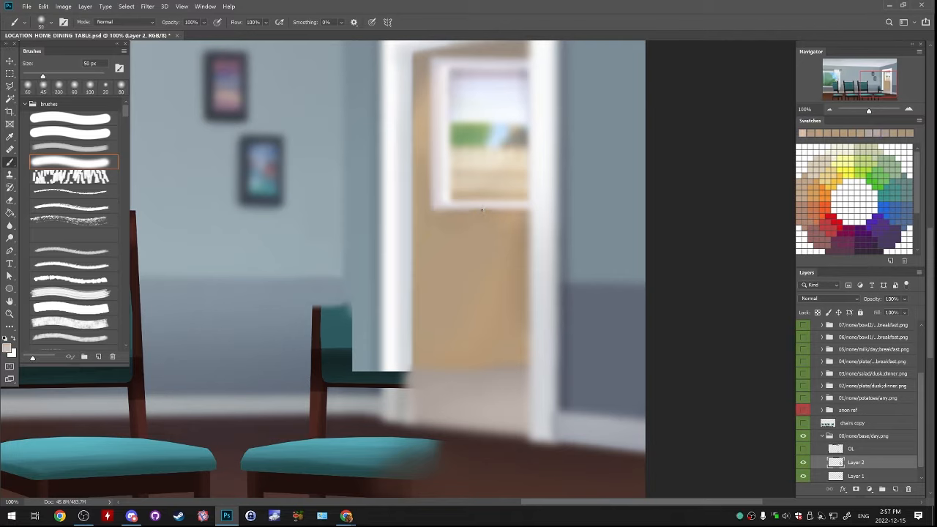
key(bracketleft)
key(bracketleft)
mouse_move(482, 210)
mouse_down()
mouse_move(442, 210)
mouse_move(515, 207)
mouse_up()
key(ctrl+z)
click(482, 206)
alt+click(483, 208)
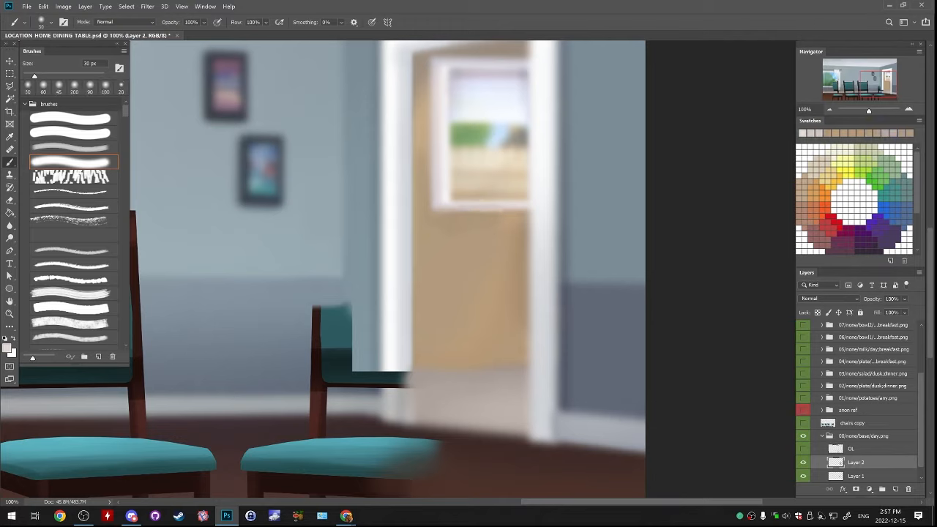
Touch up the door window's lower edge and blend the tan door surface beneath it with a 60 px brush
alt+click(486, 222)
mouse_move(497, 219)
mouse_down()
mouse_move(470, 220)
mouse_move(500, 213)
mouse_up()
alt+click(447, 209)
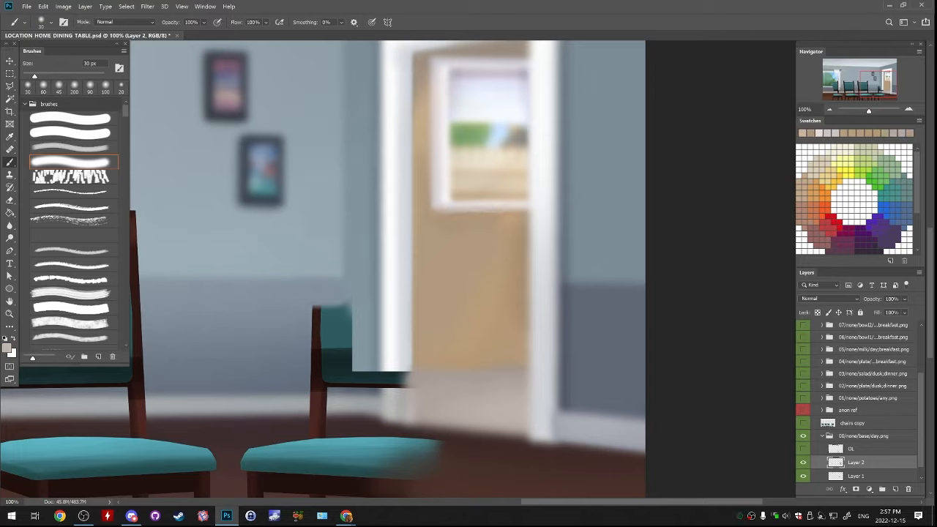
key(bracketright)
key(bracketright)
key(bracketright)
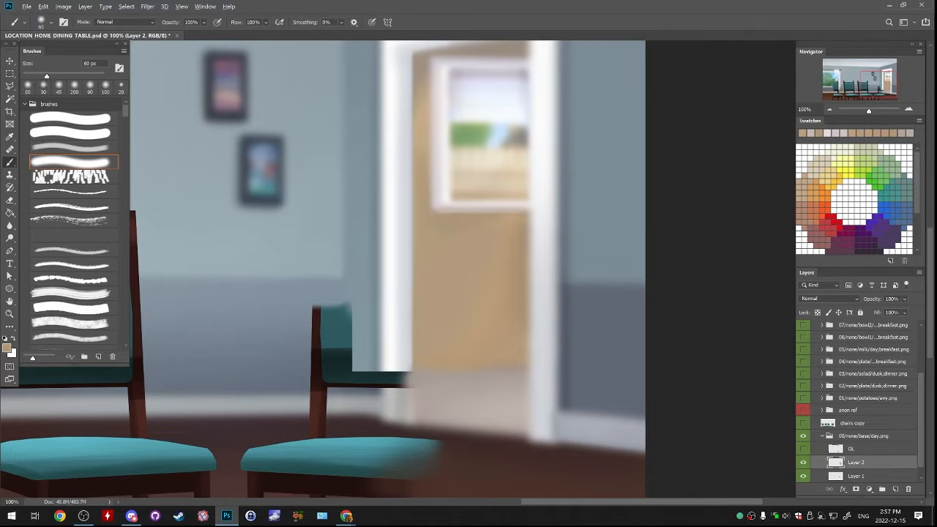
alt+click(508, 322)
alt+click(512, 292)
drag(454, 315, 509, 244)
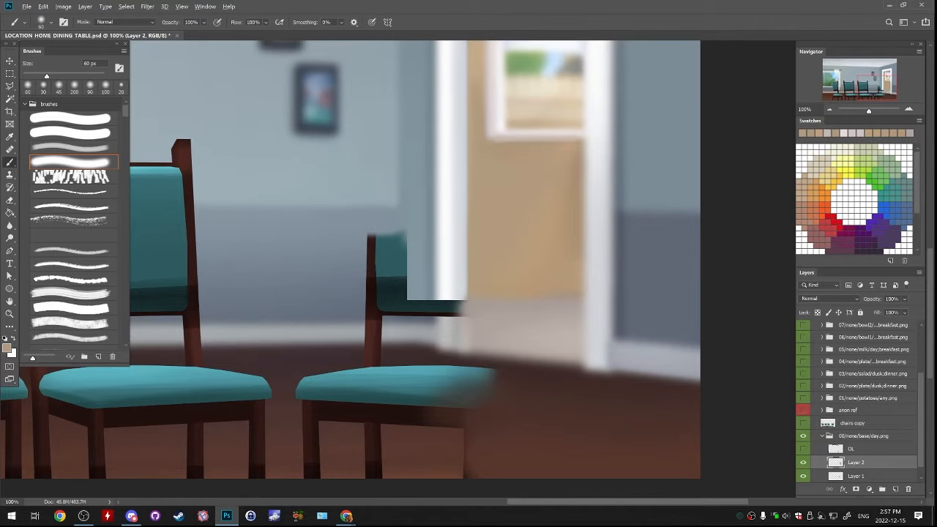
Paint sampled wall colours over the upper part of the backrest beside the left door frame with a 175 px brush
alt+click(445, 295)
drag(448, 293, 527, 310)
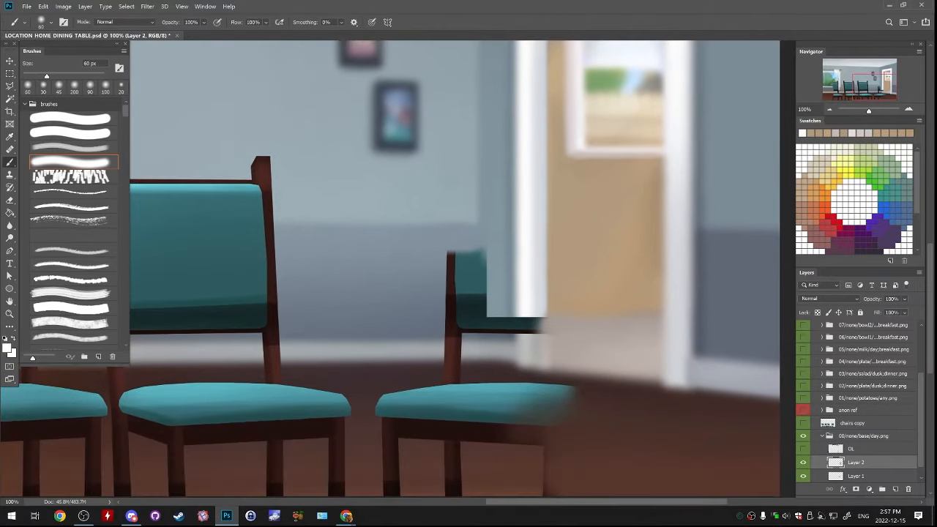
key(bracketright)
key(bracketright)
key(bracketright)
key(bracketright)
key(bracketright)
key(bracketright)
key(bracketright)
alt+click(439, 277)
mouse_move(460, 281)
mouse_down()
mouse_move(487, 237)
mouse_move(459, 259)
mouse_up()
alt+click(487, 239)
alt+click(450, 249)
alt+click(448, 268)
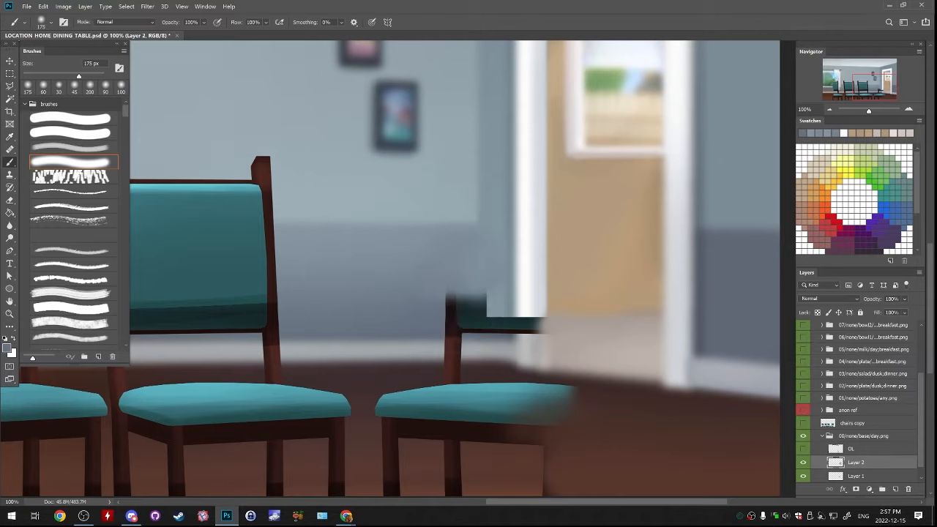
key(p)
drag(425, 332, 472, 325)
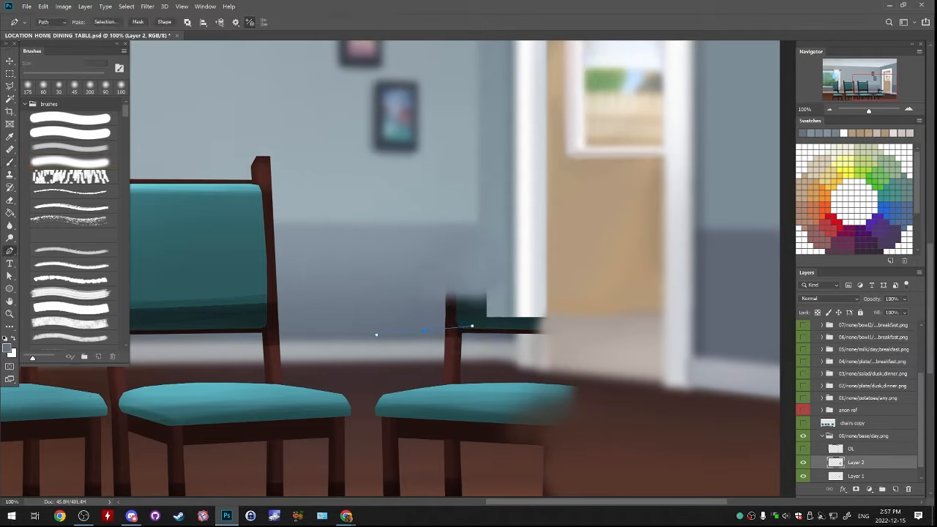
key(ctrl+z)
key(b)
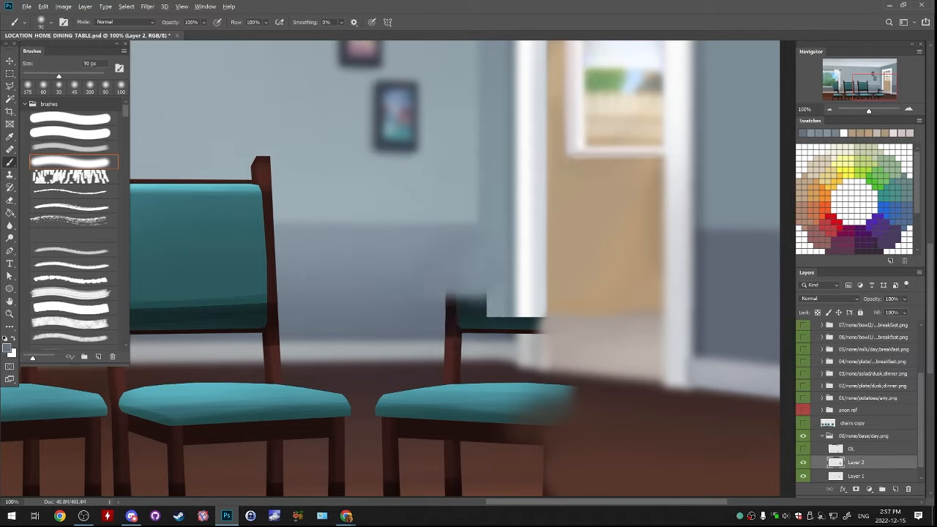
Cover the backrest's dark lower part with the grey-blue lower wall colour, enlarging the brush to 125 px
alt+click(433, 327)
mouse_move(439, 326)
mouse_down()
mouse_move(482, 327)
mouse_move(454, 329)
mouse_move(473, 317)
mouse_up()
key(bracketright)
key(bracketright)
alt+click(469, 281)
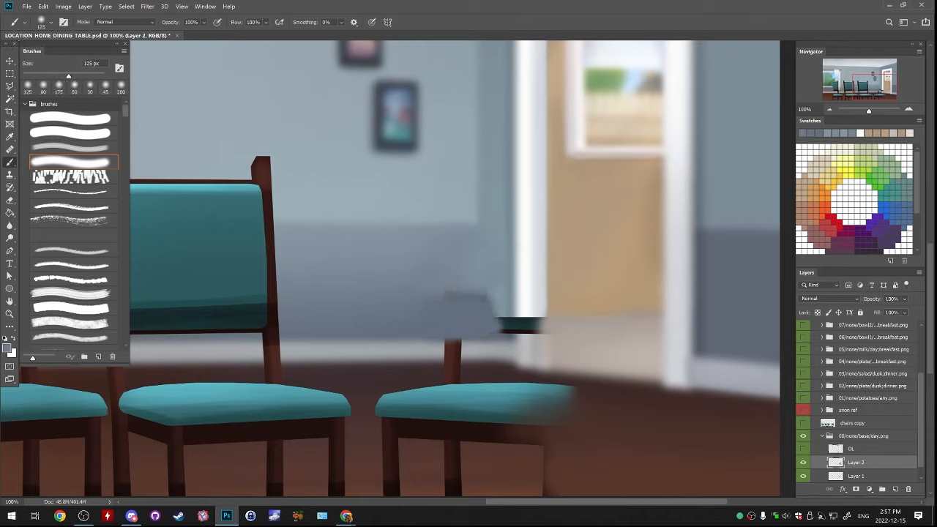
Blend the dark smudges on the lower wall beside the left door frame with sampled wall colours
mouse_move(448, 293)
mouse_down()
mouse_move(481, 296)
mouse_move(486, 306)
mouse_move(444, 301)
mouse_move(491, 315)
mouse_up()
alt+click(476, 308)
alt+click(461, 282)
alt+click(476, 306)
click(488, 303)
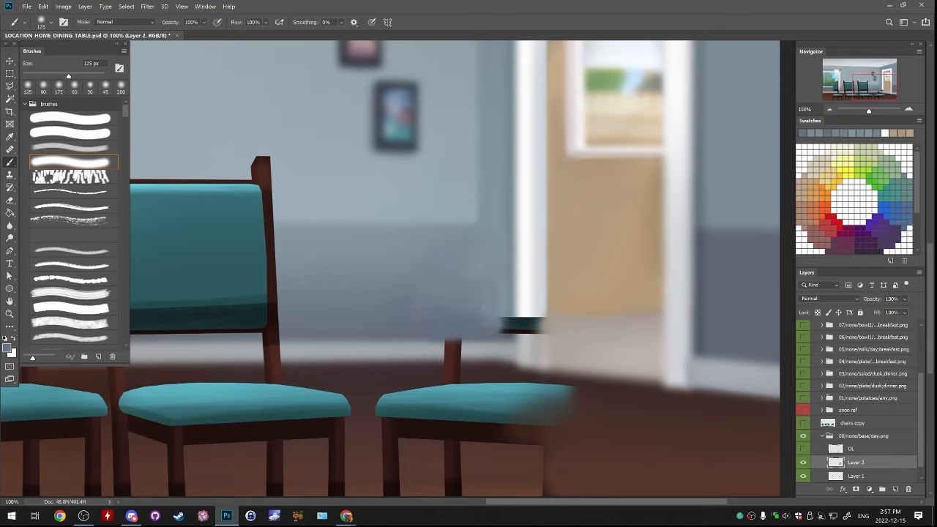
alt+click(469, 307)
drag(474, 306, 483, 307)
alt+click(511, 291)
Extend the lower wall colour over the left end of the remaining backrest strip with a 45 px brush
key(bracketleft)
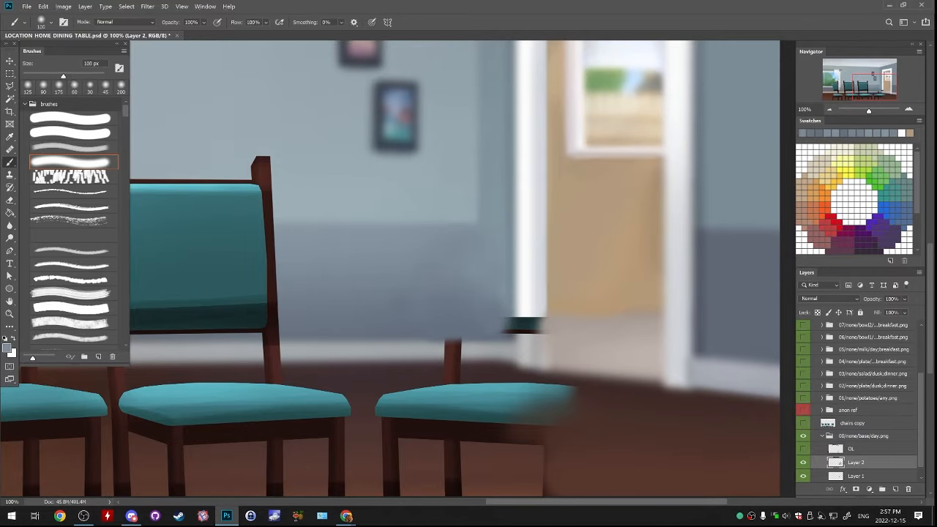
key(bracketleft)
key(bracketleft)
key(bracketleft)
key(bracketleft)
key(bracketleft)
key(bracketleft)
alt+click(501, 319)
alt+click(505, 328)
alt+click(500, 331)
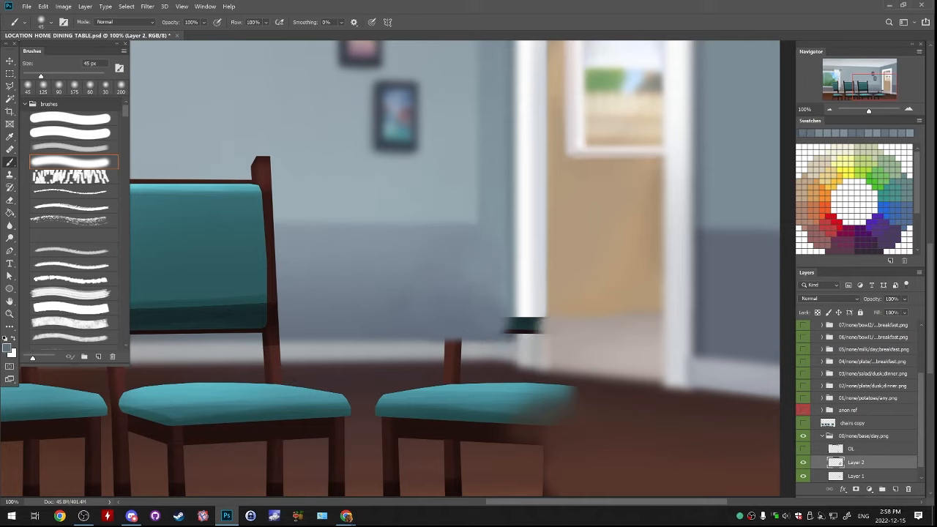
mouse_move(499, 331)
mouse_down()
mouse_move(506, 313)
mouse_move(528, 334)
mouse_move(528, 310)
mouse_move(524, 334)
mouse_up()
Paint sampled colours over the backrest strip crossing the white door frame with a 70 px brush, undoing unwanted strokes
alt+click(529, 308)
key(ctrl+z)
key(ctrl+z)
alt+click(530, 308)
key(bracketright)
key(bracketright)
key(bracketright)
key(ctrl+z)
key(ctrl+z)
alt+click(516, 310)
alt+click(515, 312)
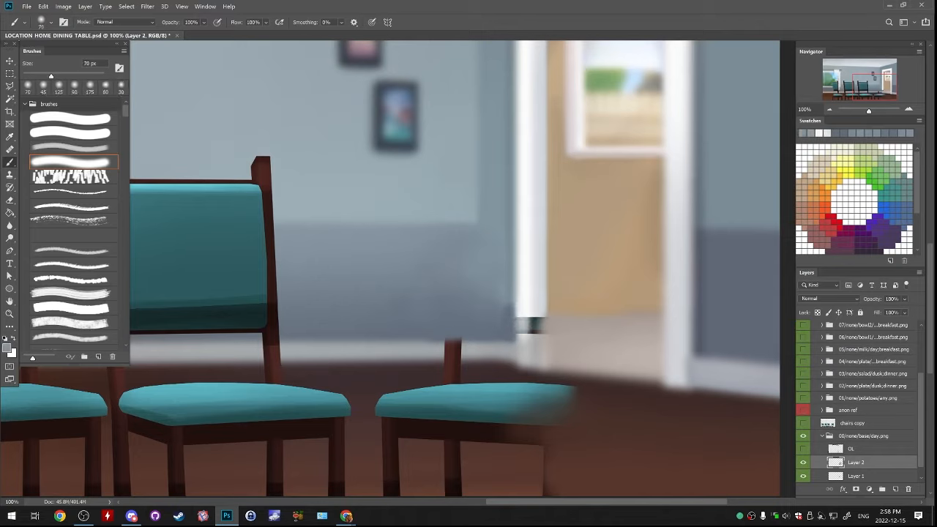
Repaint the left side of the white door frame down to the floor with sampled wall and frame colours, using a smaller brush
key(bracketleft)
key(bracketleft)
key(bracketleft)
alt+click(510, 302)
mouse_move(506, 302)
mouse_down()
mouse_move(502, 321)
mouse_move(524, 336)
mouse_move(515, 339)
mouse_up()
alt+click(519, 306)
alt+click(524, 309)
alt+click(516, 302)
drag(521, 302, 525, 355)
alt+click(519, 306)
alt+click(537, 307)
Cover the last dark backrest remnant on the right side of the door frame with off-white at 70 px
key(])
key(])
key(])
mouse_move(530, 319)
mouse_down()
mouse_move(537, 344)
mouse_move(538, 335)
mouse_up()
alt+click(535, 309)
alt+click(537, 310)
alt+click(539, 313)
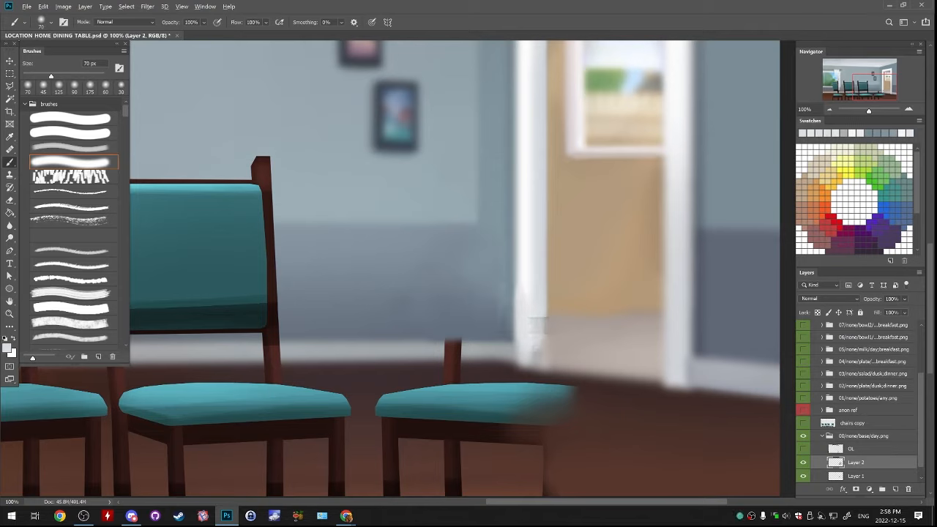
Repaint the lower right edge of the left door frame with a 30 px brush
key([)
key([)
key([)
alt+click(539, 312)
drag(540, 315, 544, 356)
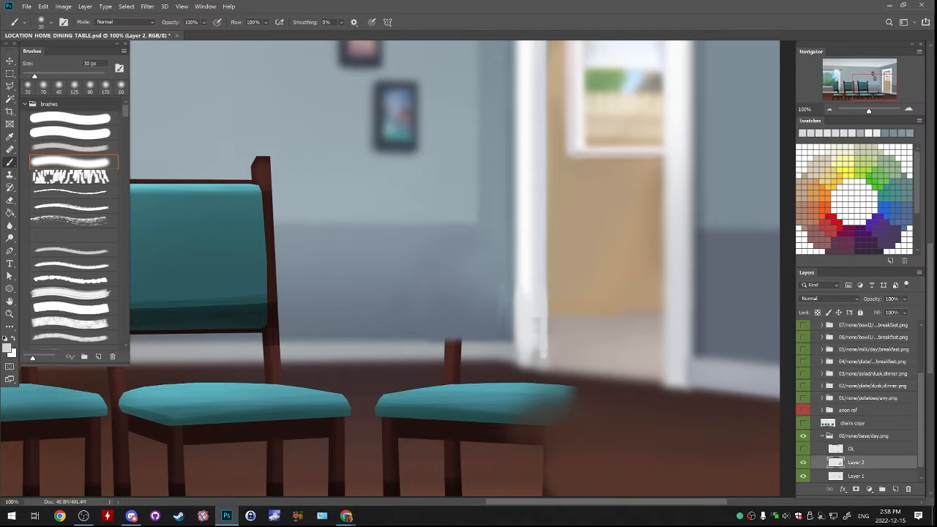
Smooth the lower part of the left door frame with vertical white and grey strokes at 45 px
key(])
key(])
key(])
drag(538, 319, 536, 357)
alt+click(527, 287)
drag(524, 293, 520, 361)
alt+click(518, 300)
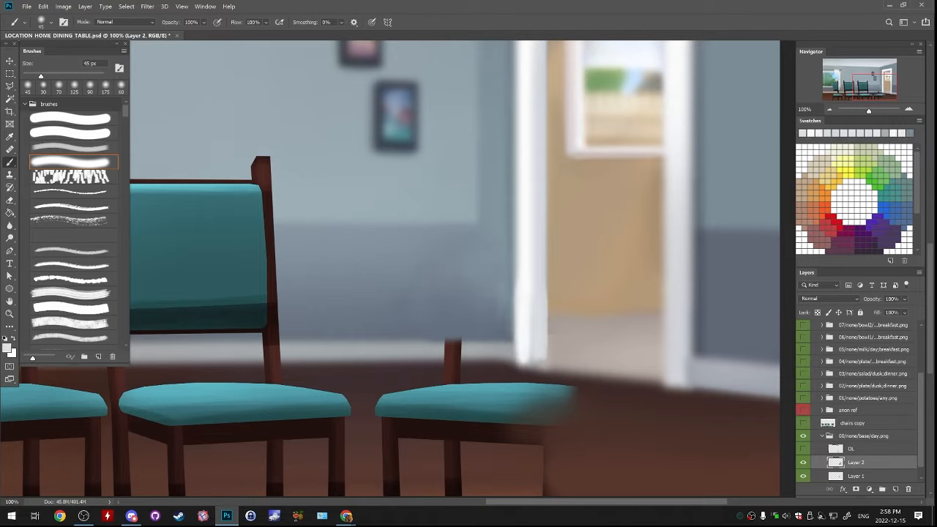
Clean up the wall edge along the door frame and blend the lower wall with a 150 px brush
alt+click(516, 289)
drag(515, 284, 515, 322)
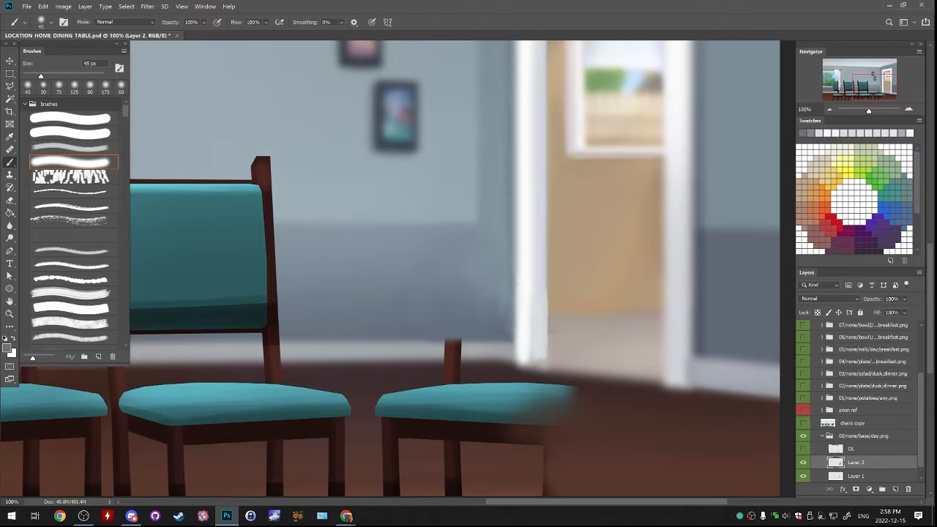
alt+click(478, 325)
key(bracketright)
key(bracketright)
key(bracketright)
key(bracketright)
key(bracketright)
key(bracketright)
key(bracketright)
key(bracketright)
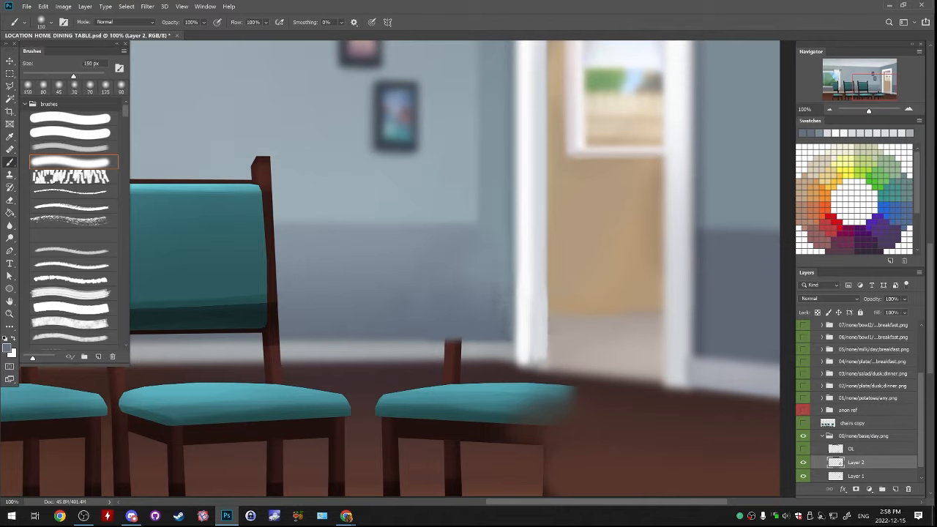
Touch up the door frame's base and the adjoining doorway floor with sampled colours at 45 px
alt+click(530, 315)
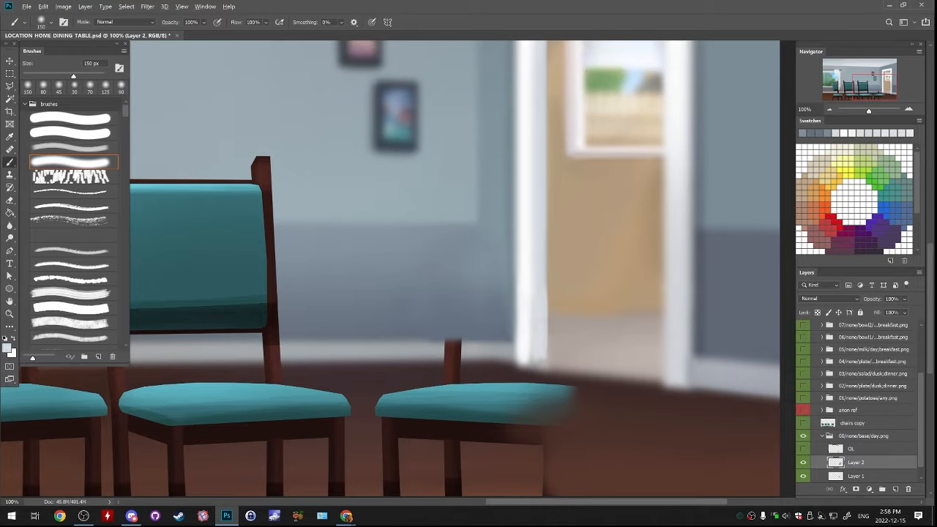
key(bracketleft)
key(bracketleft)
key(bracketleft)
key(bracketleft)
key(bracketleft)
key(bracketleft)
key(bracketleft)
key(bracketleft)
alt+click(550, 360)
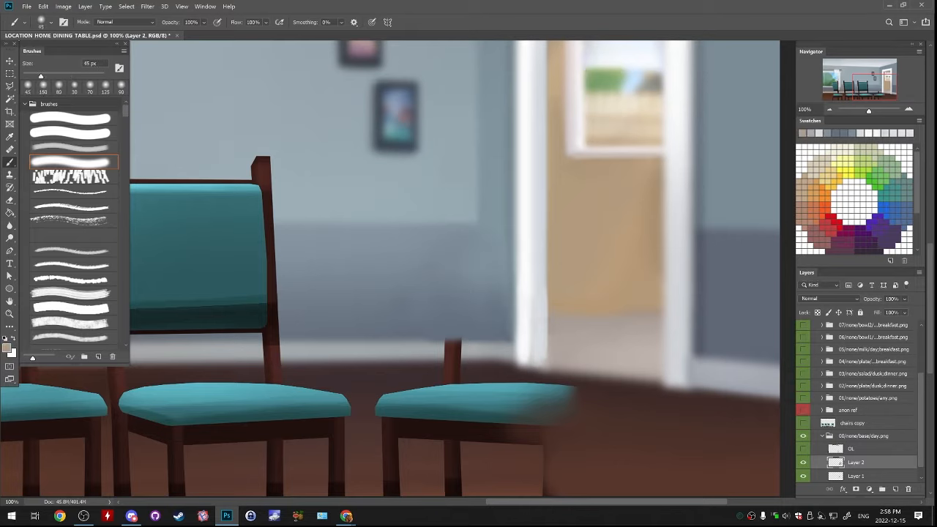
alt+click(578, 338)
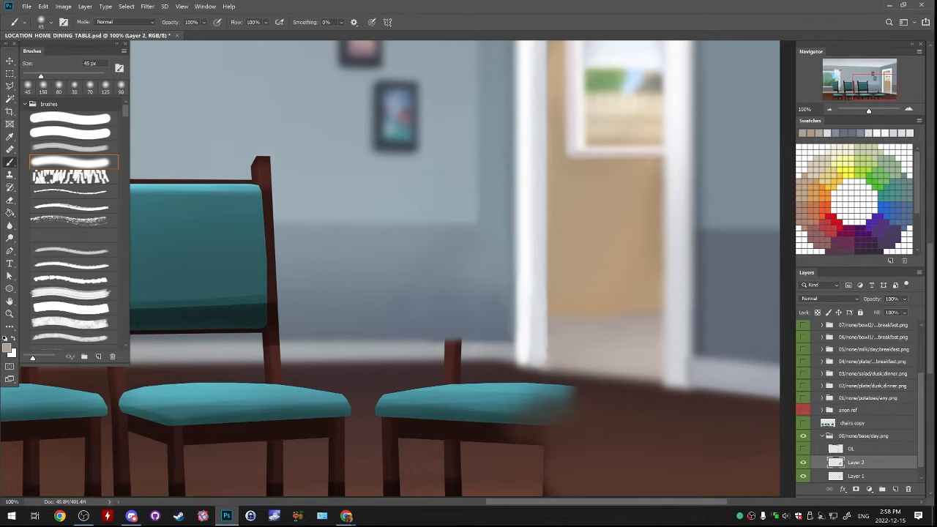
Paint sampled baseboard and wall colours over the top of the remaining chair post with a 70 px brush
drag(571, 337, 666, 250)
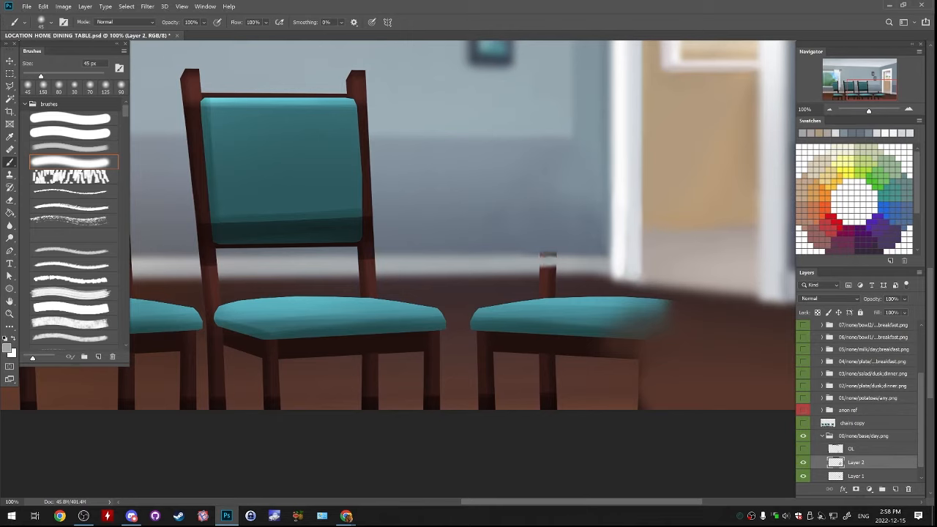
key(bracketright)
alt+click(528, 265)
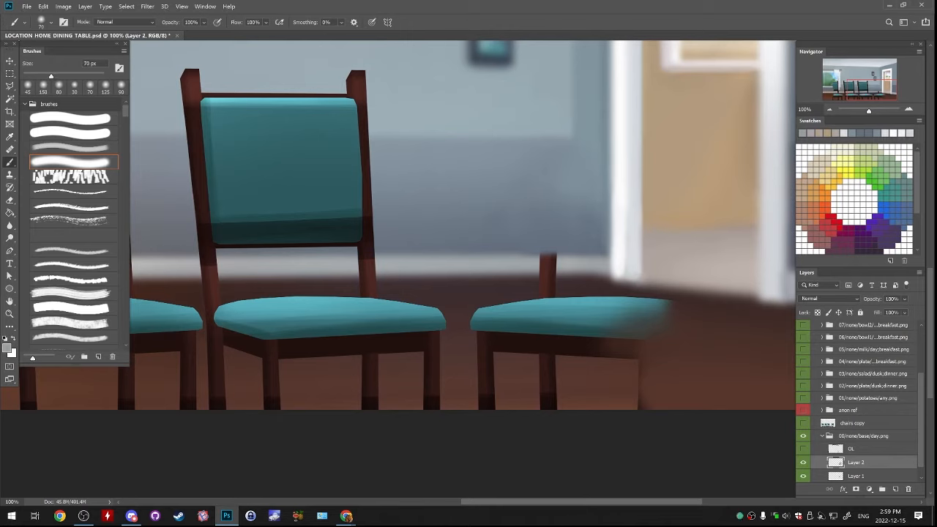
alt+click(528, 263)
mouse_move(536, 265)
mouse_down()
mouse_move(563, 262)
mouse_move(537, 247)
mouse_move(577, 262)
mouse_up()
alt+click(534, 244)
alt+click(535, 243)
alt+click(536, 241)
Rebuild the baseboard and the wall edge above it across the chair post with a 50 px brush, undoing the last two strokes
key(bracketleft)
key(bracketleft)
alt+click(524, 262)
alt+click(524, 261)
alt+click(525, 260)
alt+click(538, 245)
drag(516, 247, 577, 246)
alt+click(523, 266)
drag(529, 264, 562, 264)
drag(525, 265, 569, 264)
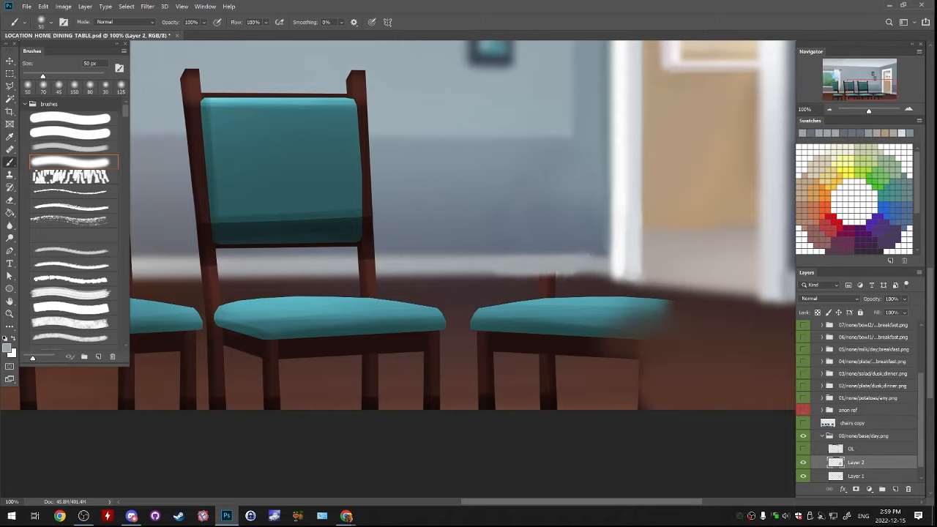
key(ctrl+z)
key(ctrl+z)
Paint dark floor colour over the post below the baseboard and retouch the baseboard's lower edge, undoing unwanted strokes
alt+click(526, 286)
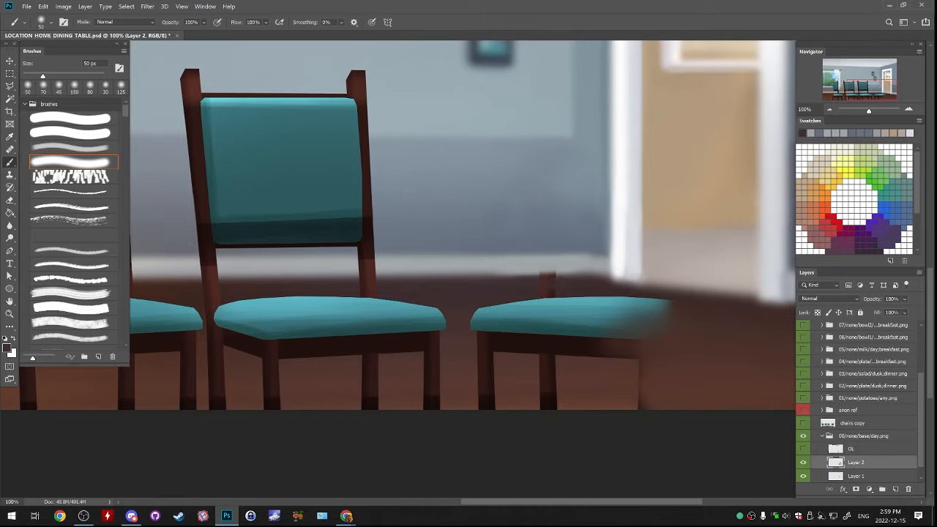
drag(508, 284, 574, 276)
alt+click(484, 275)
key(ctrl+z)
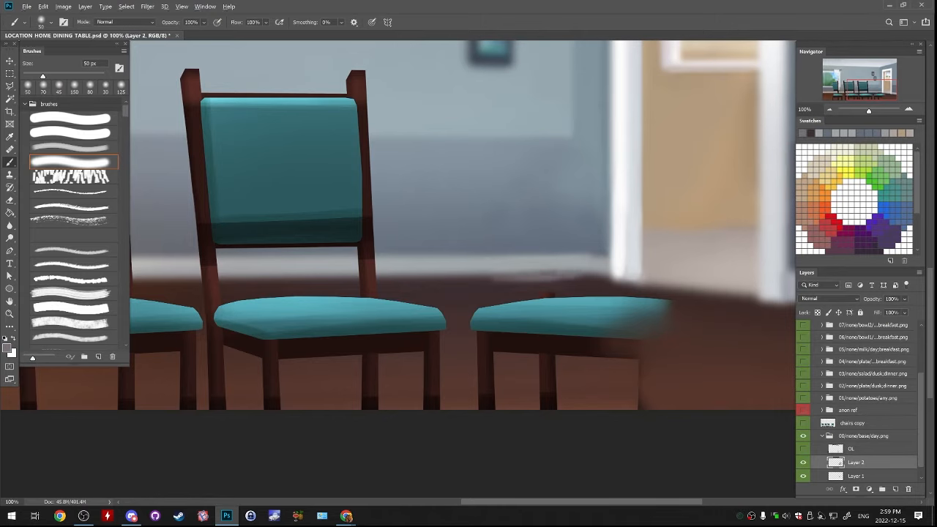
alt+click(503, 266)
drag(499, 270, 570, 278)
key(ctrl+z)
Paint the dark floor colour over the post stub and the back edge of the right chair's seat
alt+click(508, 287)
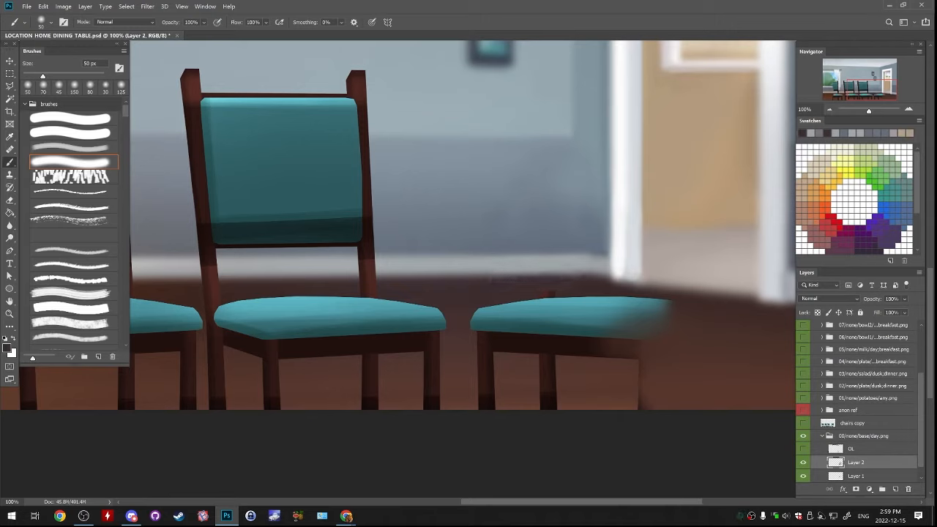
alt+click(518, 288)
drag(513, 292, 577, 290)
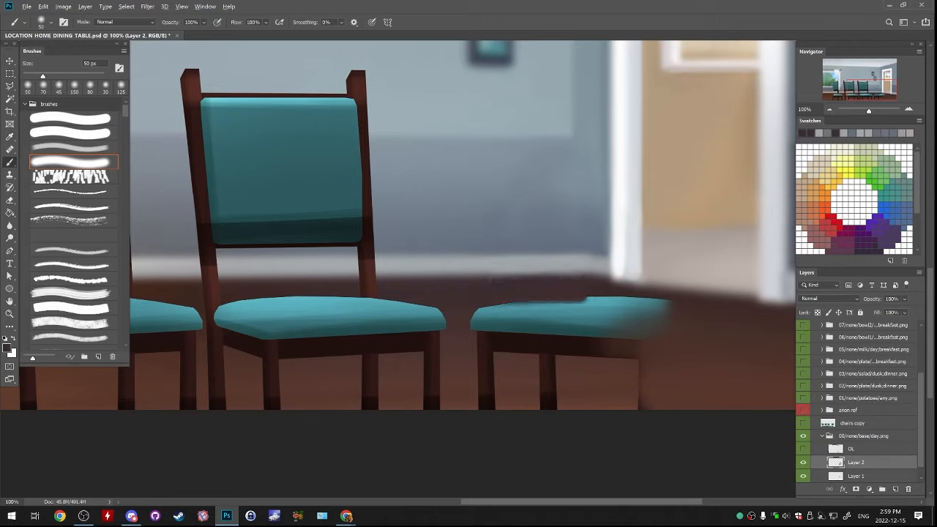
Paint reddish-brown floor colour over the faded outer leg edge of the right chair
alt+click(668, 350)
drag(659, 351, 647, 366)
alt+click(663, 369)
drag(656, 369, 645, 388)
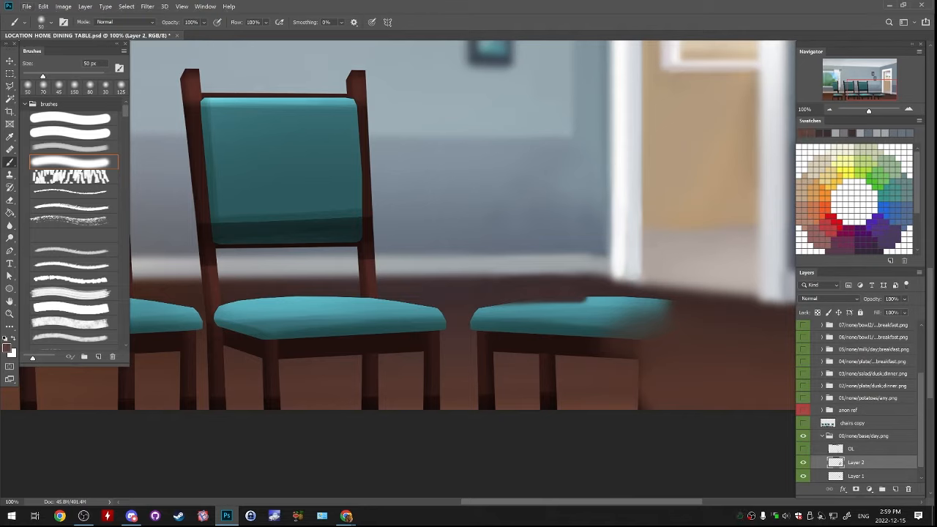
Cover the right chair's legs and seat rail with sampled brown floor colours, using a 125 px brush
key(bracketright)
key(bracketright)
key(bracketright)
key(bracketright)
key(bracketright)
key(bracketright)
drag(479, 403, 681, 401)
drag(532, 416, 566, 414)
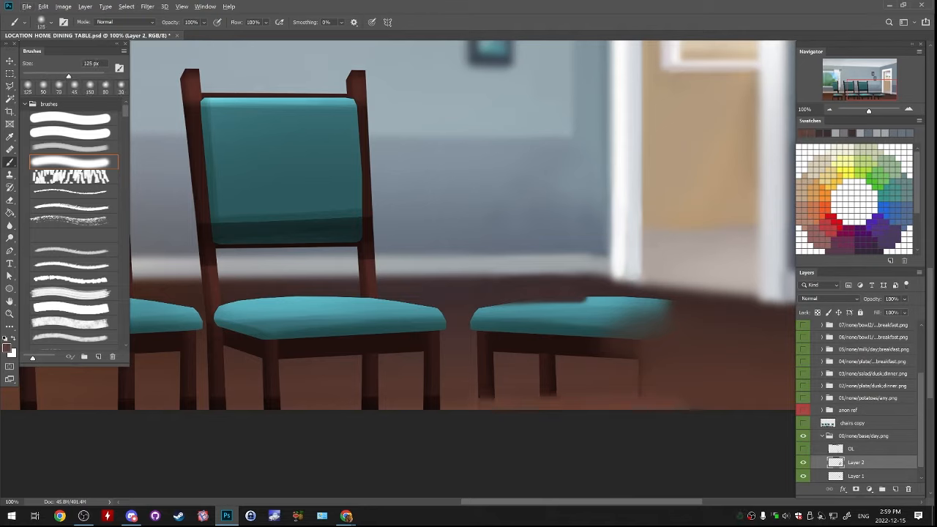
mouse_move(475, 404)
mouse_down()
mouse_move(648, 391)
mouse_move(477, 392)
mouse_up()
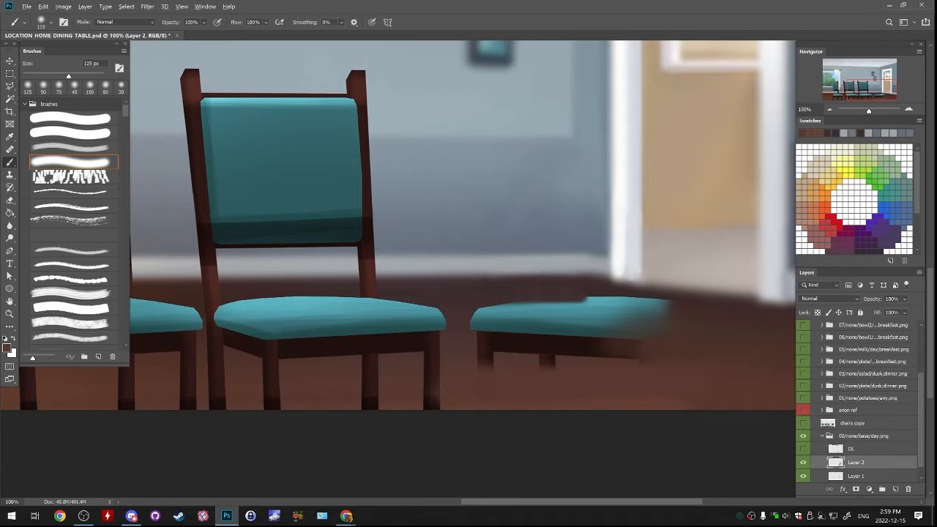
drag(479, 355, 631, 355)
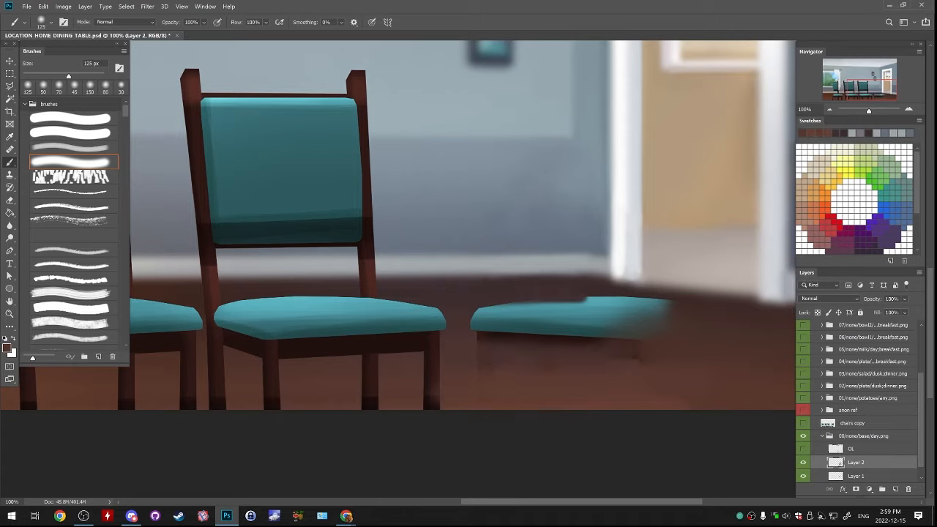
drag(483, 359, 631, 363)
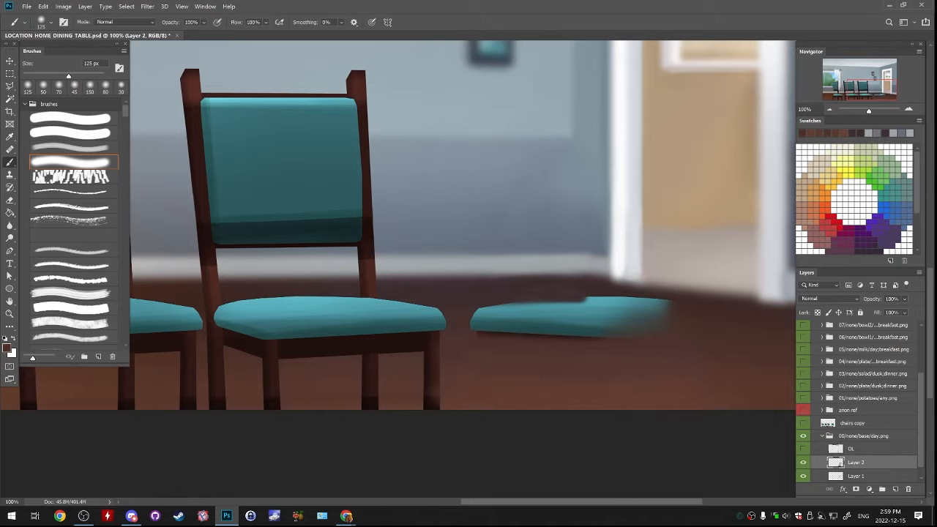
Cover the remaining teal seat with sampled floor colours and blend the floor, enlarging the brush to 200 px
alt+click(569, 291)
drag(535, 287, 657, 296)
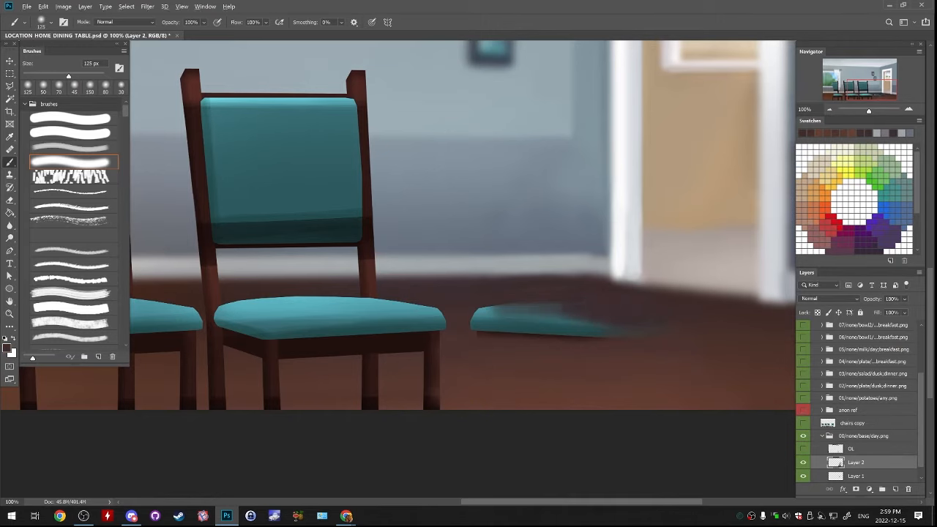
alt+click(542, 352)
drag(597, 323, 476, 316)
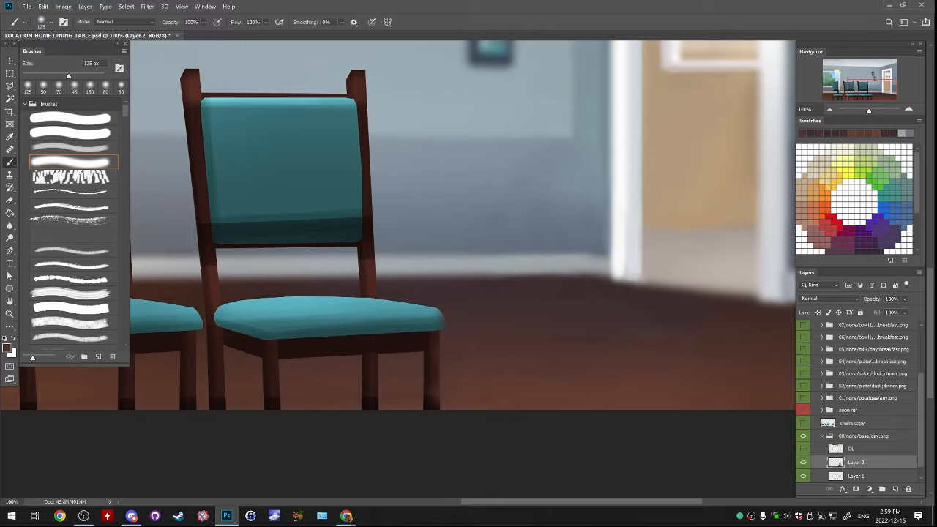
key(bracketright)
key(bracketright)
key(bracketright)
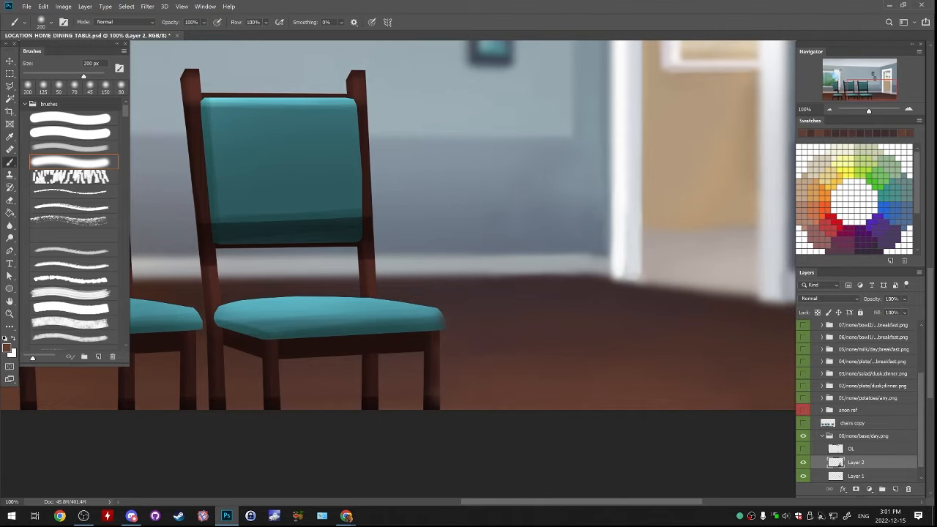
Rename Layer 2 as FIX
scroll(463, 225, down, 5)
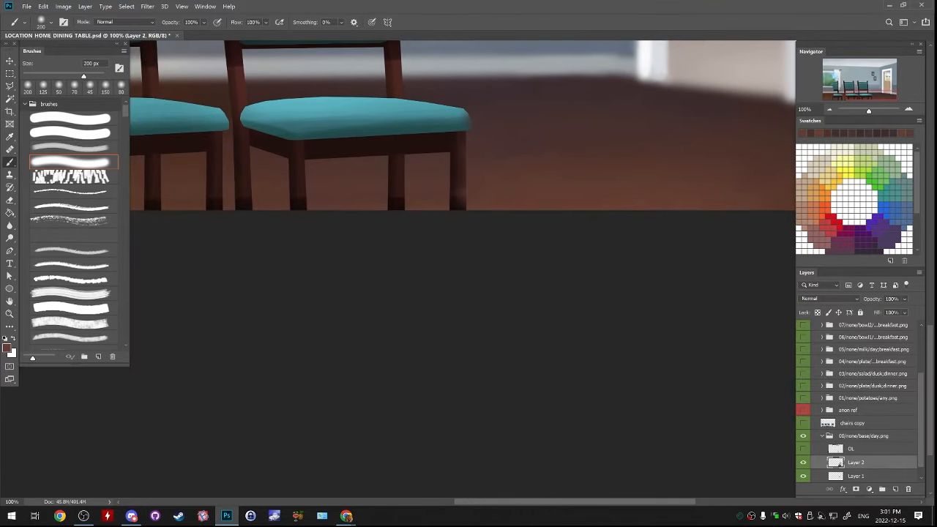
double_click(856, 462)
key(Return)
Paint reddish-brown floor colour over the lower leg ends of the left and middle chairs along the canvas edge
drag(352, 205, 619, 296)
mouse_move(322, 286)
mouse_down()
mouse_move(632, 204)
mouse_move(666, 244)
mouse_up()
alt+click(446, 246)
drag(381, 303, 659, 312)
mouse_move(644, 293)
mouse_down()
mouse_move(482, 316)
mouse_move(685, 323)
mouse_up()
alt+click(566, 275)
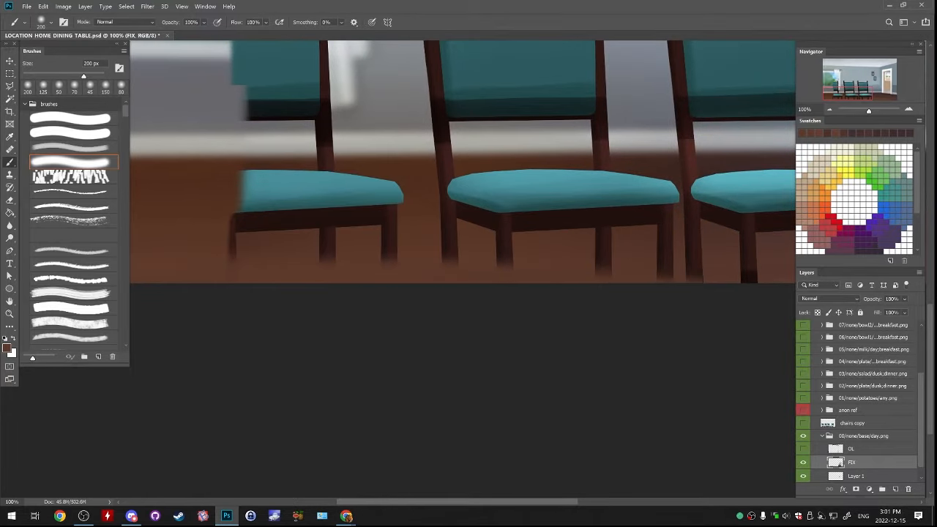
mouse_move(597, 311)
mouse_down()
mouse_move(717, 310)
mouse_move(503, 321)
mouse_up()
alt+click(590, 290)
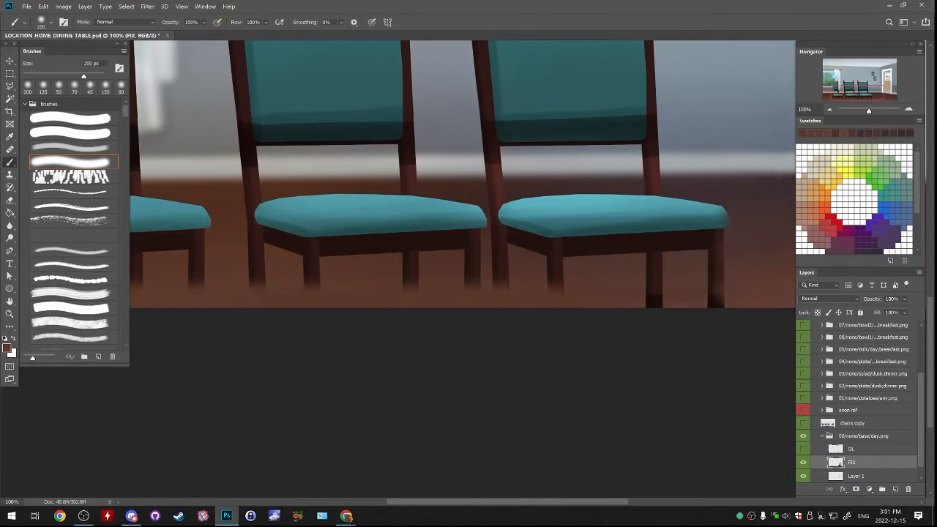
Cover the right chair's lower leg ends and even out the brown floor strip beneath all three chairs
drag(593, 333, 666, 335)
drag(696, 296, 504, 306)
alt+click(417, 297)
drag(366, 333, 527, 329)
drag(366, 322, 529, 322)
drag(278, 322, 465, 320)
drag(168, 289, 866, 298)
alt+click(512, 296)
drag(560, 303, 666, 297)
key(ctrl+z)
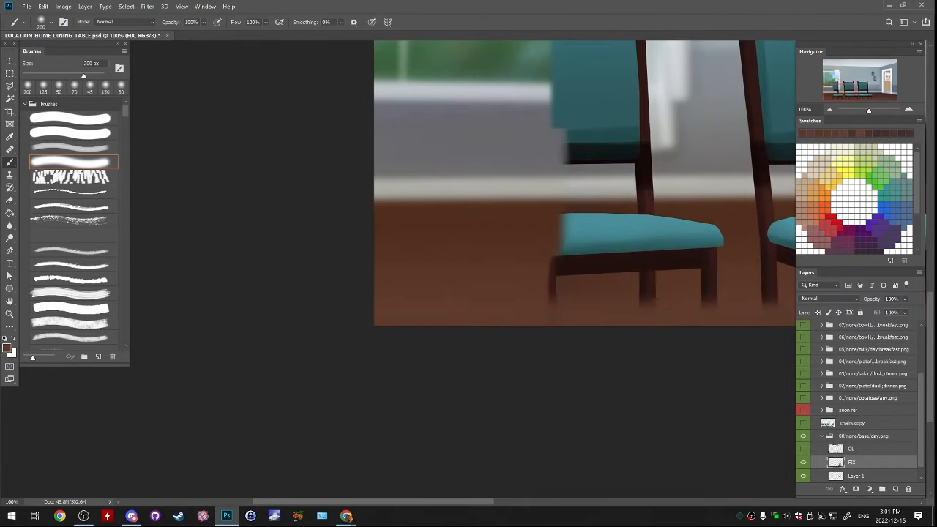
Cover the left chair's legs, seat rail and lower seat with sampled brown floor colours
drag(560, 311, 667, 304)
alt+click(524, 260)
alt+click(530, 249)
drag(563, 247, 696, 251)
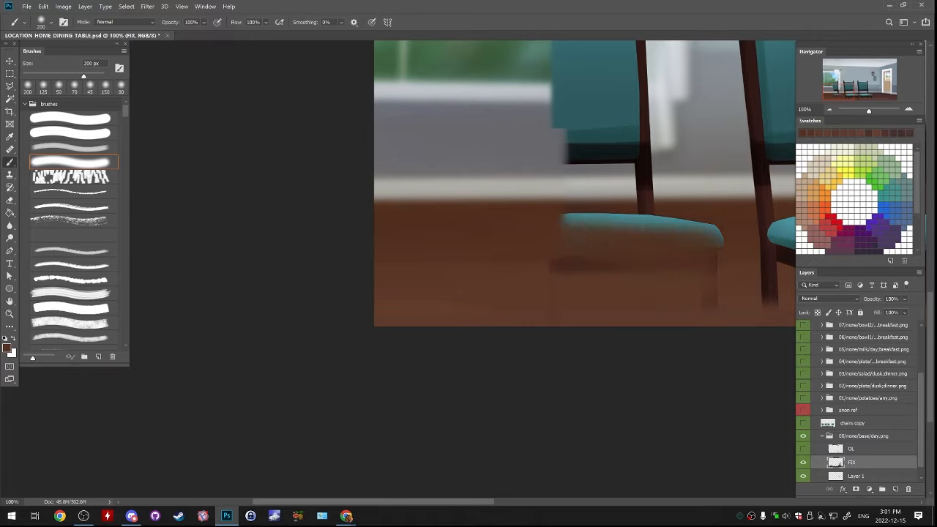
drag(570, 274, 703, 278)
drag(688, 285, 469, 279)
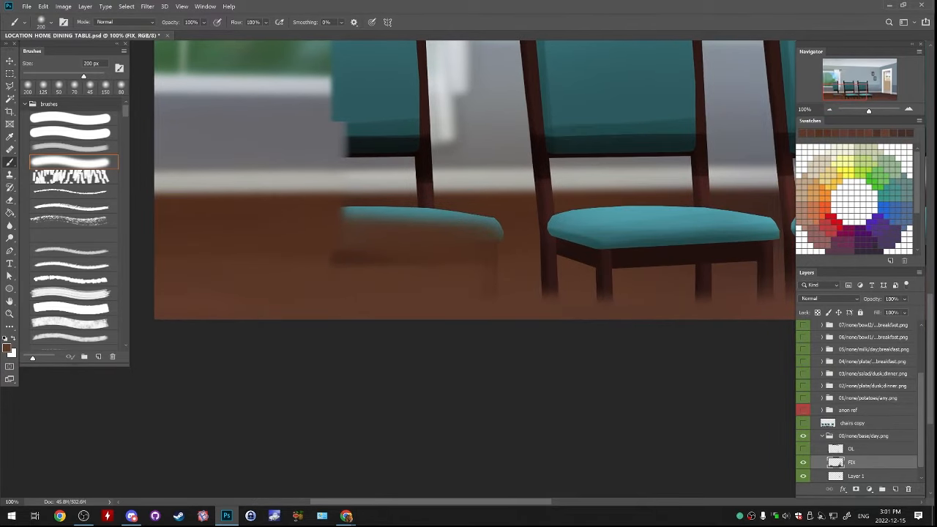
Blend the floor colour further up the legs of the middle and right chairs and across the floor beside them
drag(629, 263, 407, 282)
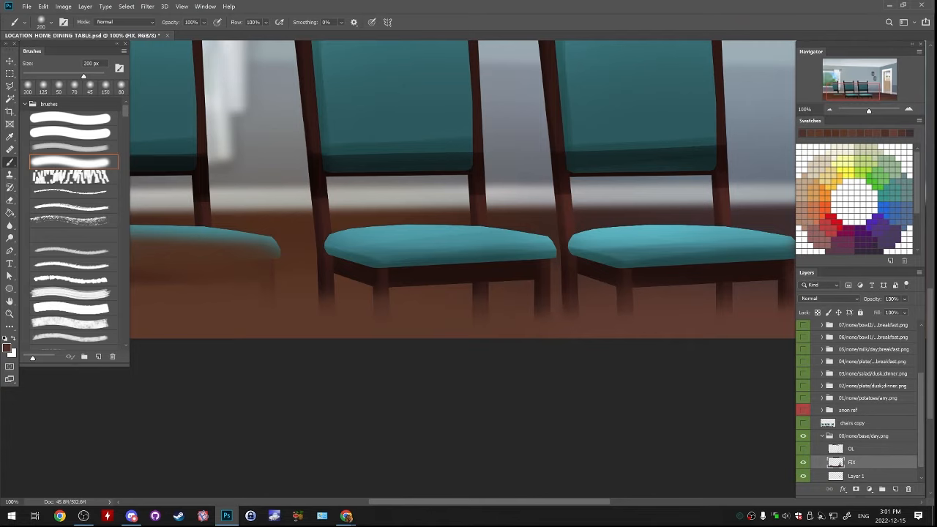
drag(571, 241, 347, 278)
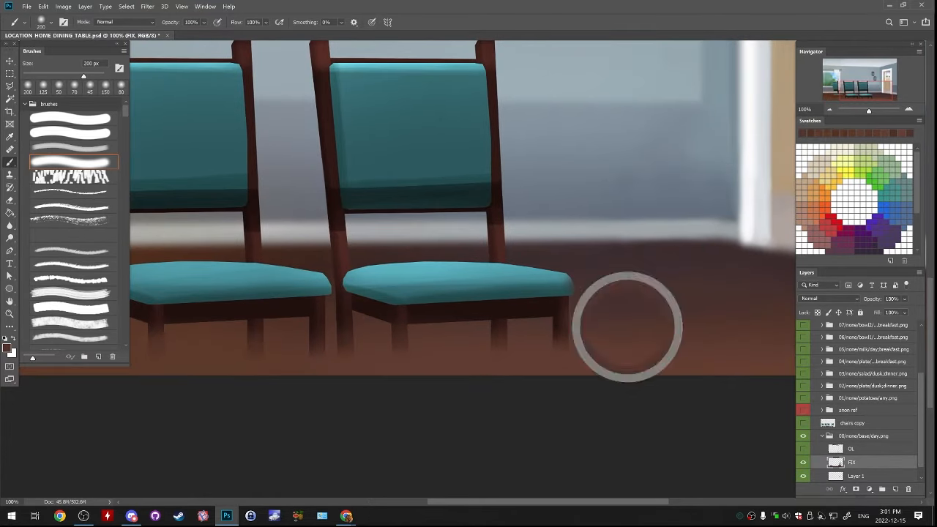
drag(351, 267, 583, 250)
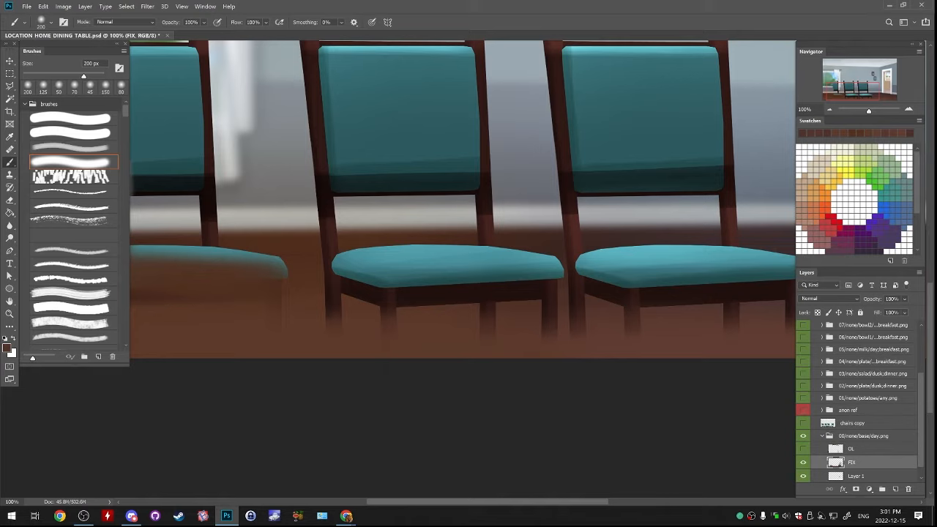
Paint warm brown floor colour over the middle chair's seat and the upper part of its outer leg
drag(338, 311, 483, 304)
key(ctrl+z)
alt+click(301, 272)
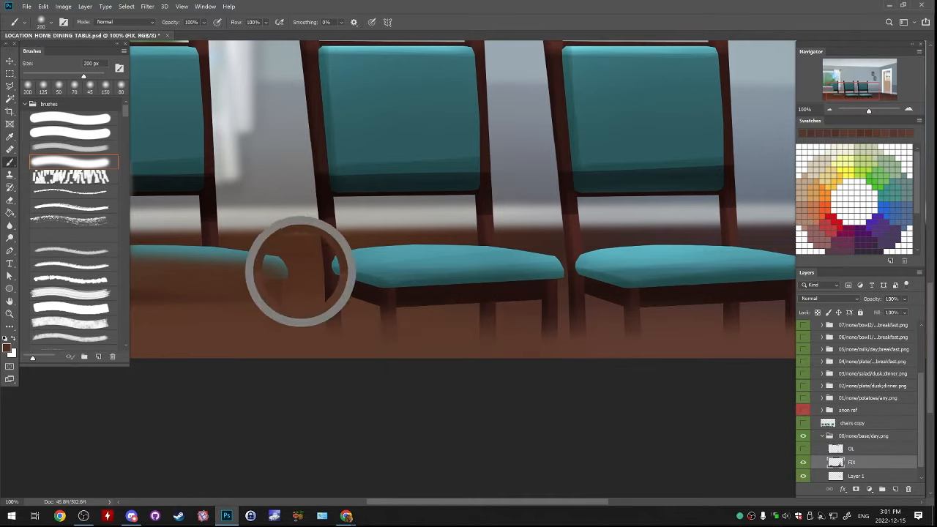
drag(336, 283, 513, 274)
drag(353, 270, 622, 262)
mouse_move(622, 264)
mouse_down()
mouse_move(345, 273)
mouse_move(504, 263)
mouse_up()
key(ctrl+z)
drag(352, 273, 388, 274)
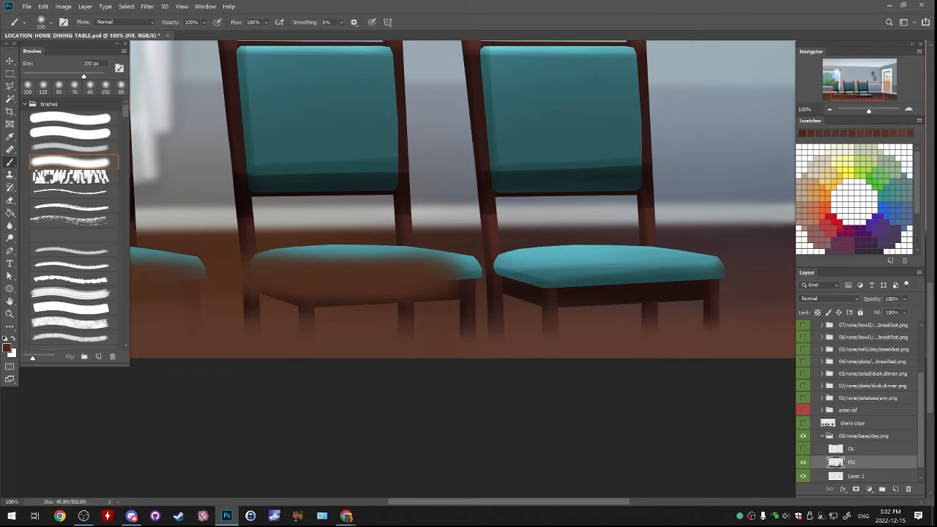
Cover the back edges of the middle and right chairs' seats with dark floor colours, using a 125 px brush
key(bracketleft)
key(bracketleft)
key(bracketleft)
drag(246, 249, 472, 257)
mouse_move(344, 253)
mouse_down()
mouse_move(476, 261)
mouse_move(572, 238)
mouse_move(450, 240)
mouse_up()
key(ctrl+z)
alt+click(556, 240)
mouse_move(677, 231)
mouse_down()
mouse_move(593, 233)
mouse_move(692, 235)
mouse_move(496, 234)
mouse_up()
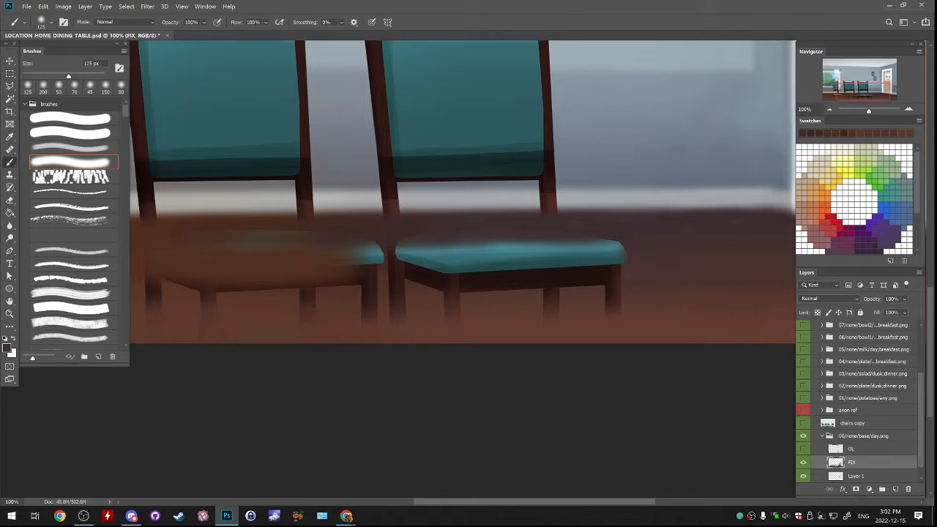
Cover the right chair's remaining seat, rail and legs with sampled dark brown floor colours, using a 250 px brush
key(bracketright)
key(bracketright)
key(bracketright)
key(bracketright)
mouse_move(622, 260)
mouse_down()
mouse_move(386, 261)
mouse_move(399, 252)
mouse_up()
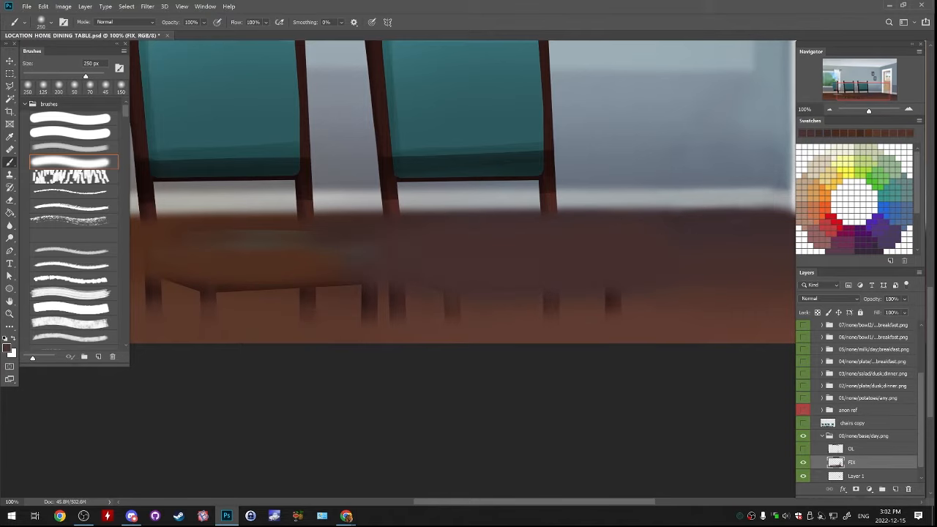
drag(359, 297, 623, 300)
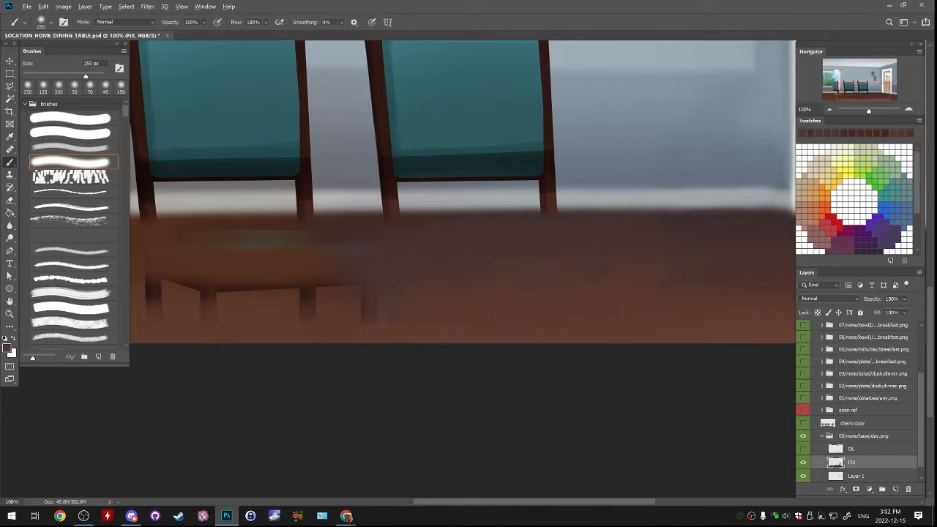
drag(381, 256, 567, 225)
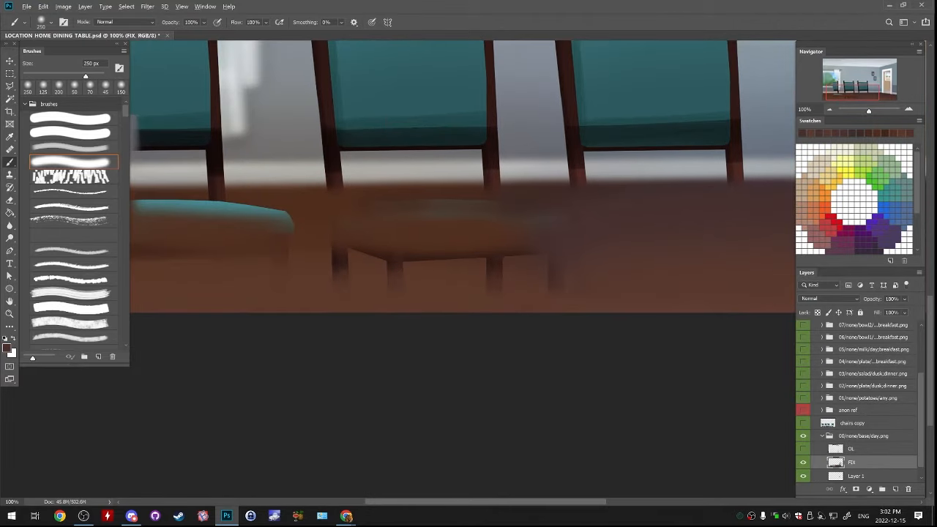
Paint over the middle chair's remaining seat and legs and the left chair's faded rail with reddish-brown floor colour
drag(338, 239, 546, 236)
drag(340, 281, 560, 280)
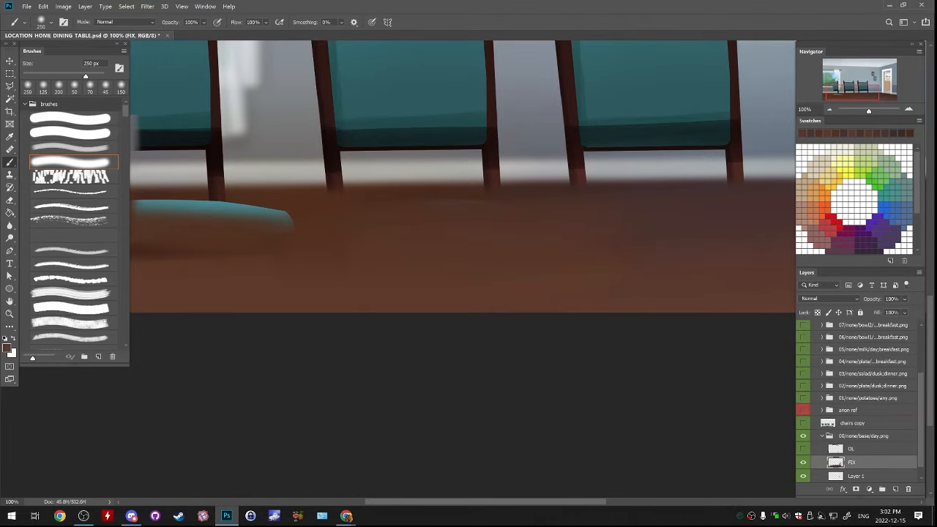
drag(241, 249, 549, 213)
drag(448, 215, 509, 214)
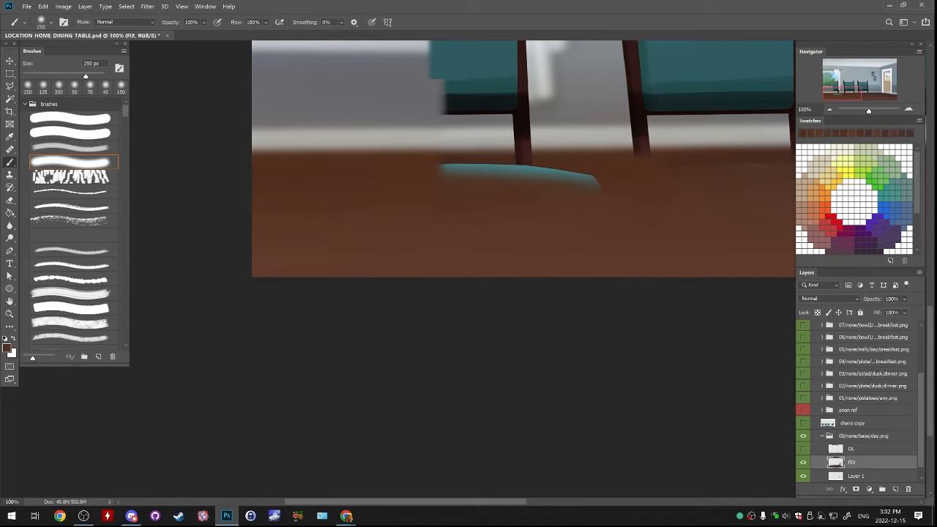
Cover the left chair's remaining teal seat edge with sampled floor brown, using a 100 px brush
key(bracketleft)
key(bracketleft)
key(bracketleft)
drag(440, 175, 587, 186)
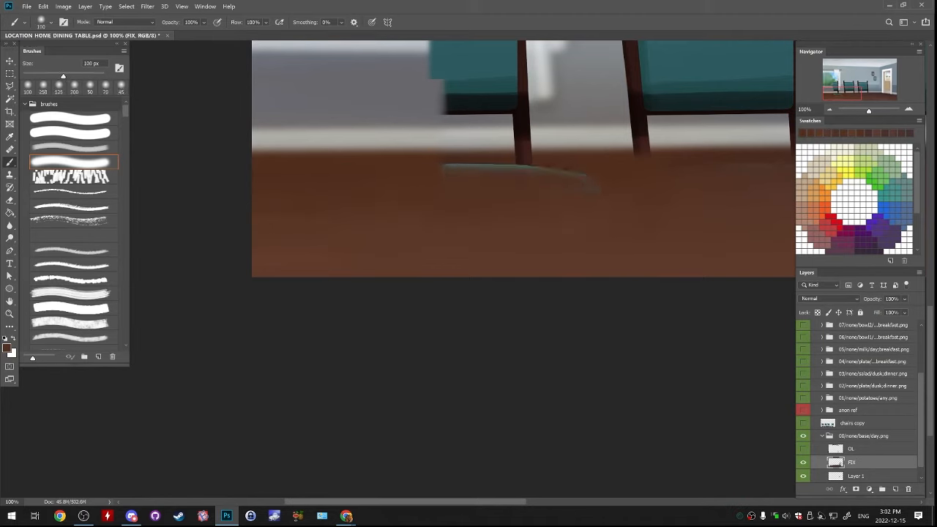
key(ctrl+z)
alt+click(407, 165)
mouse_move(441, 175)
mouse_down()
mouse_move(511, 175)
mouse_move(547, 163)
mouse_move(584, 165)
mouse_move(597, 183)
mouse_up()
Blend the brown tones across the whole floor beneath the chair backs, using 200 px and 150 px brushes
key(bracketright)
key(bracketright)
key(bracketright)
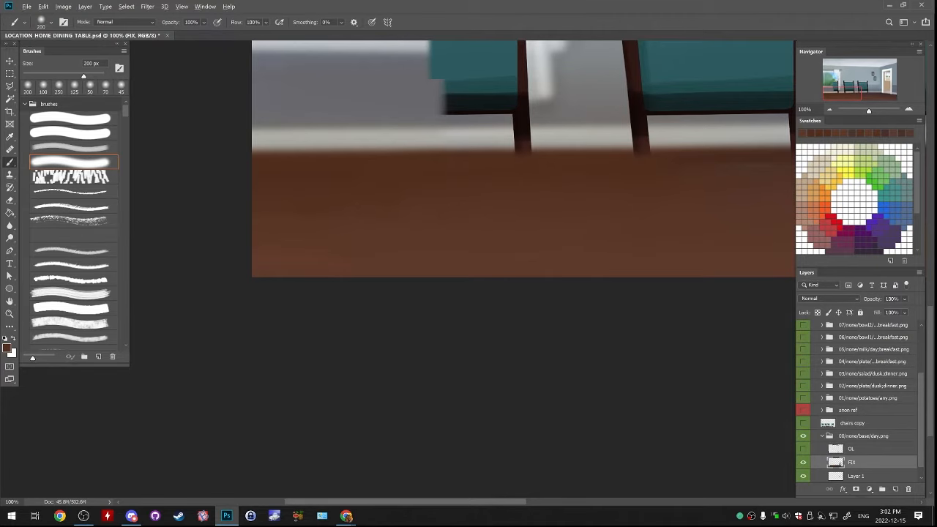
drag(622, 169, 290, 215)
key(bracketleft)
key(bracketleft)
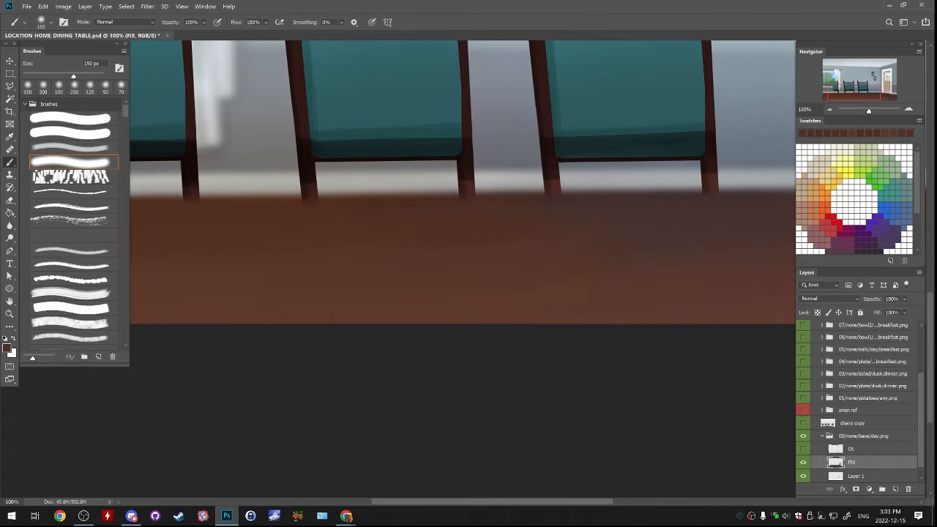
drag(351, 220, 639, 273)
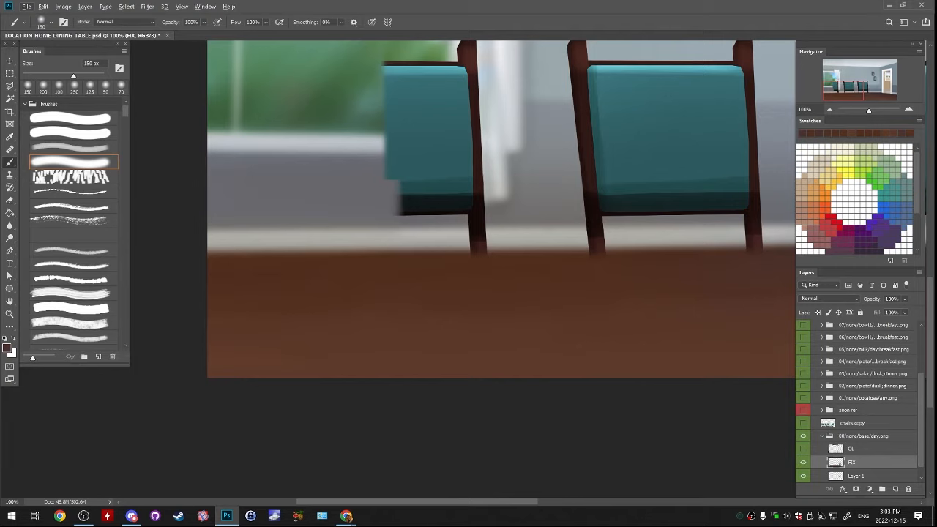
drag(644, 219, 331, 349)
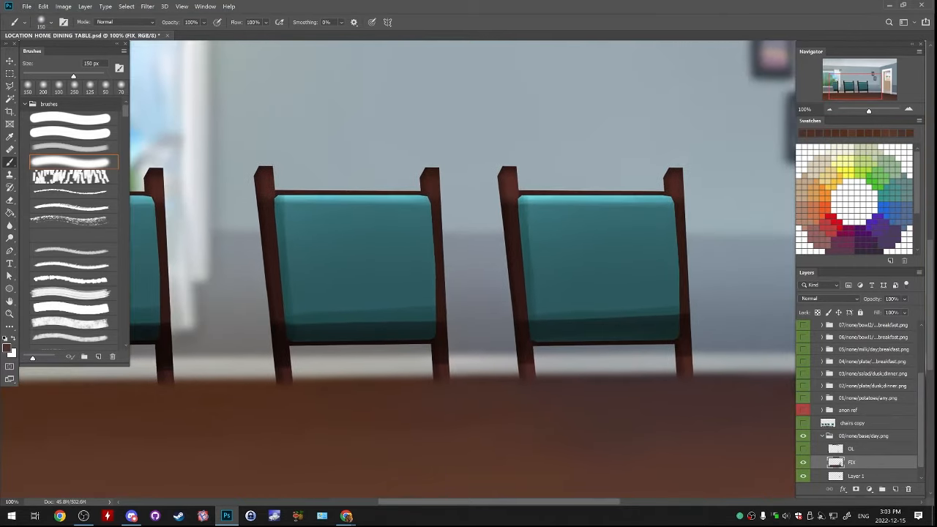
Add a new layer above FIX and paint light wall colour over the top of the right chair's backrest and posts
click(830, 109)
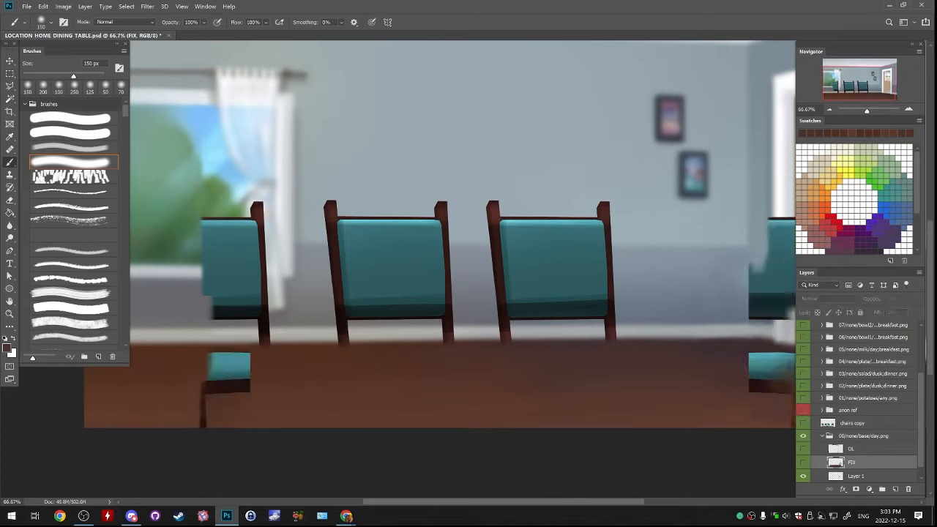
click(896, 489)
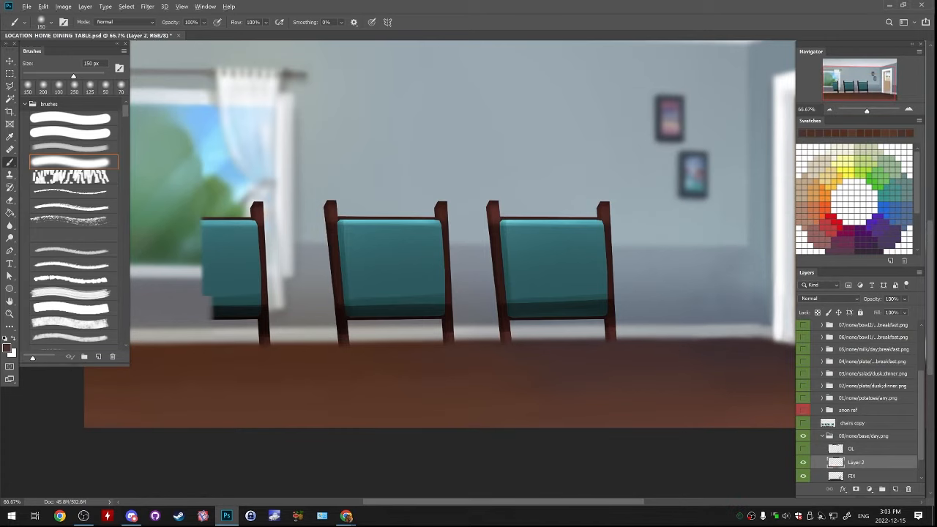
alt+click(508, 183)
mouse_move(498, 187)
mouse_down()
mouse_move(606, 189)
mouse_move(505, 197)
mouse_move(608, 199)
mouse_move(512, 211)
mouse_move(606, 213)
mouse_up()
mouse_move(513, 212)
mouse_down()
mouse_move(427, 188)
mouse_move(433, 174)
mouse_move(564, 175)
mouse_up()
key(ctrl+plus)
alt+click(426, 187)
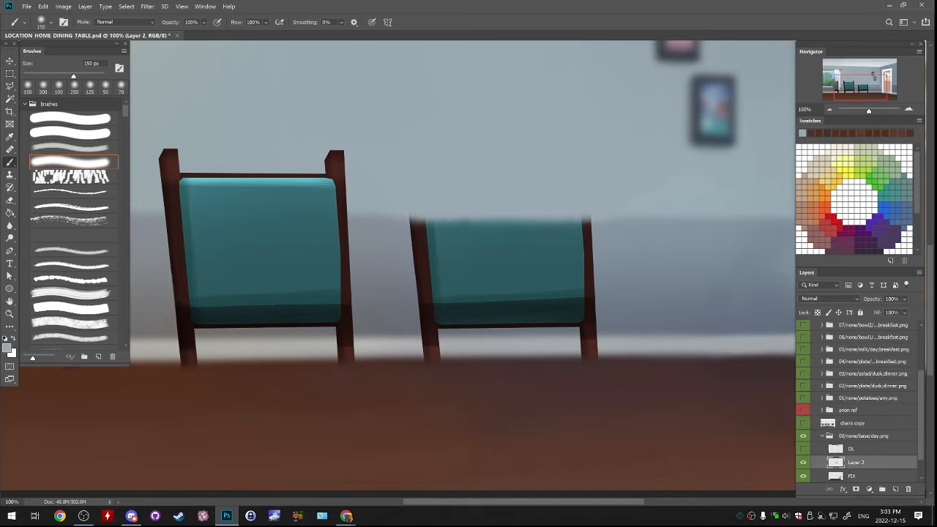
Paint sampled grey lower-wall colour over the next band of the right chair's backrest and blend out the post traces
alt+click(394, 236)
mouse_move(425, 234)
mouse_down()
mouse_move(568, 230)
mouse_move(446, 228)
mouse_up()
key(ctrl+z)
drag(505, 233, 594, 235)
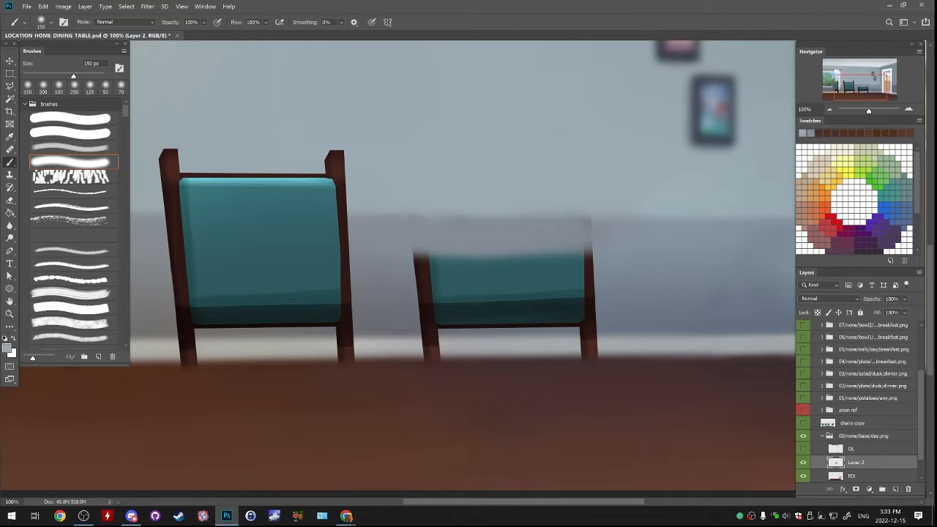
alt+click(623, 227)
click(621, 229)
alt+click(530, 197)
click(584, 194)
alt+click(567, 230)
click(584, 226)
alt+click(601, 228)
click(590, 227)
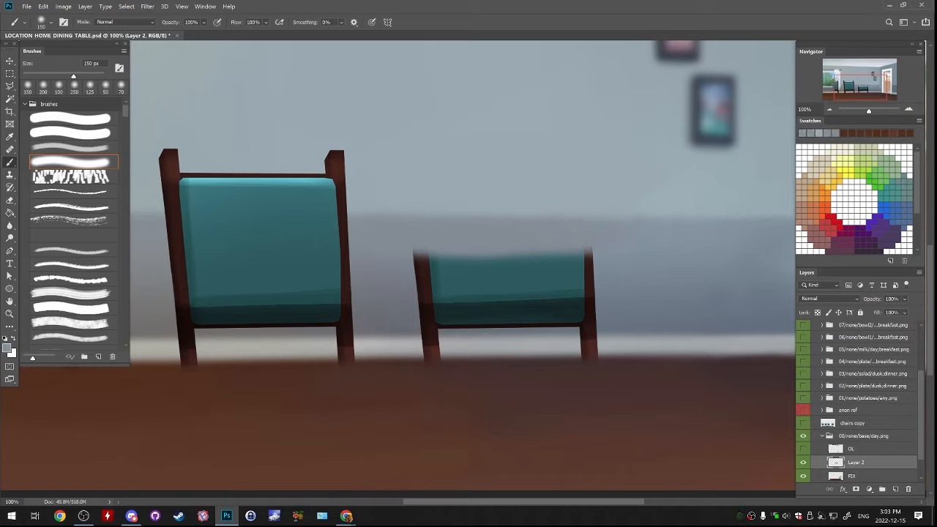
Smooth the boundary between the light upper wall and the grey lower wall above the right chair
alt+click(614, 232)
click(590, 230)
alt+click(563, 233)
click(556, 224)
key(bracketright)
key(bracketright)
key(bracketright)
alt+click(556, 212)
key(bracketleft)
key(bracketleft)
key(bracketleft)
key(bracketleft)
Extend the grey wall colour down over the middle of the right chair's backrest with a 150 px brush
drag(440, 253, 630, 258)
key(ctrl+z)
mouse_move(441, 253)
mouse_down()
mouse_move(552, 250)
mouse_move(589, 262)
mouse_up()
alt+click(615, 269)
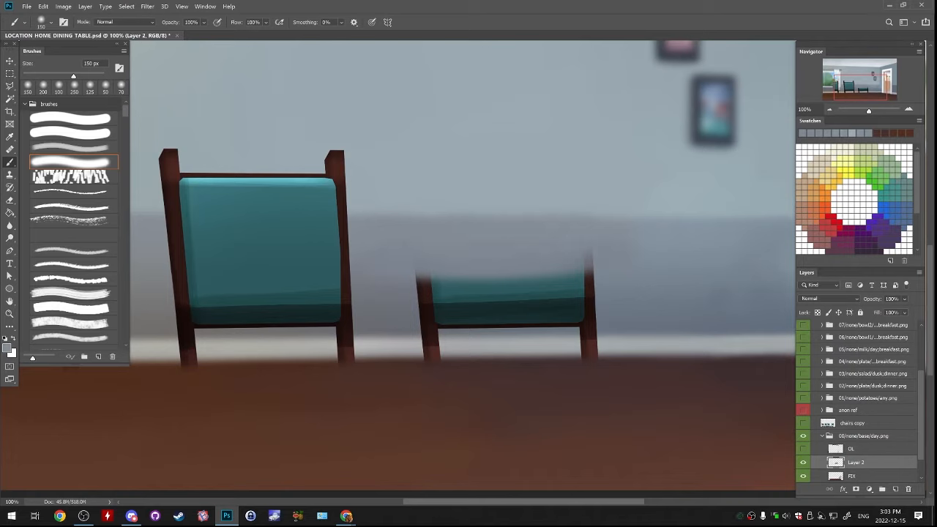
alt+click(615, 280)
drag(604, 281, 432, 284)
key(ctrl+z)
mouse_move(579, 282)
mouse_down()
mouse_move(431, 284)
mouse_move(582, 282)
mouse_up()
Cover the right chair's backrest down to its dark lower band, including the outer post, with sampled wall greys
alt+click(513, 253)
mouse_move(429, 272)
mouse_down()
mouse_move(586, 266)
mouse_move(593, 282)
mouse_move(593, 260)
mouse_up()
alt+click(613, 265)
alt+click(614, 277)
alt+click(622, 272)
alt+click(512, 271)
drag(435, 289, 589, 287)
key(ctrl+z)
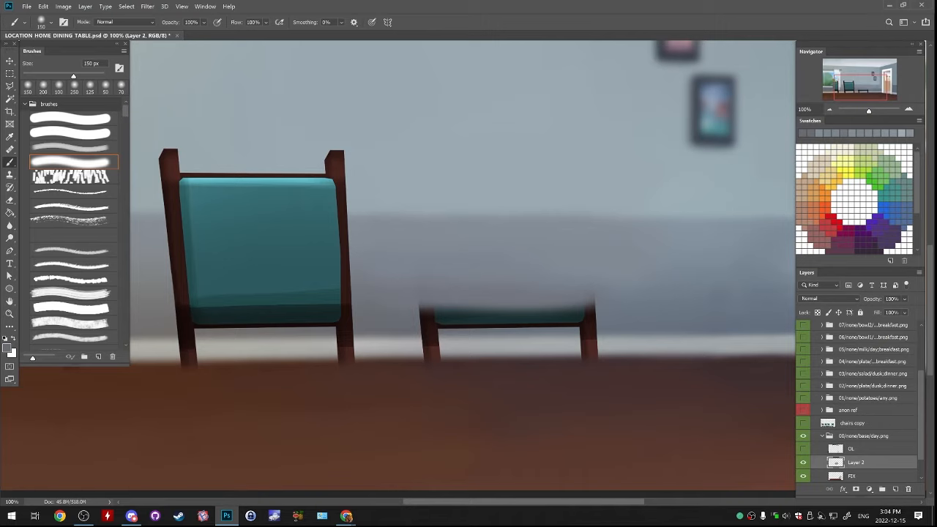
Paint blue-grey wall colour over the backrest's dark band, lower rail and posts down to the baseboard
alt+click(498, 282)
mouse_move(436, 302)
mouse_down()
mouse_move(563, 292)
mouse_move(465, 309)
mouse_move(631, 322)
mouse_move(571, 319)
mouse_move(542, 296)
mouse_up()
alt+click(611, 304)
alt+click(622, 293)
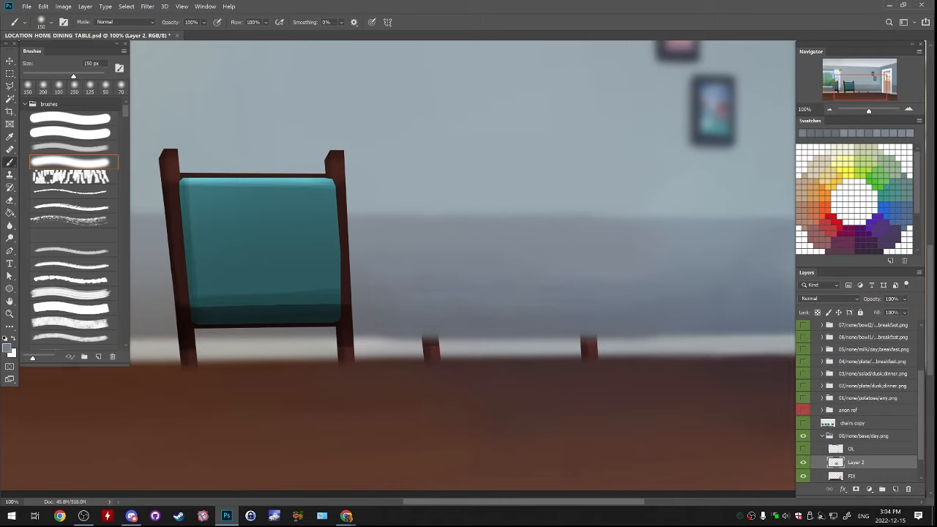
Blend the patchy grey and blue tones of the lower wall where the right chair's backrest stood
alt+click(564, 293)
alt+click(545, 293)
alt+click(542, 300)
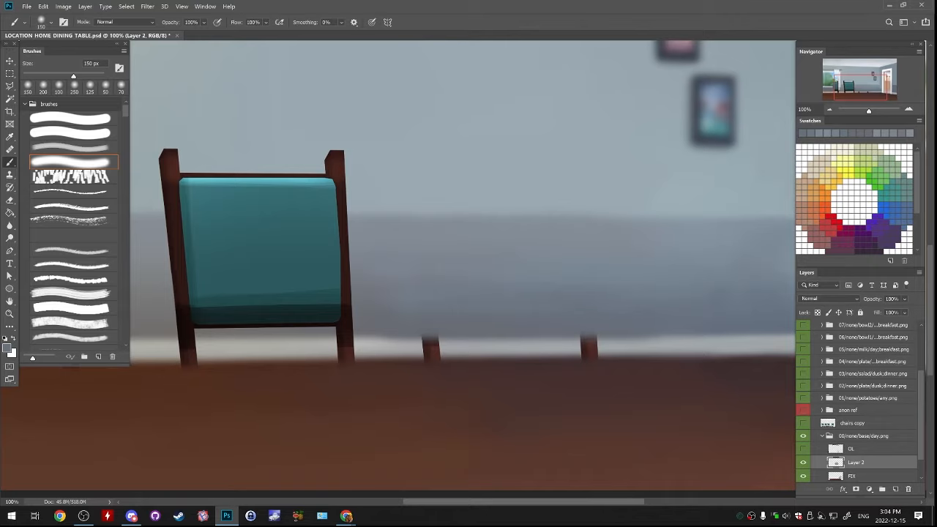
drag(512, 300, 483, 240)
alt+click(439, 238)
alt+click(425, 238)
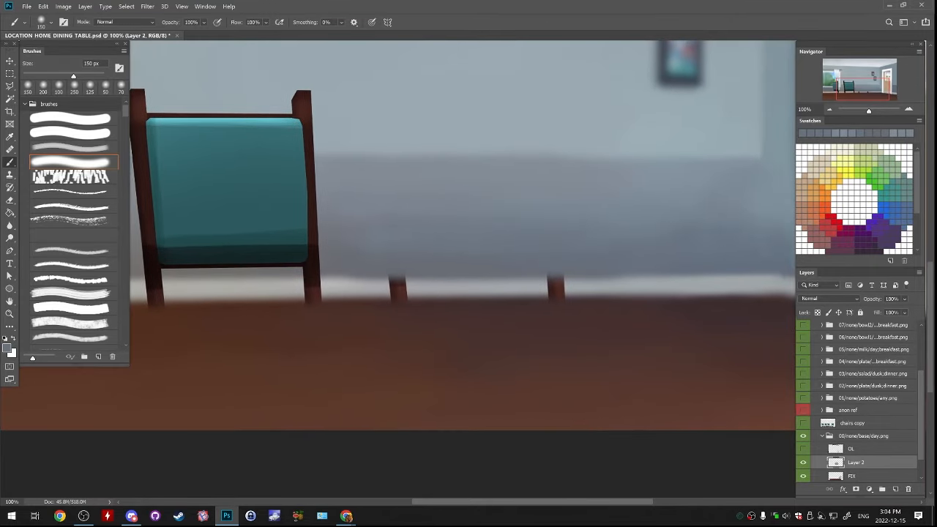
Cover the first post stub on the baseboard with sampled off-white, using a 100 px brush
drag(425, 242, 519, 212)
alt+click(457, 254)
key(bracketleft)
key(bracketleft)
key(bracketleft)
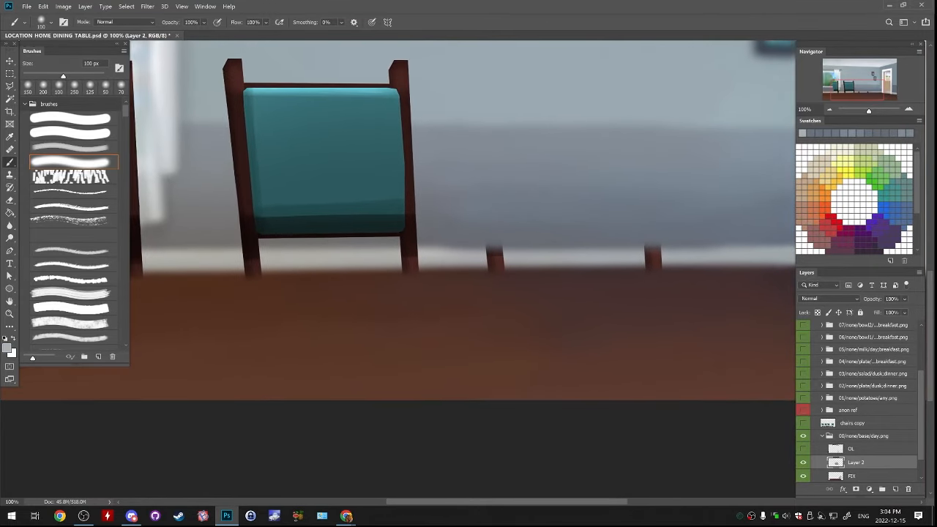
key(bracketright)
mouse_move(450, 258)
mouse_down()
mouse_move(761, 257)
mouse_move(513, 258)
mouse_move(550, 257)
mouse_up()
key(ctrl+z)
alt+click(500, 233)
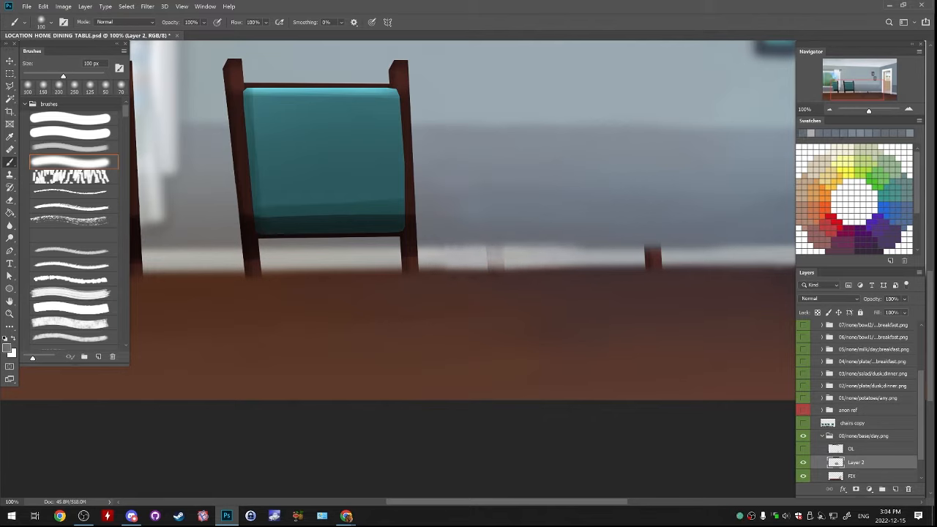
Touch up the wall edge above the baseboard and paint off-white over the second post stub
drag(486, 230, 513, 230)
alt+click(622, 256)
mouse_move(629, 255)
mouse_down()
mouse_move(677, 255)
mouse_move(607, 253)
mouse_move(644, 260)
mouse_up()
drag(571, 261, 692, 258)
alt+click(622, 230)
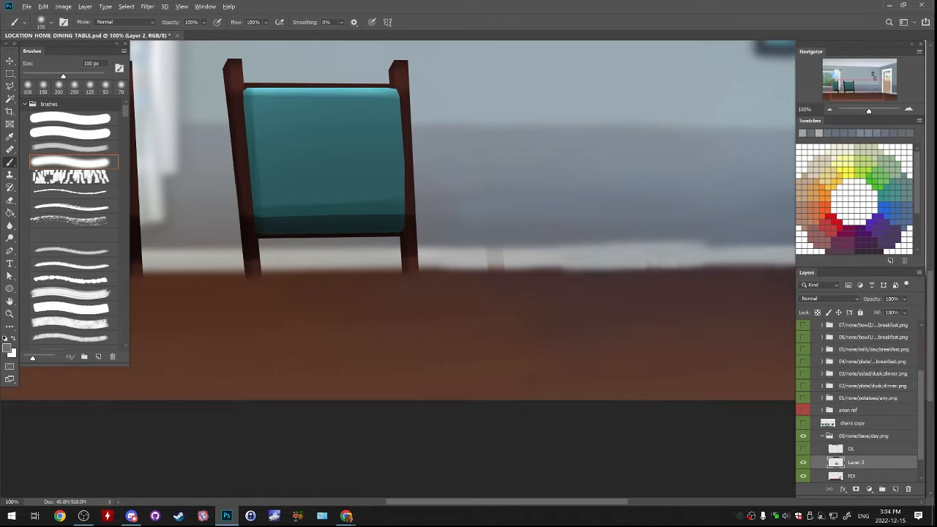
Repaint the wall edge and baseboard with sampled blue-grey and off-white, covering the faint remains of the post stubs
alt+click(608, 226)
mouse_move(600, 231)
mouse_down()
mouse_move(699, 242)
mouse_move(678, 244)
mouse_up()
alt+click(585, 229)
alt+click(637, 242)
mouse_move(600, 252)
mouse_down()
mouse_move(491, 246)
mouse_move(519, 235)
mouse_move(432, 240)
mouse_up()
alt+click(483, 240)
drag(526, 240, 583, 247)
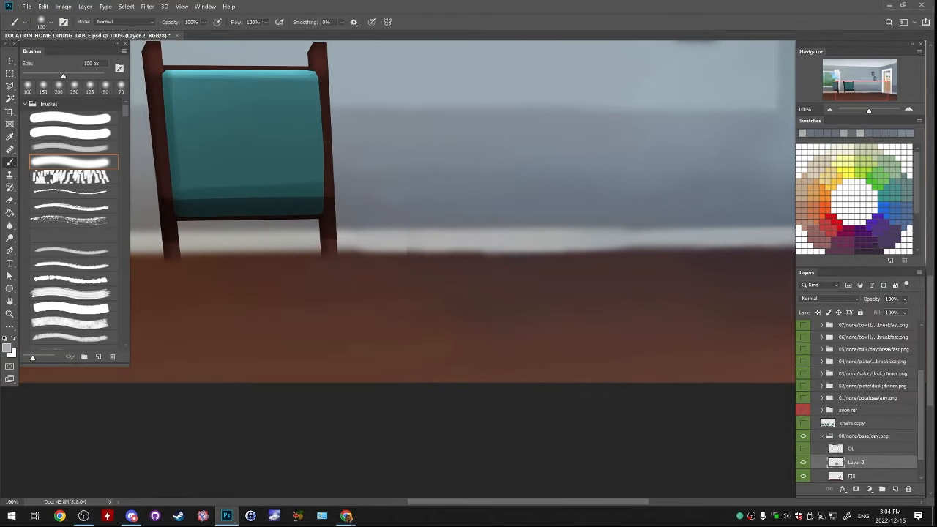
Undo the last stroke and even out the wall's lower edge above the baseboard with sampled blue-grey
key(ctrl+z)
mouse_move(370, 241)
mouse_down()
mouse_move(710, 236)
mouse_move(582, 214)
mouse_move(505, 214)
mouse_up()
alt+click(733, 221)
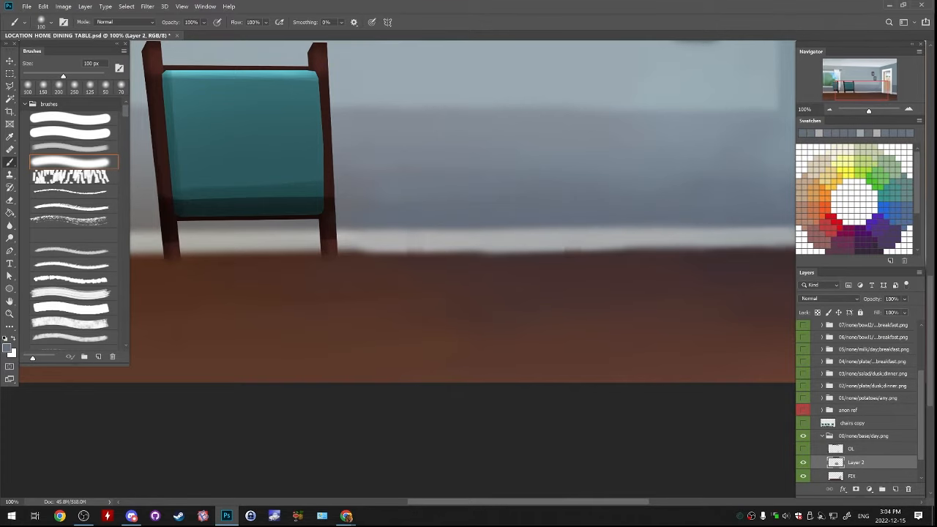
Straighten the floor's uneven upper edge under the baseboard with sampled dark brown, using a 70 px brush
drag(439, 249, 491, 189)
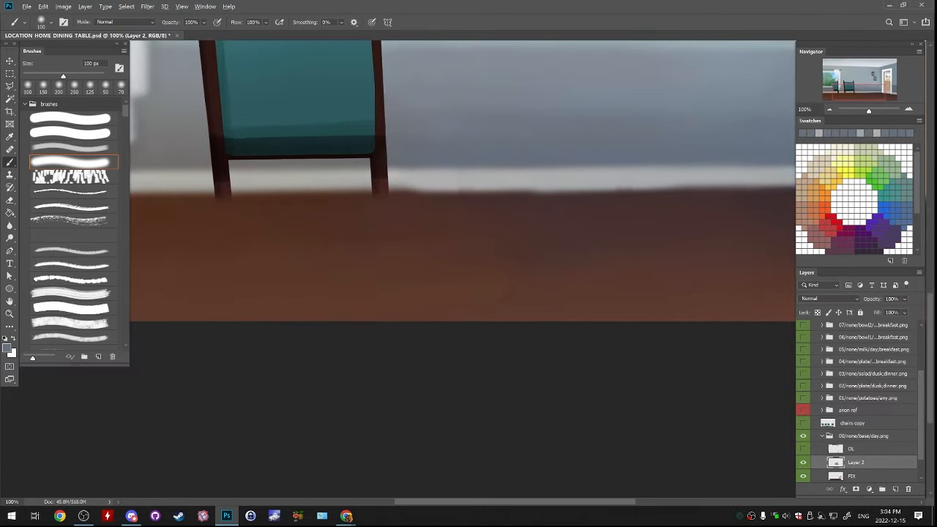
key(bracketleft)
key(bracketleft)
key(bracketleft)
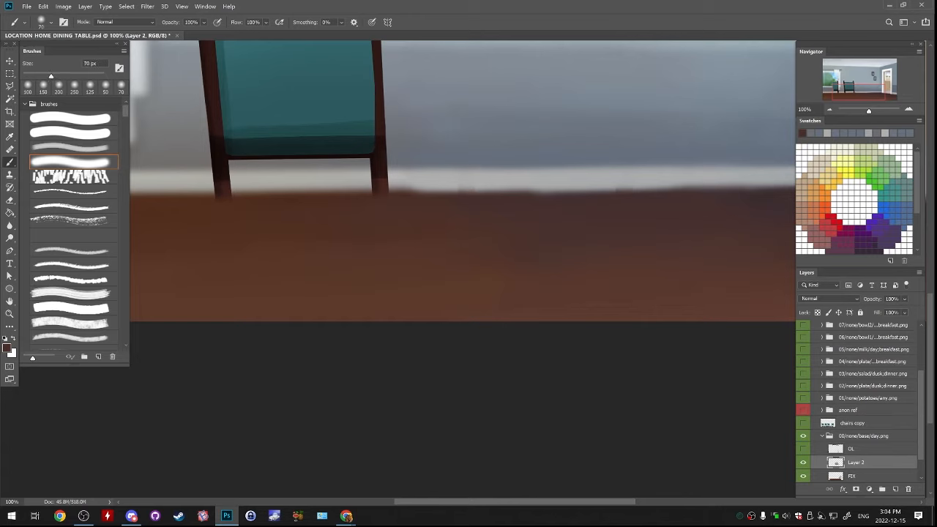
alt+click(469, 202)
drag(425, 201, 709, 199)
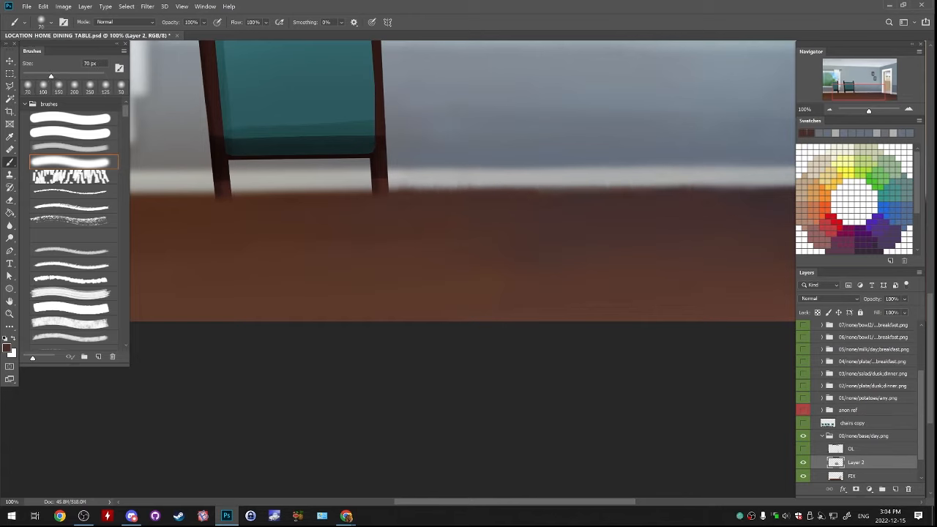
Paint sampled off-white along the baseboard between the remaining chair and the door to even out its tone
alt+click(475, 183)
drag(463, 178, 541, 177)
drag(413, 176, 702, 174)
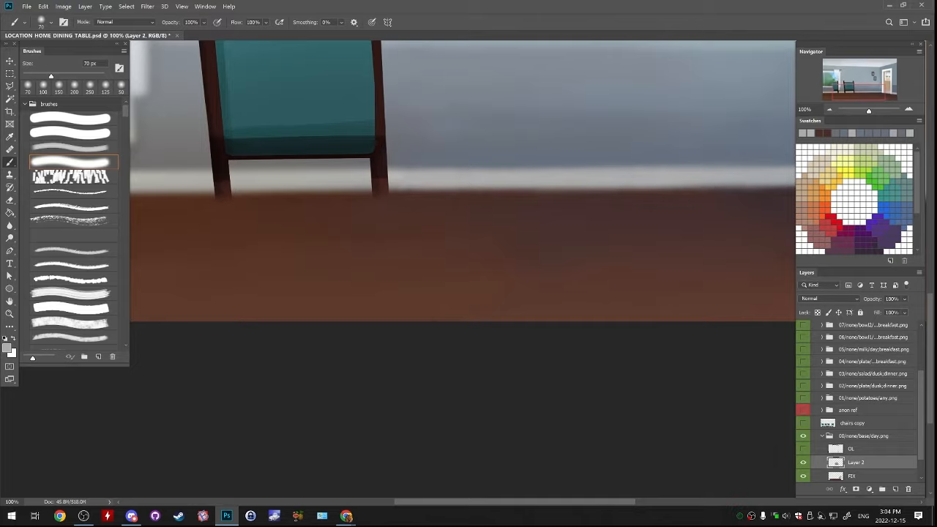
Smooth the floor edge below the baseboard with dark brown and the wall edge above it with blue-grey
drag(622, 187, 459, 213)
alt+click(469, 233)
mouse_move(381, 231)
mouse_down()
mouse_move(469, 231)
mouse_move(494, 222)
mouse_move(463, 225)
mouse_up()
alt+click(410, 235)
alt+click(454, 191)
drag(410, 196, 469, 196)
alt+click(483, 193)
drag(476, 196, 542, 196)
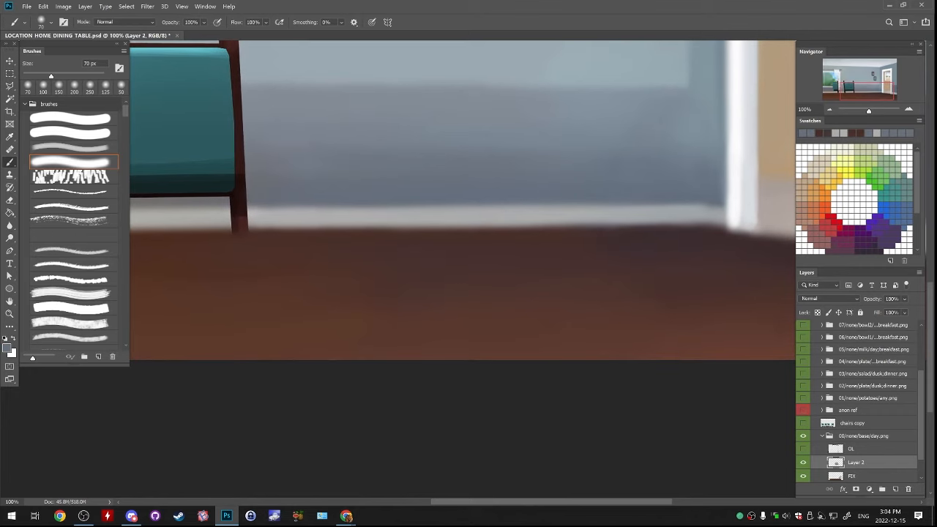
Paint sampled off-white over the far-left chair's post where it crosses the baseboard, undoing unwanted strokes
mouse_move(410, 220)
mouse_down()
mouse_move(578, 211)
mouse_move(378, 213)
mouse_move(586, 239)
mouse_move(629, 212)
mouse_up()
mouse_move(410, 219)
mouse_down()
mouse_move(285, 266)
mouse_move(594, 233)
mouse_up()
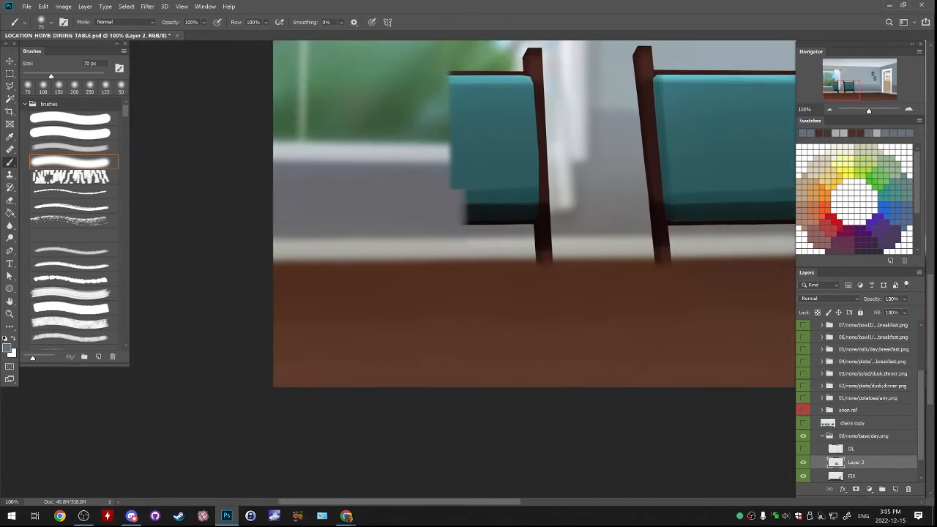
alt+click(511, 249)
mouse_move(513, 249)
mouse_down()
mouse_move(556, 250)
mouse_move(547, 243)
mouse_move(549, 254)
mouse_move(546, 240)
mouse_up()
key(ctrl+z)
key(ctrl+z)
alt+click(517, 250)
key(ctrl+z)
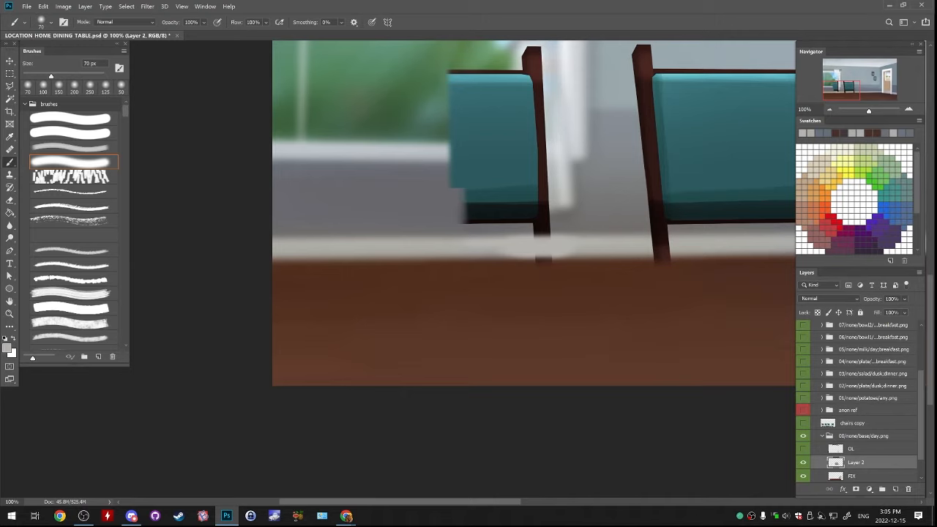
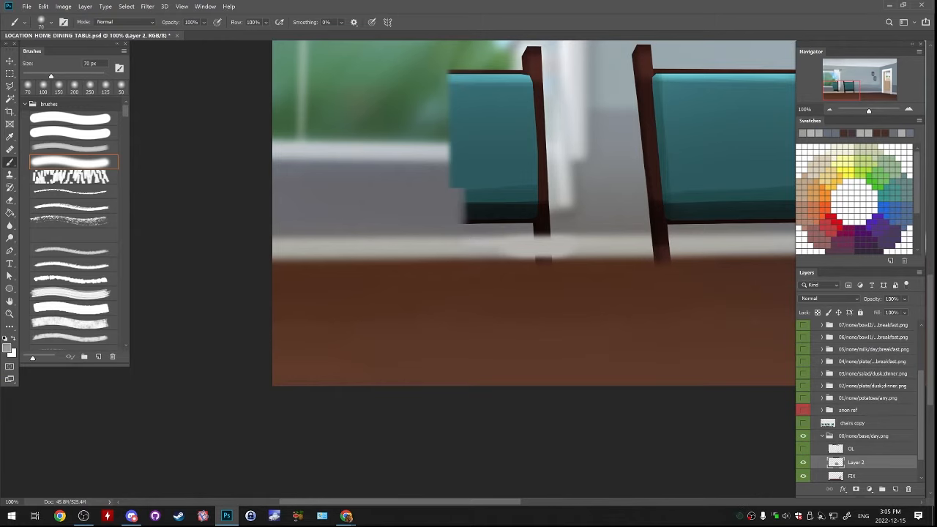
Touch up the baseboard where the far-left chair's post crosses it, using sampled off-white and a 40 px brush
key(bracketleft)
key(bracketleft)
key(bracketleft)
drag(493, 254, 593, 255)
key(ctrl+z)
key(ctrl+z)
alt+click(473, 246)
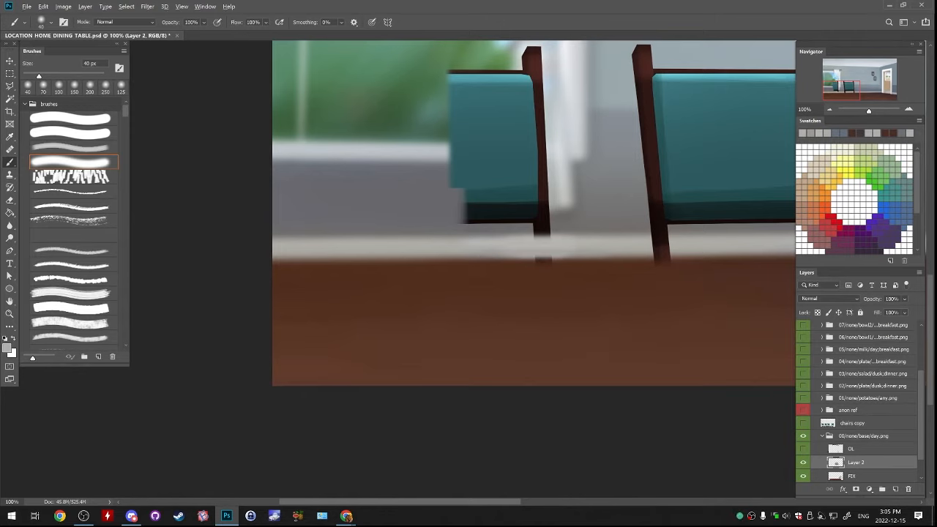
alt+click(489, 247)
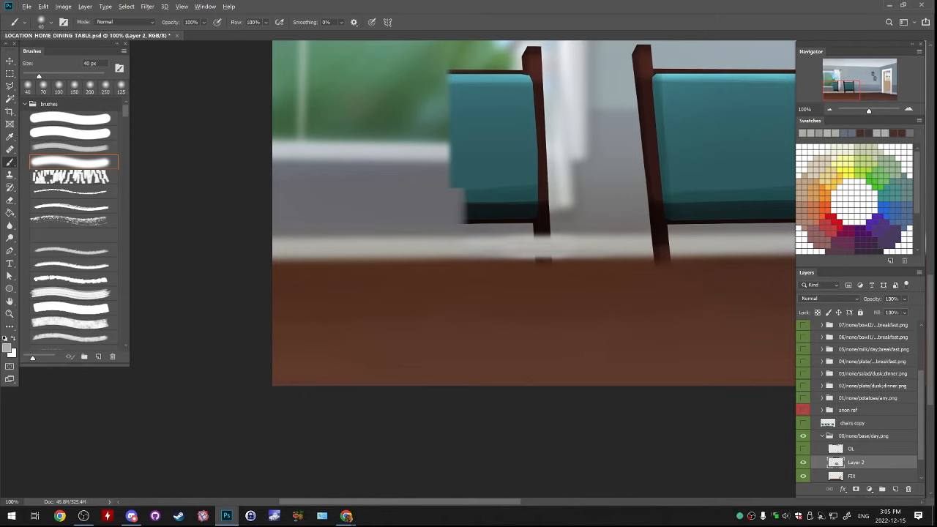
Paint out the far-left chair's post stub at the floor edge with sampled dark brown and off-white, using a 60 px brush
alt+click(505, 265)
key(bracketright)
key(bracketright)
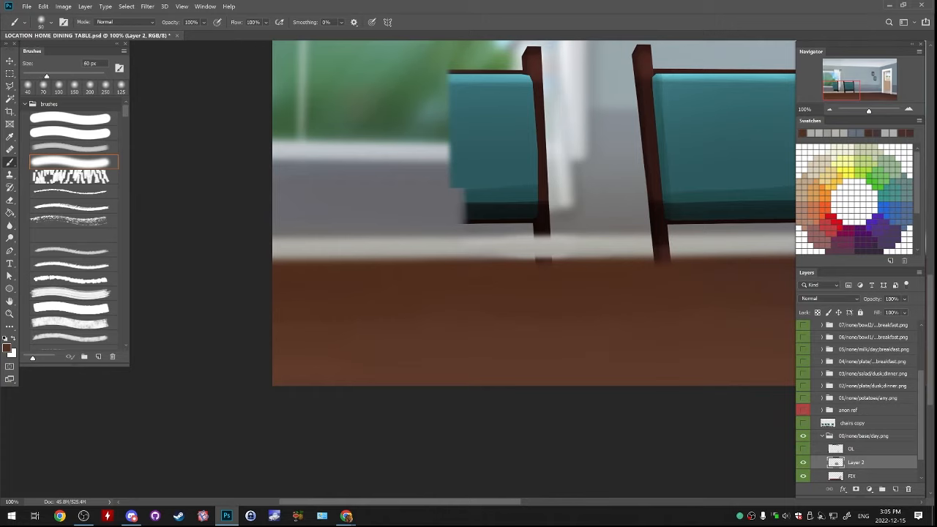
mouse_move(505, 270)
mouse_down()
mouse_move(574, 271)
mouse_move(463, 245)
mouse_move(595, 244)
mouse_move(538, 246)
mouse_up()
alt+click(590, 246)
alt+click(591, 248)
alt+click(560, 277)
alt+click(551, 251)
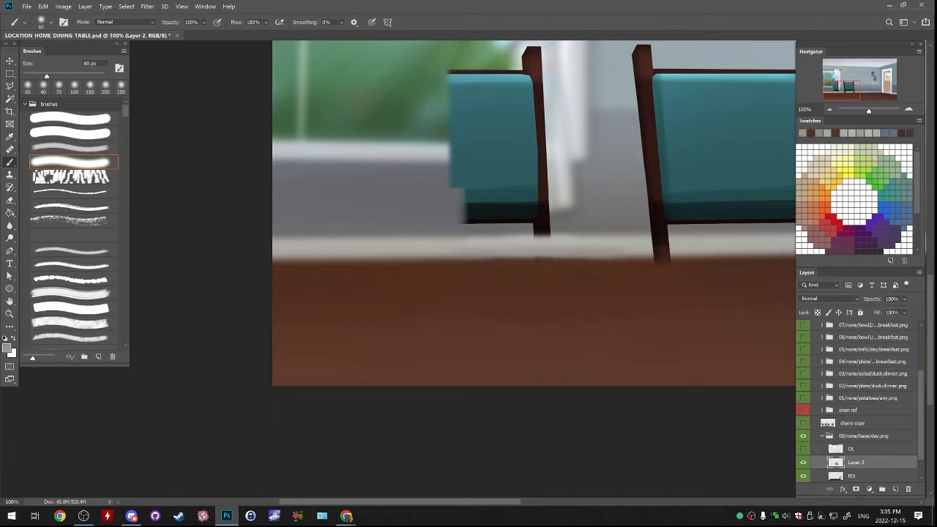
Even out the off-white baseboard below the far-left chair with a 40 px brush
key(bracketleft)
key(bracketleft)
mouse_move(545, 248)
mouse_down()
mouse_move(487, 247)
mouse_move(582, 247)
mouse_up()
alt+click(582, 247)
alt+click(586, 245)
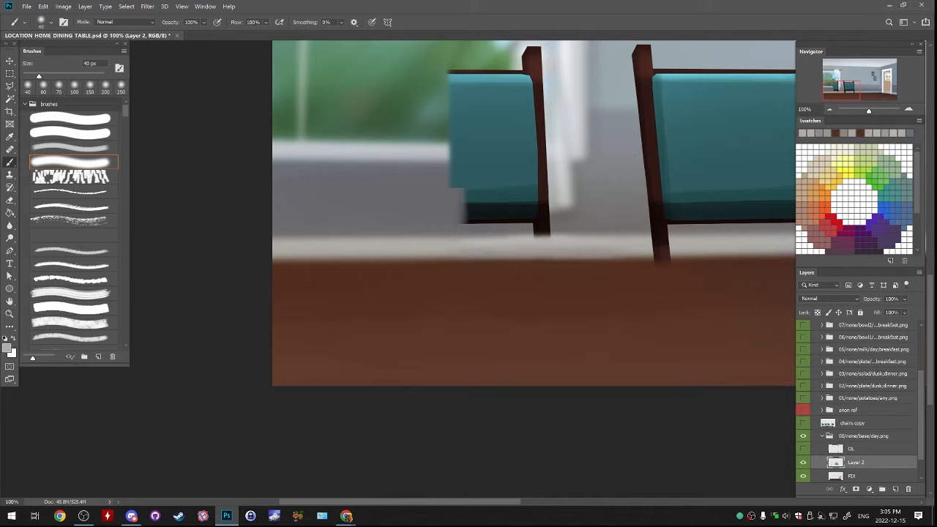
alt+click(514, 232)
drag(470, 235, 574, 234)
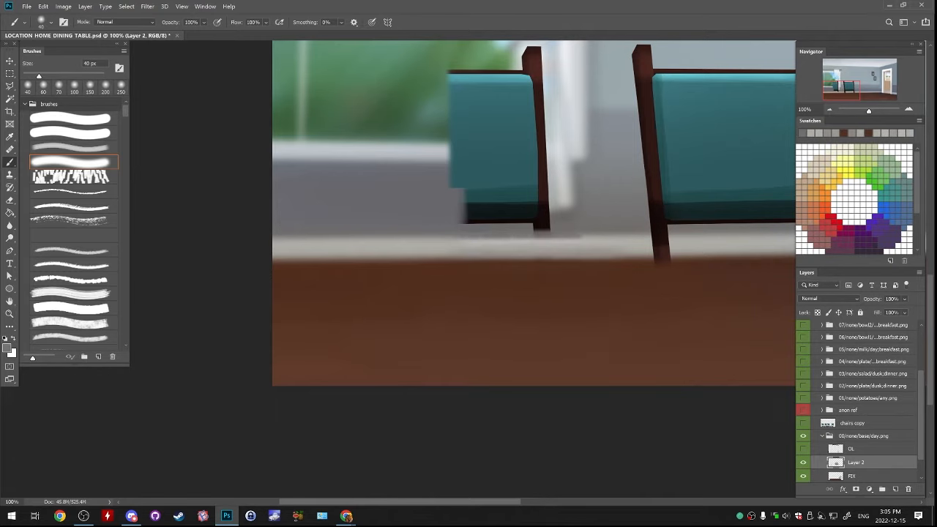
key(ctrl+z)
key(bracketright)
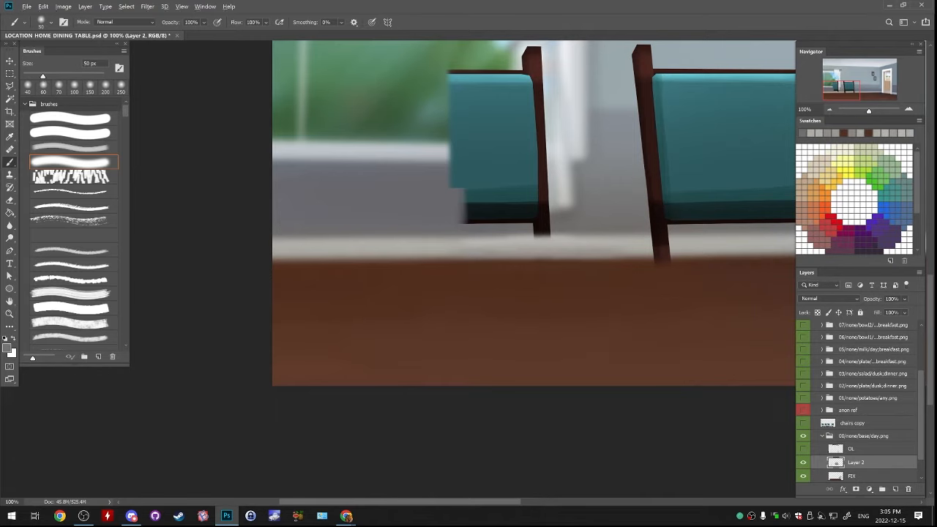
alt+click(432, 176)
alt+click(430, 172)
drag(432, 171, 607, 172)
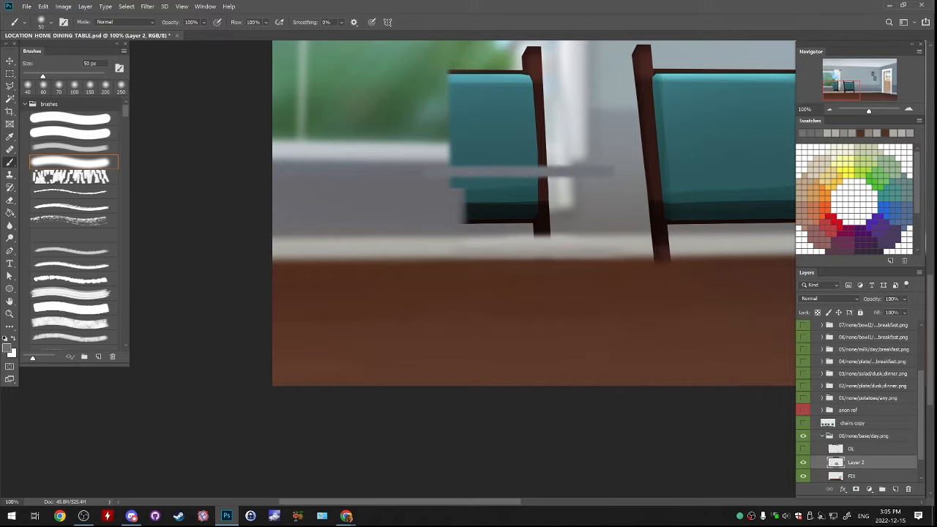
Paint sampled light blue-grey wall colour over the second chair's post tops, top rail and upper backrest, using a 150 px brush
drag(542, 95, 255, 454)
drag(541, 117, 390, 56)
drag(380, 410, 488, 177)
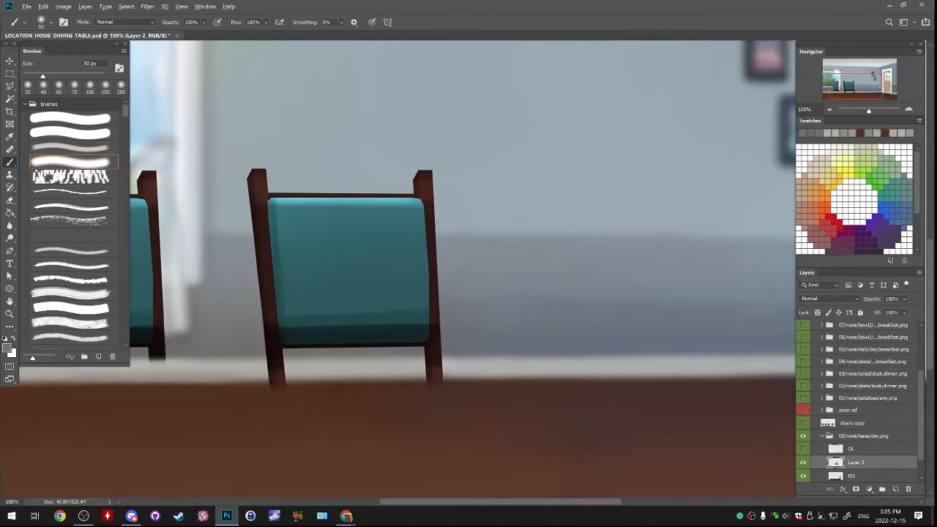
alt+click(488, 177)
key(bracketright)
key(bracketright)
key(bracketright)
key(bracketright)
key(bracketright)
key(bracketright)
key(bracketright)
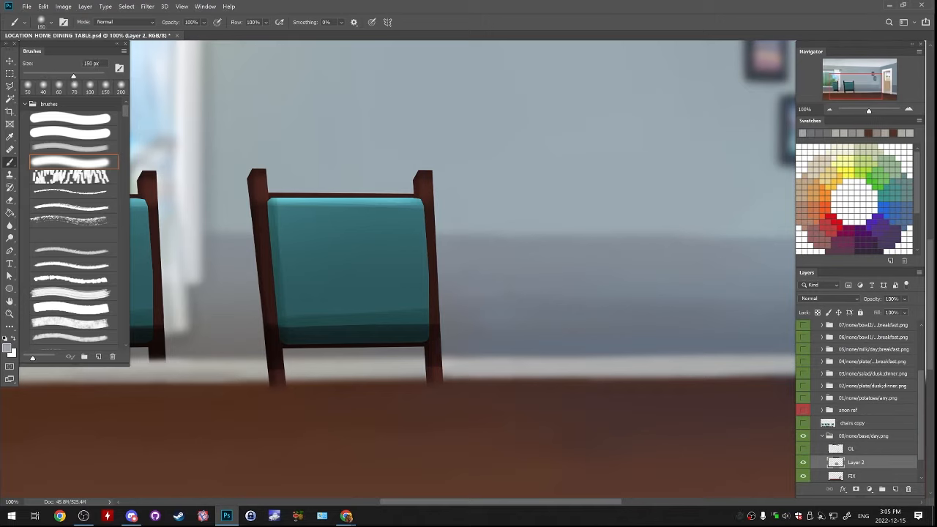
mouse_move(256, 175)
mouse_down()
mouse_move(264, 193)
mouse_move(439, 208)
mouse_up()
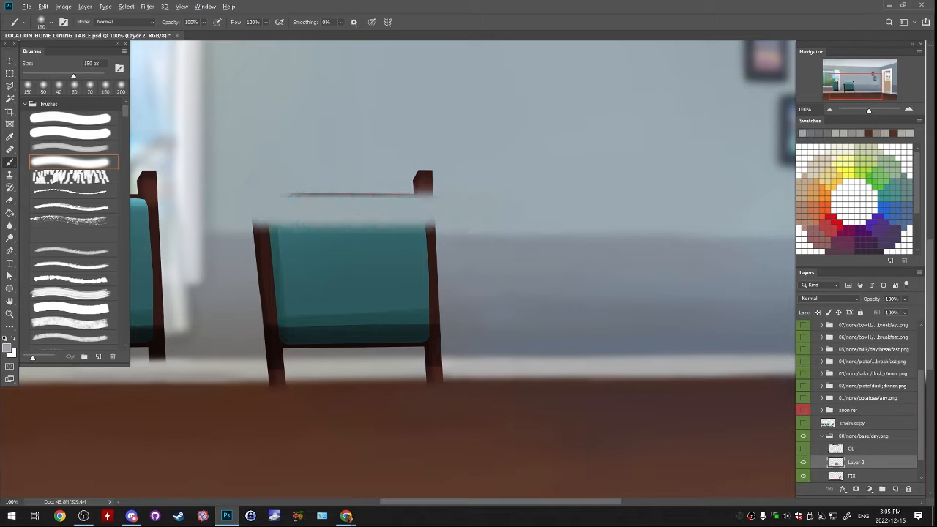
alt+click(395, 174)
mouse_move(426, 177)
mouse_down()
mouse_move(290, 191)
mouse_move(444, 195)
mouse_up()
alt+click(271, 192)
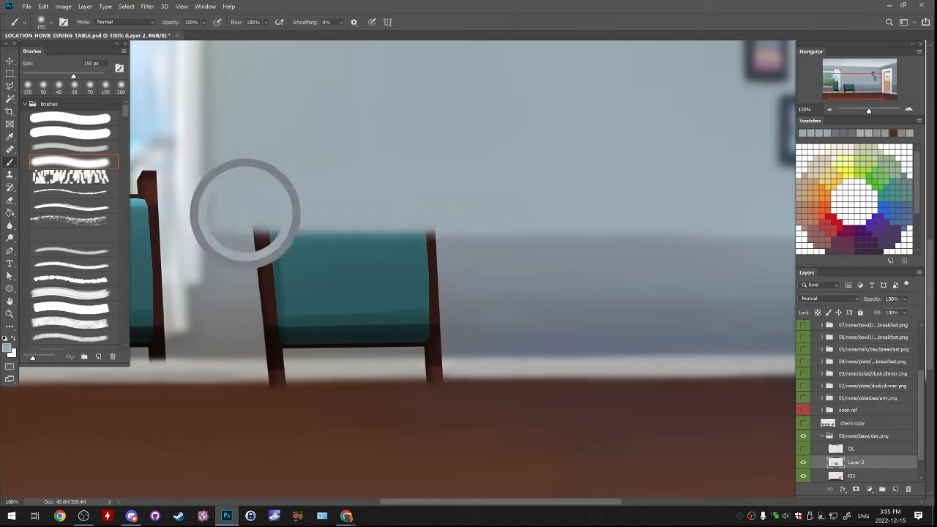
drag(247, 209, 439, 213)
Extend the darker grey lower wall band across the second chair's backrest and straighten the band's upper edge with the lighter wall colour
alt+click(240, 251)
drag(253, 250, 468, 250)
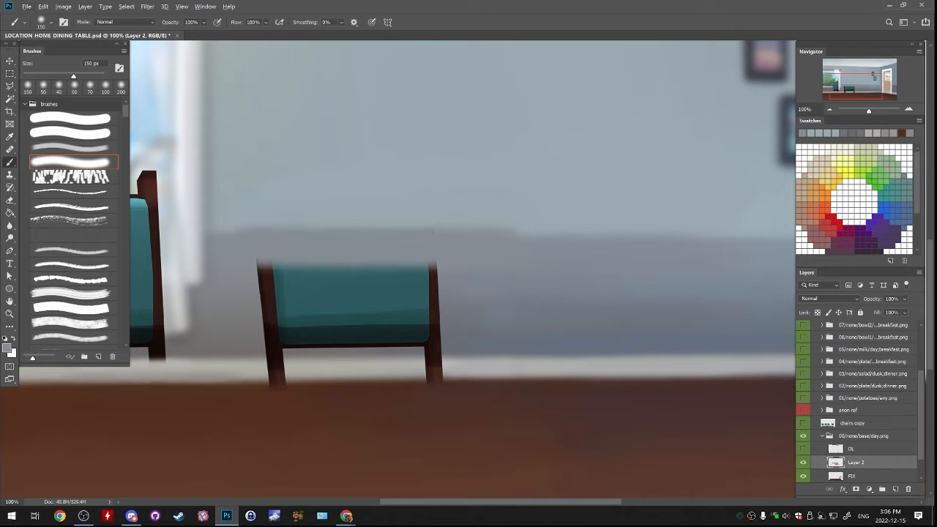
alt+click(245, 224)
drag(246, 231, 513, 231)
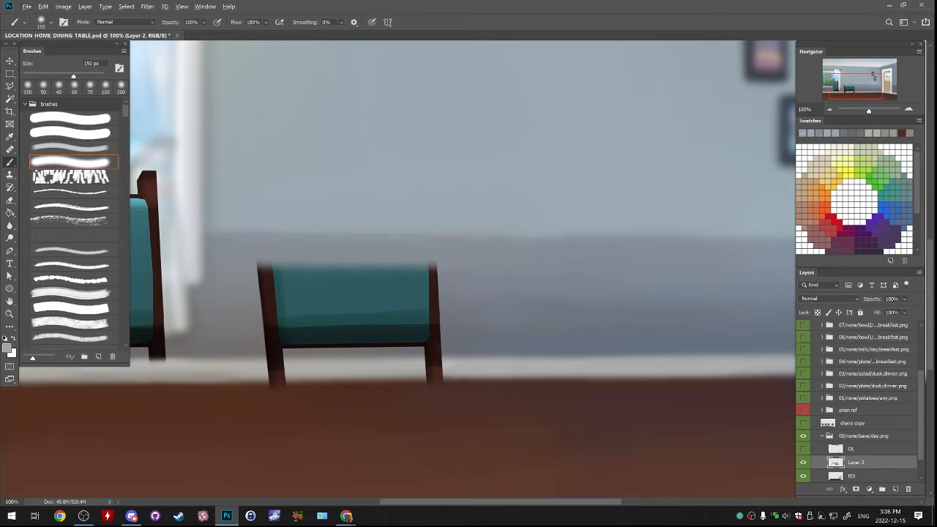
Cover more of the second chair's teal backrest with sampled wall grey and blend it into the band above
alt+click(245, 270)
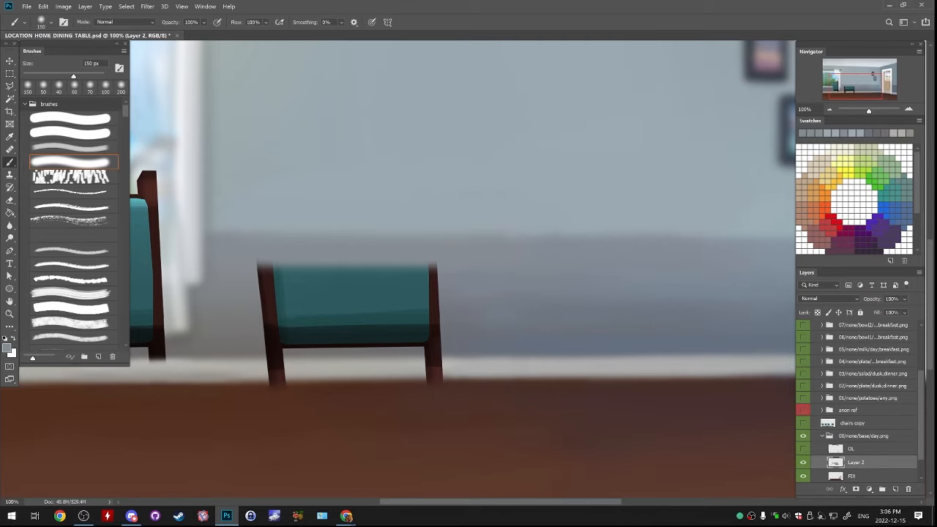
drag(257, 272, 465, 272)
alt+click(248, 258)
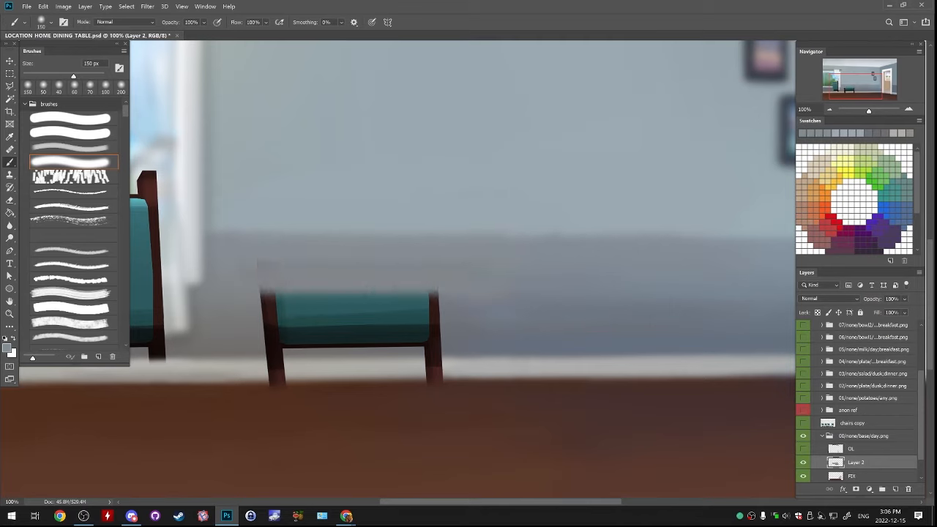
drag(260, 262, 468, 265)
alt+click(243, 307)
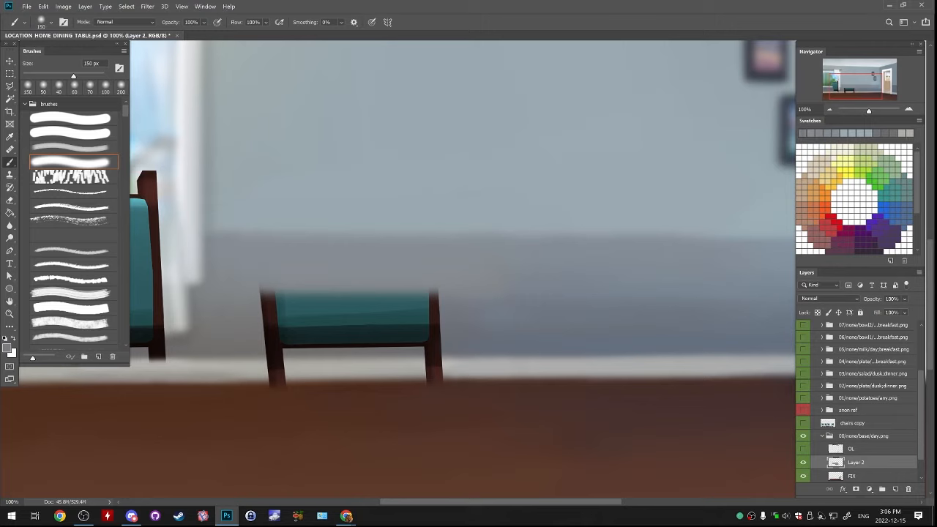
drag(255, 313, 455, 315)
key(ctrl+z)
alt+click(453, 343)
alt+click(462, 322)
key(bracketright)
key(bracketright)
key(bracketright)
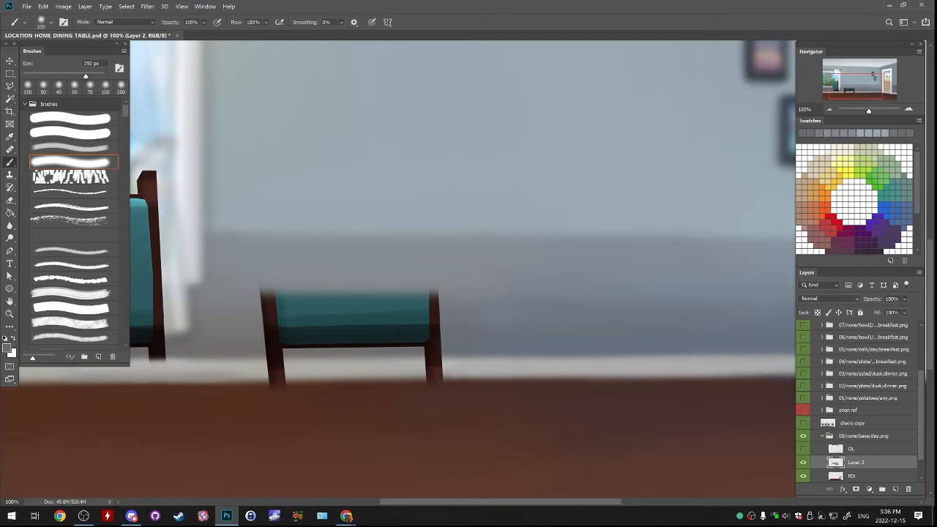
drag(461, 318, 369, 321)
key(ctrl+z)
drag(460, 318, 370, 320)
key(ctrl+z)
key(bracketleft)
key(bracketleft)
key(bracketleft)
key(bracketleft)
drag(285, 278, 453, 278)
key(ctrl+z)
alt+click(282, 260)
key(ctrl+z)
Paint sampled grey over the left part of the second chair's remaining backrest, using a 200 px brush
mouse_move(282, 267)
mouse_down()
mouse_move(296, 281)
mouse_move(282, 263)
mouse_up()
mouse_move(435, 291)
mouse_down()
mouse_move(333, 298)
mouse_move(282, 340)
mouse_move(309, 309)
mouse_up()
key(bracketright)
key(bracketright)
key(bracketright)
alt+click(253, 293)
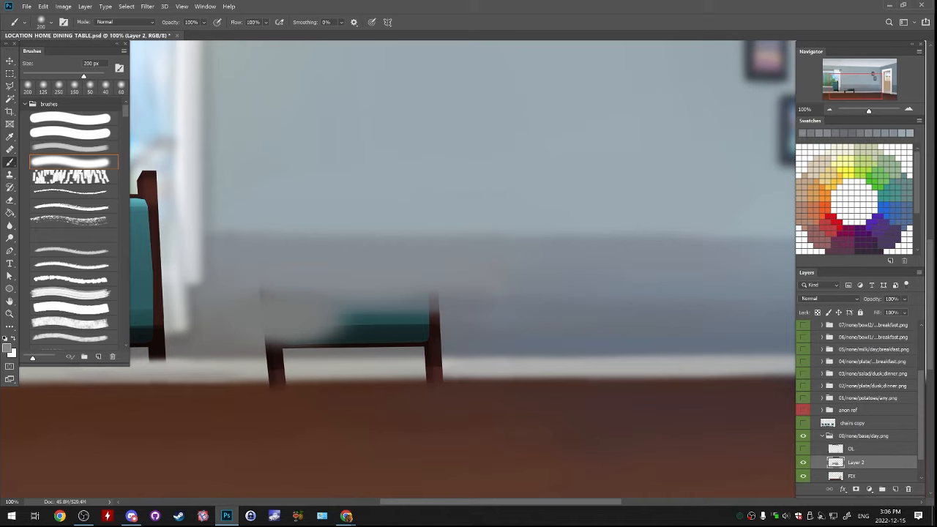
drag(262, 292, 268, 298)
Cover the right part of the second chair's remaining backrest with sampled wall greys and blend them into the surrounding wall
alt+click(470, 305)
mouse_move(442, 299)
mouse_down()
mouse_move(322, 303)
mouse_move(424, 309)
mouse_up()
alt+click(446, 265)
mouse_move(469, 277)
mouse_down()
mouse_move(351, 284)
mouse_move(428, 292)
mouse_up()
alt+click(366, 275)
alt+click(457, 289)
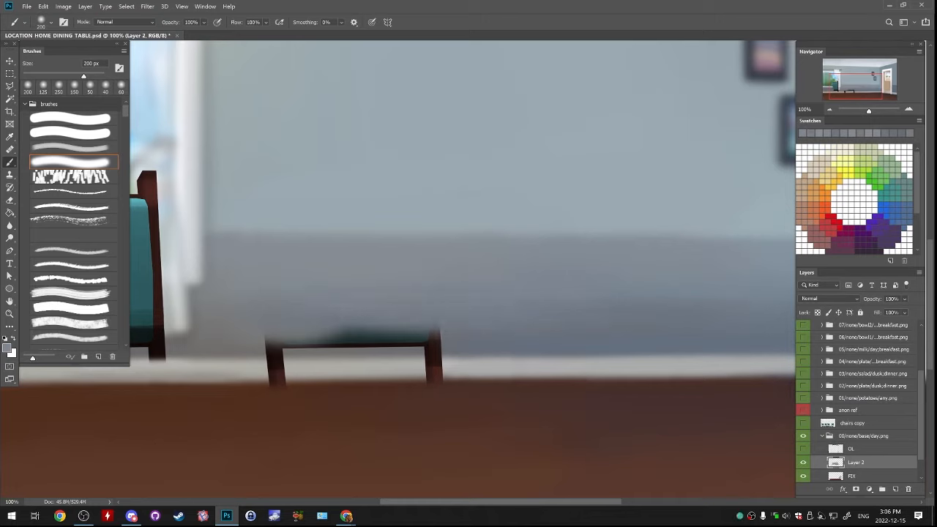
Paint out the second chair's bottom rail and last strip of backrest with sampled wall grey, using a 90 px brush
drag(395, 315, 505, 224)
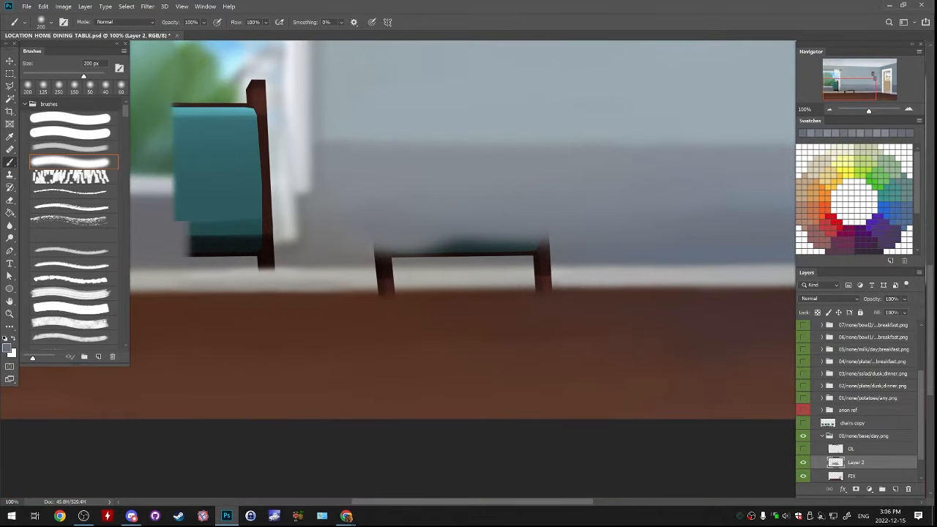
key(bracketleft)
key(bracketleft)
key(bracketleft)
key(bracketleft)
key(bracketleft)
drag(382, 255, 635, 253)
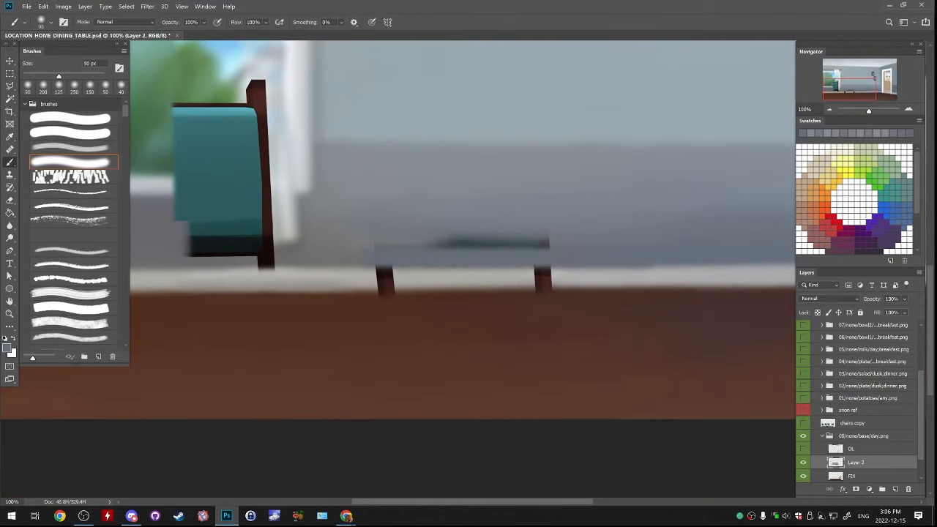
alt+click(571, 235)
drag(551, 240, 428, 240)
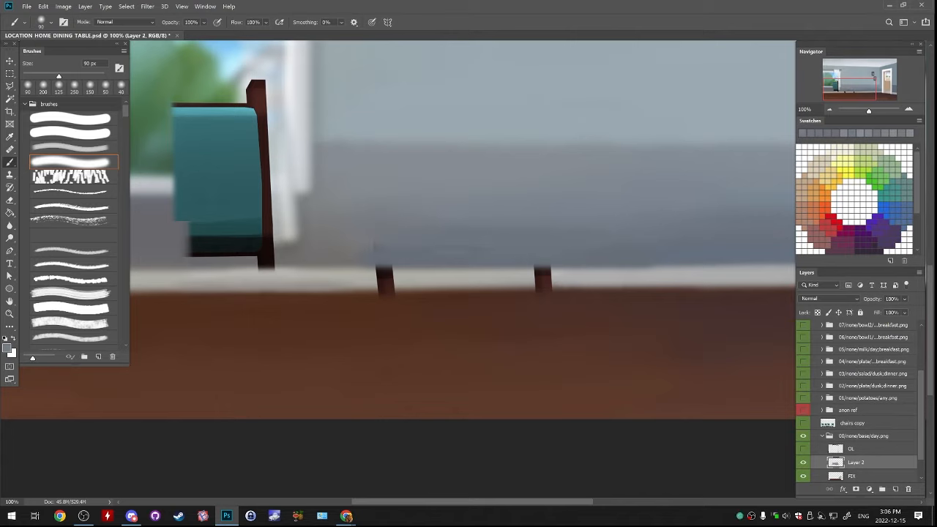
Smooth the patchy wall where the second chair's backrest was, using a 150 px brush
key(bracketright)
key(bracketright)
key(bracketright)
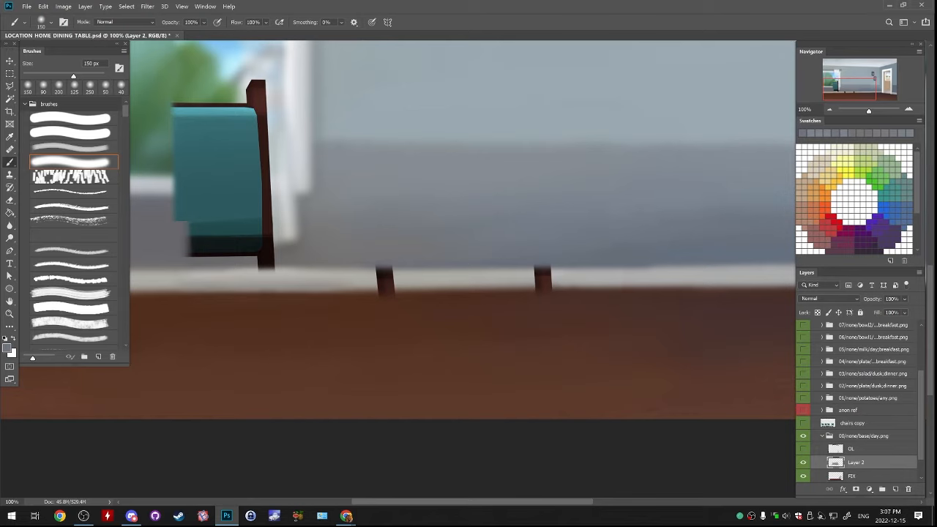
Paint sampled off-white along the baseboard over the second chair's two leg stubs, using a 60 px brush
key(bracketleft)
key(bracketleft)
key(bracketleft)
key(bracketleft)
key(bracketleft)
key(bracketleft)
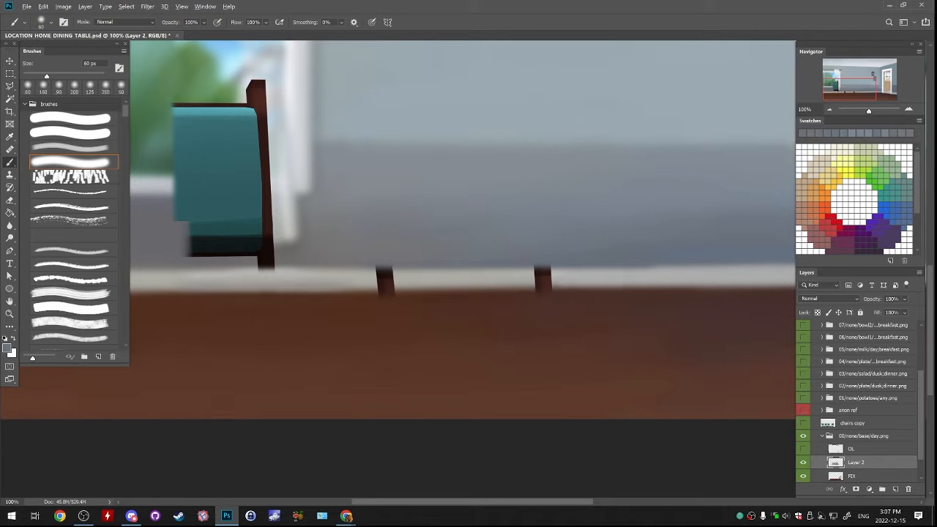
drag(353, 286, 632, 286)
key(ctrl+z)
alt+click(368, 284)
drag(365, 287, 601, 286)
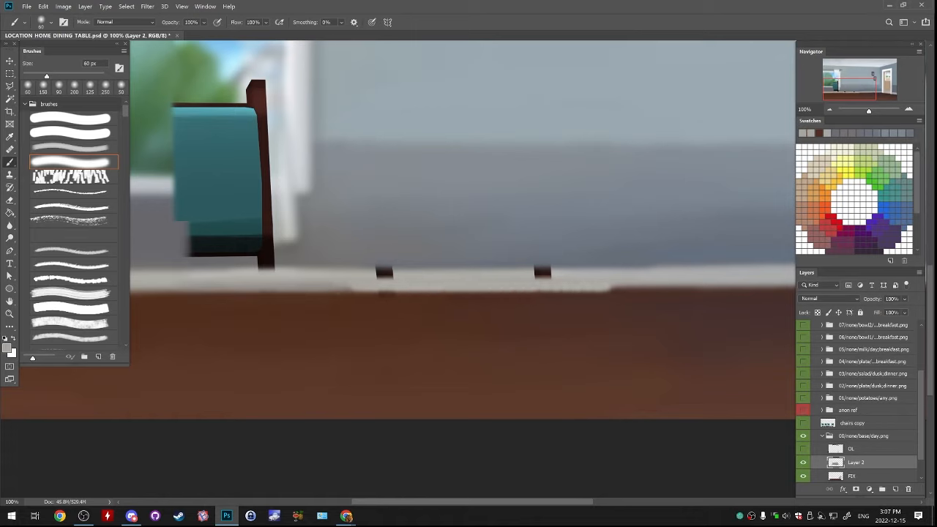
key(ctrl+z)
drag(367, 280, 617, 279)
alt+click(365, 280)
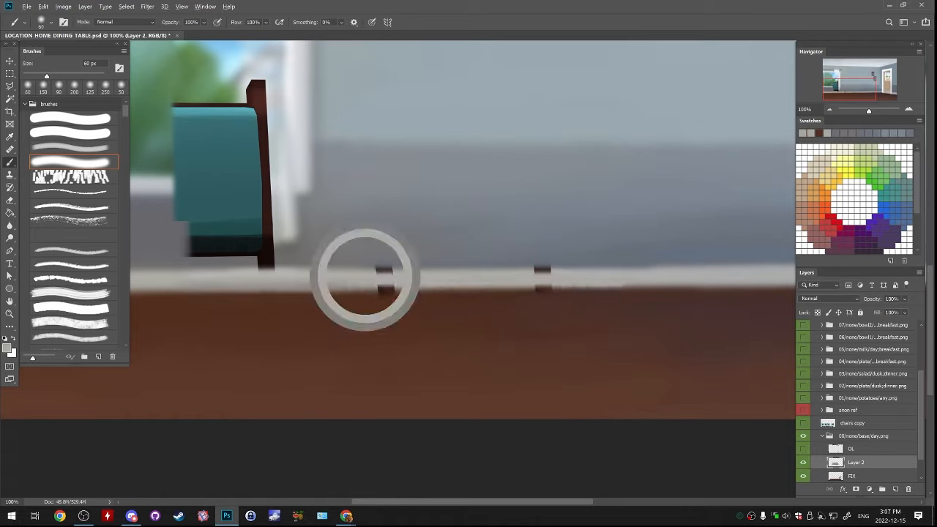
drag(365, 270, 630, 269)
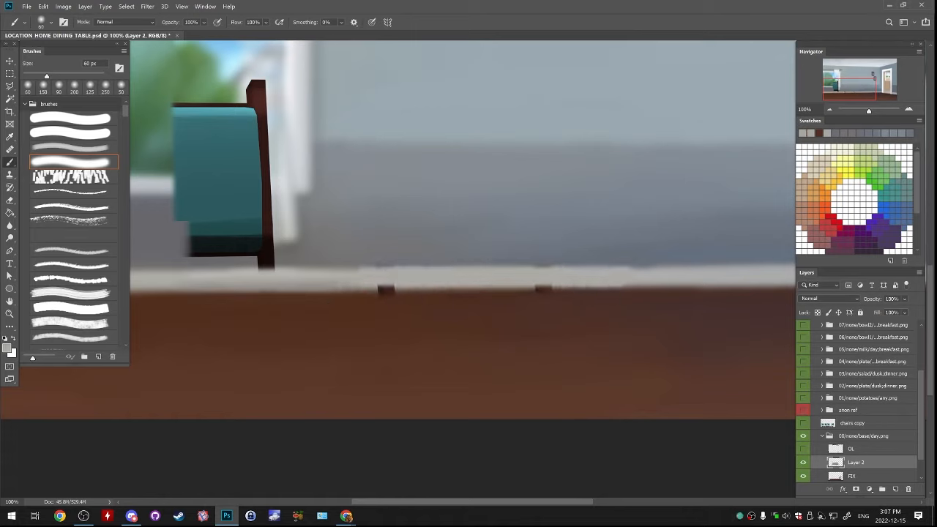
Straighten the wall edge above the repainted baseboard with sampled wall greys and even out the baseboard's off-white
alt+click(357, 265)
drag(357, 268, 558, 268)
alt+click(634, 261)
mouse_move(633, 264)
mouse_down()
mouse_move(378, 266)
mouse_move(480, 266)
mouse_up()
alt+click(380, 261)
alt+click(381, 260)
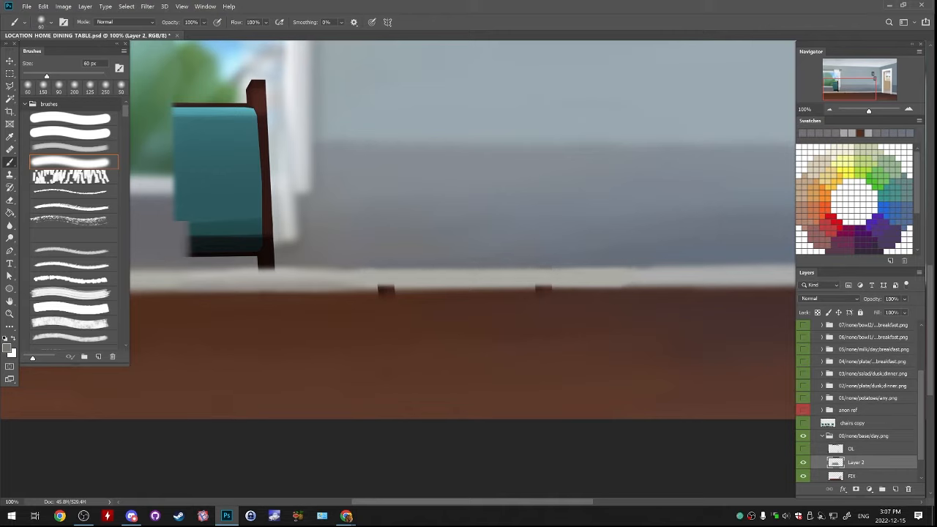
alt+click(379, 261)
alt+click(622, 280)
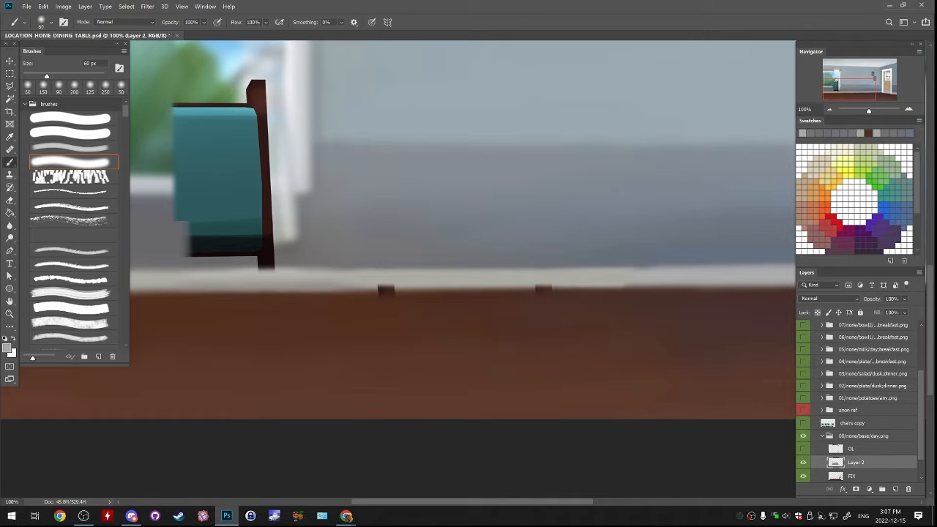
alt+click(342, 300)
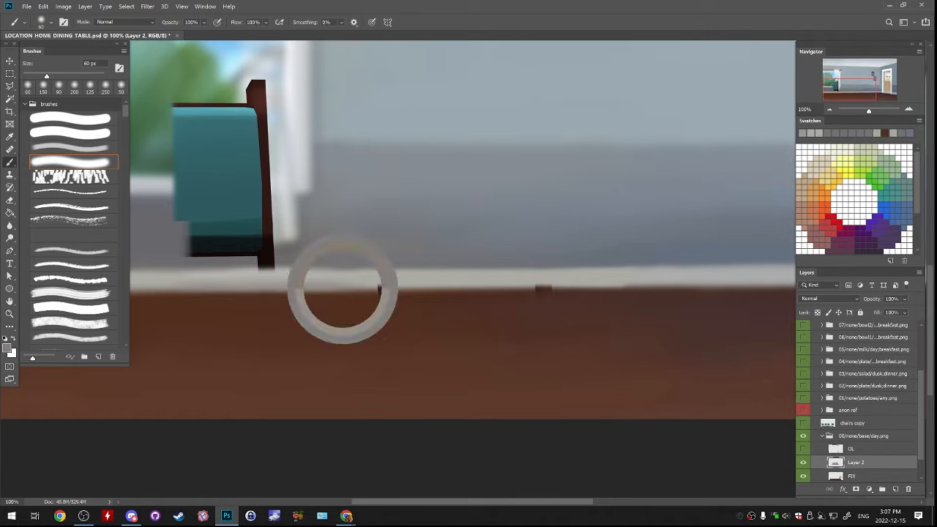
key(bracketright)
key(bracketright)
drag(366, 285, 668, 285)
key(ctrl+z)
Paint sampled off-white over the dark leg remnants along the baseboard's lower edge, using a 50 px brush
alt+click(359, 281)
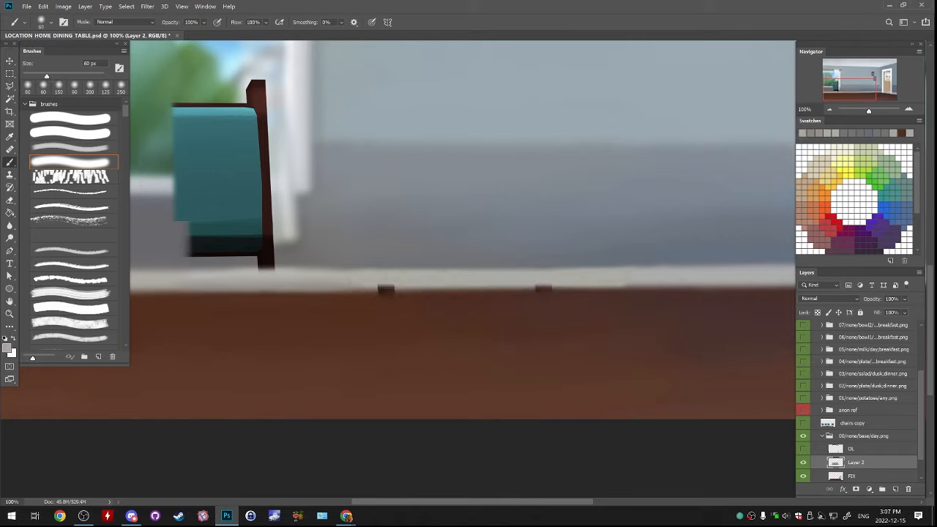
key(bracketleft)
key(bracketleft)
key(bracketleft)
drag(370, 288, 461, 288)
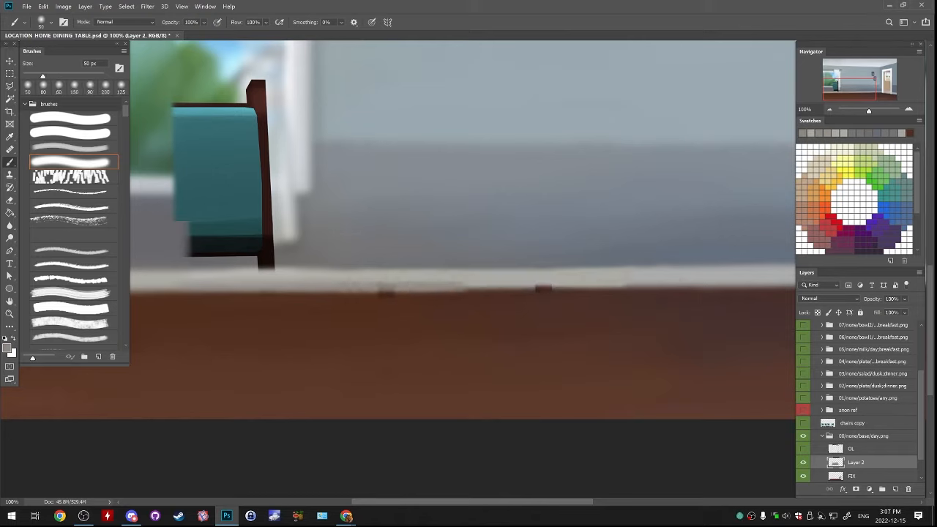
drag(381, 284, 575, 283)
alt+click(366, 282)
drag(366, 282, 559, 279)
alt+click(545, 279)
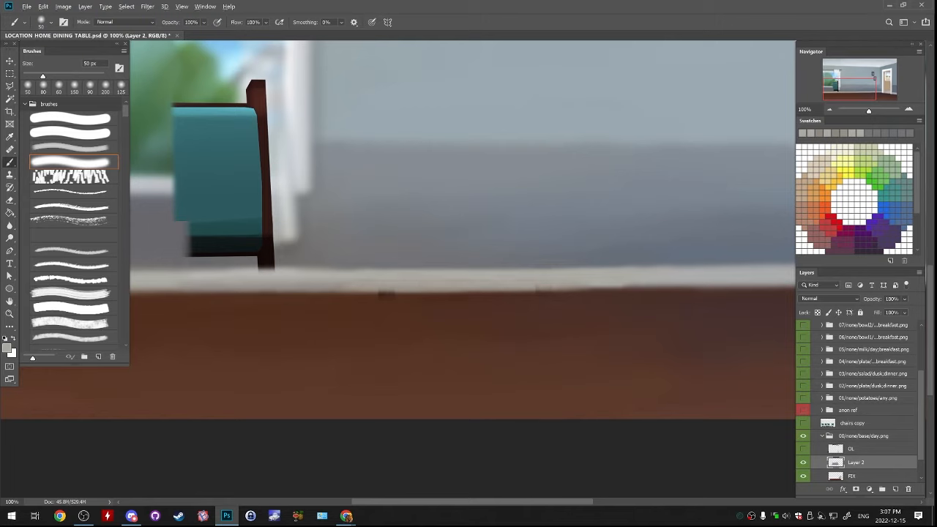
Cover the dark marks along the baseboard's lower edge with sampled floor brown and off-white strokes, using a 50 px brush
alt+click(354, 303)
drag(351, 303, 525, 301)
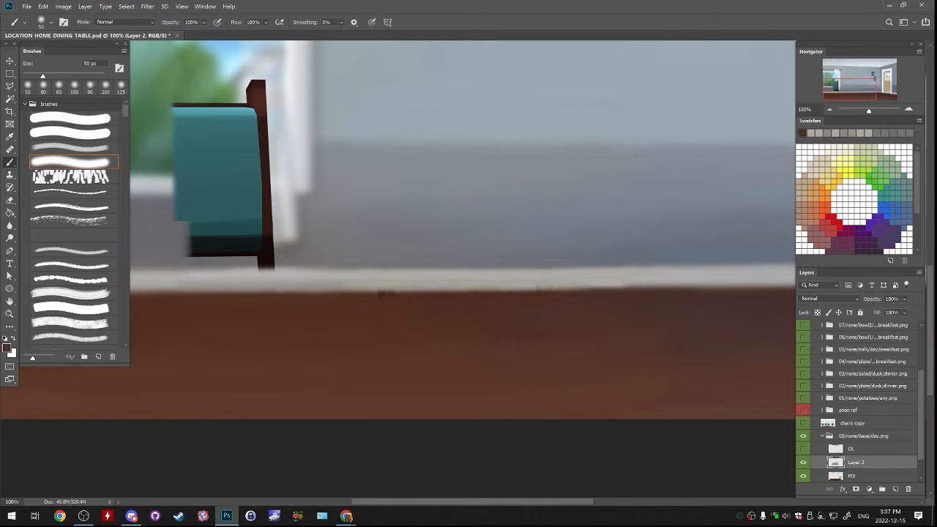
alt+click(326, 291)
drag(325, 293, 590, 291)
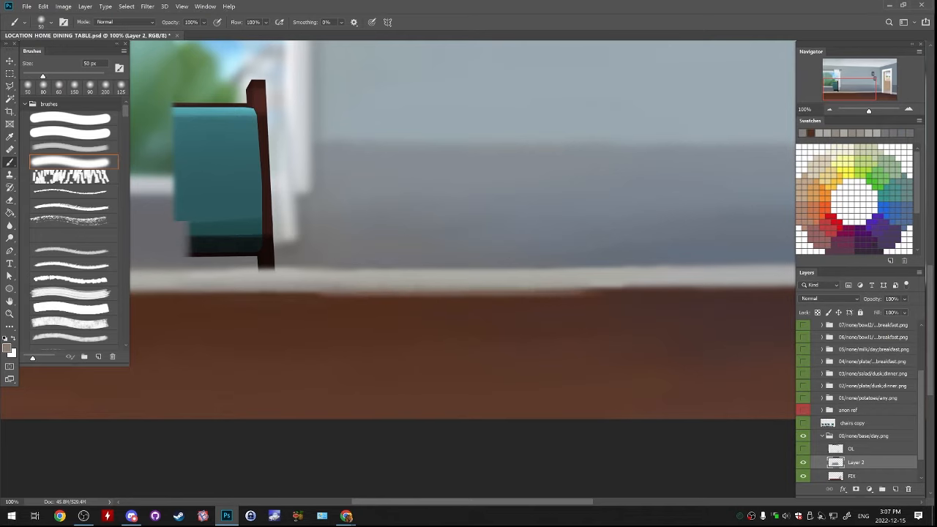
key(ctrl+z)
drag(383, 288, 627, 287)
alt+click(351, 289)
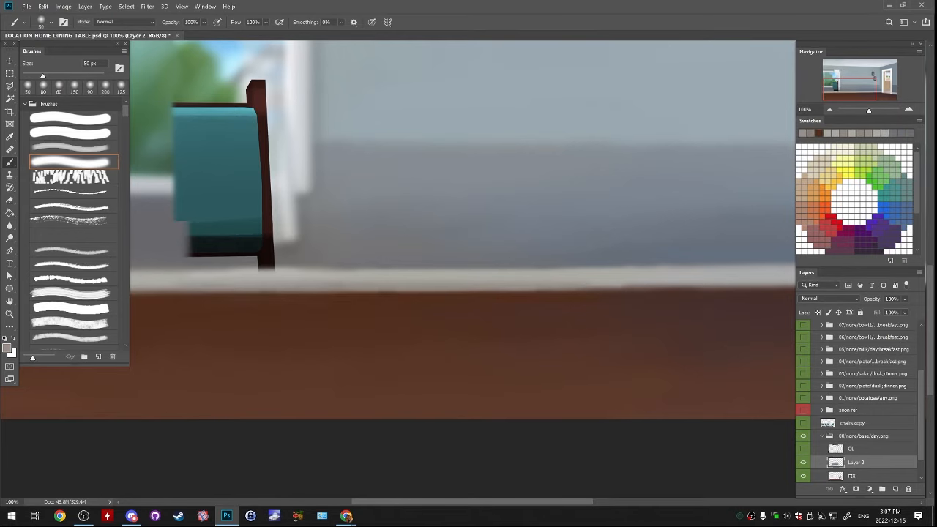
drag(353, 289, 600, 288)
key(ctrl+z)
Paint sampled wall grey across the remaining chair's leg stub below its backrest, using a 50 px brush
key(ctrl+minus)
key(ctrl+minus)
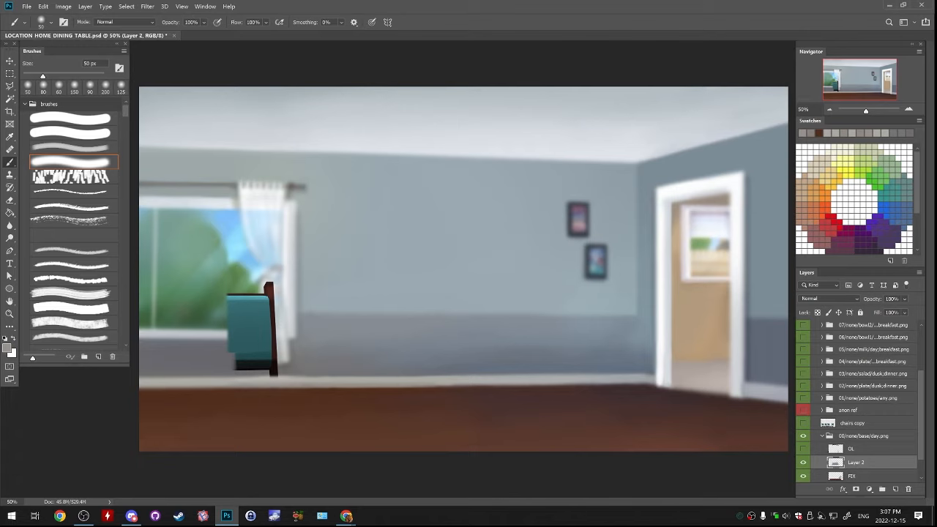
click(909, 109)
click(908, 109)
click(845, 86)
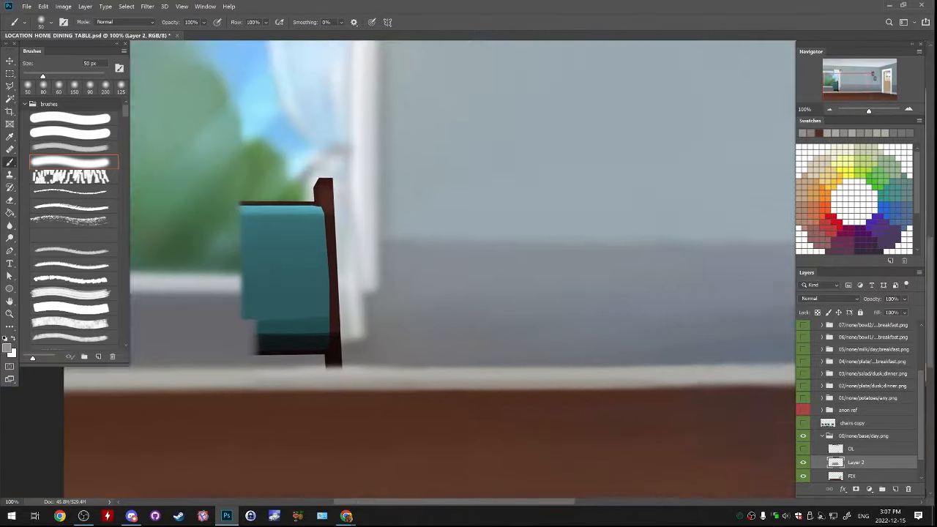
drag(308, 300, 484, 235)
alt+click(406, 265)
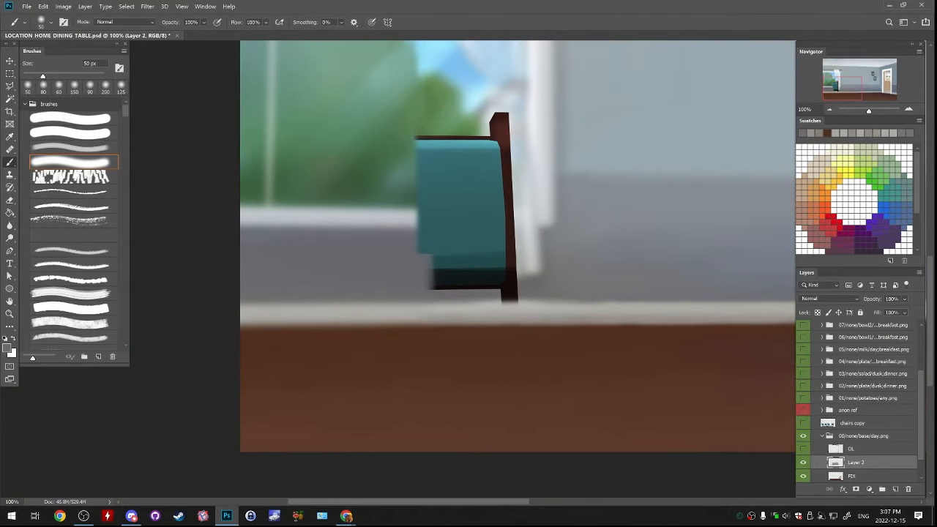
drag(448, 295, 566, 296)
key(ctrl+z)
alt+click(542, 295)
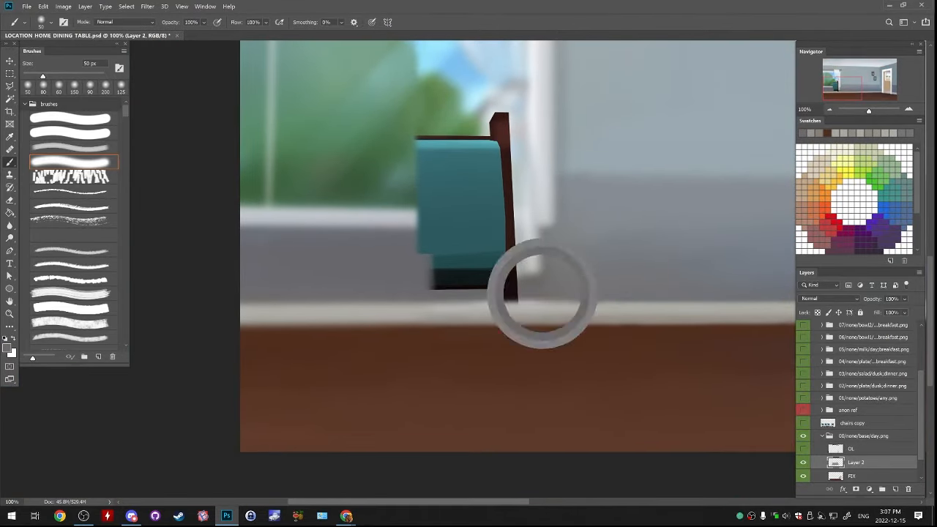
alt+click(419, 291)
drag(435, 293, 512, 292)
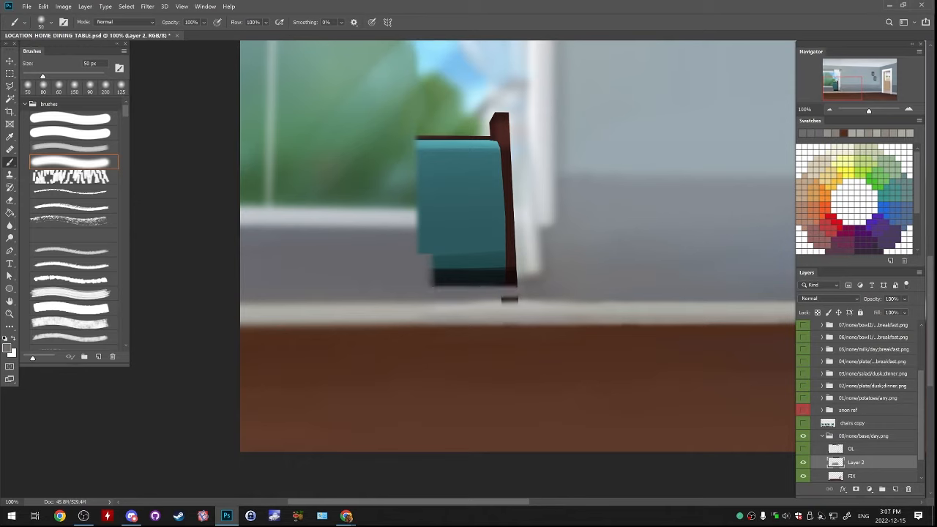
Extend the sampled wall grey over the backrest's dark lower edge and leg stub with an 80 px brush
key(bracketright)
key(bracketright)
key(bracketright)
drag(431, 286, 516, 285)
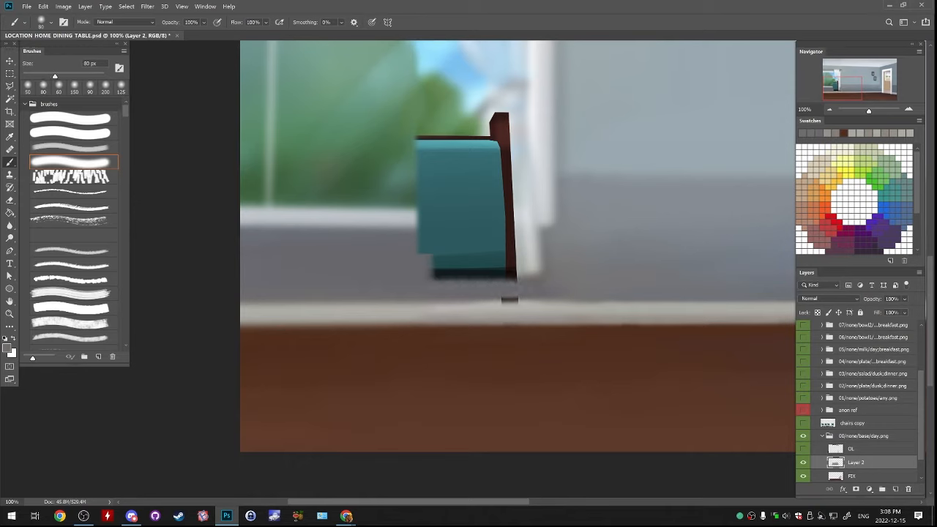
drag(436, 291, 513, 292)
alt+click(551, 289)
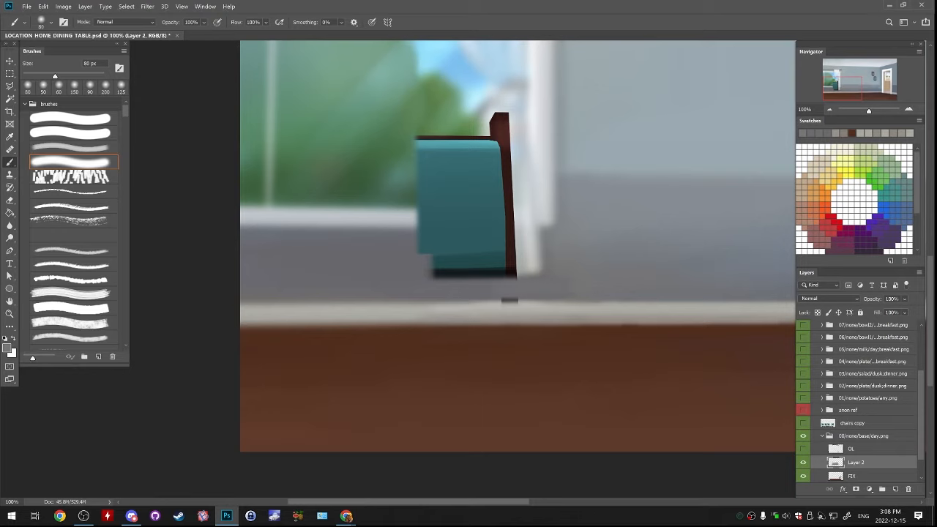
alt+click(441, 296)
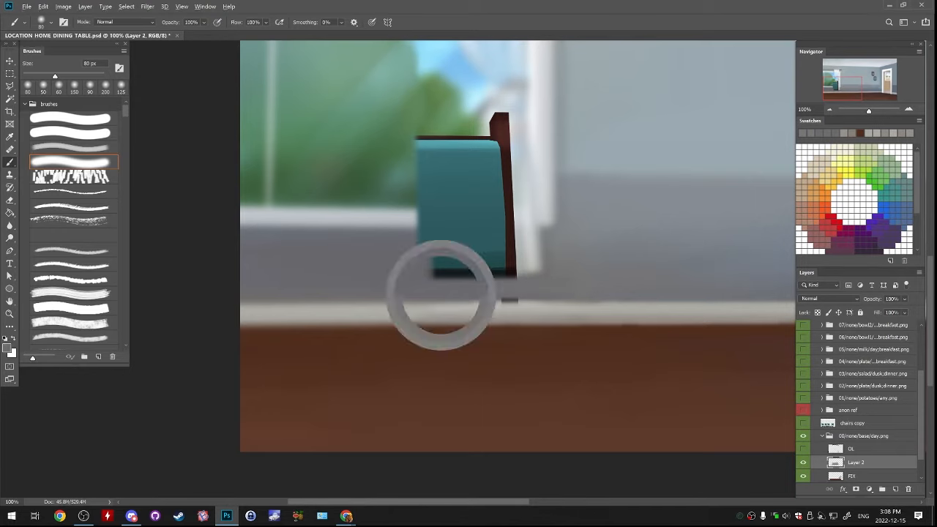
drag(447, 288, 531, 287)
alt+click(462, 305)
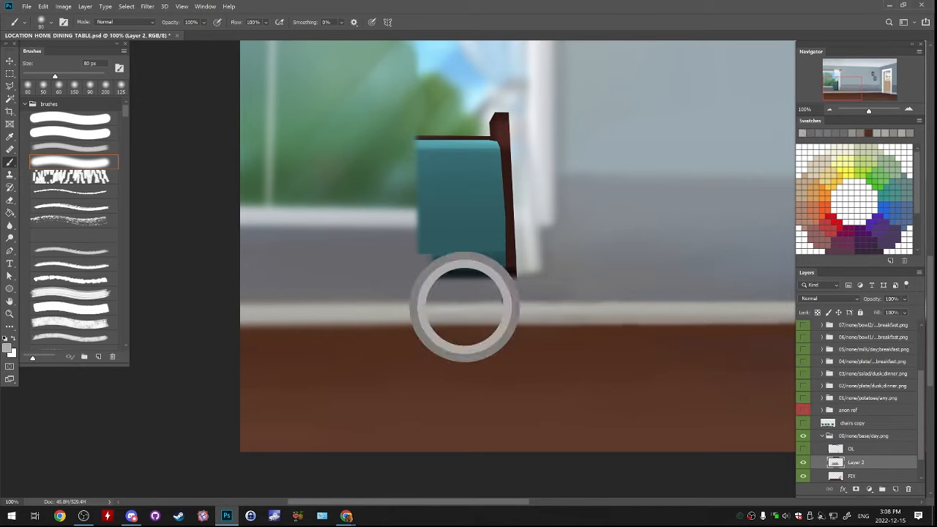
Paint sampled off-white along the baseboard's upper edge over the leg stub's last remnant, using a 45 px brush
key(bracketleft)
key(bracketleft)
key(bracketleft)
key(bracketleft)
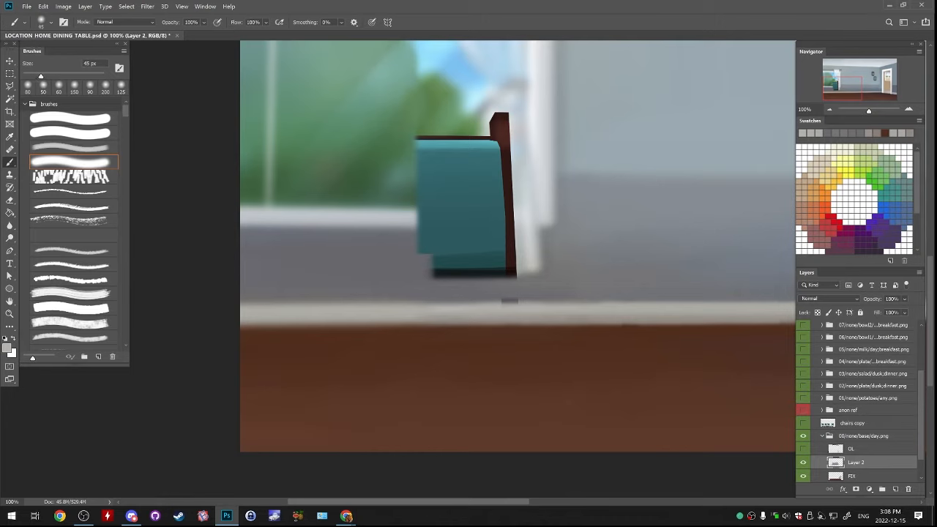
drag(415, 303, 560, 302)
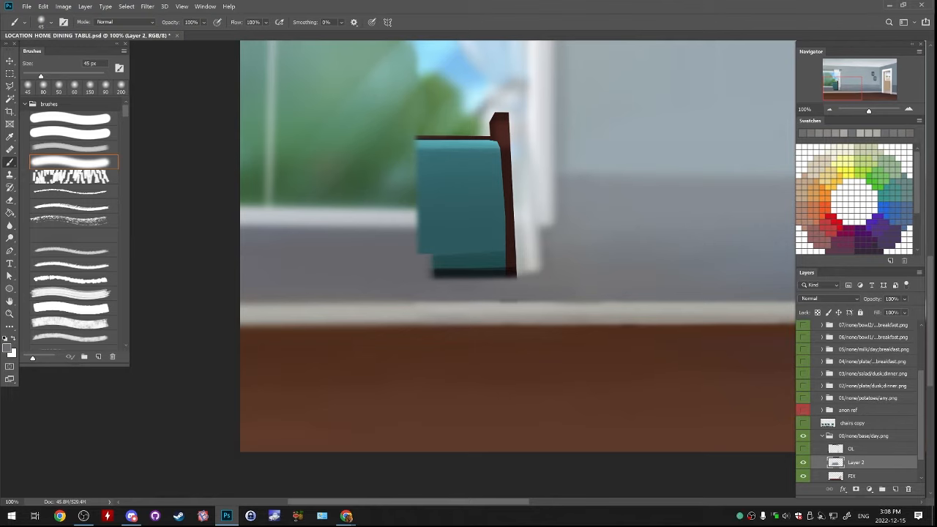
alt+click(575, 312)
drag(561, 311, 597, 311)
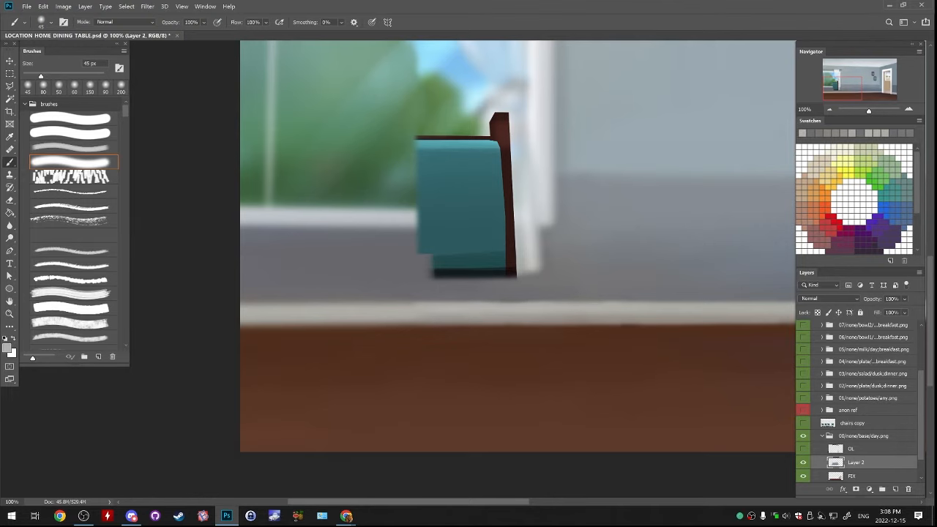
Straighten the wall edge above the baseboard below the remaining chair with a long stroke of sampled wall grey
mouse_move(421, 310)
mouse_down()
mouse_move(676, 312)
mouse_move(521, 260)
mouse_up()
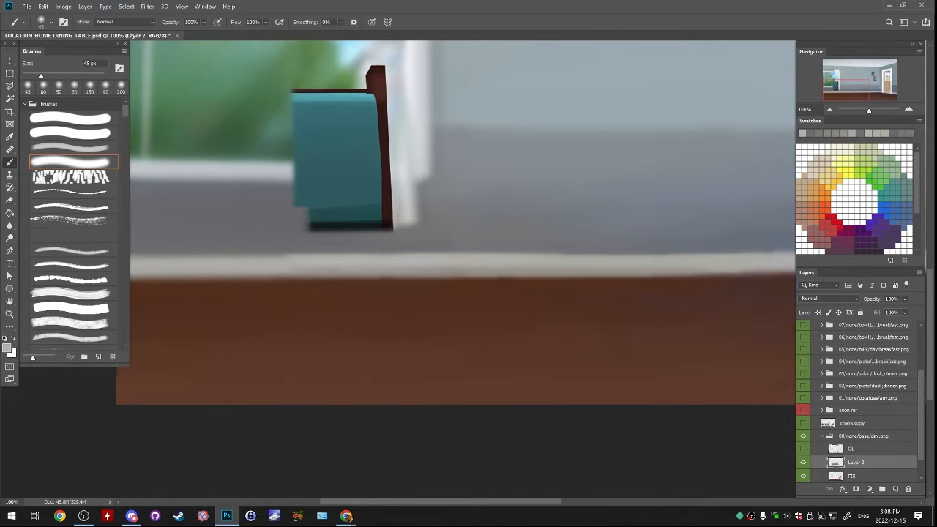
alt+click(448, 243)
drag(365, 245, 532, 243)
key(ctrl+z)
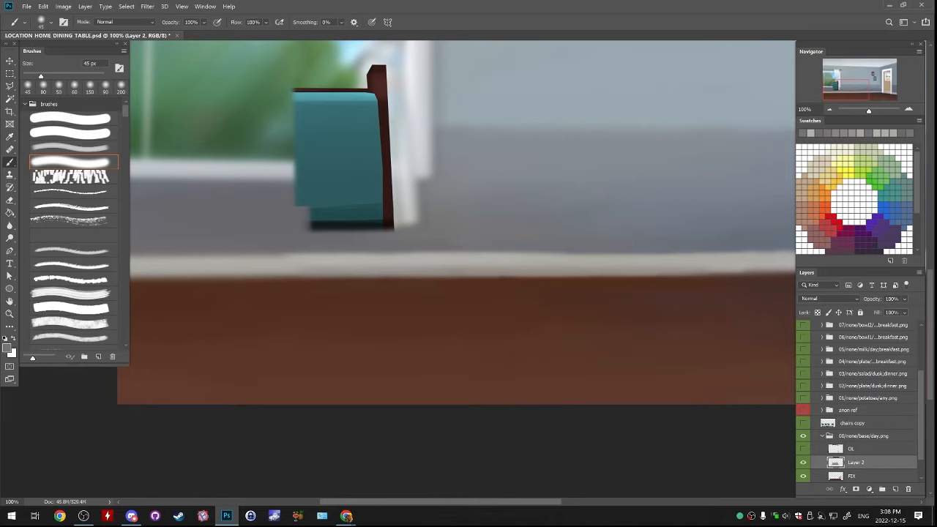
drag(322, 243, 642, 241)
Smooth the wall between the baseboard and the backrest's lower edge with sampled greys, using a 60 px brush
drag(410, 278, 531, 236)
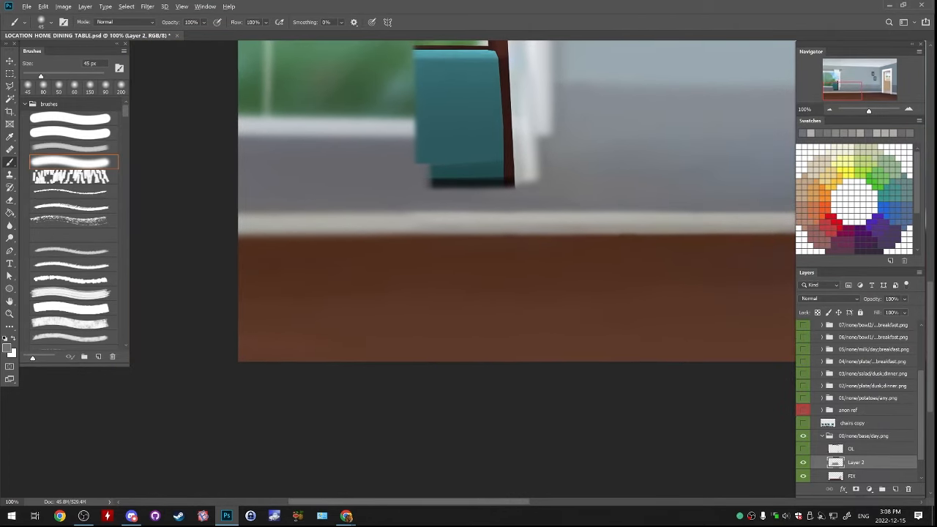
alt+click(362, 213)
key(bracketright)
key(bracketright)
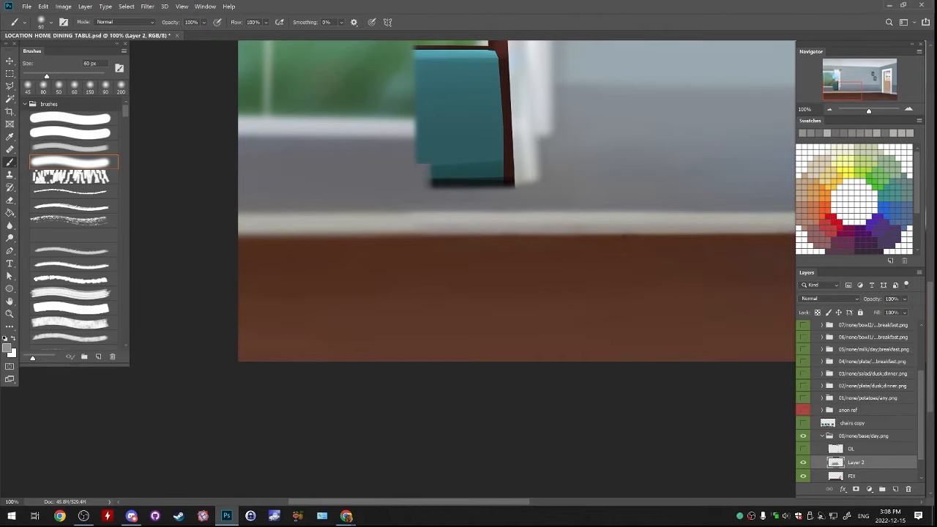
drag(410, 194, 578, 195)
drag(468, 194, 503, 257)
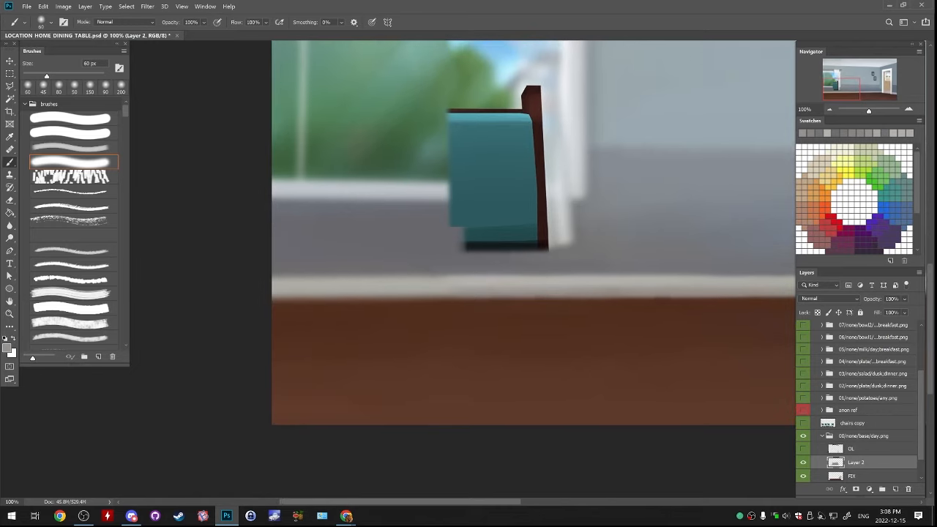
alt+click(497, 264)
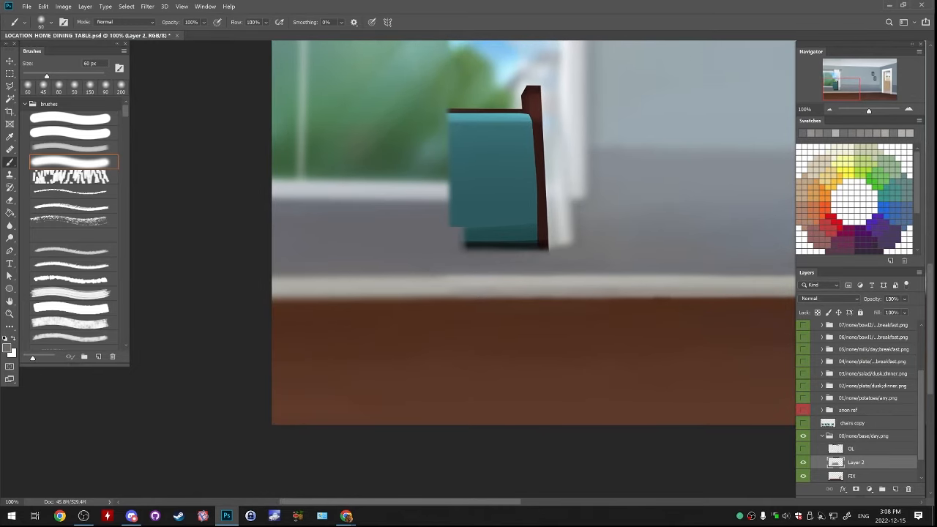
drag(498, 256, 487, 312)
alt+click(546, 317)
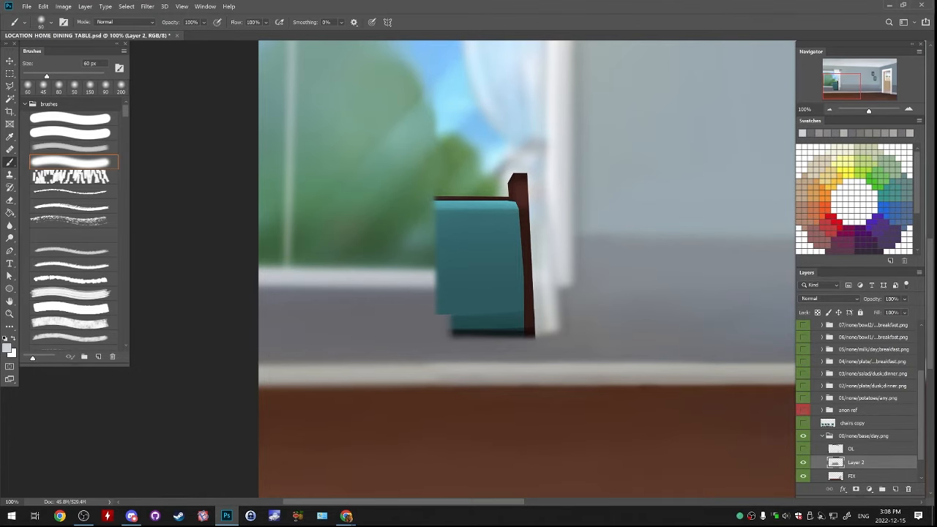
alt+click(527, 166)
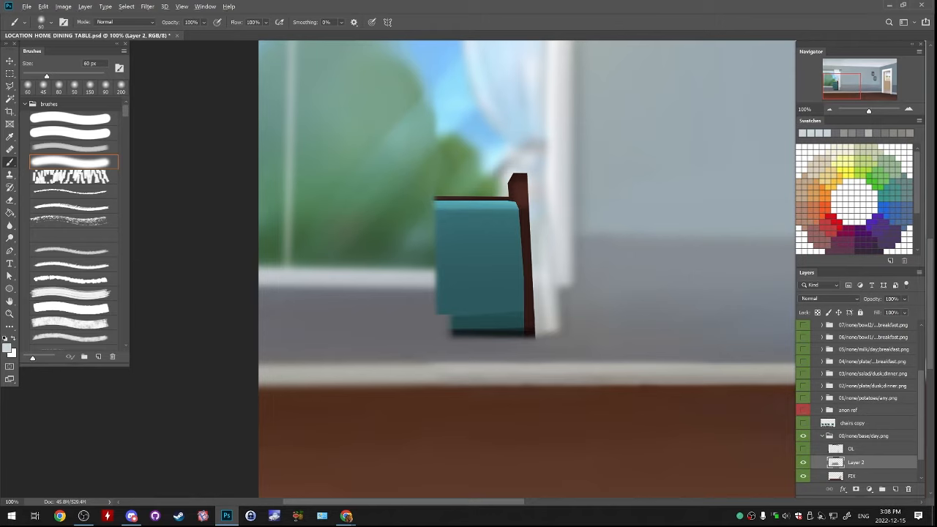
drag(521, 155, 519, 201)
key(ctrl+z)
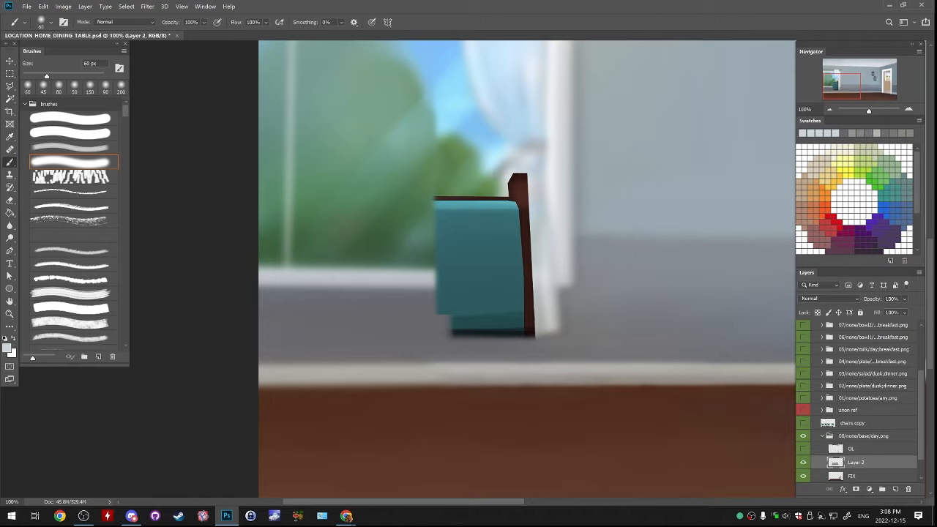
drag(515, 168, 513, 219)
key(ctrl+z)
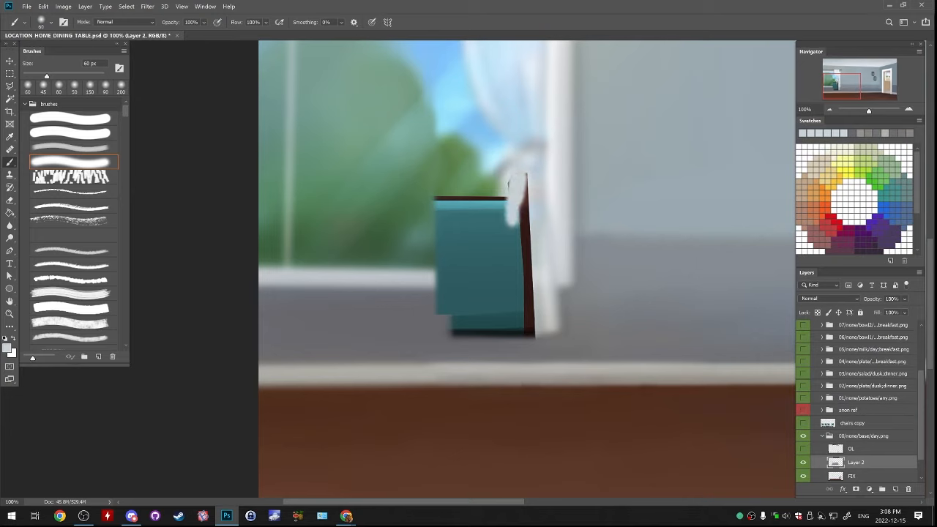
key(ctrl+z)
key(ctrl+z)
key(ctrl+shift+z)
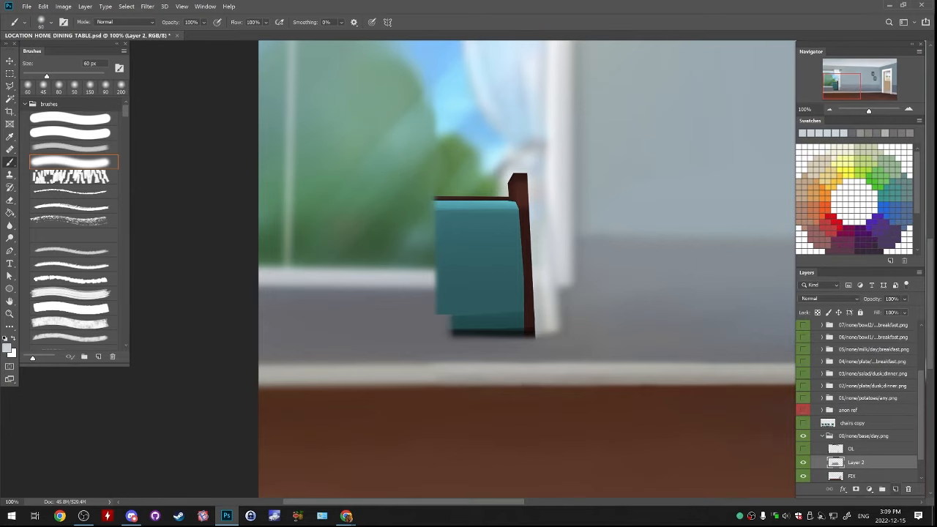
Add a new layer and block in the lower curtain over the chair's post with sampled pale curtain grey, using a 90 px brush
click(895, 489)
drag(600, 322, 521, 243)
drag(468, 197, 460, 249)
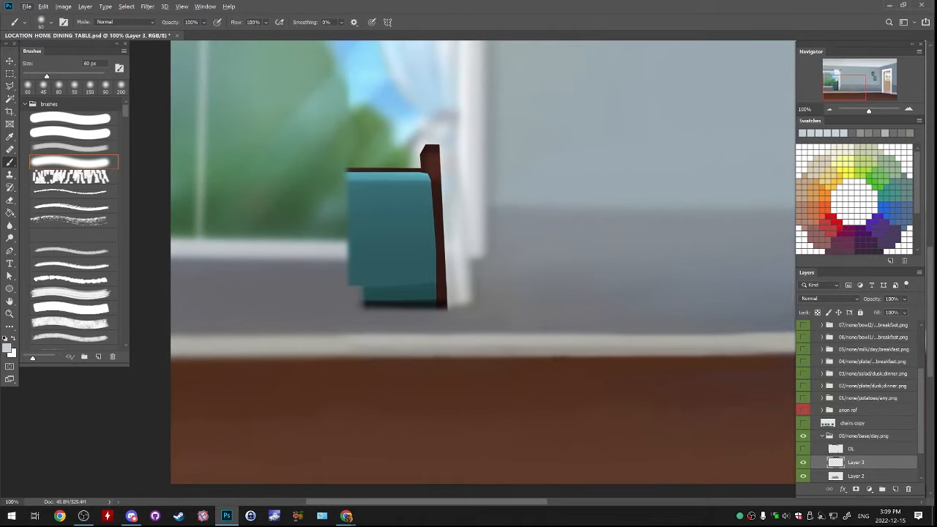
alt+click(456, 157)
key(bracketright)
key(bracketright)
key(bracketright)
drag(430, 154, 424, 287)
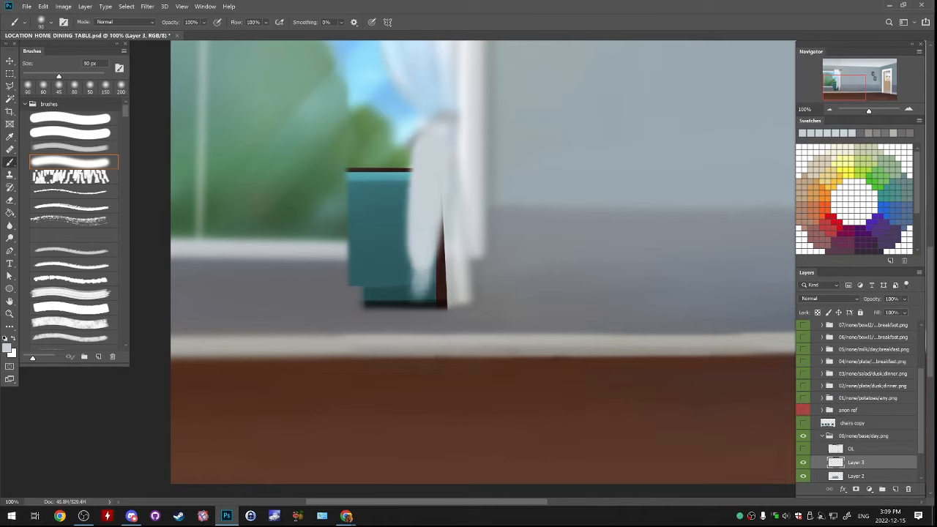
Fill out the curtain down to its hem, covering the rest of the chair's dark post and the adjoining backrest
drag(432, 208, 431, 284)
drag(433, 231, 423, 289)
drag(422, 256, 421, 290)
drag(412, 205, 413, 302)
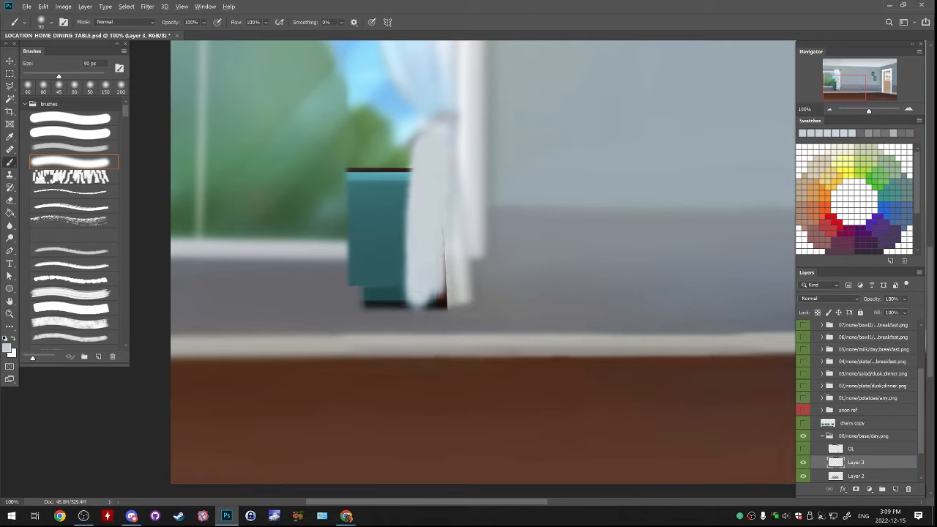
mouse_move(439, 228)
mouse_down()
mouse_move(444, 296)
mouse_move(432, 311)
mouse_up()
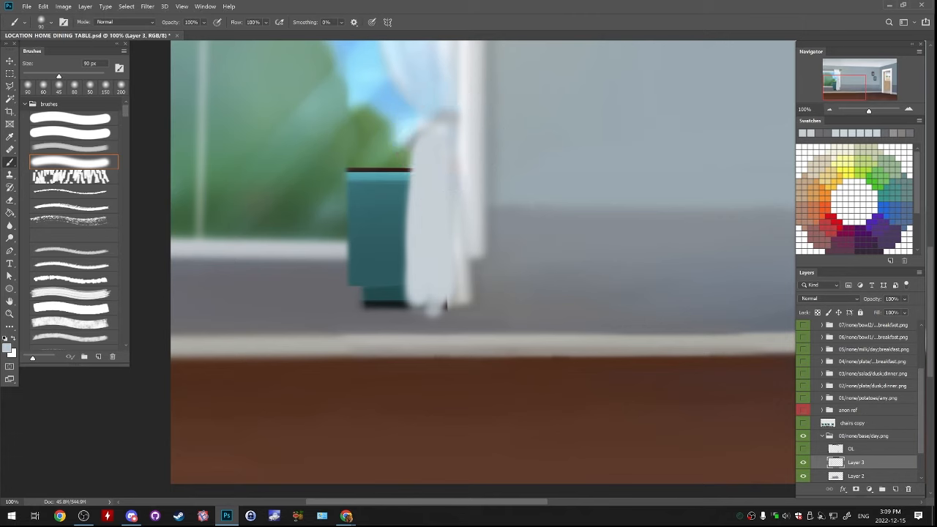
Paint soft bluish-grey fold lines into the lower curtain just below its tie, using a 50 px brush
key(bracketleft)
key(bracketleft)
key(bracketleft)
key(bracketleft)
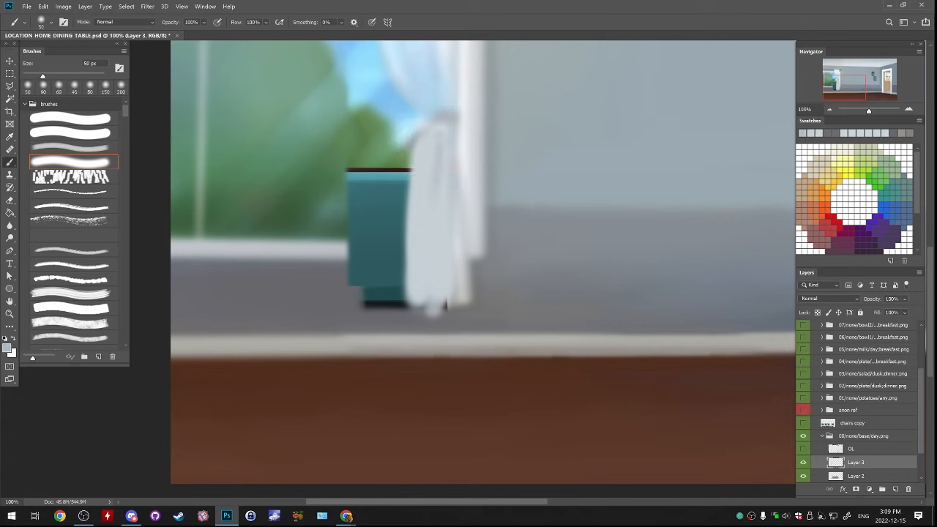
drag(439, 140, 437, 186)
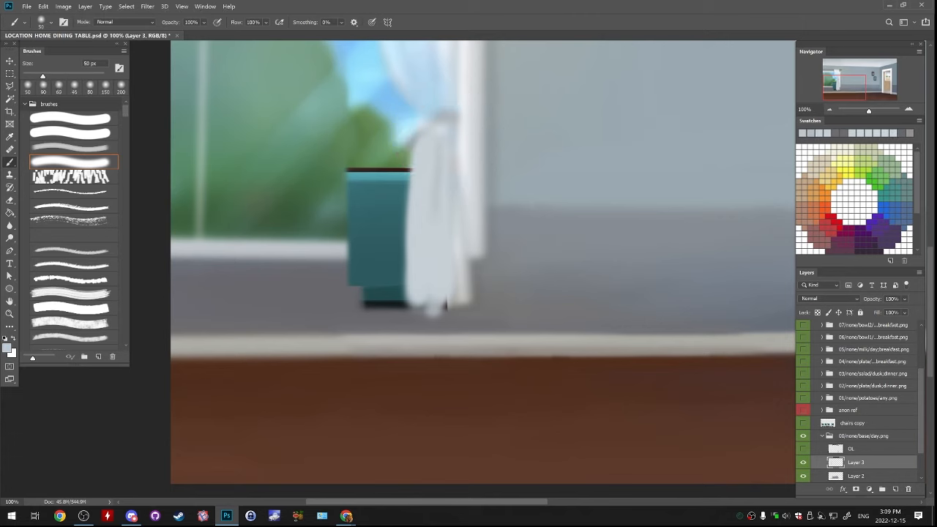
Paint sampled foliage green over the backrest's upper outer corner inside the window, using a 50 px brush
drag(446, 285, 513, 279)
alt+click(469, 157)
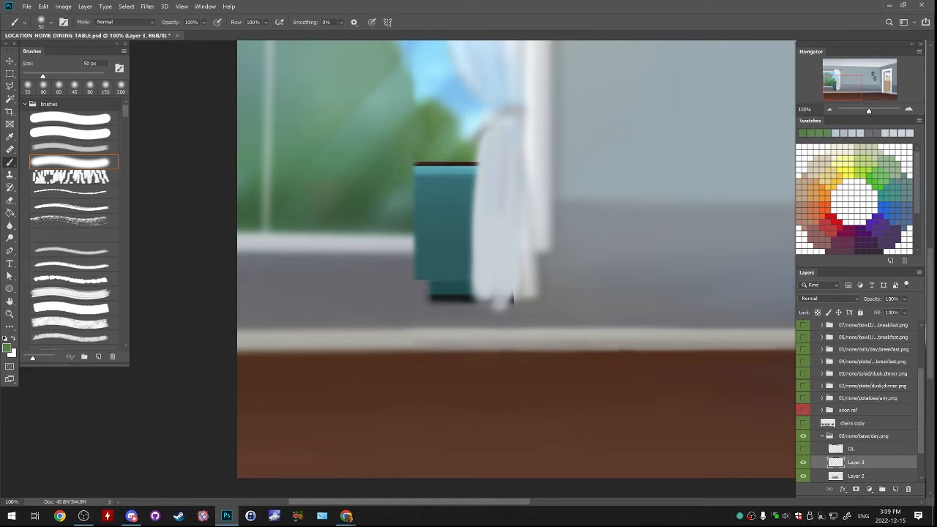
alt+click(439, 154)
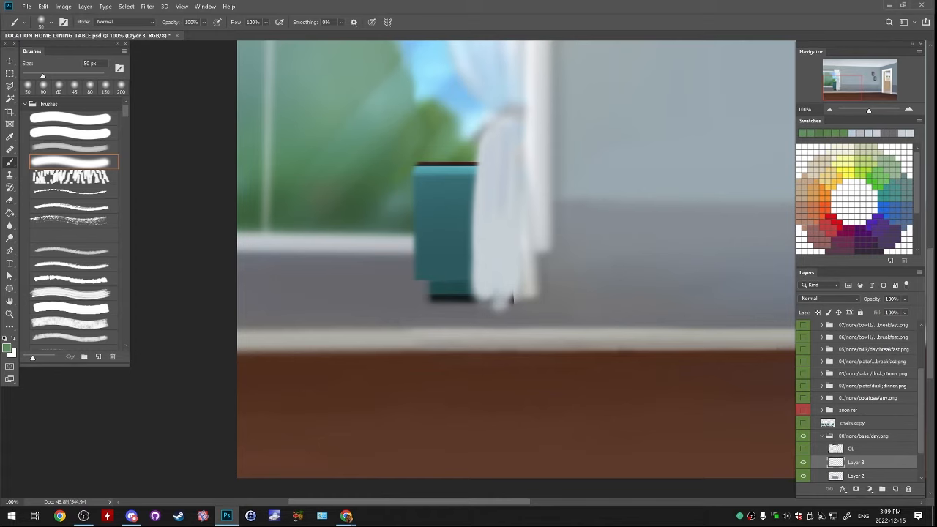
mouse_move(432, 161)
mouse_down()
mouse_move(410, 182)
mouse_move(421, 159)
mouse_up()
key(ctrl+z)
alt+click(432, 154)
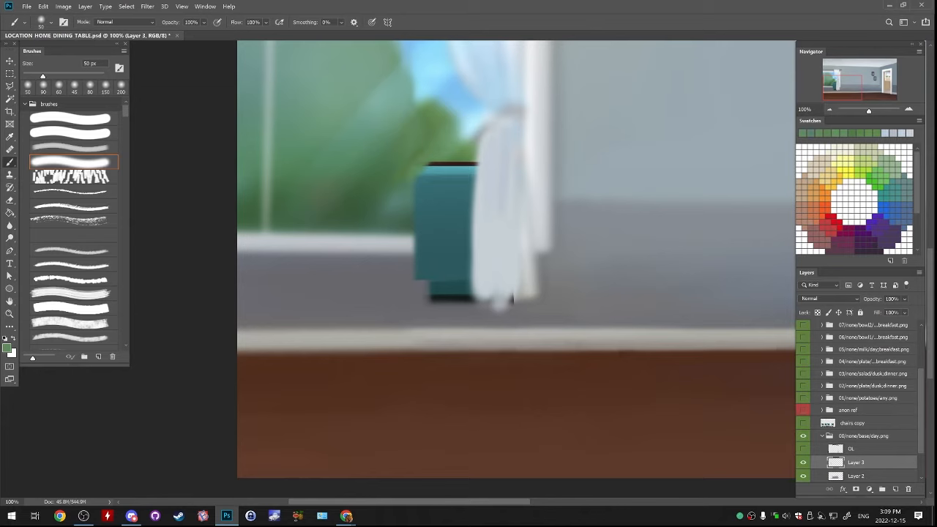
Extend the window's foliage diagonally over the backrest's upper part with blended sampled greens, using a 70 px brush
key(bracketright)
drag(400, 196, 434, 151)
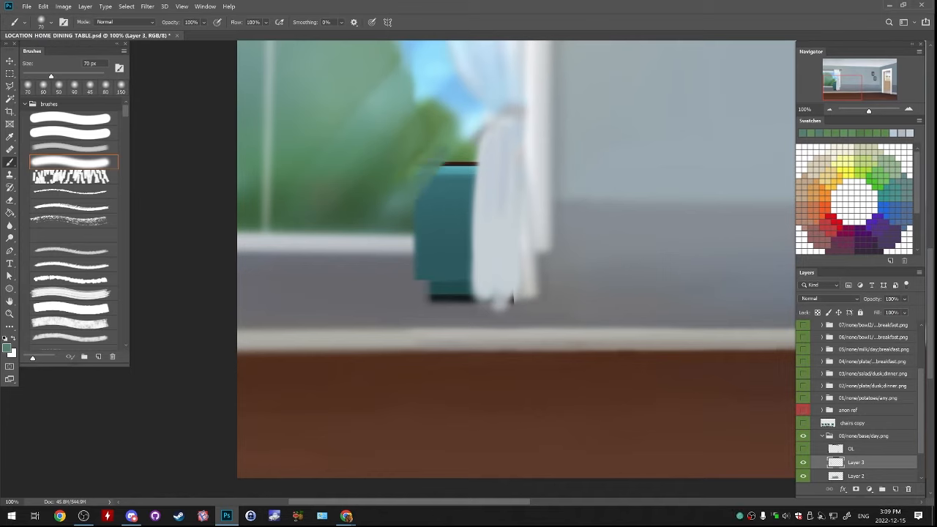
key(ctrl+z)
drag(399, 196, 435, 149)
alt+click(449, 134)
alt+click(463, 151)
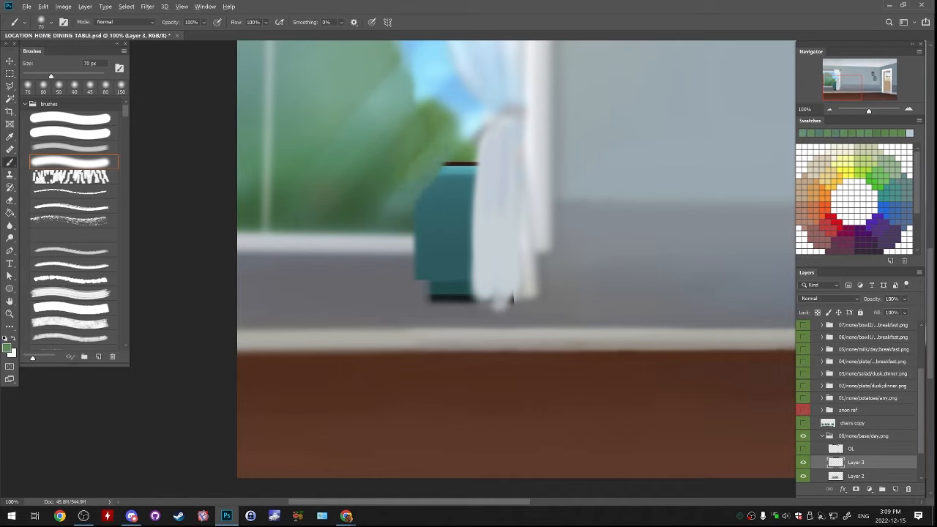
mouse_move(464, 152)
mouse_down()
mouse_move(429, 197)
mouse_move(456, 161)
mouse_up()
alt+click(410, 189)
drag(411, 199, 437, 163)
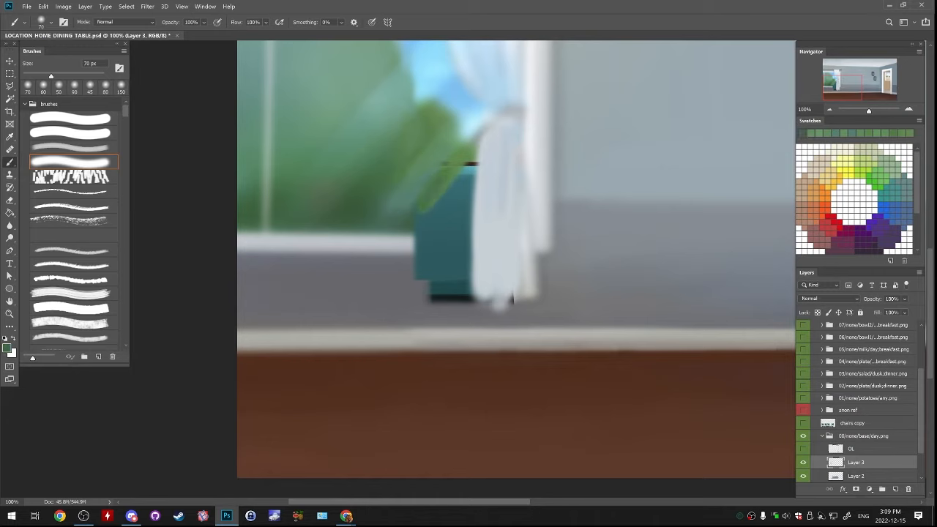
alt+click(437, 170)
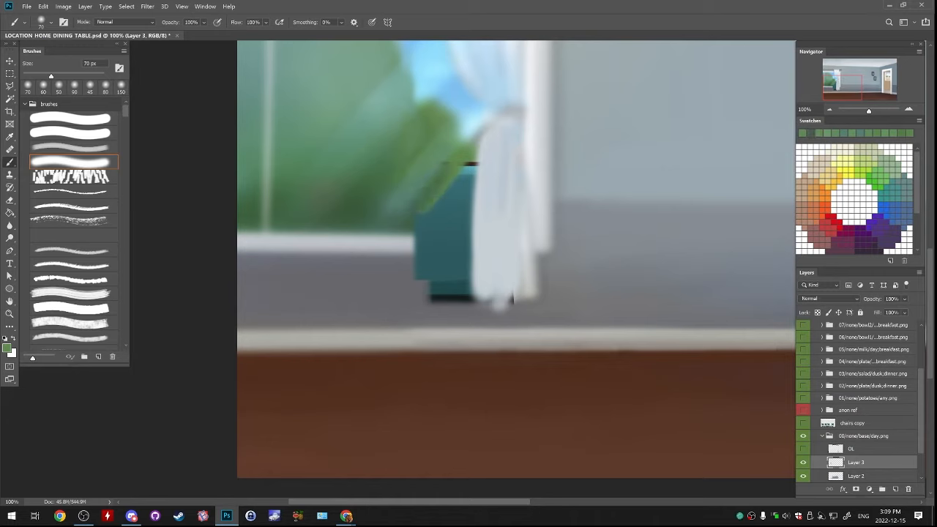
alt+click(434, 166)
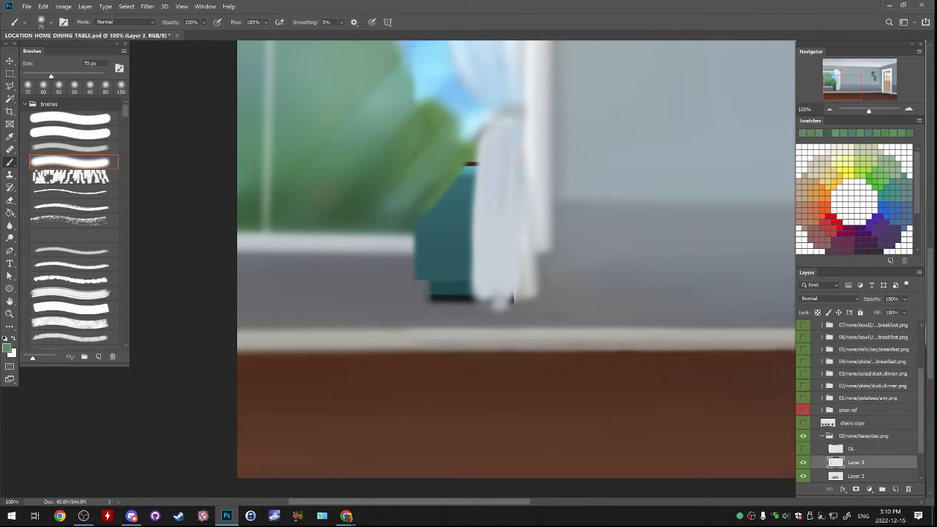
Cover the backrest below the window sill with sampled wall grey and straighten the curtain's lower side edge
alt+click(534, 314)
alt+click(468, 313)
drag(419, 265, 477, 264)
drag(406, 262, 485, 262)
mouse_move(410, 279)
mouse_down()
mouse_move(453, 278)
mouse_move(465, 296)
mouse_move(486, 268)
mouse_move(478, 294)
mouse_up()
alt+click(491, 275)
drag(477, 261, 476, 297)
mouse_move(476, 253)
mouse_down()
mouse_move(473, 298)
mouse_move(527, 306)
mouse_up()
alt+click(474, 313)
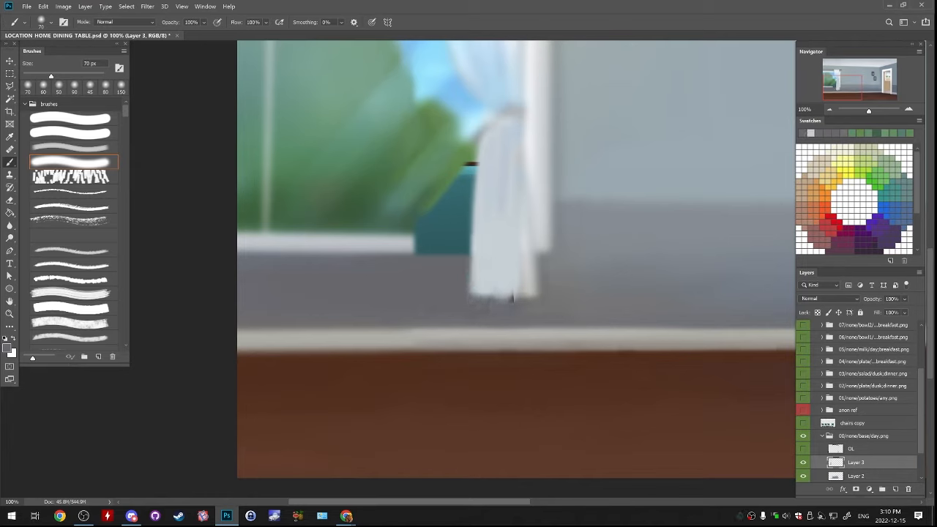
Clean up the curtain's hem with sampled curtain and wall greys, covering the remaining dark specks
alt+click(497, 281)
mouse_move(477, 284)
mouse_down()
mouse_move(503, 288)
mouse_move(517, 306)
mouse_move(500, 300)
mouse_move(501, 285)
mouse_move(516, 285)
mouse_move(508, 308)
mouse_move(528, 306)
mouse_up()
alt+click(489, 313)
alt+click(505, 278)
alt+click(505, 313)
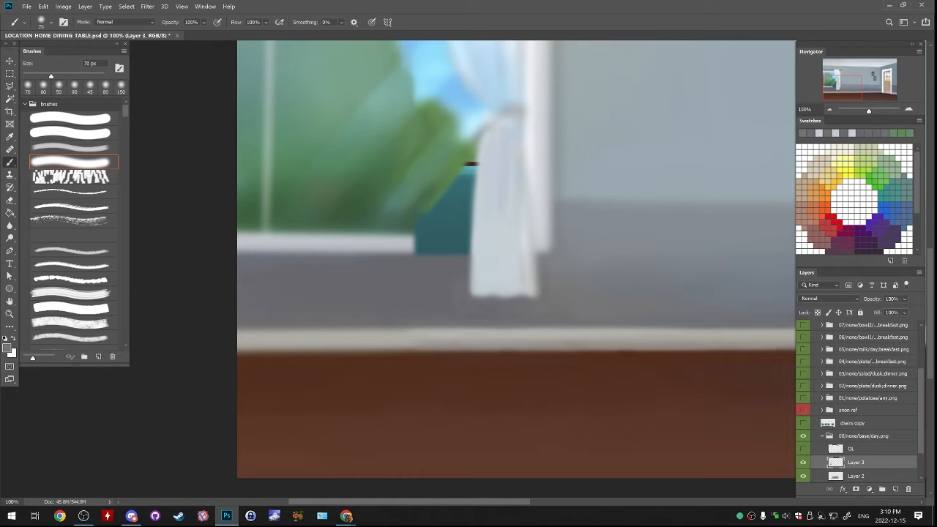
Shade the folds just above the curtain's hem with soft grey strokes, using a 90 px brush
key(bracketright)
key(bracketright)
mouse_move(488, 278)
mouse_down()
mouse_move(527, 275)
mouse_move(482, 288)
mouse_move(525, 290)
mouse_up()
key(ctrl+z)
key(ctrl+z)
key(ctrl+z)
key(ctrl+z)
key(ctrl+z)
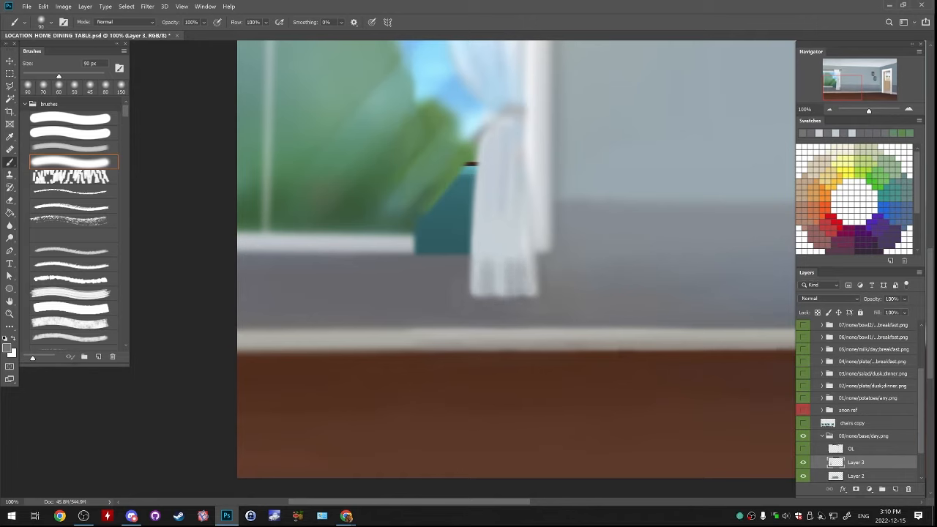
drag(493, 262, 519, 262)
key(ctrl+z)
Fill the remaining backrest above the window sill with sampled dark and light foliage greens
alt+click(419, 208)
drag(425, 210, 456, 213)
alt+click(468, 155)
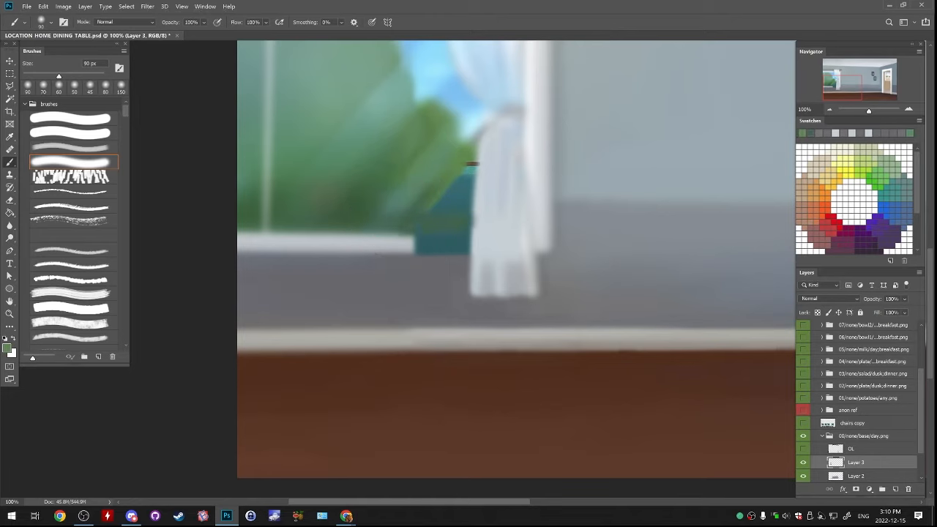
mouse_move(469, 167)
mouse_down()
mouse_move(462, 212)
mouse_move(427, 216)
mouse_move(438, 200)
mouse_move(472, 212)
mouse_up()
alt+click(418, 193)
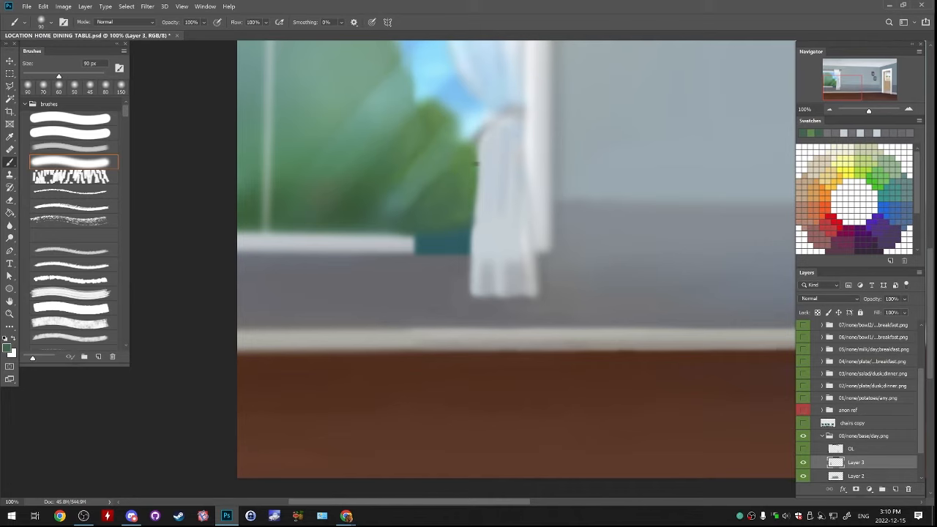
Repaint the lower curtain's edge against the window with sampled pale curtain grey
alt+click(481, 186)
drag(478, 164, 467, 265)
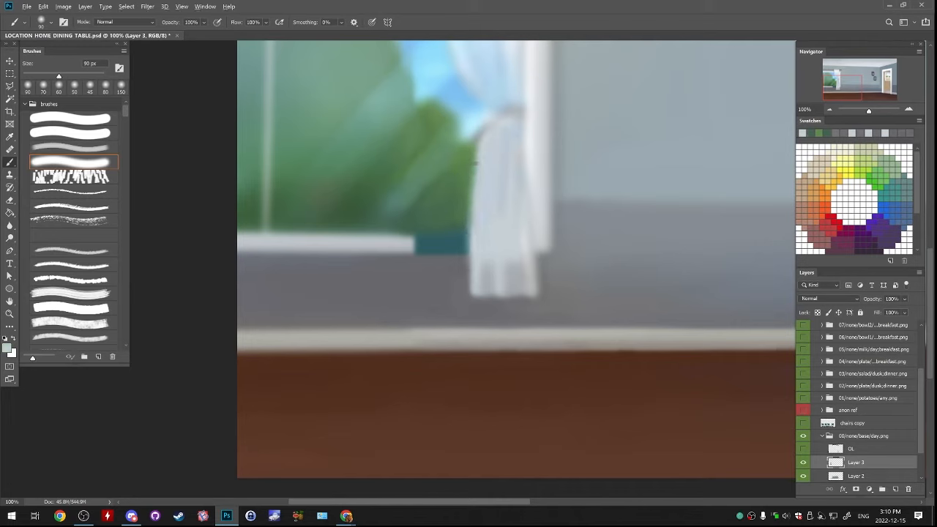
click(476, 162)
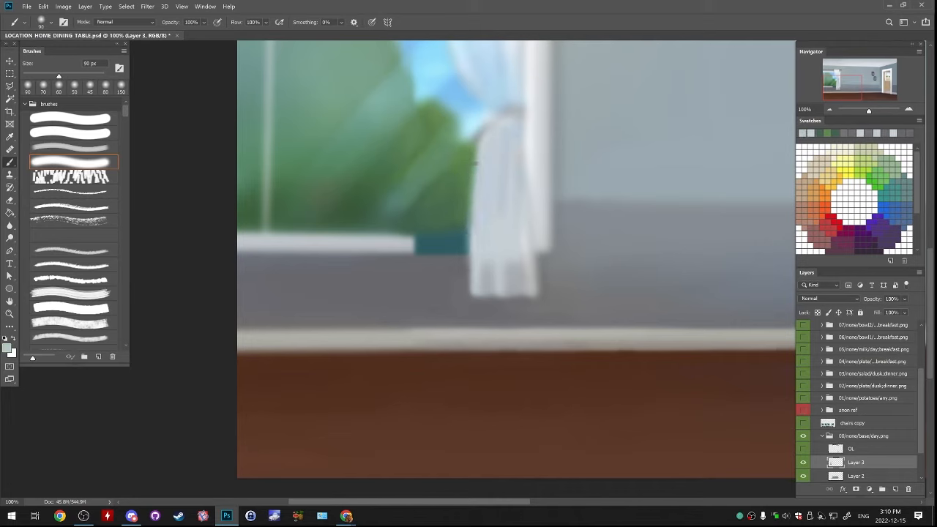
Extend the white window sill to the curtain over the last teal strip, using straight sampled light-grey strokes and an 80 px brush
key(bracketleft)
key(bracketleft)
drag(364, 240, 470, 239)
key(ctrl+z)
drag(375, 245, 470, 245)
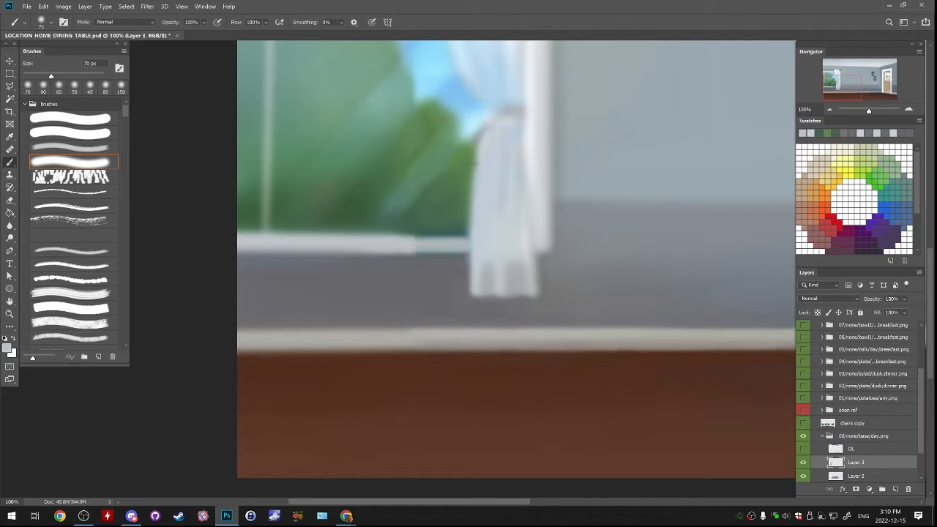
drag(367, 246, 467, 245)
key(ctrl+z)
key(bracketright)
drag(369, 246, 467, 245)
key(ctrl+z)
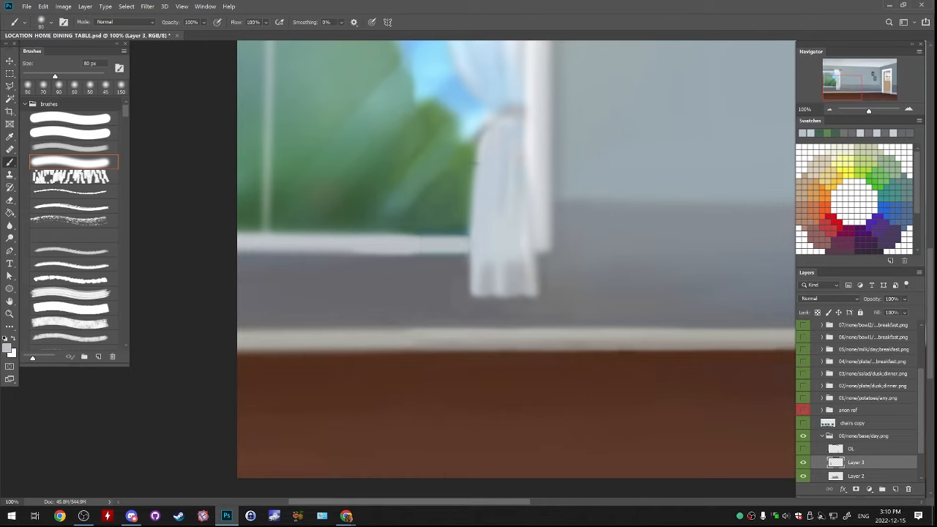
key(ctrl+z)
drag(371, 244, 467, 243)
key(ctrl+z)
drag(378, 243, 467, 242)
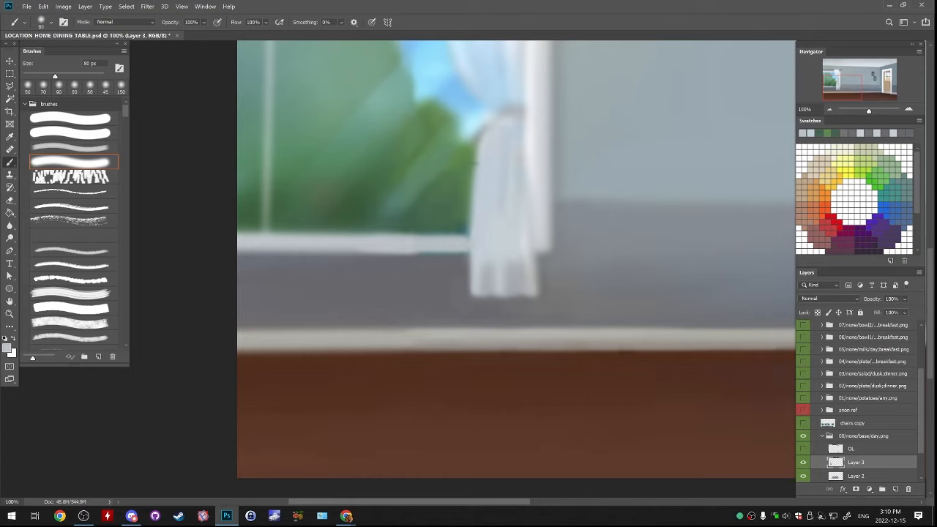
drag(379, 241, 467, 240)
key(ctrl+z)
drag(387, 240, 467, 239)
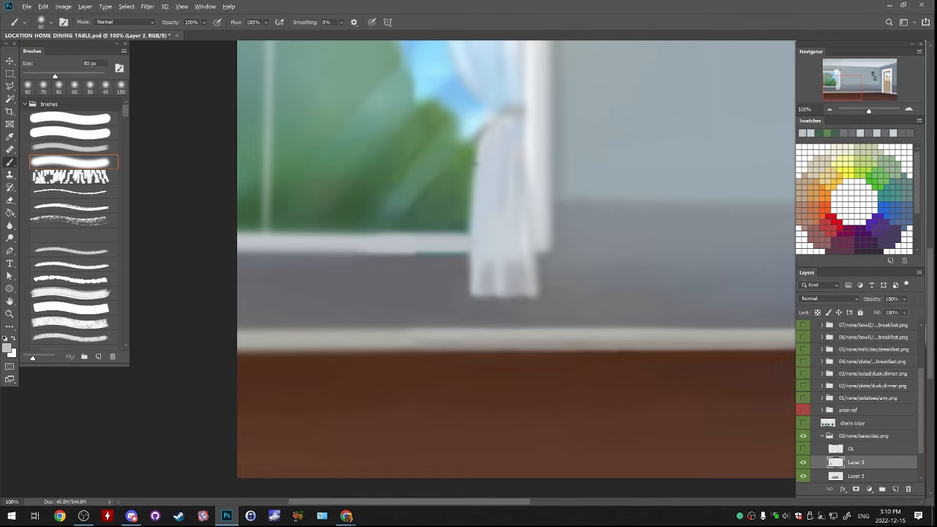
Define the window sill's lower edge up to the curtain with a straight stroke of sampled wall grey
alt+click(409, 226)
drag(376, 235, 446, 236)
key(ctrl+z)
alt+click(413, 241)
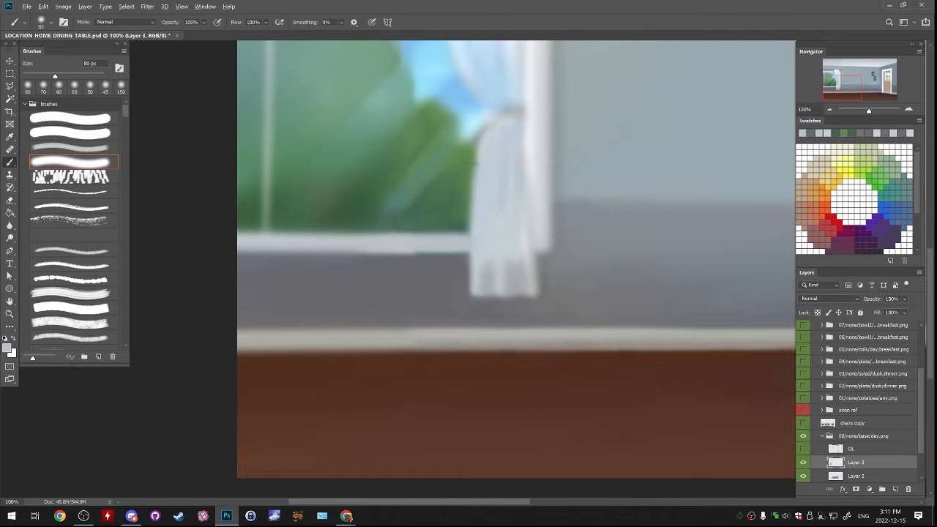
drag(346, 256, 470, 256)
key(ctrl+z)
drag(378, 254, 470, 254)
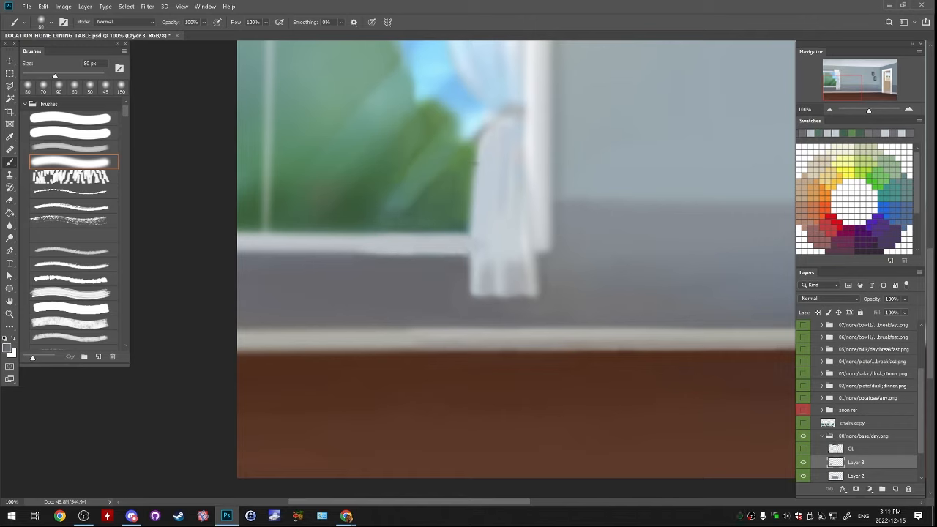
drag(383, 265, 469, 262)
key(ctrl+z)
key(ctrl+z)
key(ctrl+shift+z)
drag(368, 247, 465, 249)
key(ctrl+z)
alt+click(458, 224)
key(ctrl+z)
key(ctrl+z)
Refine the window corner and the curtain's edge below its tie with sampled greens, pale blue and curtain grey
alt+click(464, 248)
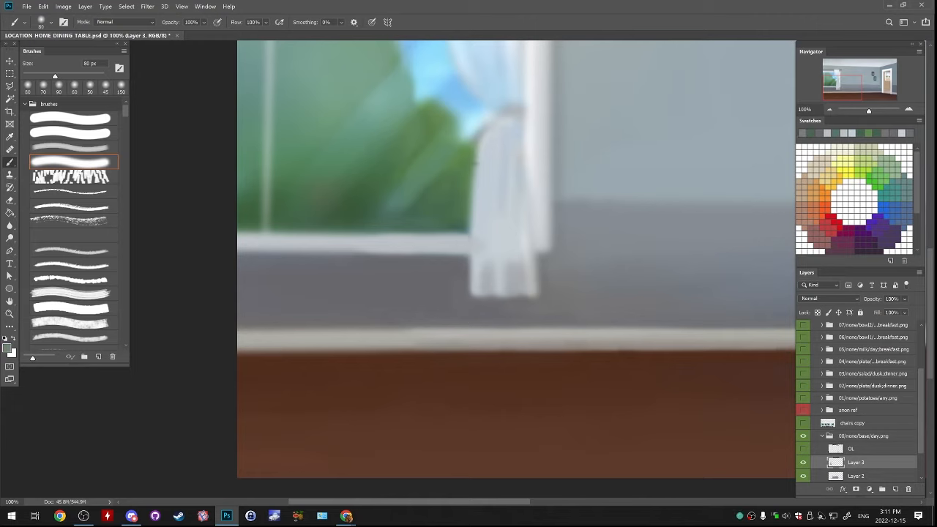
alt+click(463, 228)
alt+click(464, 222)
alt+click(475, 130)
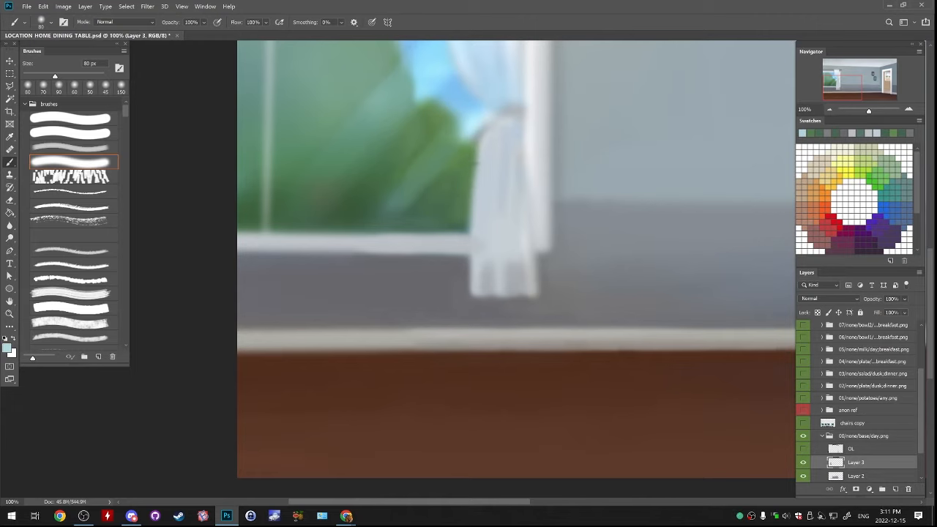
alt+click(472, 128)
drag(482, 130, 474, 221)
alt+click(466, 196)
alt+click(484, 192)
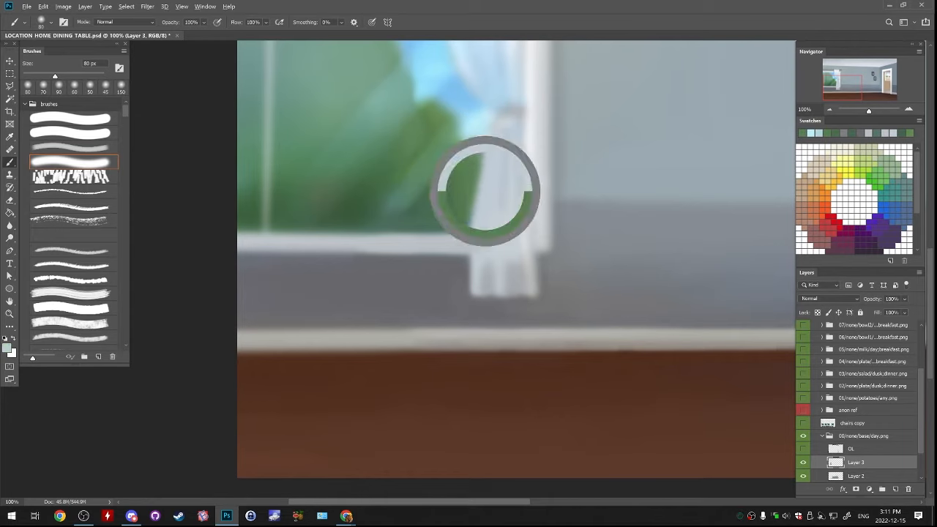
drag(479, 161, 474, 192)
Merge Layer 3 and Layer 2 down into the FIX layer
key(ctrl+minus)
key(ctrl+minus)
key(ctrl+minus)
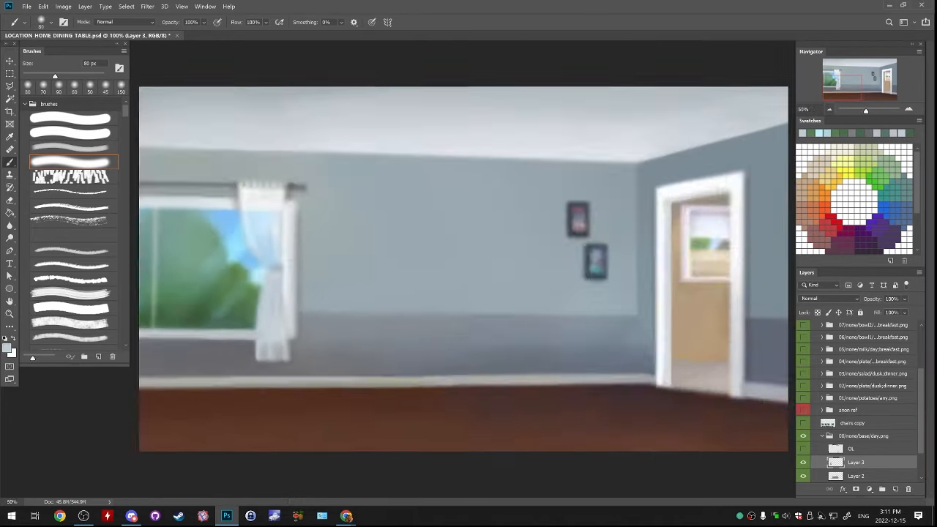
key(ctrl+e)
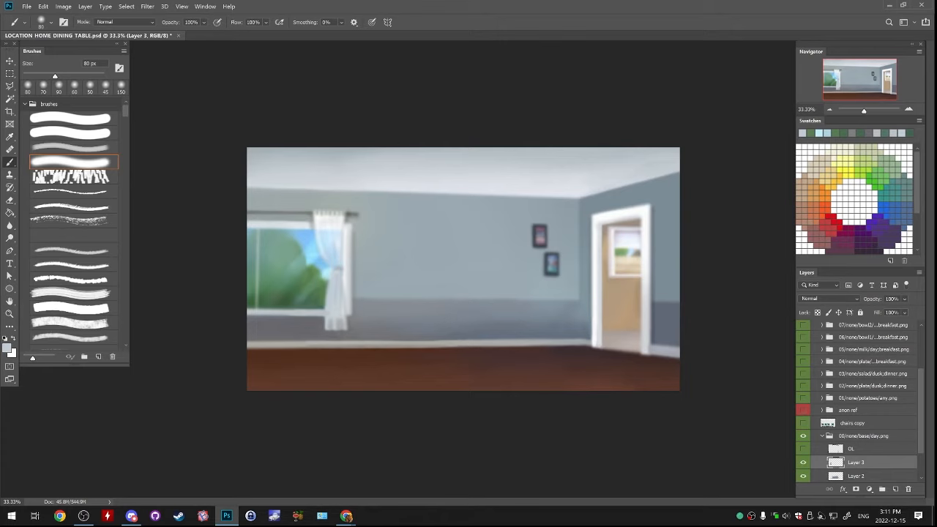
key(ctrl+e)
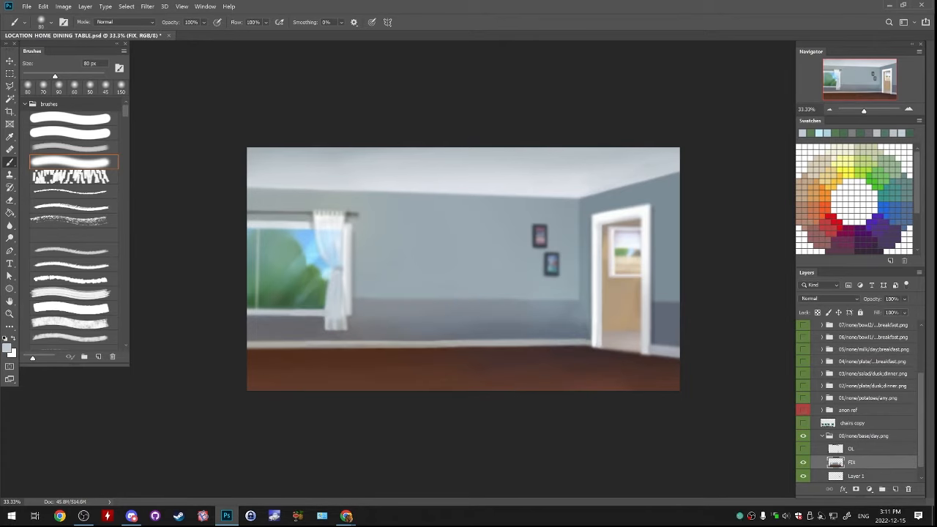
Show the OL layer, then duplicate the FIX layer and move the copy into the TABLE EVENING group
click(803, 448)
right_click(858, 462)
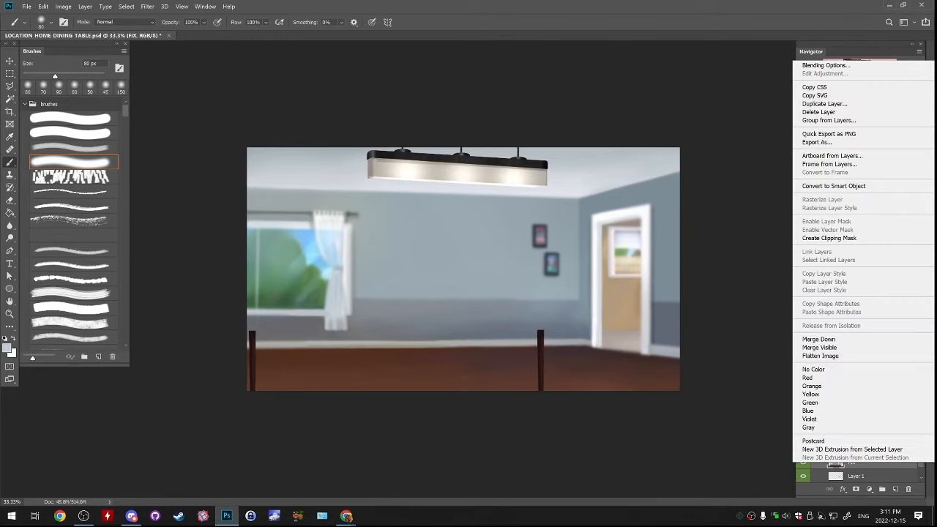
click(824, 103)
key(Return)
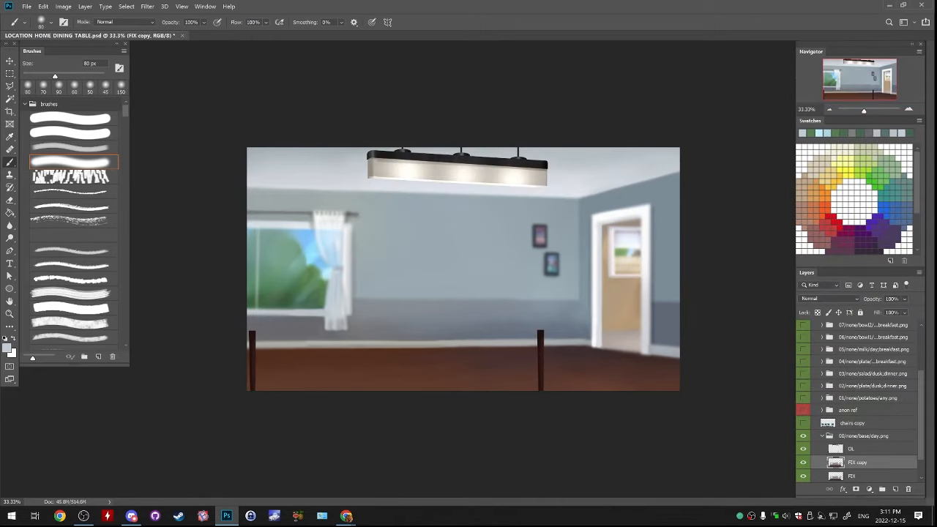
drag(855, 462, 855, 352)
Collapse and hide the TABLE DAY group, and show and expand the TABLE EVENING group
click(843, 365)
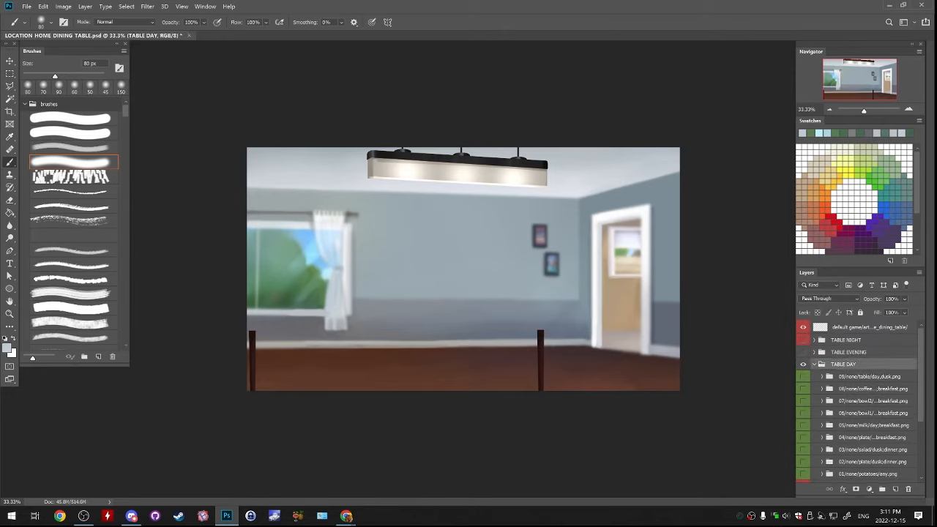
click(814, 365)
click(803, 352)
click(803, 365)
click(814, 352)
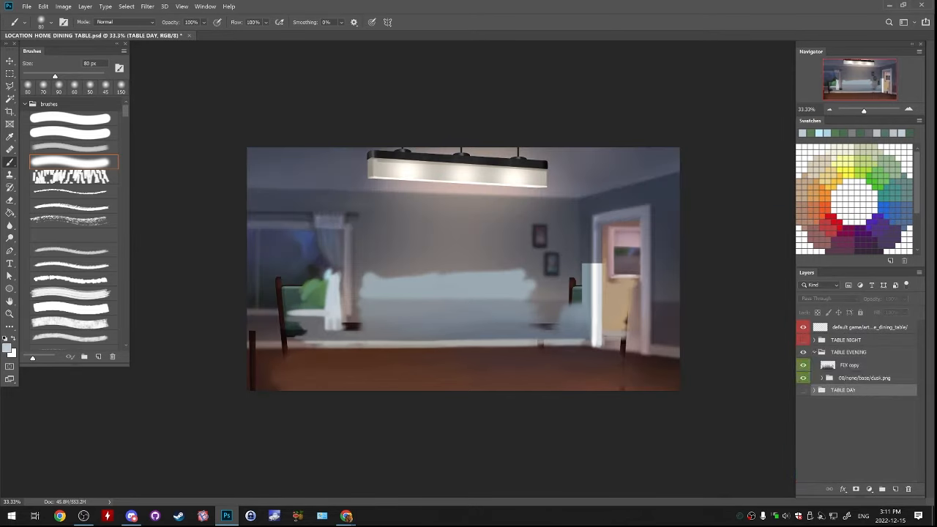
Place FIX copy directly below OL in the 00/none/base/dusk.png folder and delete that folder's chairs layer
drag(853, 365, 855, 399)
click(822, 364)
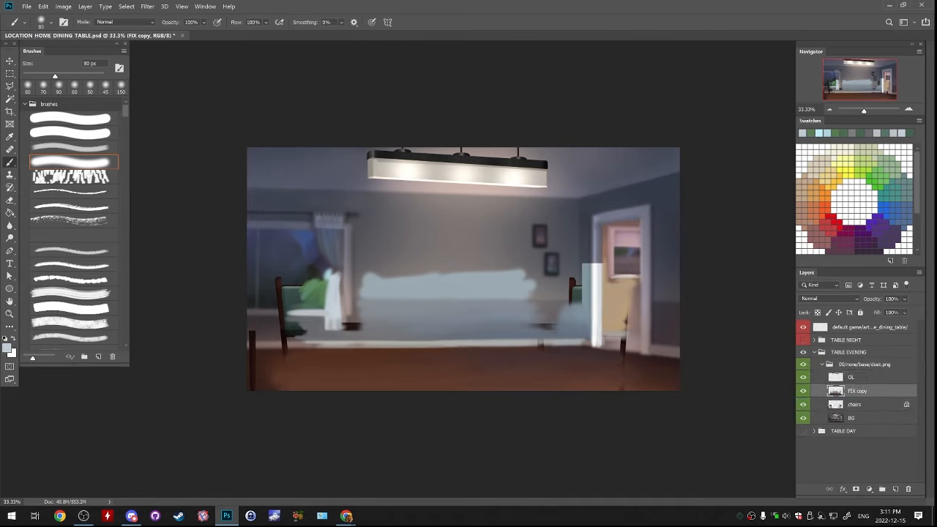
click(803, 404)
click(855, 404)
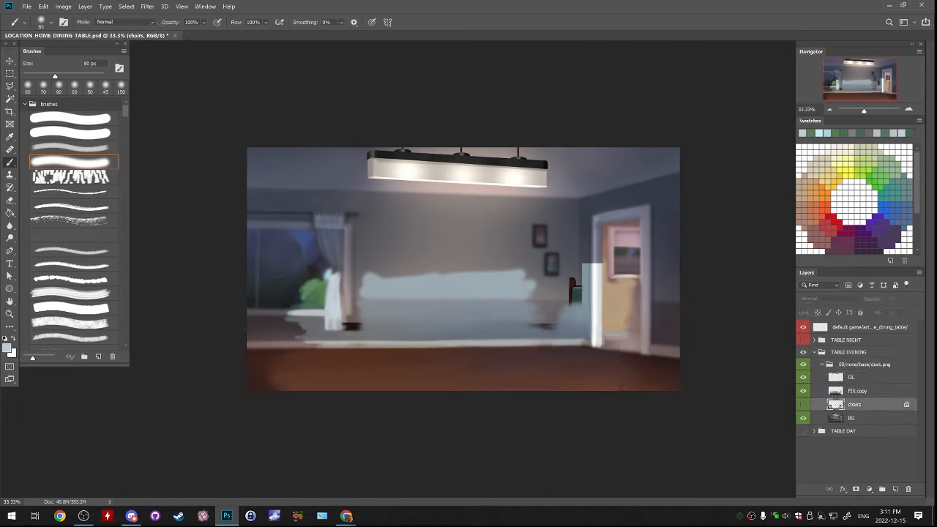
drag(855, 404, 908, 489)
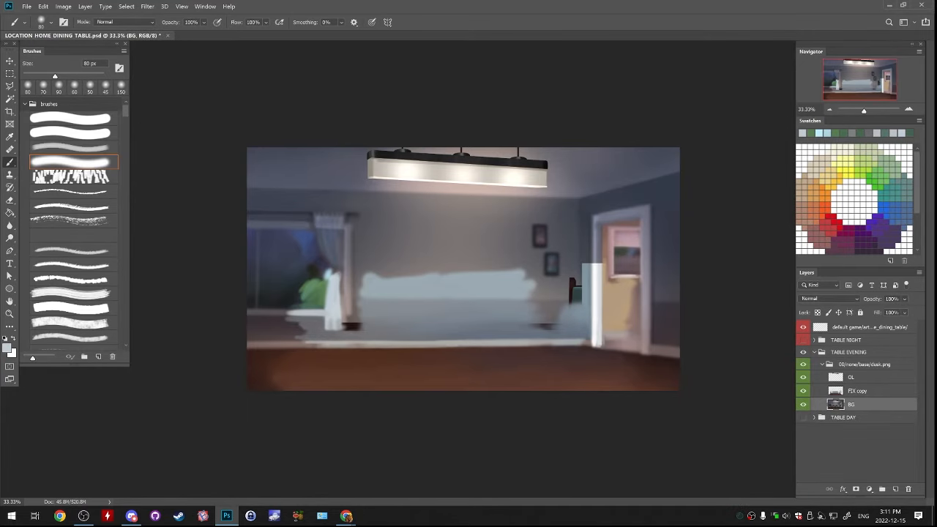
key(ctrl+plus)
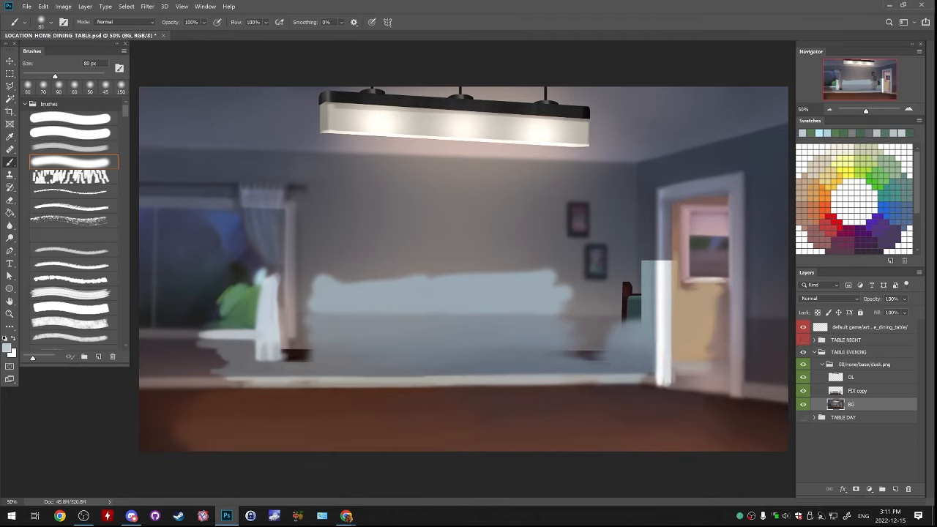
Compare the evening scene with and without the BG and FIX copy layers
click(803, 404)
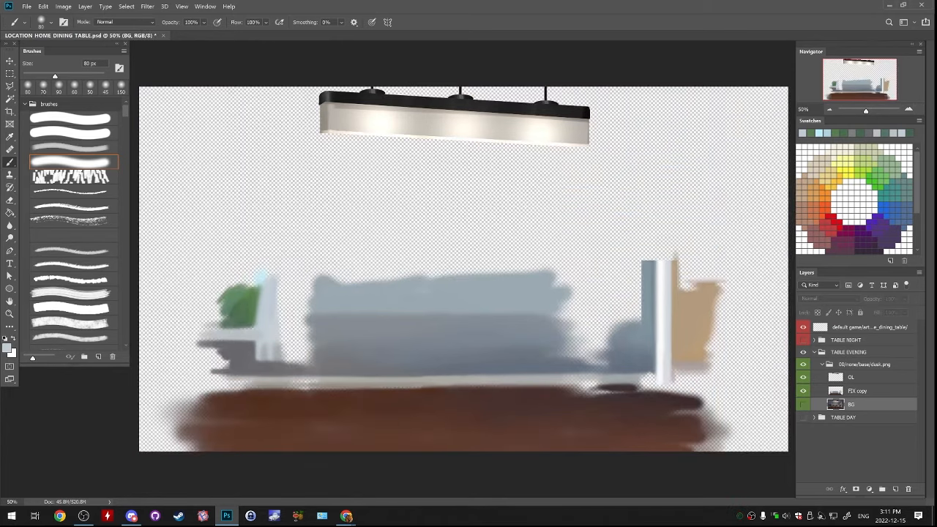
click(803, 404)
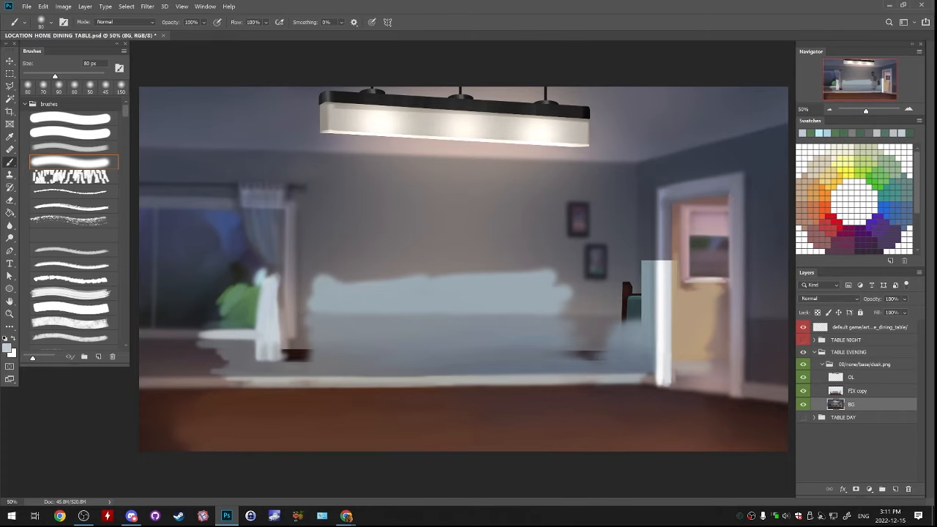
click(803, 404)
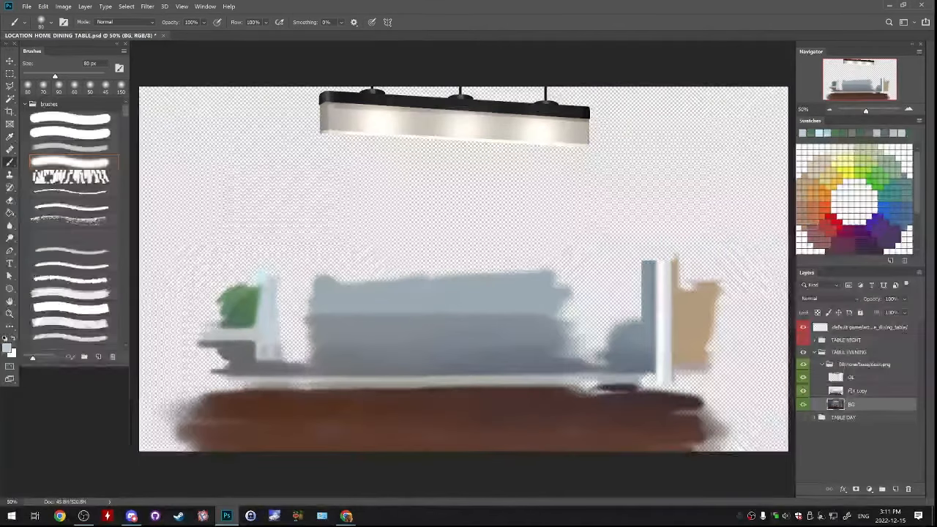
click(803, 404)
click(803, 391)
click(803, 391)
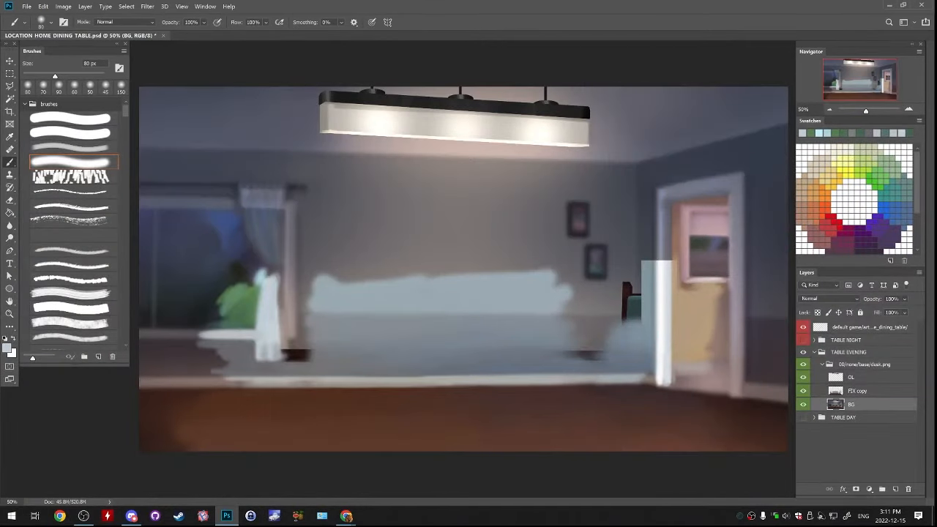
Lock FIX copy's transparent pixels and darken the layer using Brightness/Contrast with brightness -24 and contrast 1
click(857, 391)
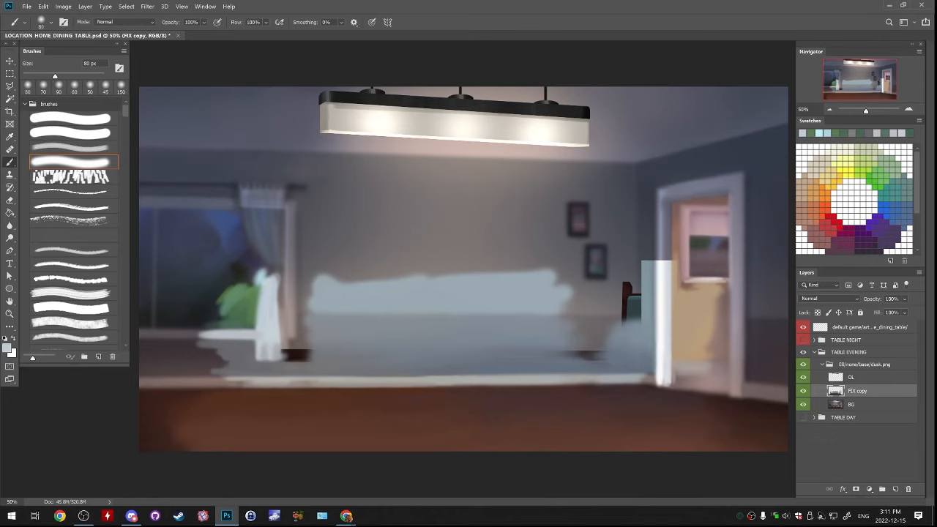
key(slash)
alt+click(163, 443)
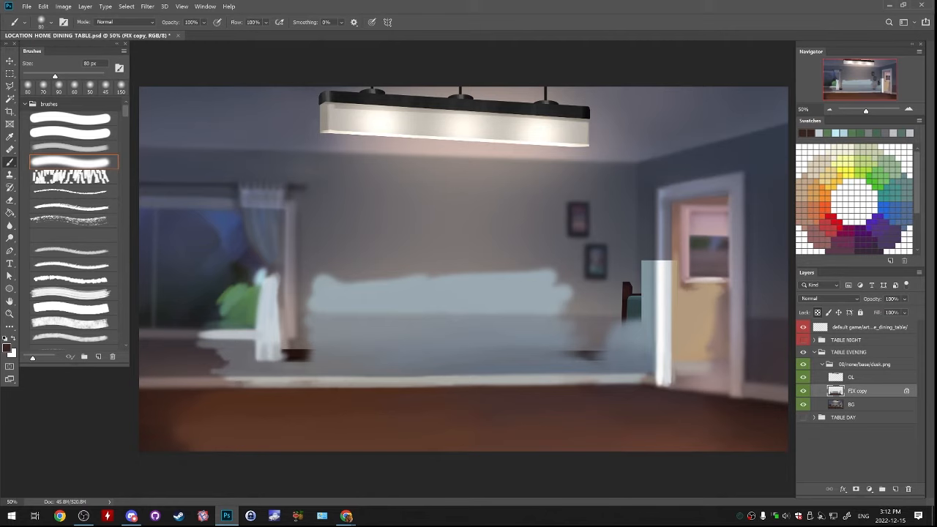
click(63, 6)
mouse_move(79, 28)
click(190, 28)
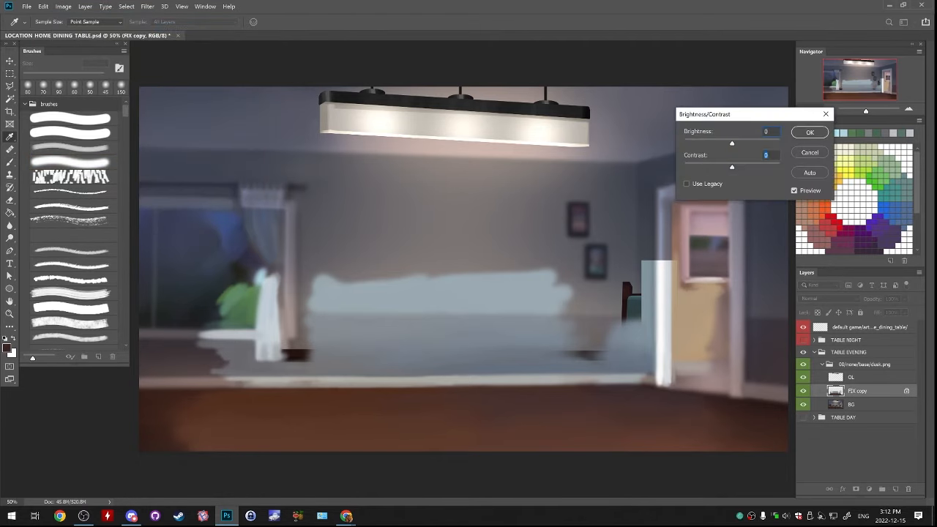
key(Up)
mouse_move(732, 144)
mouse_down()
mouse_move(742, 144)
mouse_move(712, 144)
mouse_move(724, 144)
mouse_up()
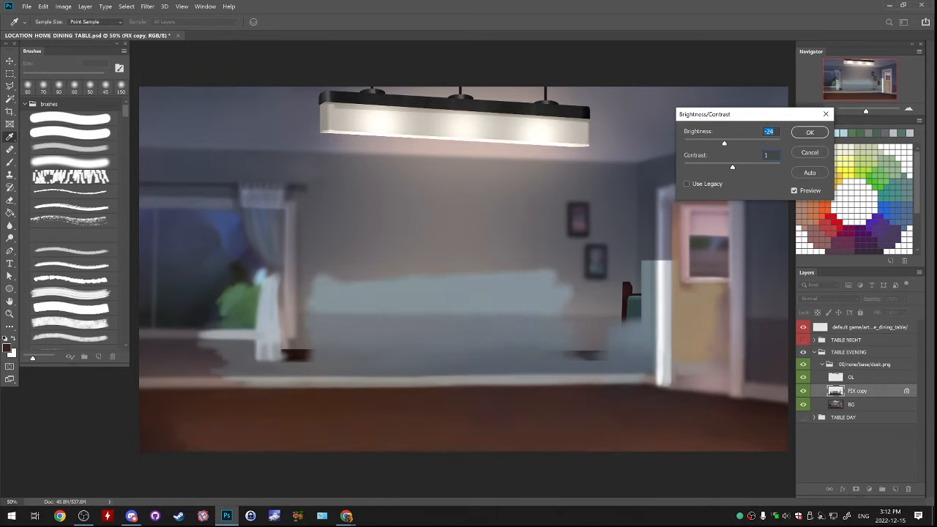
click(809, 133)
click(803, 391)
click(803, 391)
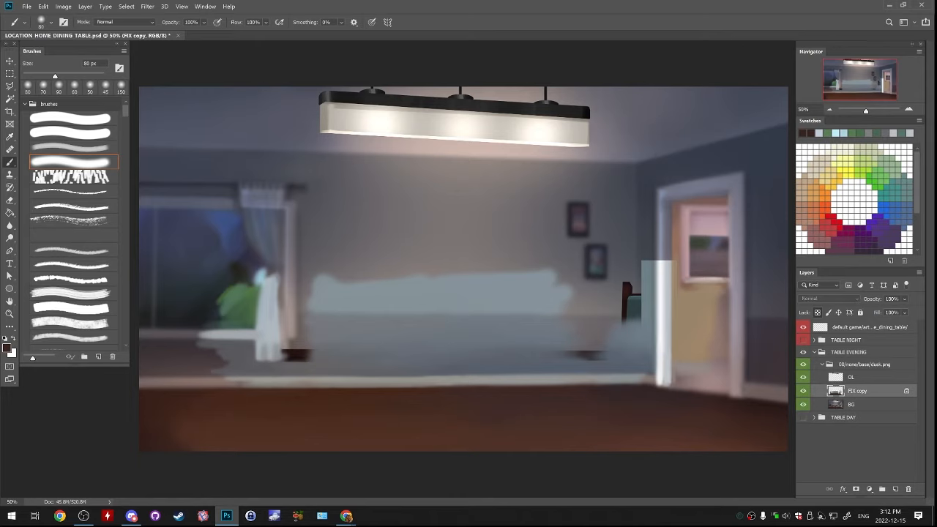
key(ctrl+z)
key(ctrl+shift+z)
Enlarge the soft brush to 700 px and paint sampled dark brown over the lower-left part of the floor on FIX copy
key(bracketright)
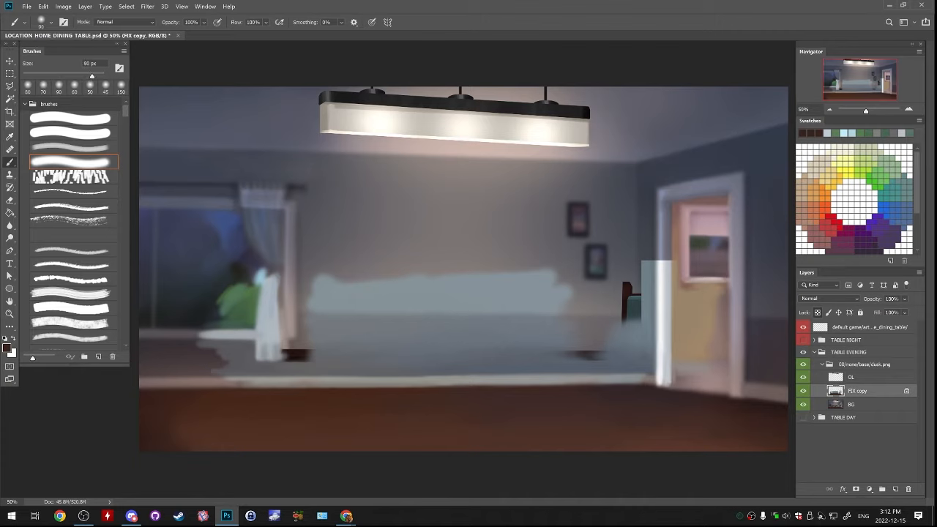
key(bracketright)
key(bracketright)
key(bracketright)
key(bracketright)
key(bracketright)
key(bracketright)
key(bracketright)
key(bracketright)
key(bracketright)
key(bracketright)
key(bracketright)
drag(141, 444, 420, 456)
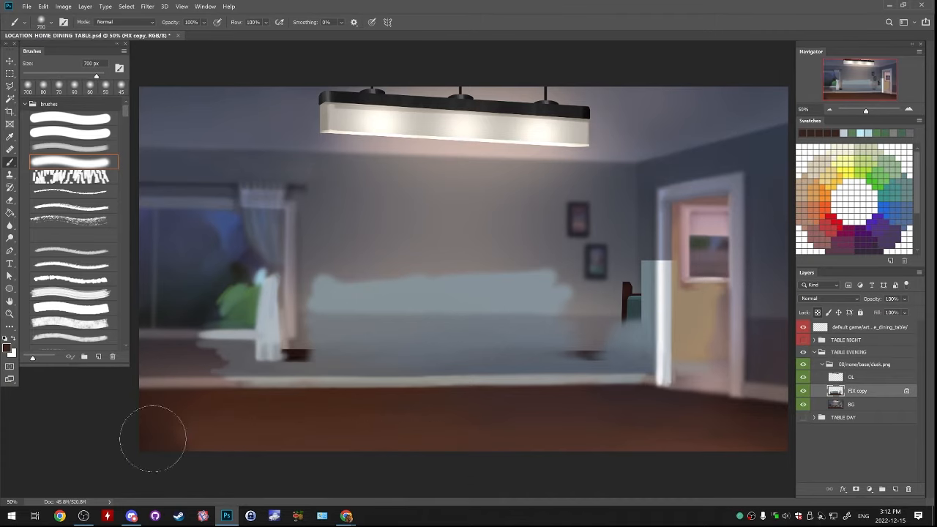
key(ctrl+z)
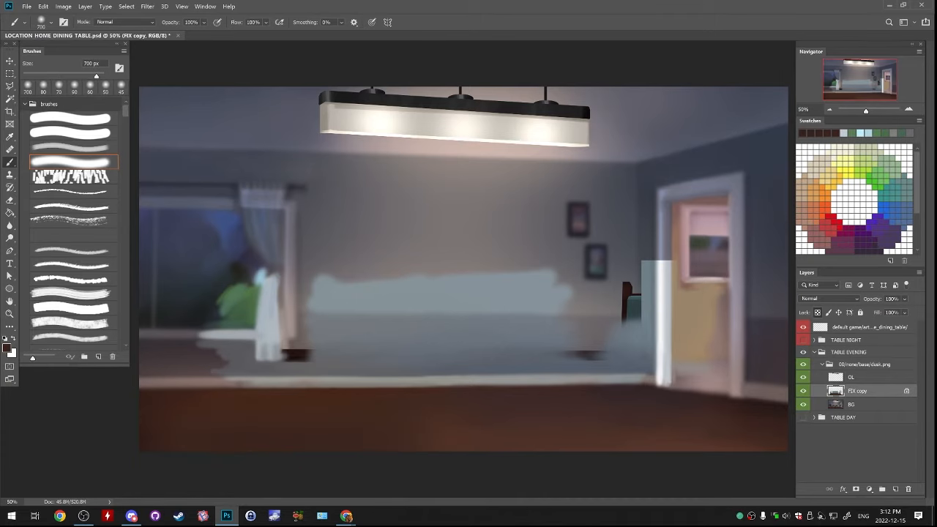
alt+click(213, 442)
drag(144, 440, 300, 480)
alt+click(176, 441)
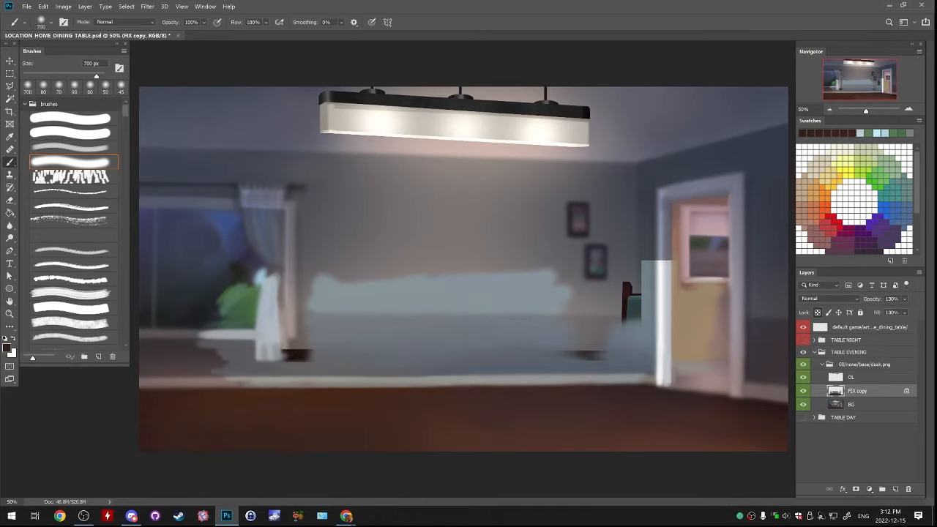
Unlock FIX copy's transparent pixels and brush dark brown across the lower floor from the left corner
click(818, 312)
alt+click(145, 444)
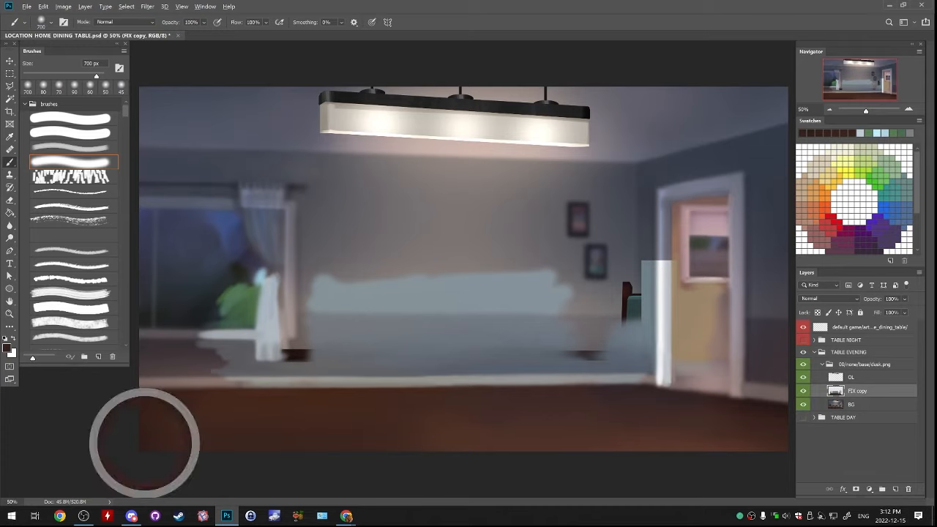
mouse_move(129, 453)
mouse_down()
mouse_move(296, 468)
mouse_move(467, 458)
mouse_move(490, 441)
mouse_move(406, 437)
mouse_move(422, 449)
mouse_move(656, 428)
mouse_up()
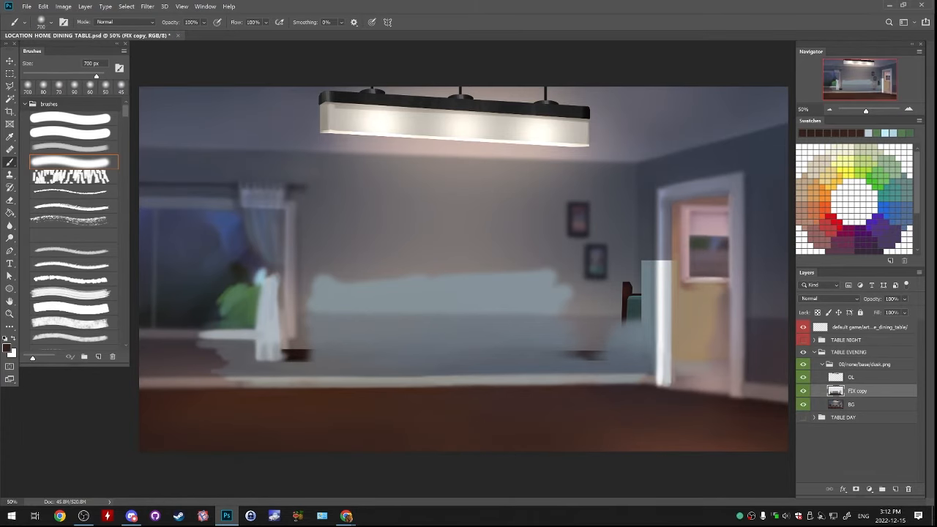
Collapse the TABLE EVENING group and make the TABLE DAY group visible beneath it
click(814, 352)
click(803, 352)
click(803, 365)
click(803, 352)
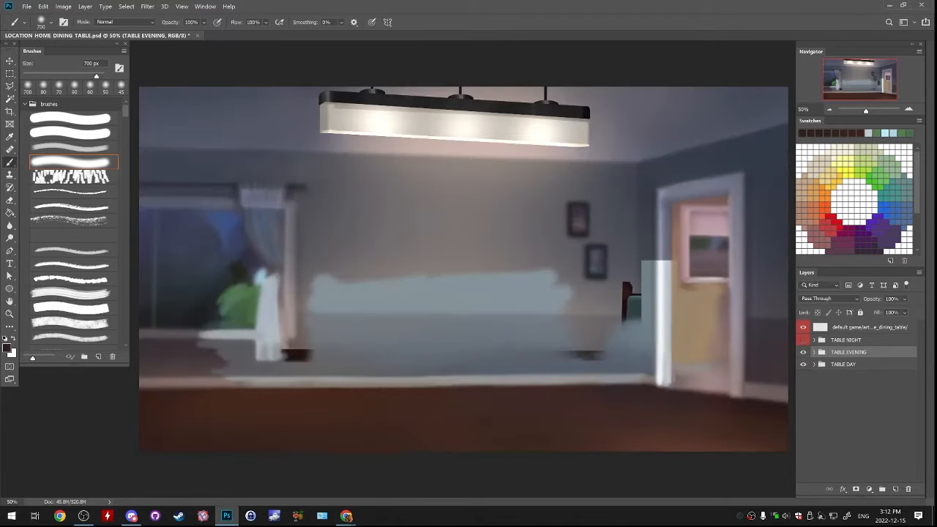
Compare the evening and day scenes by repeatedly hiding and showing the TABLE EVENING group
click(803, 352)
click(803, 352)
click(803, 352)
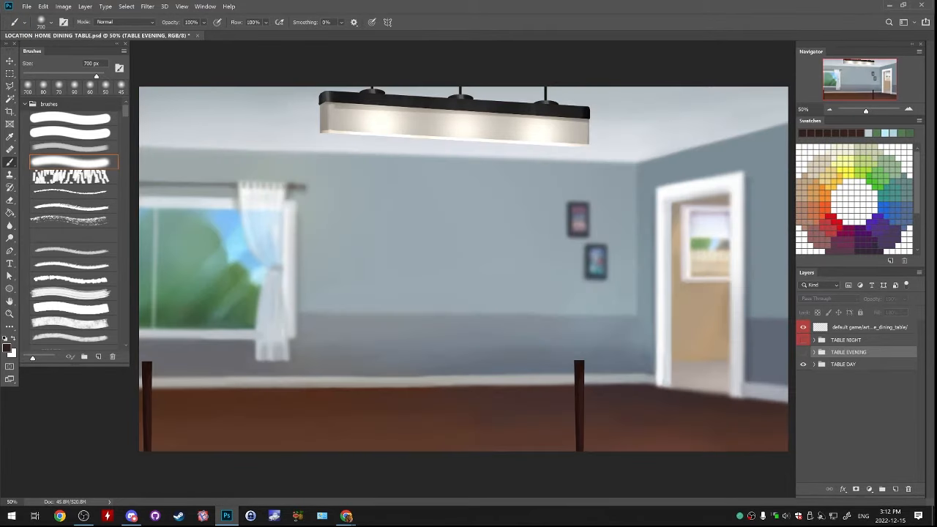
click(803, 353)
click(803, 352)
click(803, 352)
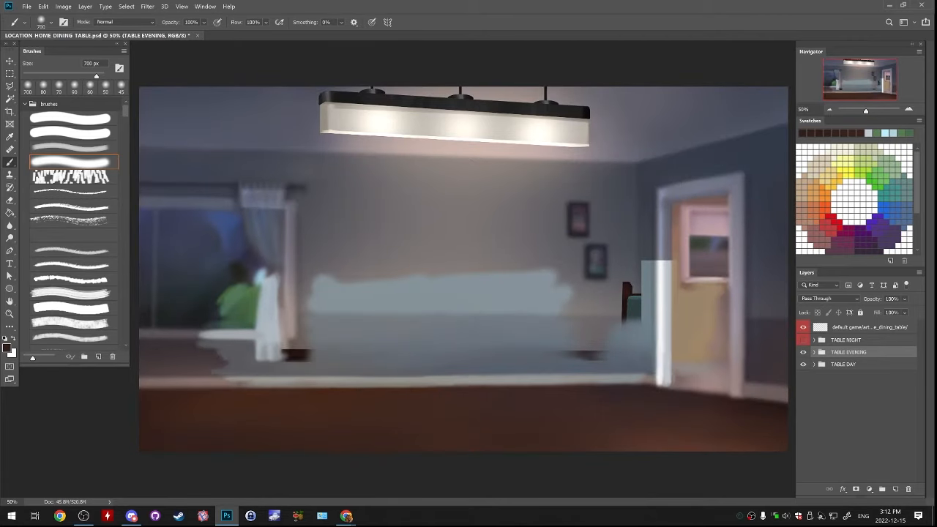
click(803, 352)
click(803, 352)
click(803, 352)
click(803, 352)
click(803, 353)
click(803, 352)
click(803, 353)
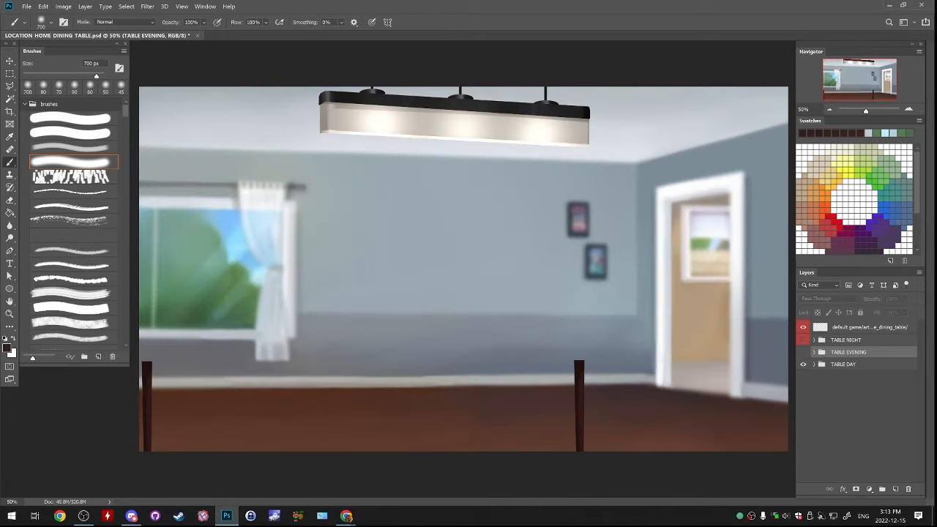
click(803, 352)
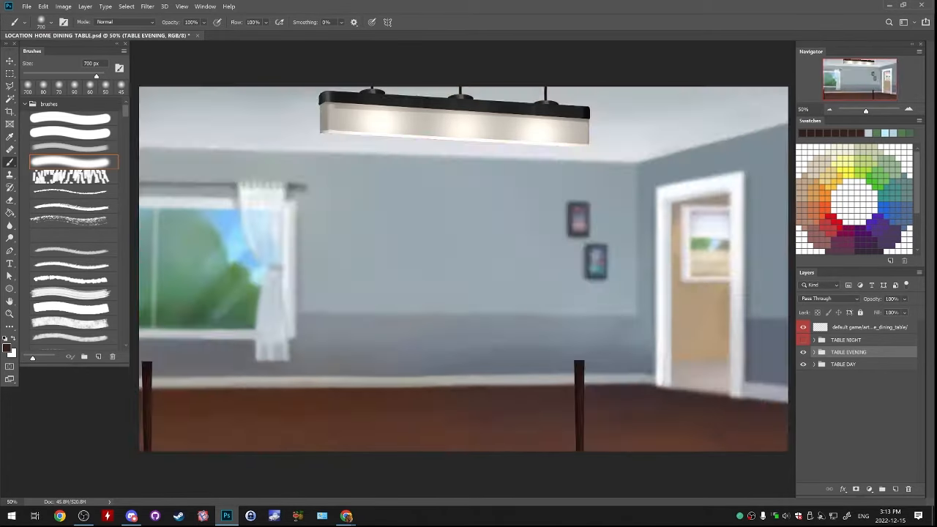
click(803, 352)
Collapse the 00/none/base/dusk.png folder, then collapse and hide the TABLE EVENING group
click(814, 352)
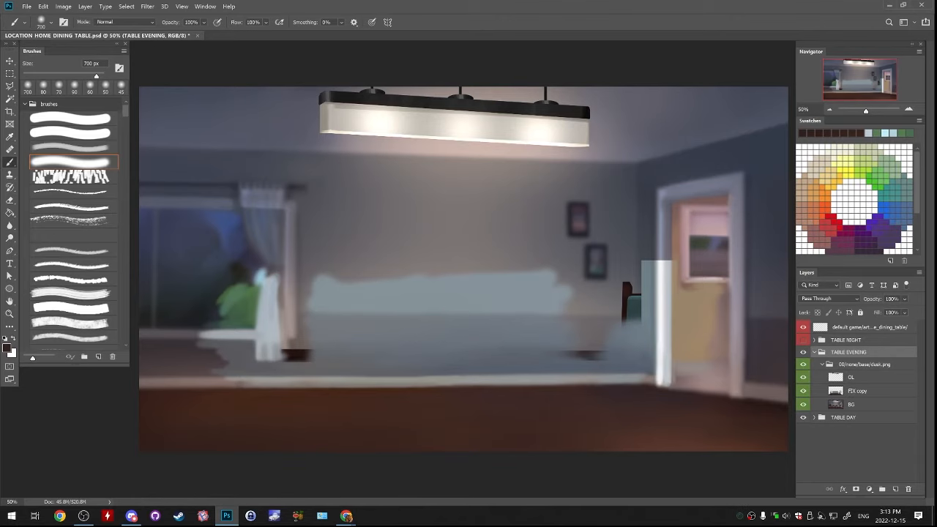
click(851, 377)
click(822, 365)
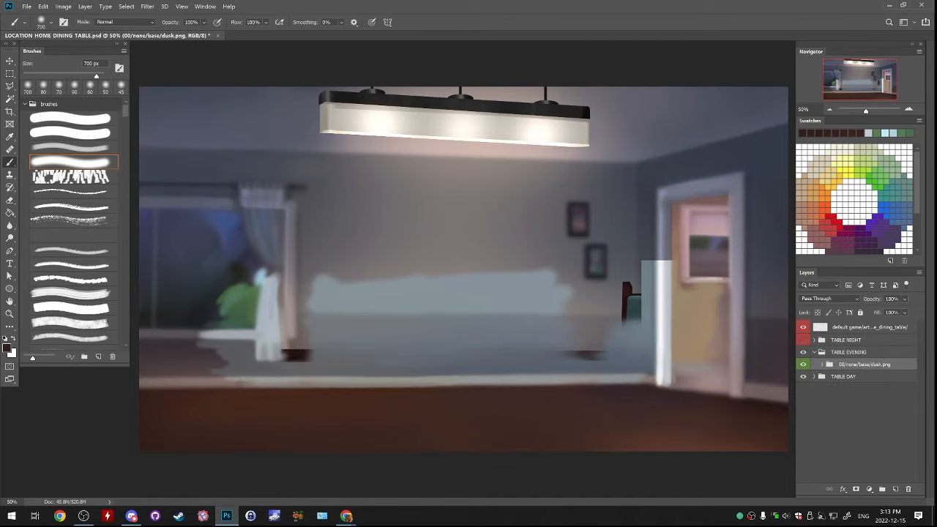
click(814, 352)
click(803, 352)
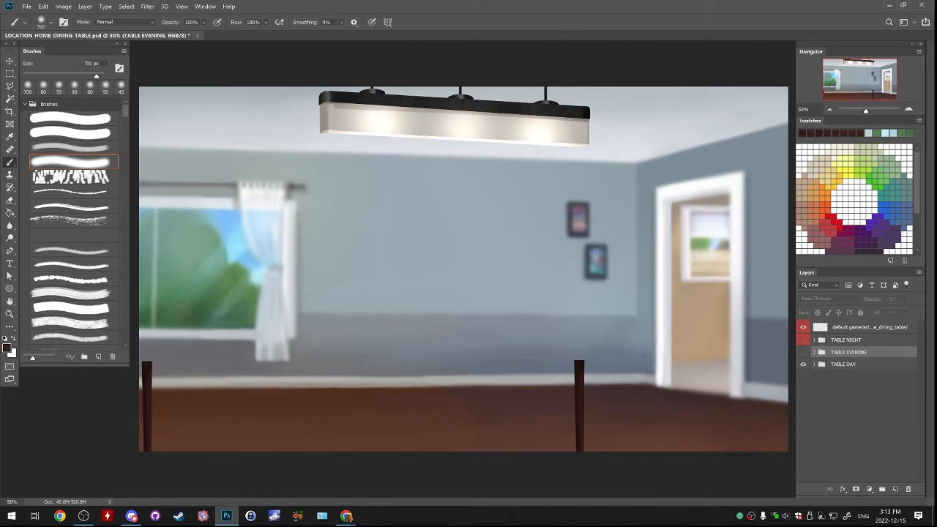
Show the chairs copy layer in the TABLE DAY group and place it in a new group
click(814, 364)
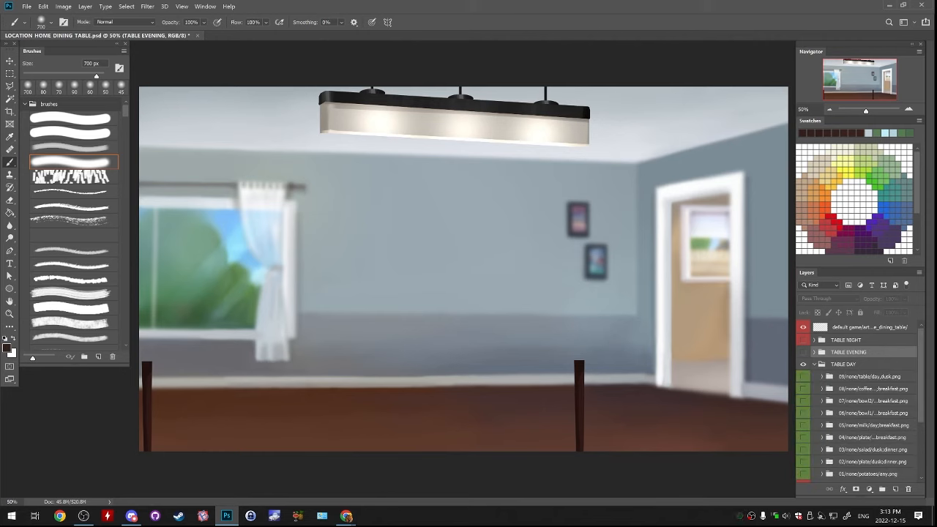
scroll(856, 402, down, 3)
click(822, 423)
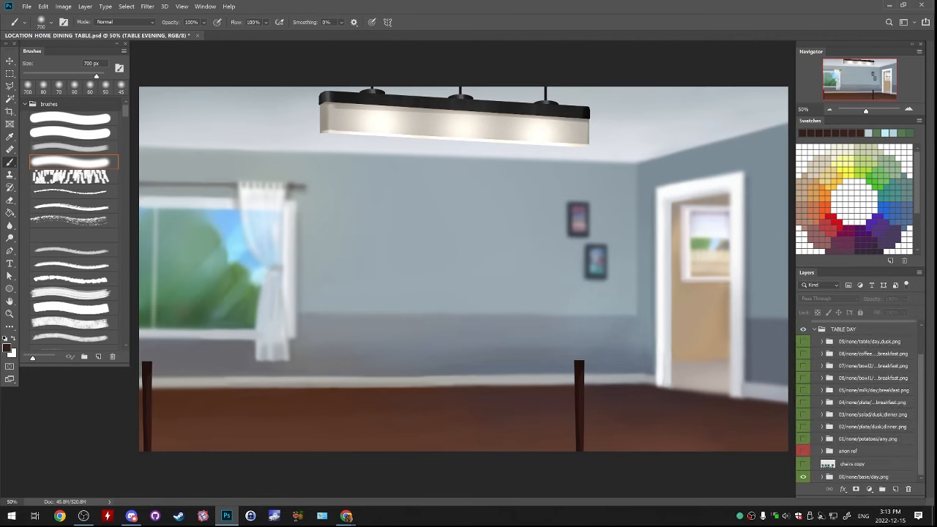
click(853, 463)
click(803, 464)
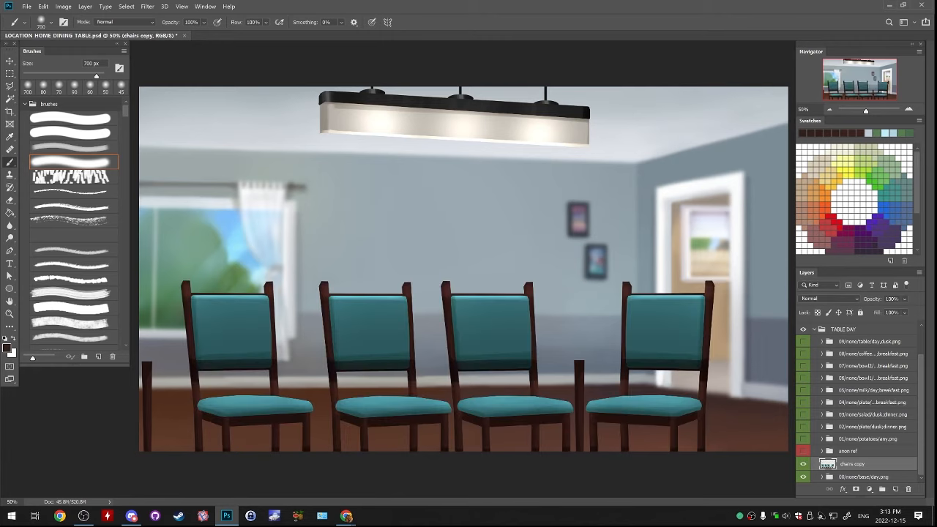
key(ctrl+g)
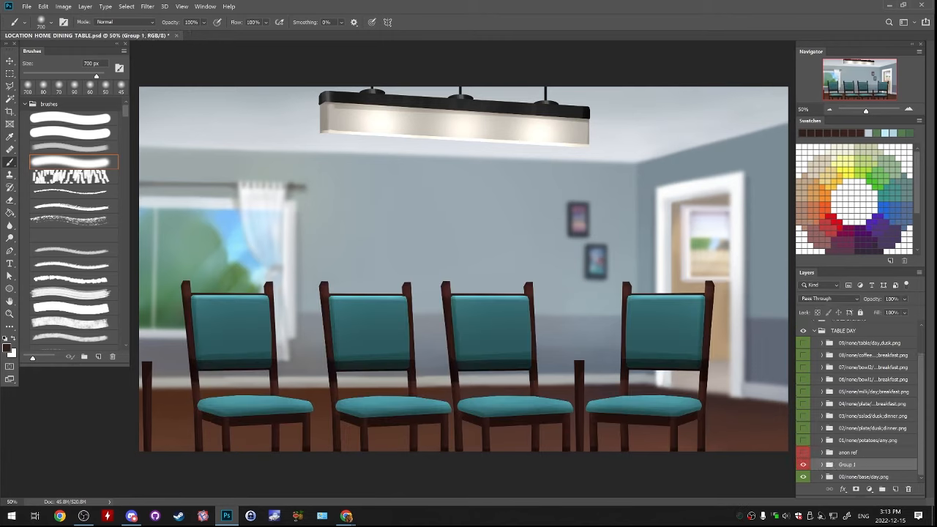
Rename the 00/none/base/day.png folder as 01/none/chairs/any.png, based on the copied name of the potatoes folder
double_click(868, 441)
key(ctrl+c)
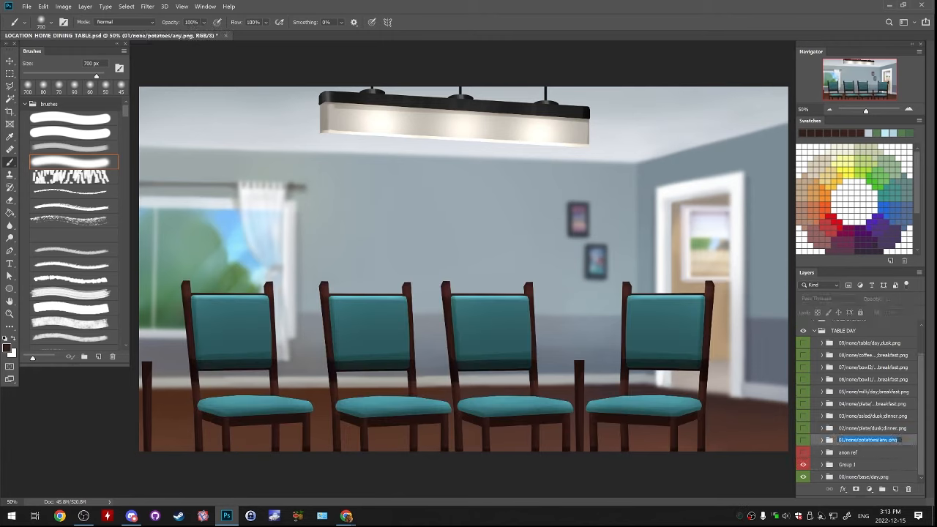
double_click(863, 477)
key(ctrl+v)
double_click(851, 476)
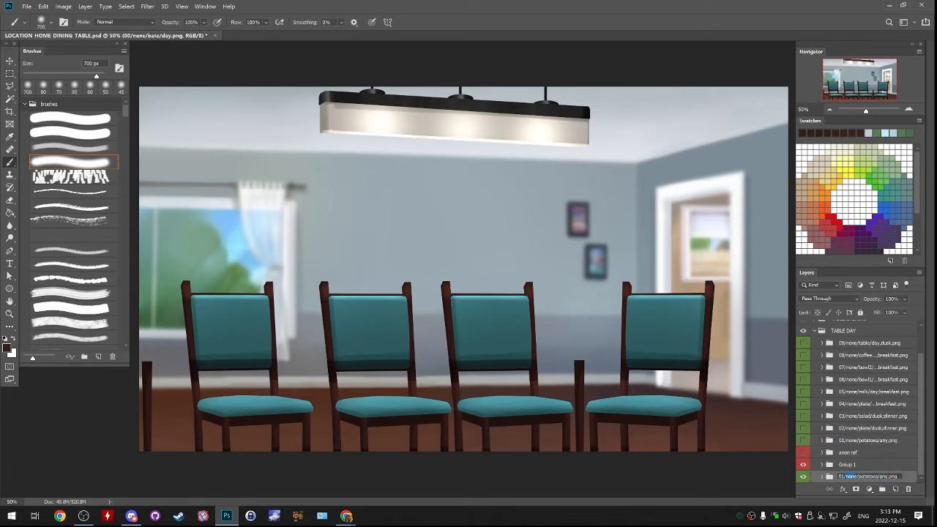
text(chairs)
key(ctrl+z)
double_click(869, 477)
text(chairs)
click(868, 440)
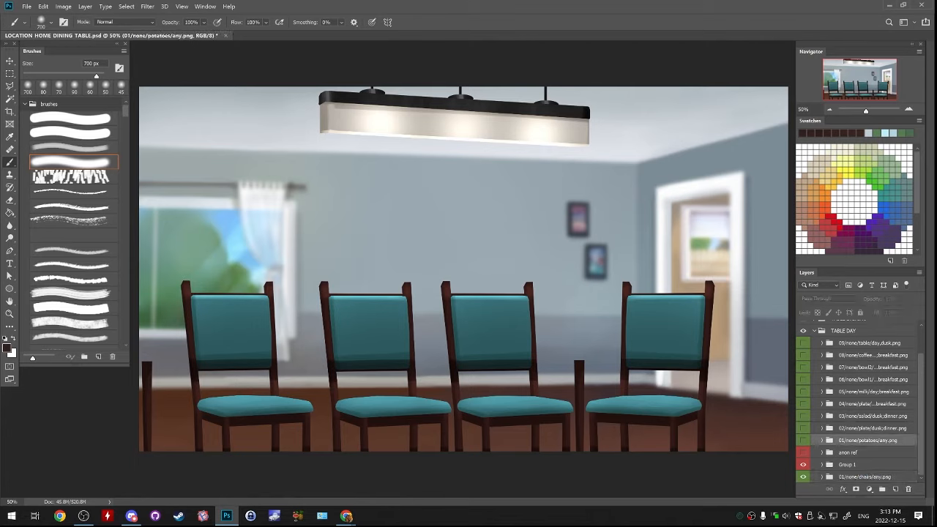
Check the potatoes and dinner plate folders against the chairs by briefly showing them
click(803, 440)
click(803, 429)
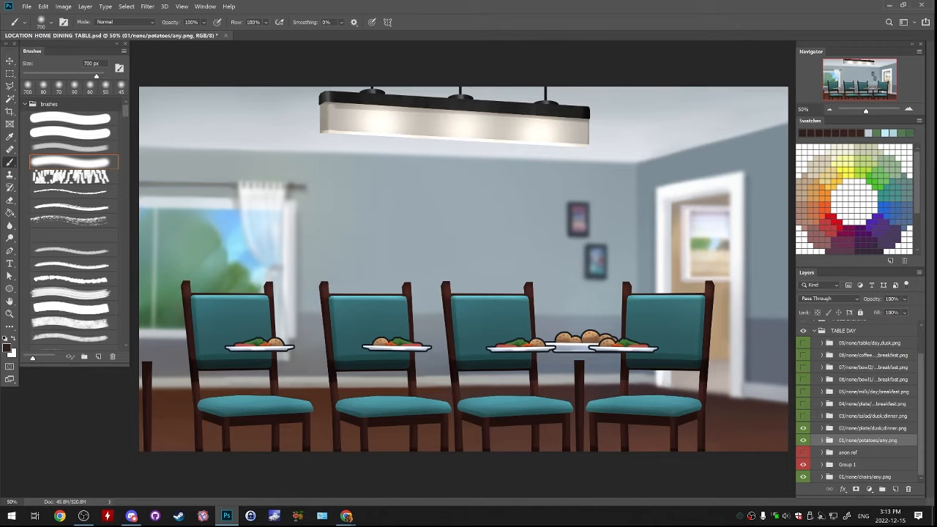
drag(803, 428, 803, 440)
ctrl+click(868, 441)
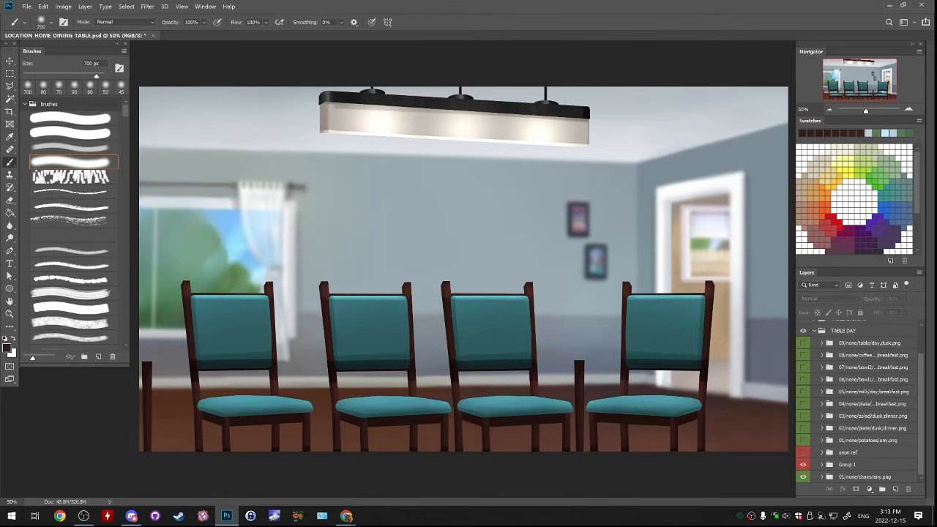
Try to rename the 01/none/chairs/any.png folder as 01/none/chairs/day.png
click(871, 476)
double_click(879, 476)
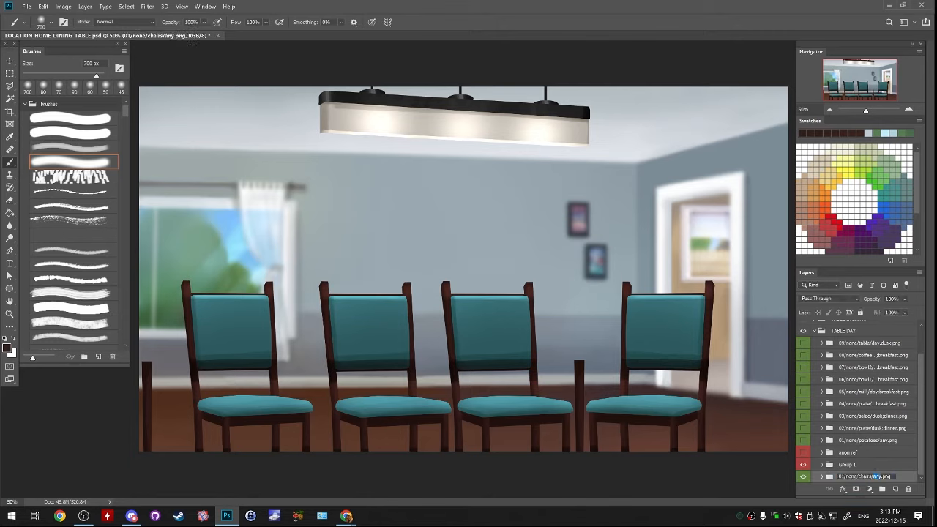
text(day)
key(Return)
key(ctrl+z)
Rename Group 1, holding the chairs copy layer, as 01/none/chairs/any.png using the name copied from the folder beneath it
click(822, 476)
scroll(822, 472, down, 3)
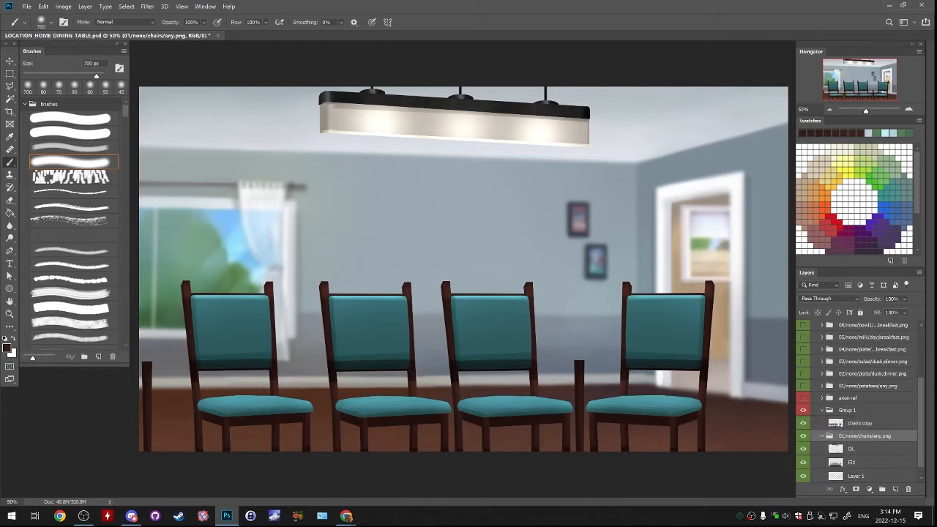
double_click(865, 423)
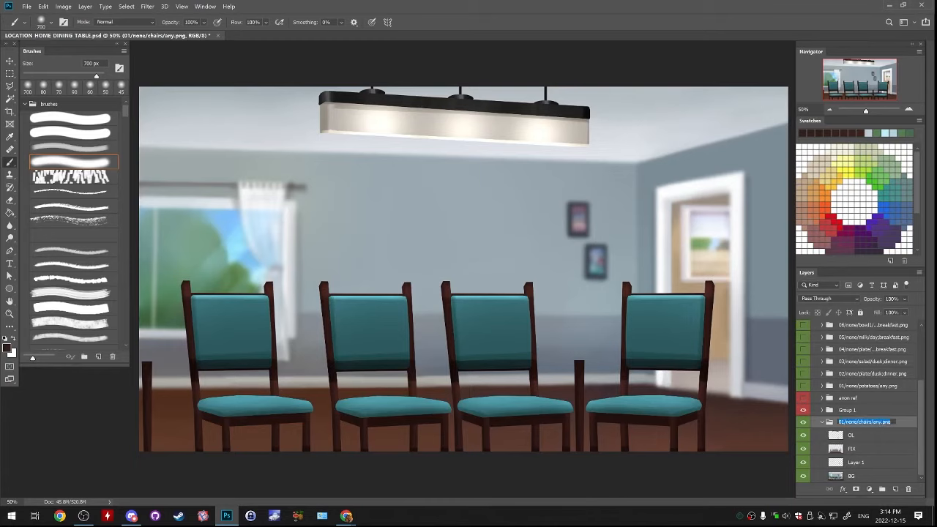
key(ctrl+c)
double_click(847, 410)
key(ctrl+v)
Rename the background folder below the chairs group as 00/none/base/any.png and collapse it
double_click(864, 423)
click(863, 423)
key(BackSpace)
text(0)
key(Return)
double_click(864, 422)
drag(859, 423, 869, 423)
text(base)
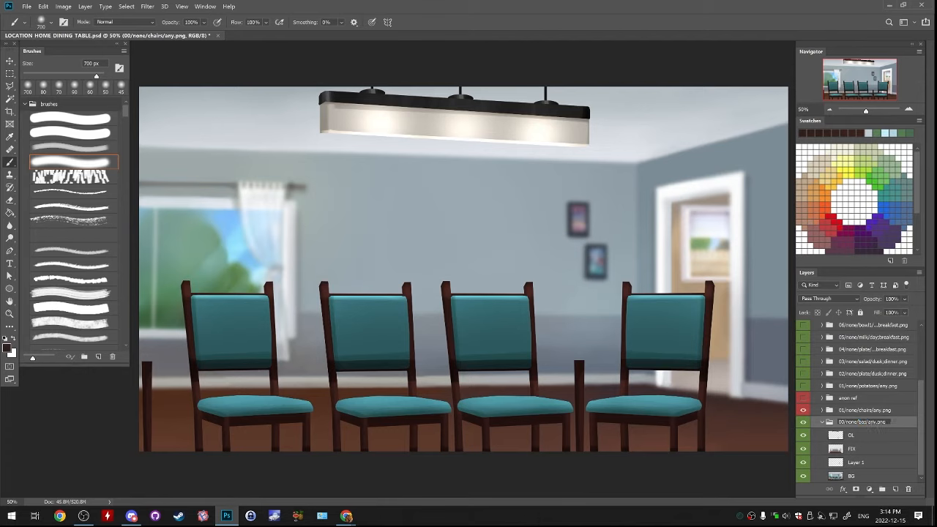
key(Return)
click(822, 423)
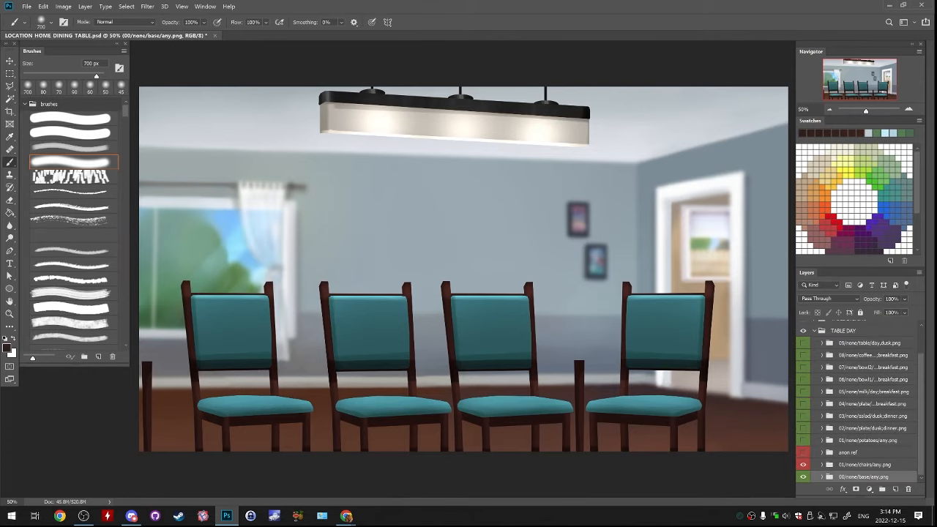
Give the 01/none/chairs/any.png folder a green colour label and briefly toggle the anon ref folder's visibility
click(865, 464)
right_click(830, 465)
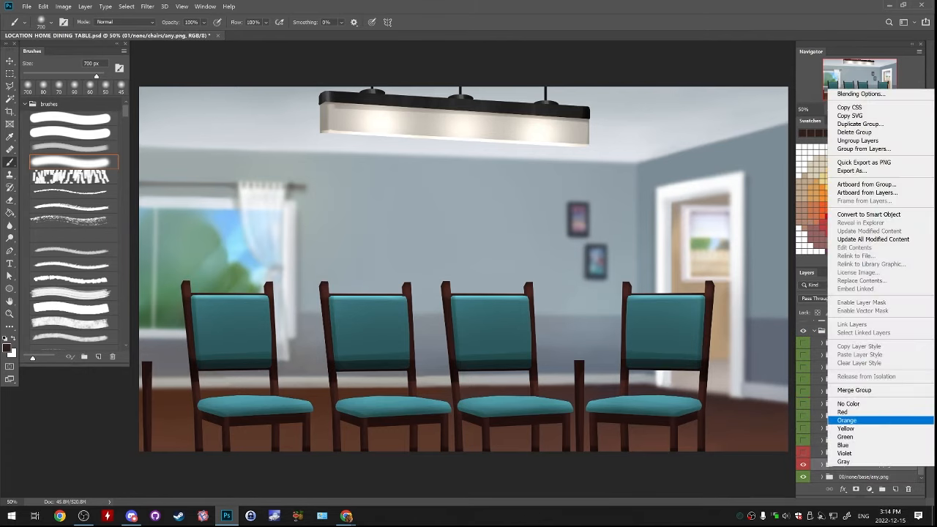
click(845, 437)
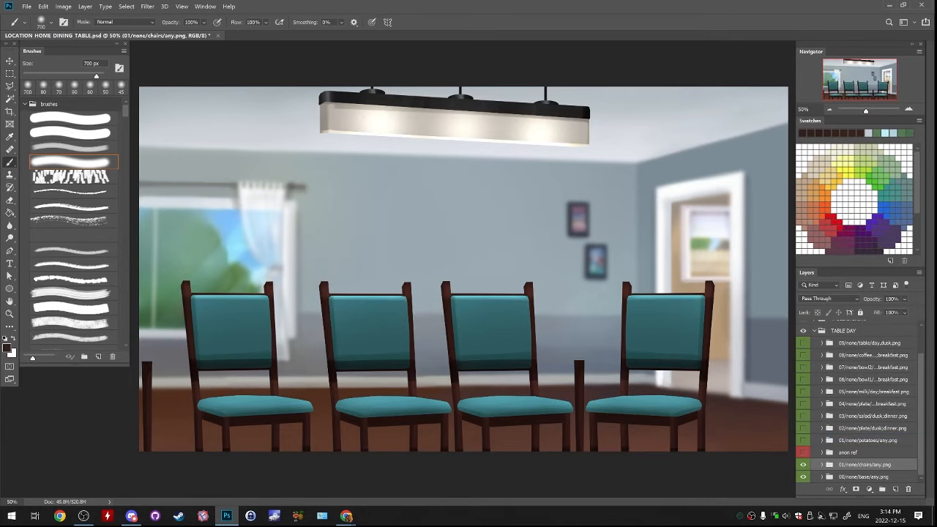
click(803, 453)
click(803, 452)
click(847, 453)
Renumber the potatoes folder to start with 02 and the dinner plate folder to start with 03
double_click(867, 440)
click(845, 440)
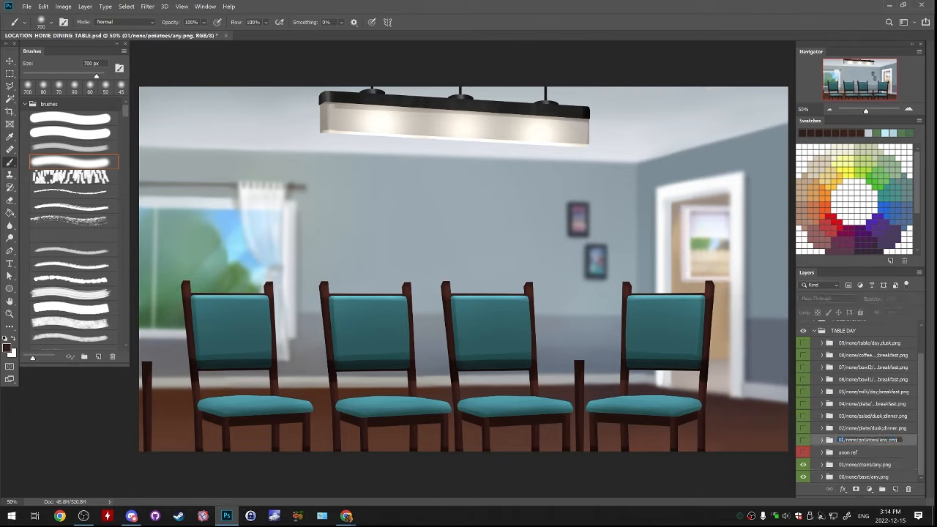
text(02)
key(shift+Tab)
key(Home)
key(shift+Right)
key(shift+Right)
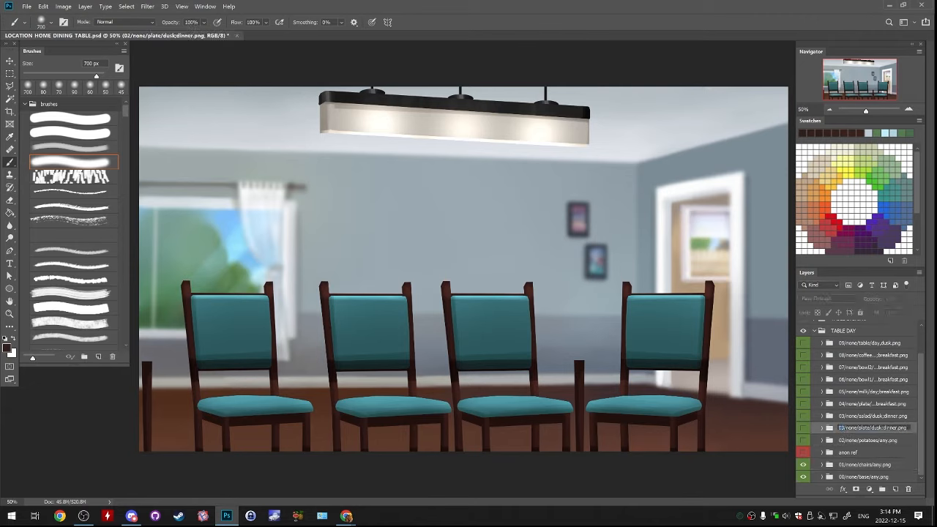
text(03)
Renumber the salad folder to start with 04 and the breakfast plate folder to start with 05
key(shift+Tab)
key(Home)
key(shift+Right)
key(shift+Right)
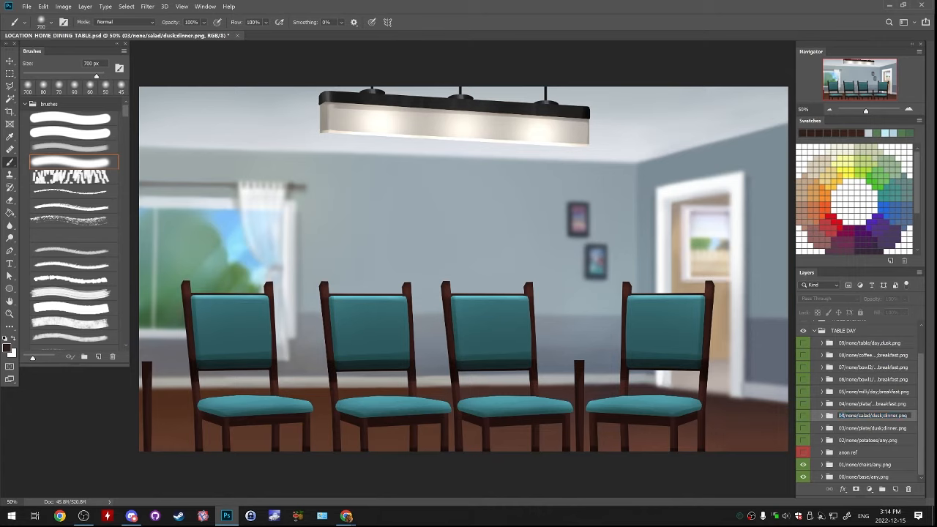
text(04)
key(shift+Tab)
key(Home)
key(shift+Right)
key(shift+Right)
text(05)
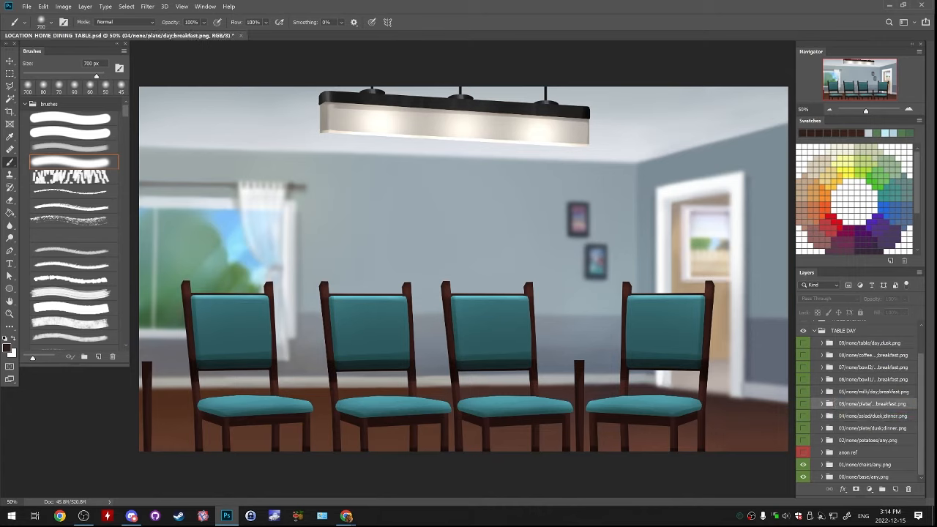
Renumber the milk folder to start with 06 and the bowl1 folder to start with 07
key(shift+Tab)
key(Home)
key(shift+Right)
key(shift+Right)
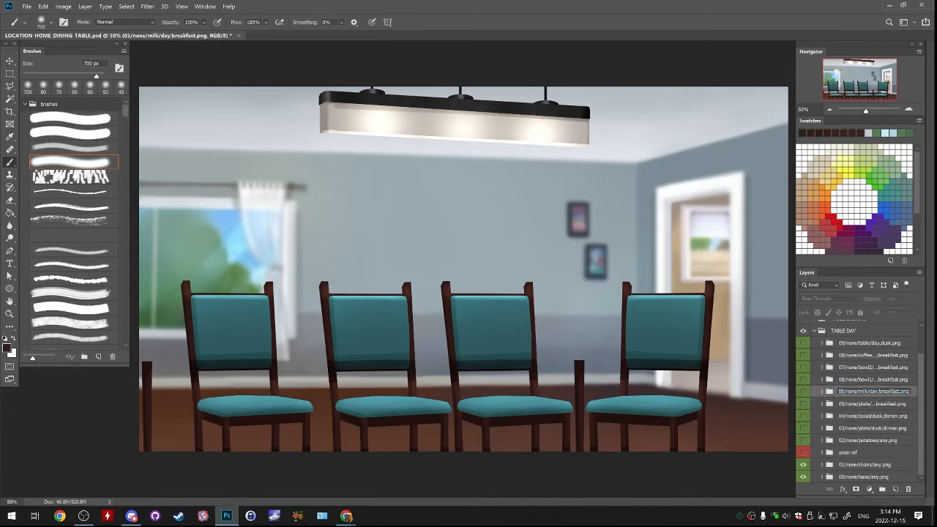
text(06)
key(shift+Tab)
key(Home)
key(shift+Right)
key(shift+Right)
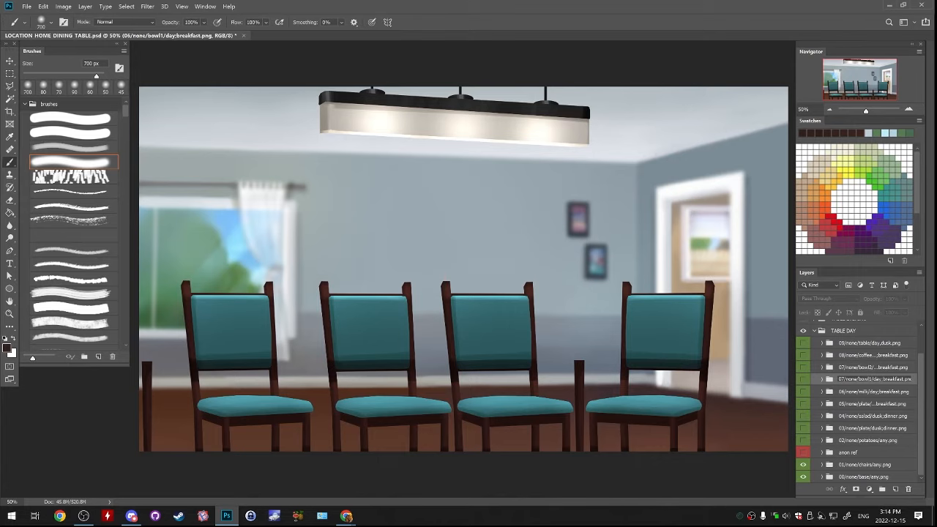
key(Return)
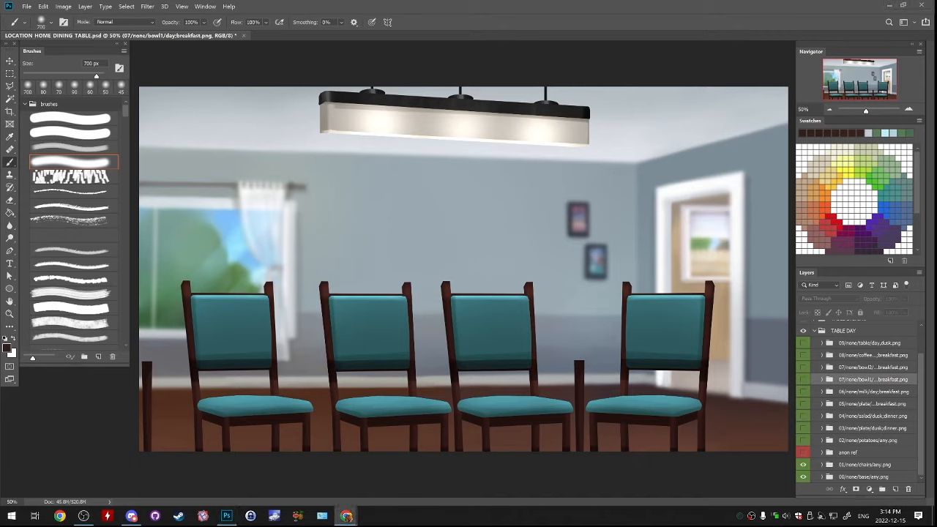
Renumber the bowl2, coffee and table folders to start with 08, 09 and 10 respectively
scroll(856, 401, up, 1)
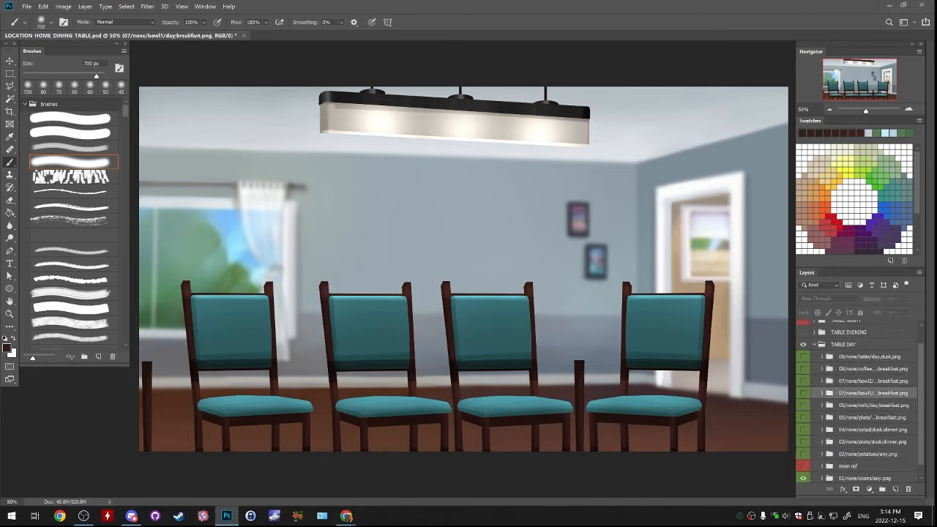
double_click(872, 381)
drag(845, 381, 838, 381)
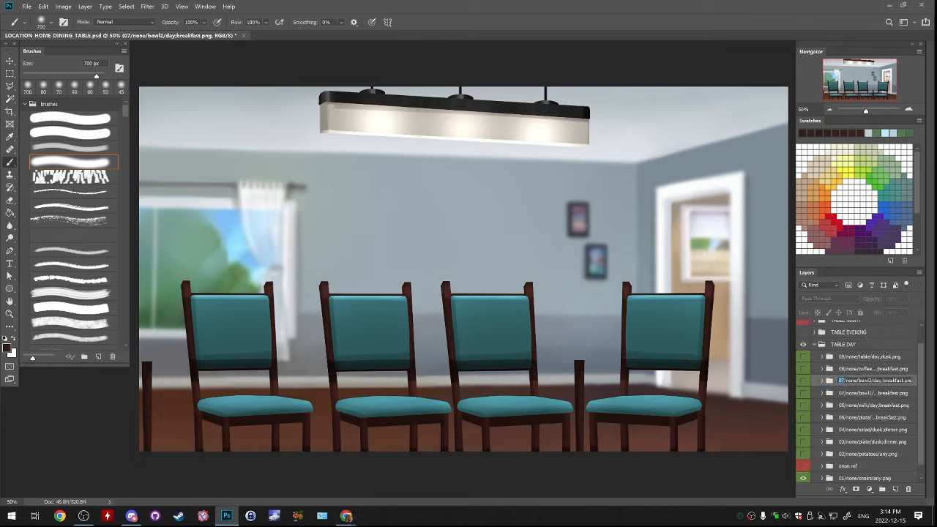
text(08)
key(shift+Tab)
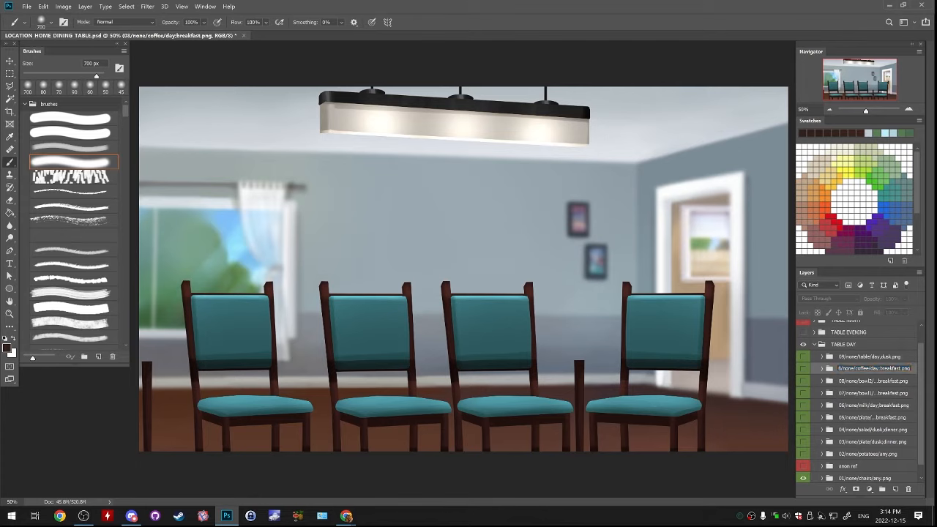
text(09)
key(shift+Tab)
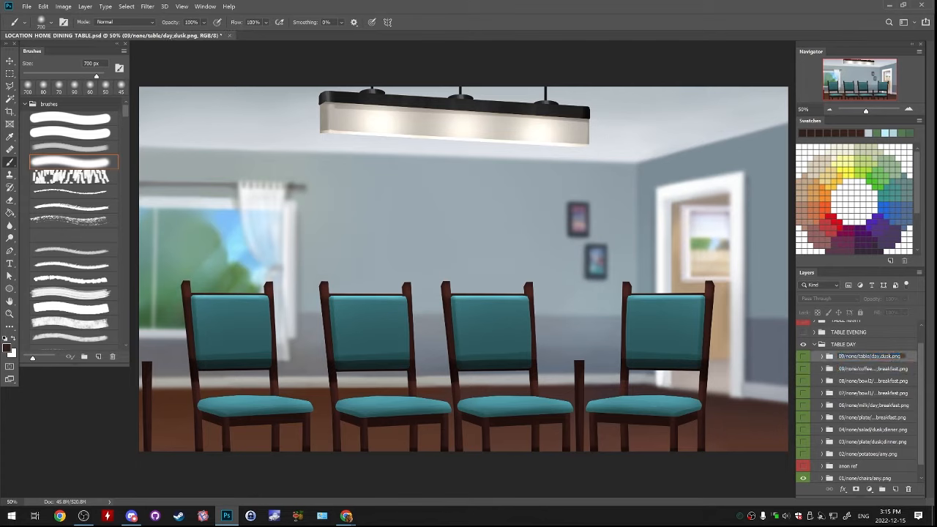
text(10)
key(Return)
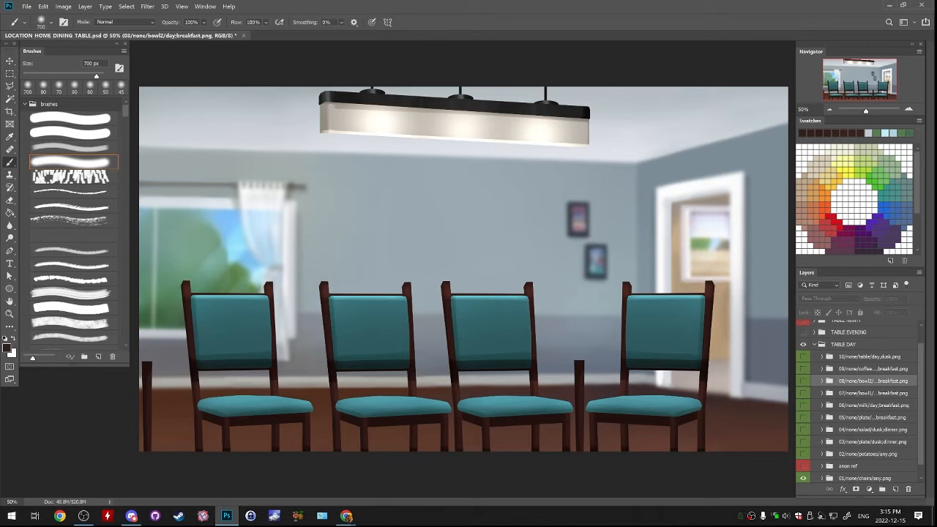
Step through the renumbered TABLE DAY folders, from the table folder down towards the chairs, to check their order
key(alt+bracketright)
key(alt+bracketright)
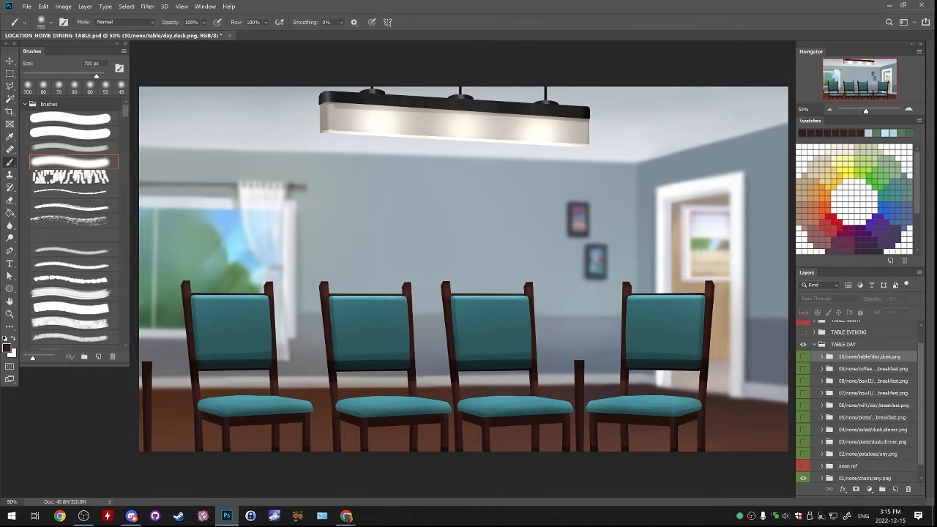
key(alt+bracketleft)
key(alt+bracketleft)
key(alt+bracketleft)
key(alt+bracketleft)
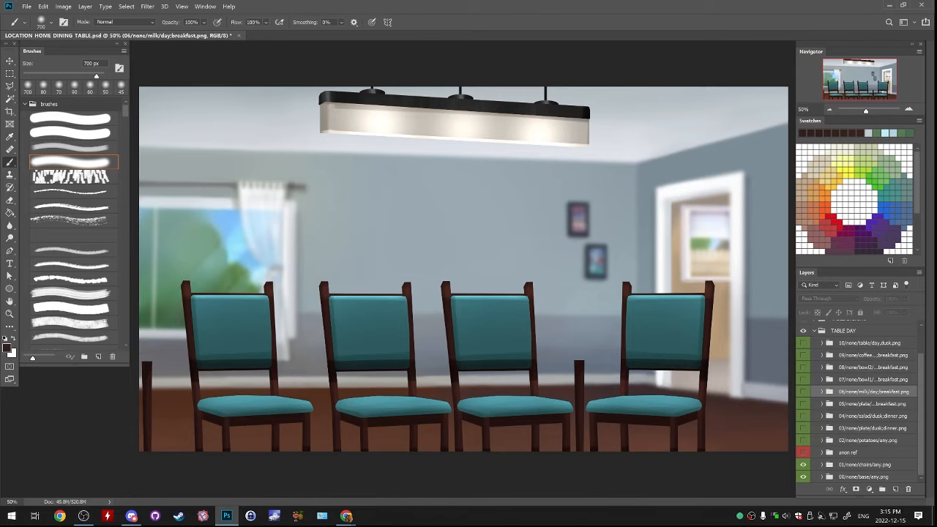
key(alt+bracketleft)
key(alt+bracketleft)
key(alt+bracketleft)
key(alt+bracketleft)
key(alt+bracketleft)
key(alt+bracketleft)
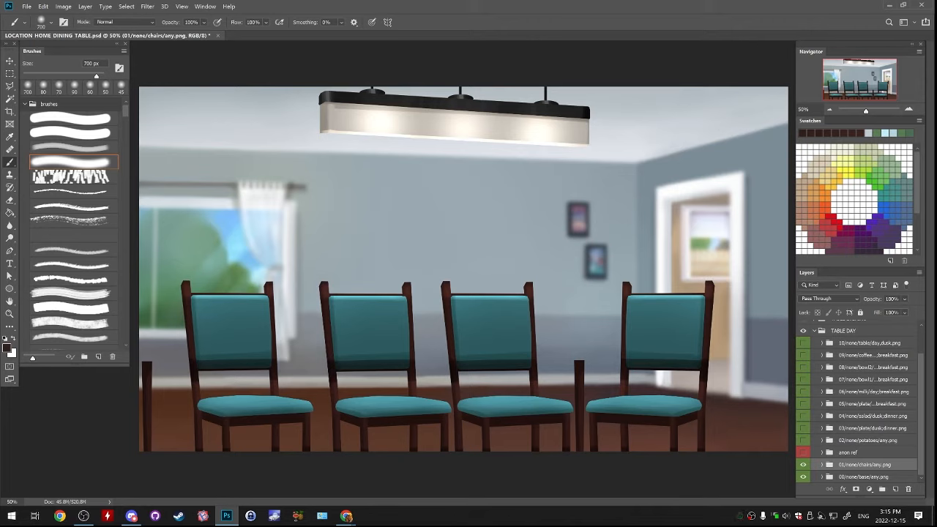
Check the chairs and base folders of the TABLE DAY group separately by briefly hiding each one
click(803, 465)
click(803, 465)
click(803, 476)
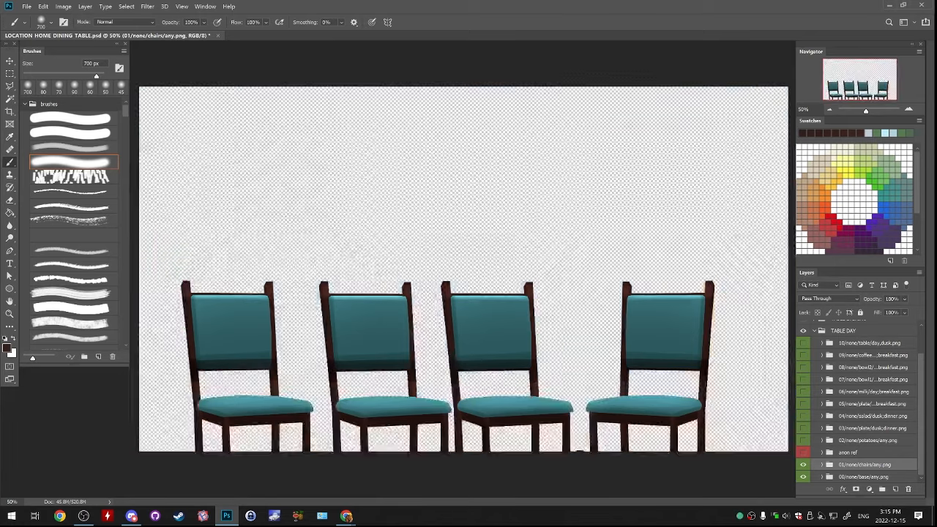
click(803, 476)
Duplicate the chairs and base folders of TABLE DAY and move the copies into the TABLE EVENING group
shift+click(863, 477)
right_click(865, 467)
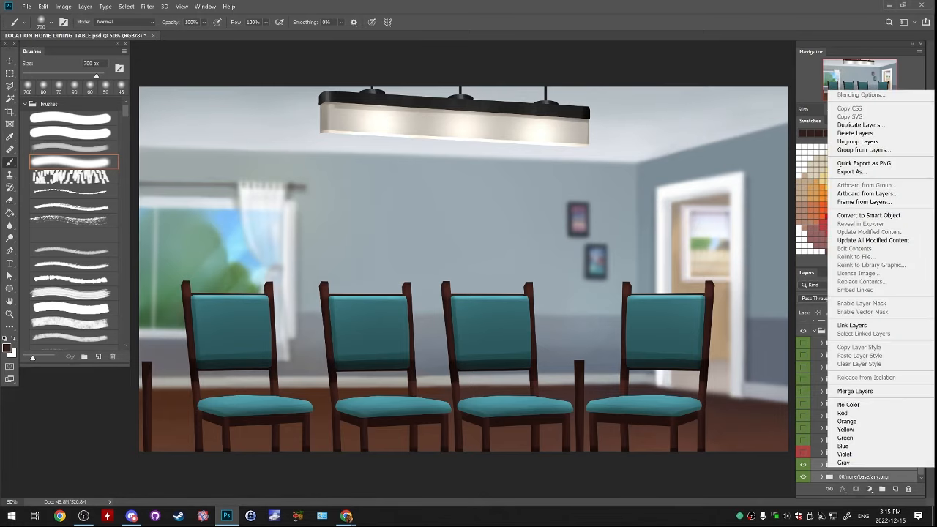
click(864, 124)
key(Return)
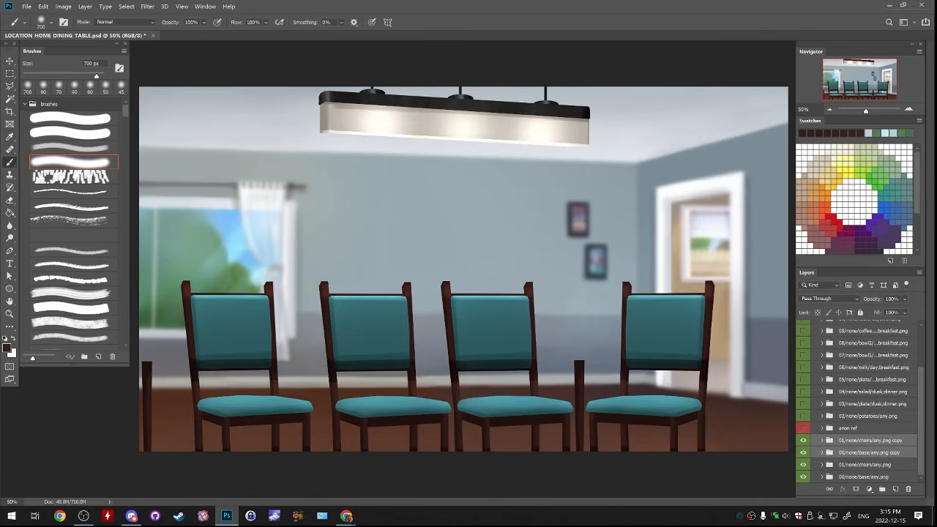
drag(864, 131, 864, 352)
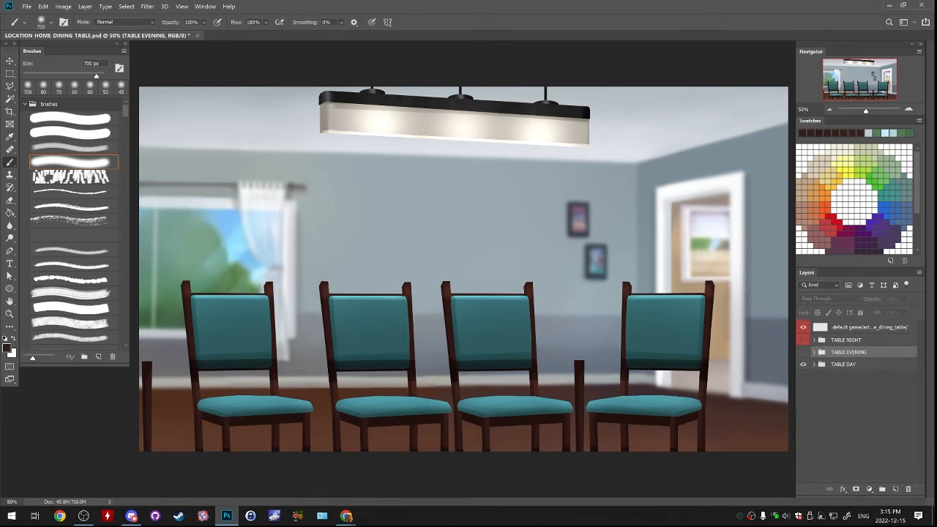
click(870, 364)
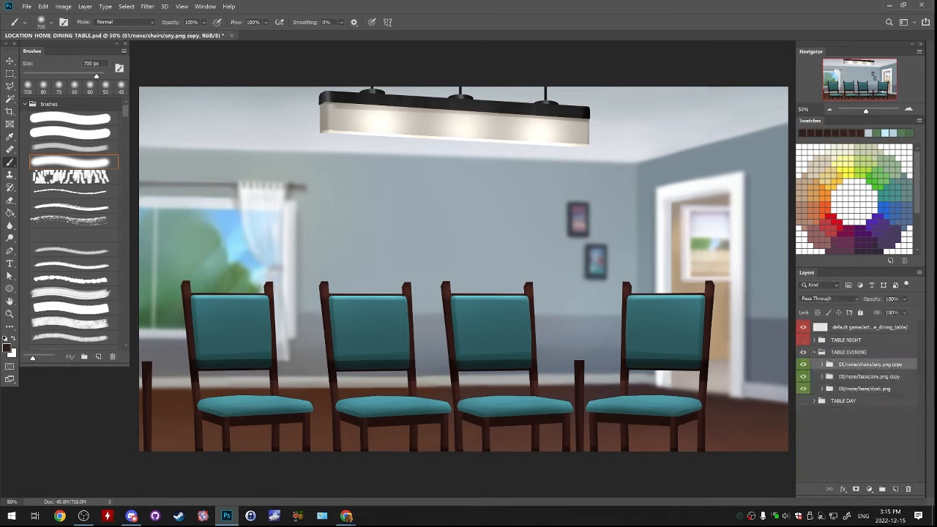
Replace "any" with "dusk" in the names of the copied base and chairs folders in TABLE EVENING
click(869, 377)
double_click(864, 389)
double_click(873, 388)
key(ctrl+c)
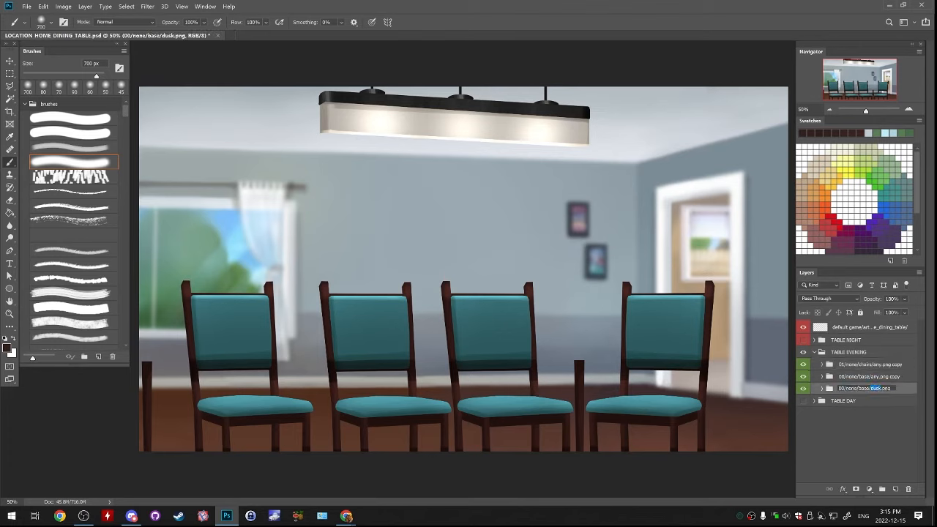
key(shift+Tab)
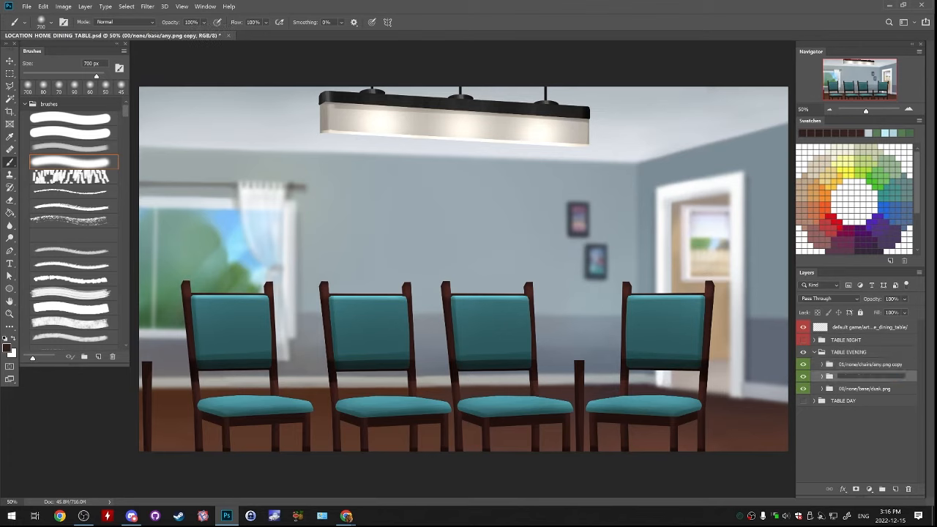
double_click(876, 377)
key(ctrl+v)
key(shift+Tab)
double_click(875, 363)
key(ctrl+v)
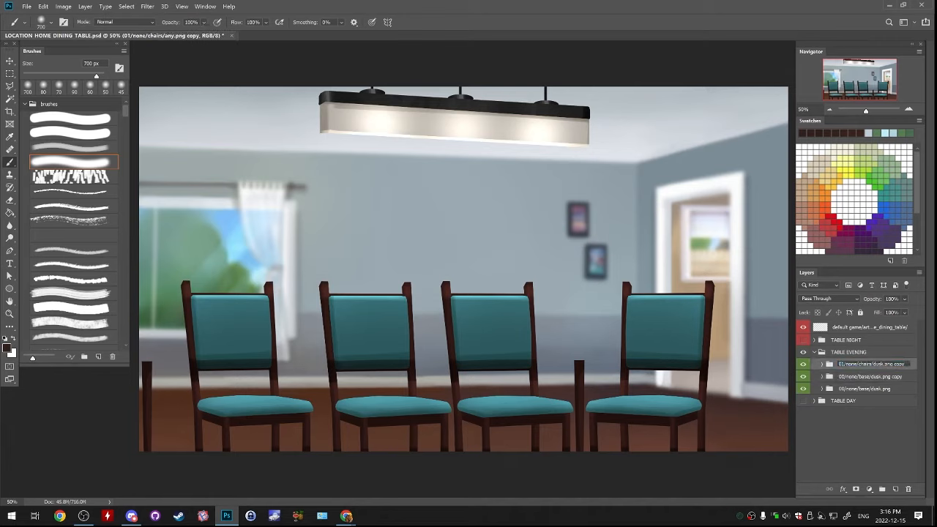
Remove the "copy" suffix, naming the duplicated folders 01/none/chairs/dusk.png and 00/none/base/dusk.png
key(End)
key(BackSpace)
key(BackSpace)
key(BackSpace)
key(BackSpace)
key(BackSpace)
key(Tab)
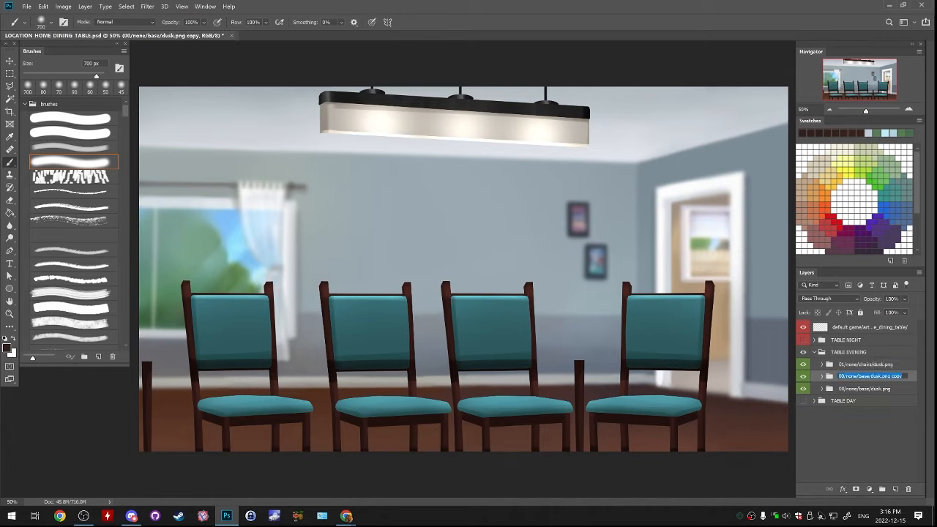
key(End)
key(BackSpace)
key(BackSpace)
key(BackSpace)
key(BackSpace)
key(BackSpace)
key(Tab)
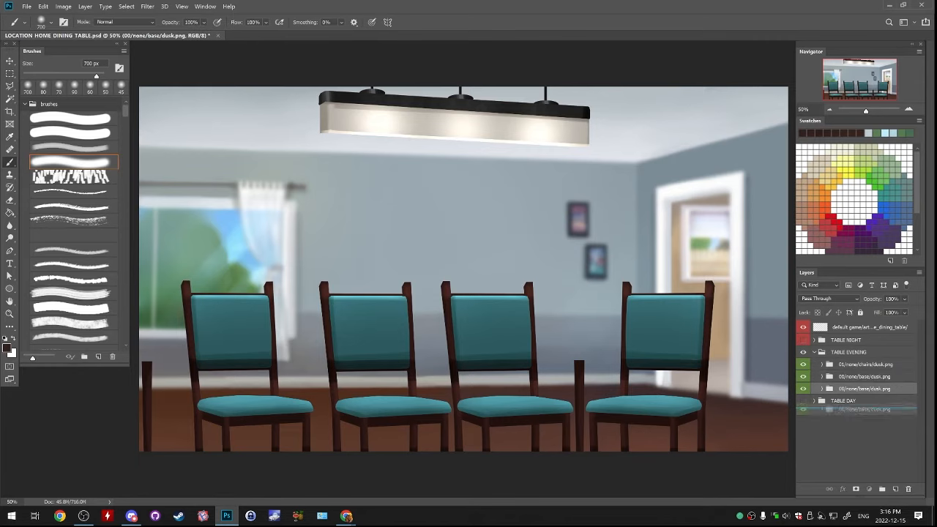
Move the original evening background folder above the chairs folder in TABLE EVENING and rename it ref
drag(868, 388, 867, 359)
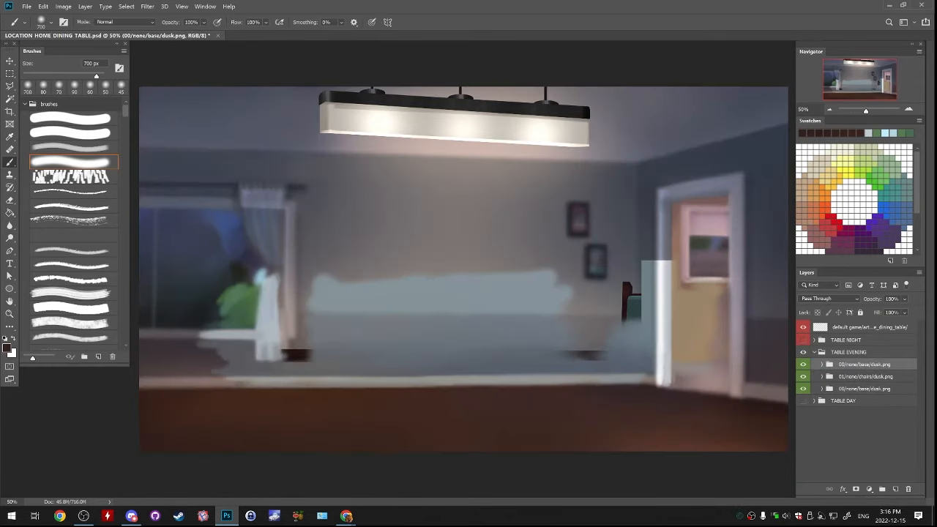
double_click(867, 364)
text(ref)
key(Return)
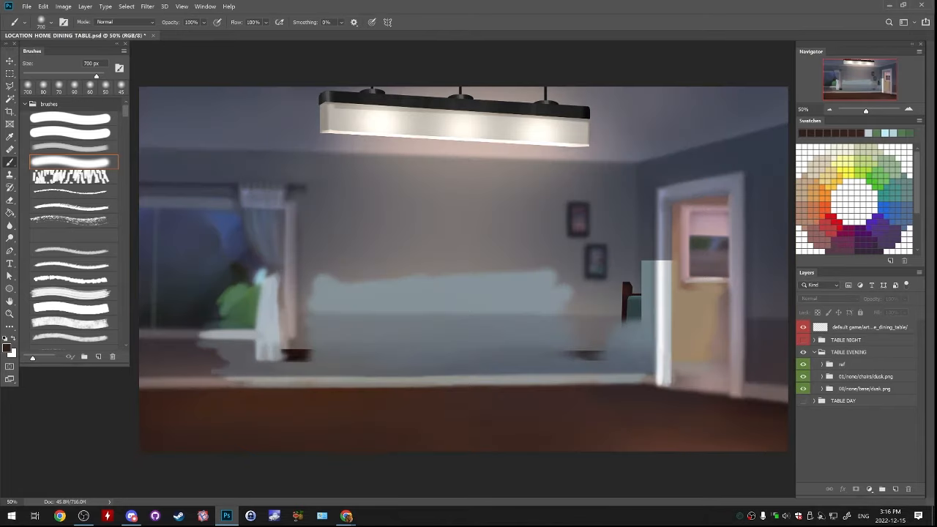
Compare the ref folder with the copied day background, and leave the ref and 01/none/chairs/dusk.png folders hidden
click(803, 363)
click(803, 364)
click(803, 364)
click(803, 376)
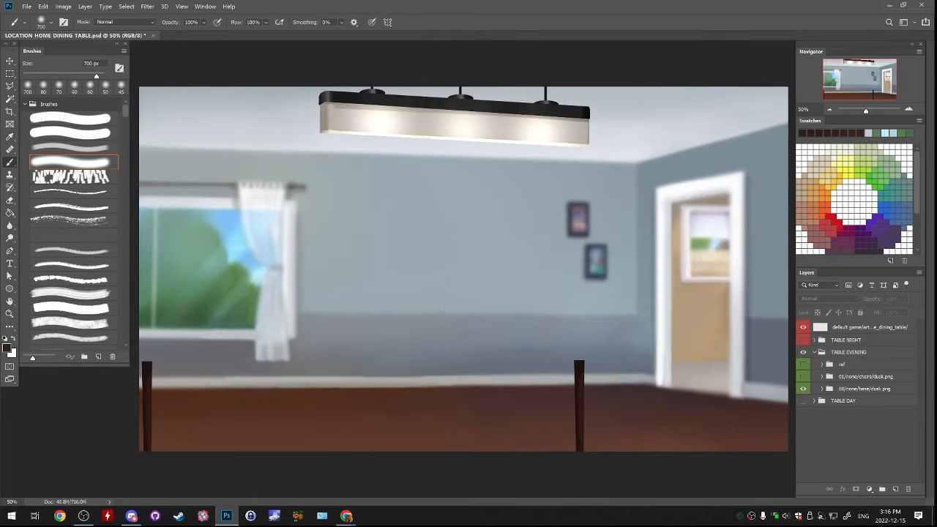
Merge the FIX, Layer 1 and BG layers of the evening base folder into one layer and duplicate the result
click(822, 389)
click(851, 402)
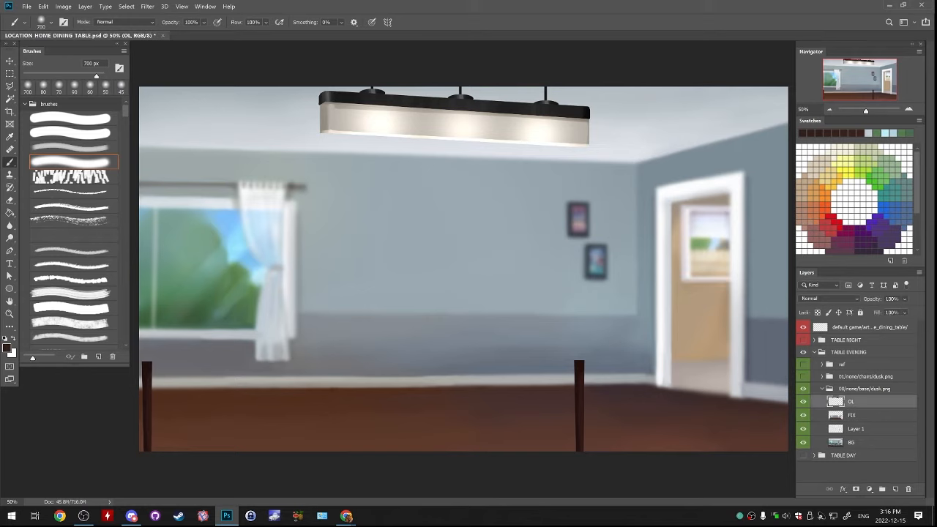
click(835, 415)
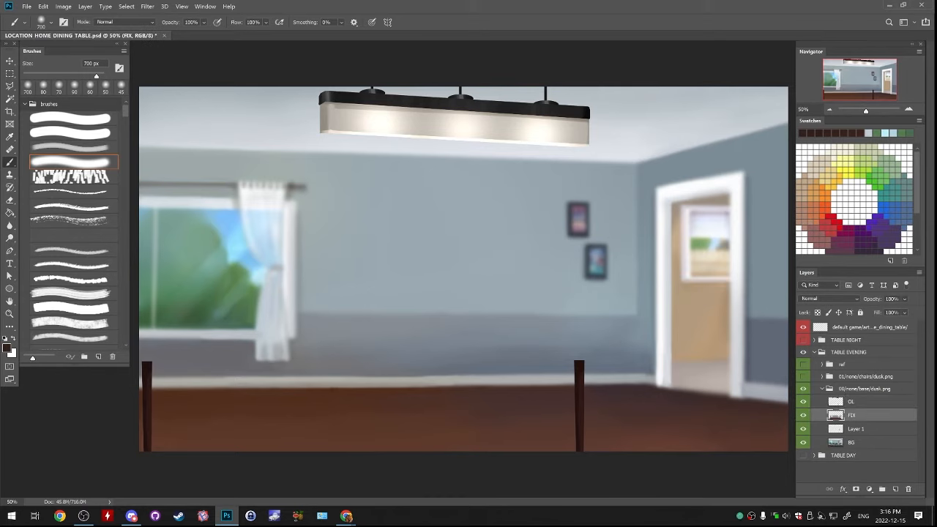
shift+click(855, 443)
key(ctrl+e)
right_click(858, 416)
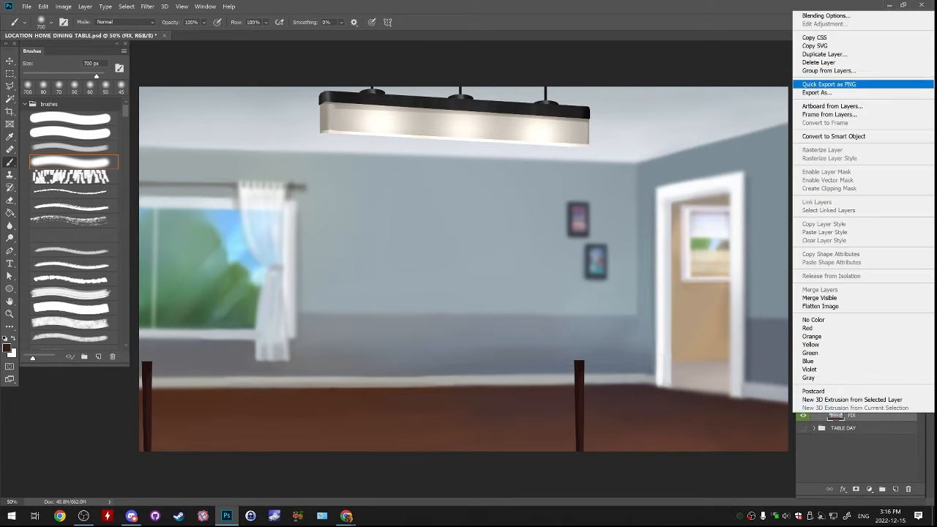
click(842, 54)
key(Return)
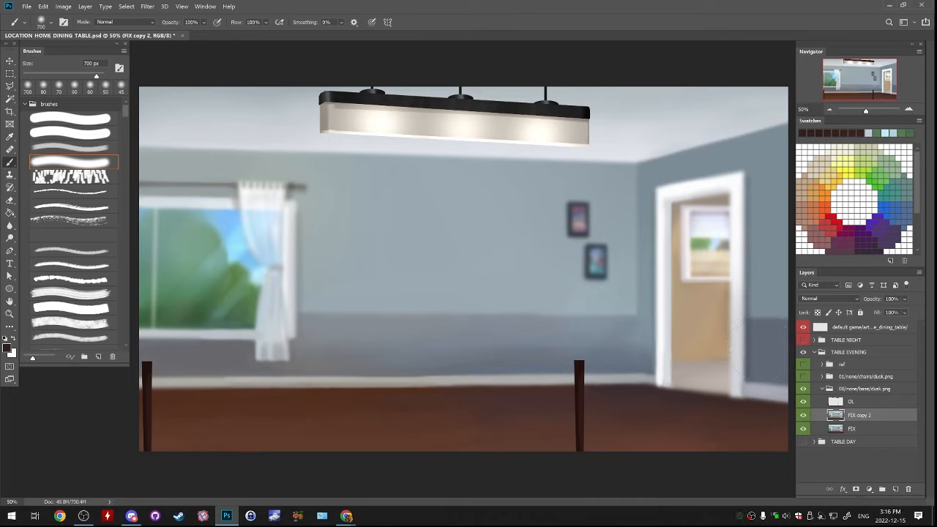
key(ctrl+comma)
key(ctrl+comma)
key(ctrl+comma)
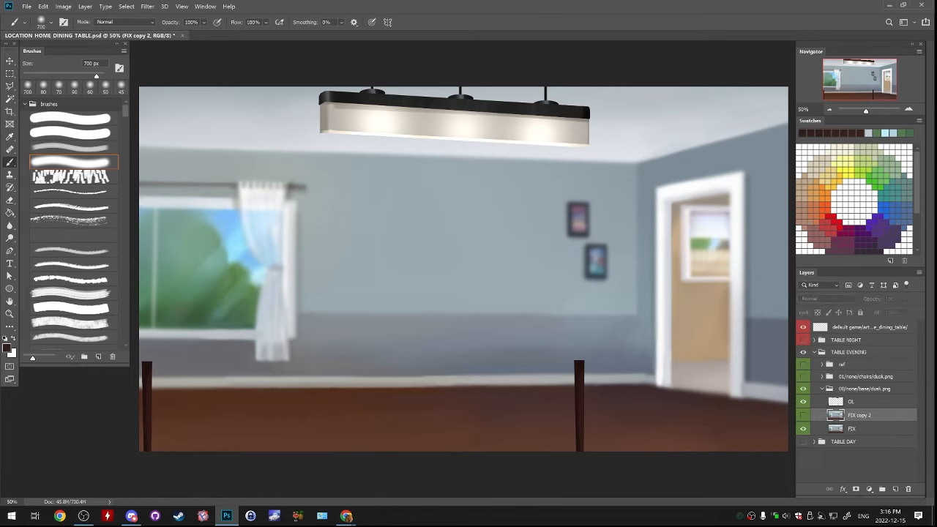
key(ctrl+comma)
key(ctrl+comma)
key(ctrl+comma)
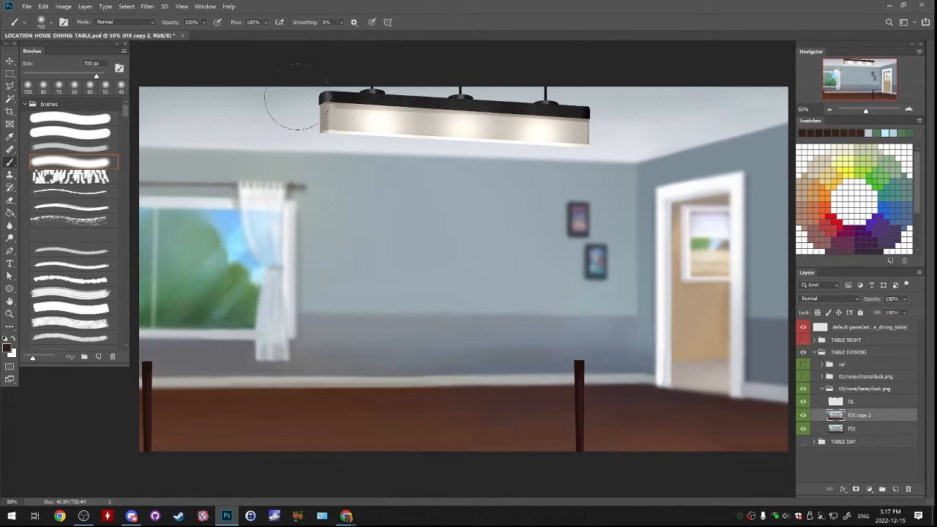
Darken the duplicated FIX layer with brightness -58 and contrast 33, and compare it with the layer beneath
click(63, 7)
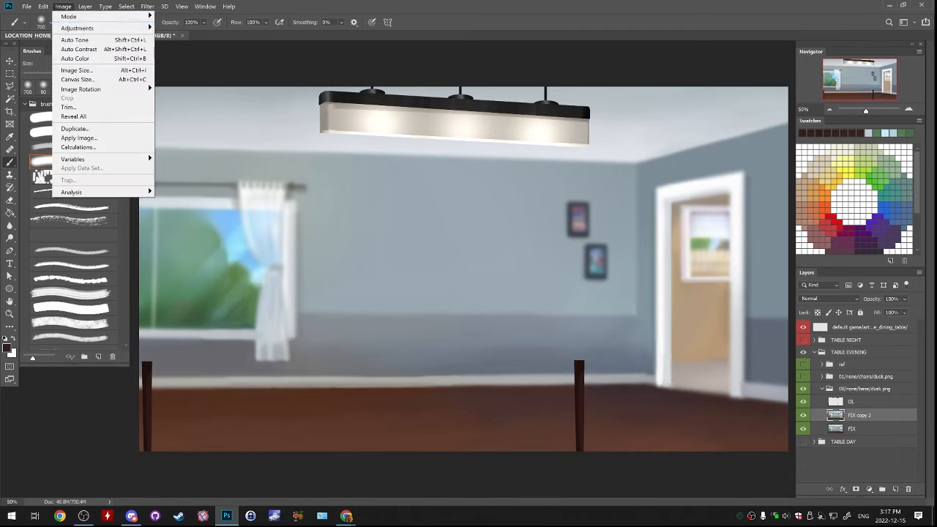
mouse_move(81, 28)
click(183, 28)
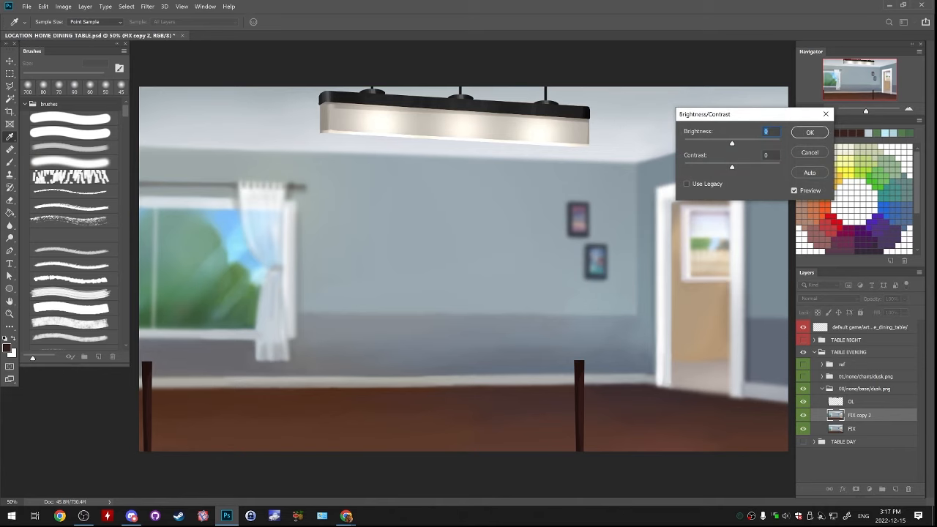
drag(732, 144, 750, 167)
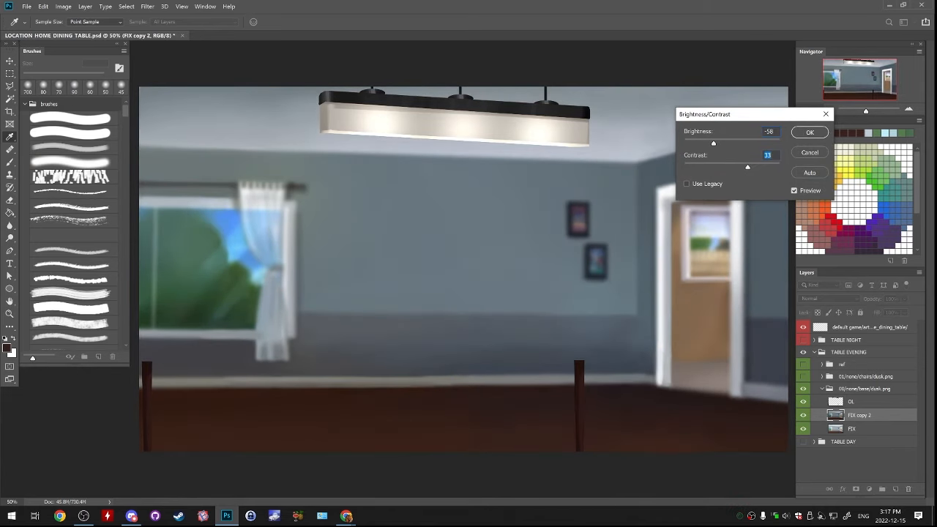
click(809, 132)
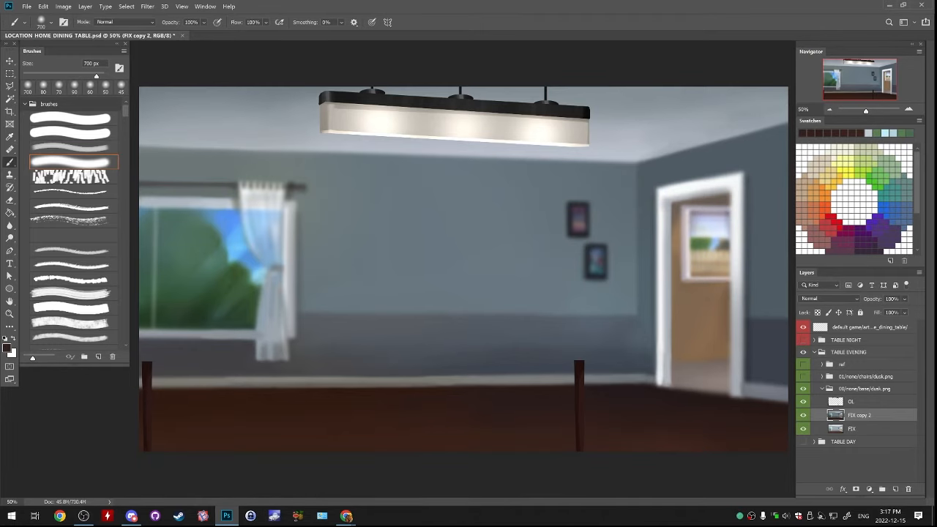
click(63, 6)
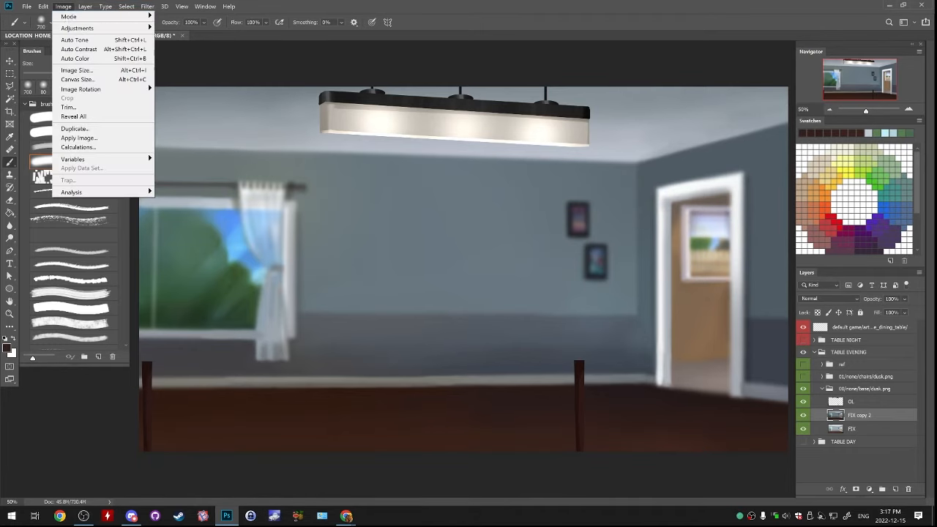
mouse_move(76, 27)
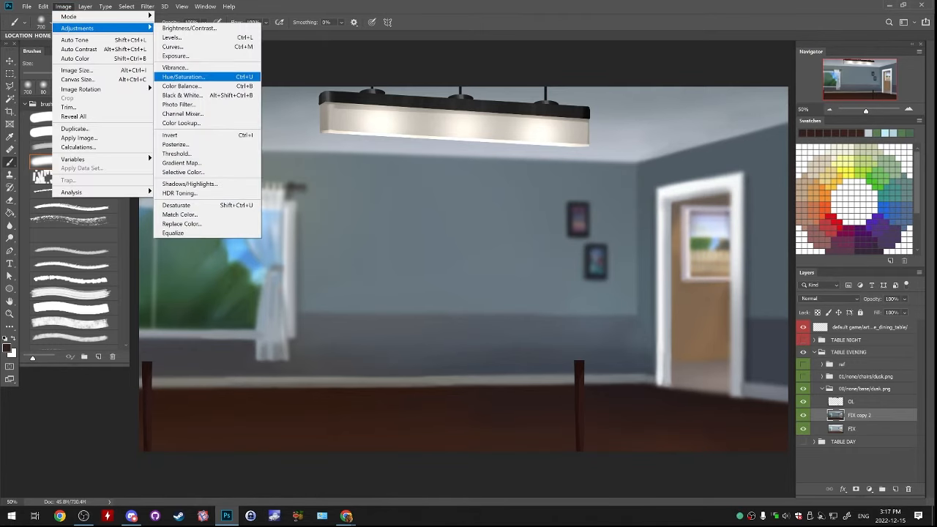
click(803, 415)
click(803, 415)
click(803, 415)
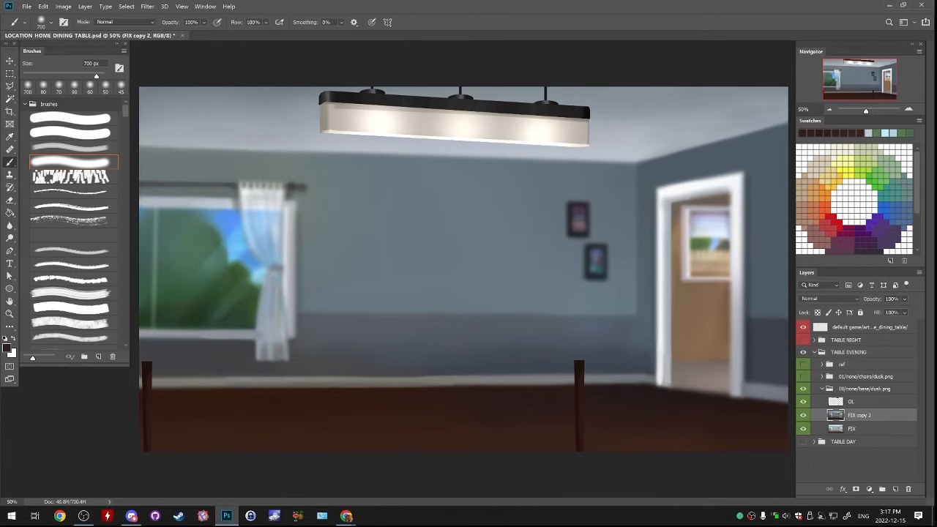
Add an empty layer above FIX copy 2, duplicate it, and reduce the brush size to 150 px
click(895, 489)
key(v)
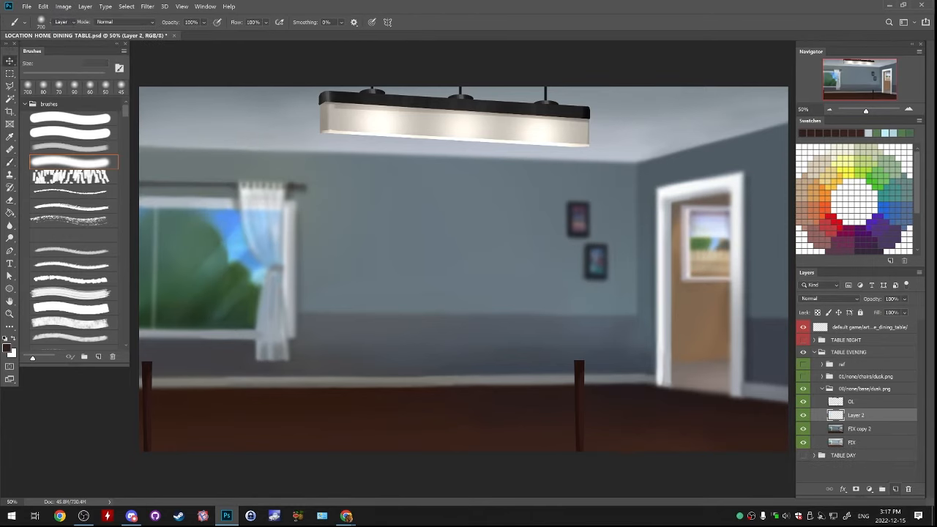
key(ctrl+j)
key(b)
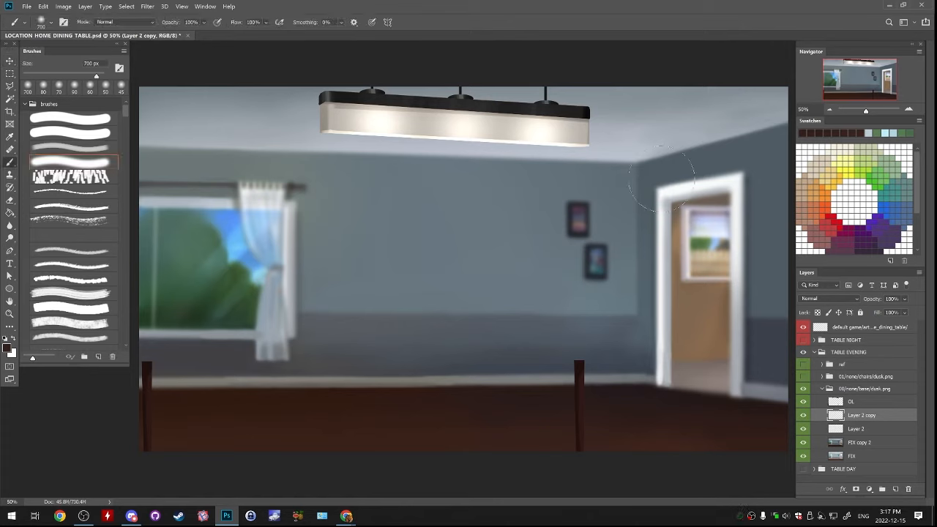
key(bracketleft)
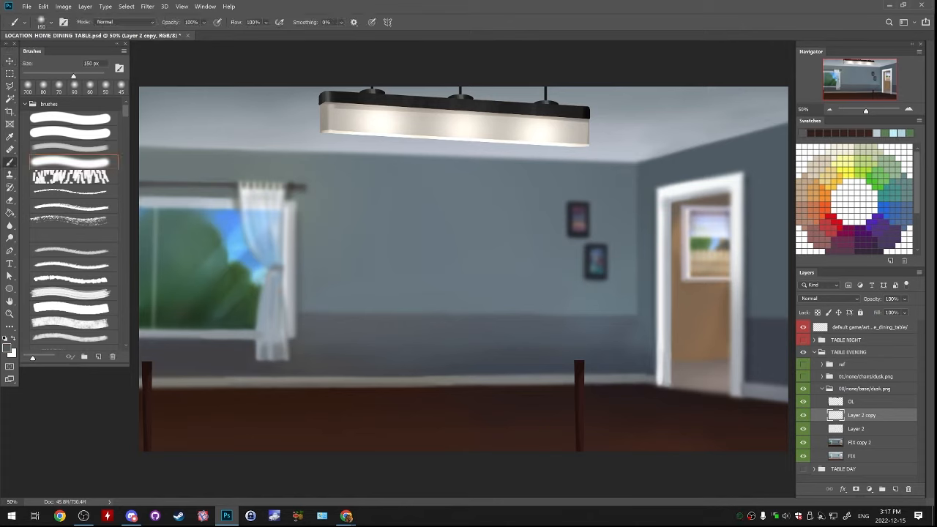
Try shading the door frame with dark grey brush strokes and undo them
mouse_move(663, 191)
mouse_down()
mouse_move(662, 347)
mouse_move(663, 192)
mouse_move(738, 178)
mouse_up()
key(ctrl+z)
key(ctrl+z)
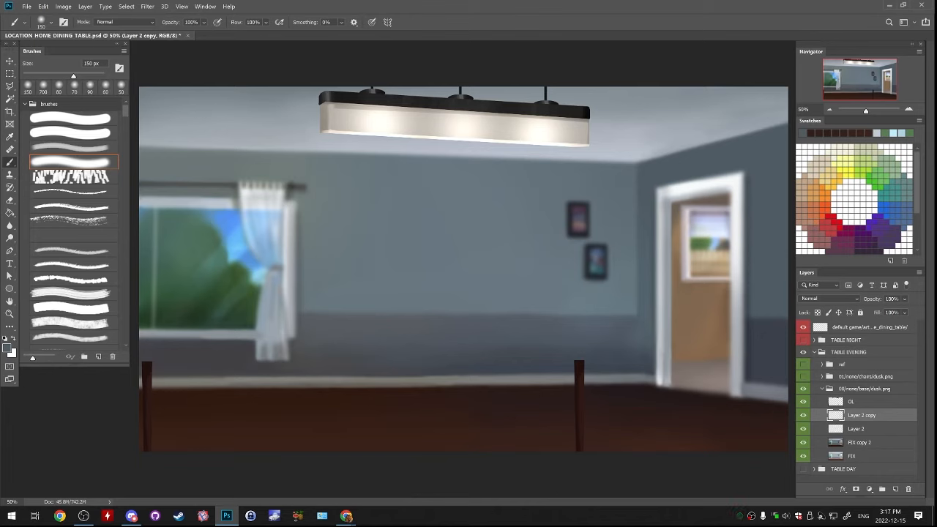
mouse_move(665, 191)
mouse_down()
mouse_move(738, 180)
mouse_move(737, 368)
mouse_up()
key(ctrl+z)
key(ctrl+z)
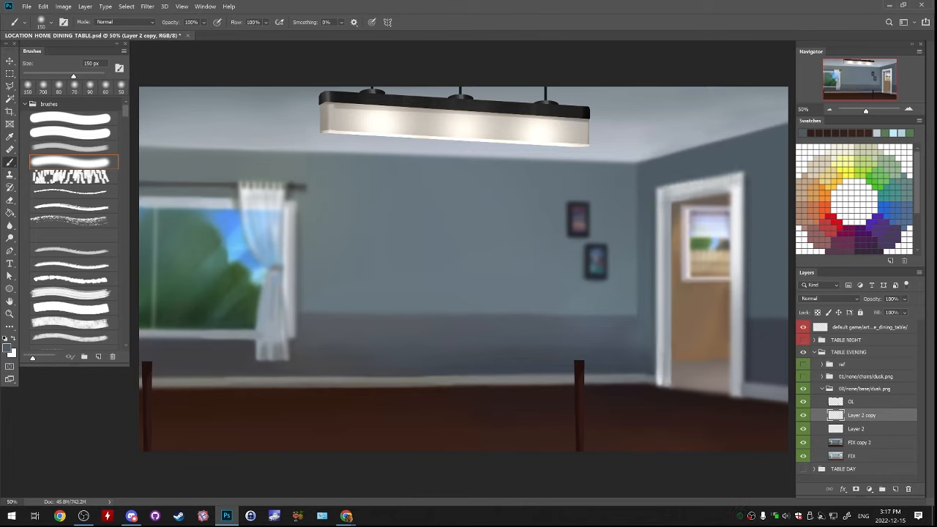
Tone down the bright door frame with soft grey strokes, reducing the brush size to 80 px
drag(736, 175, 736, 329)
alt+click(737, 330)
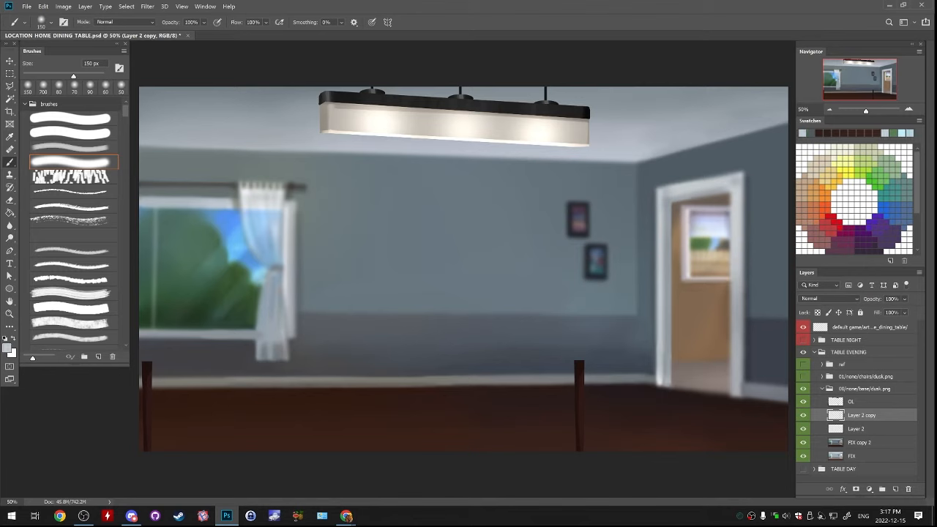
alt+click(737, 330)
alt+click(736, 330)
key(bracketleft)
key(bracketleft)
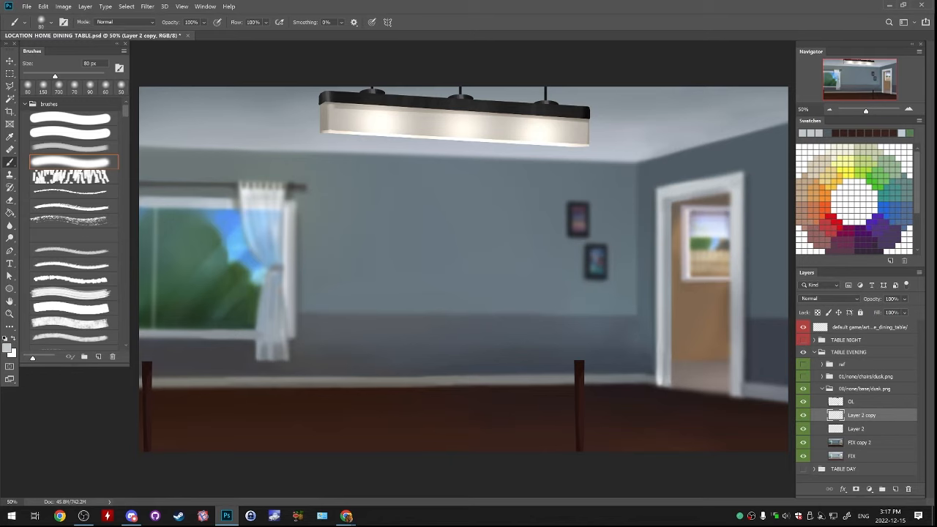
Compare the evening background with TABLE DAY, and the darkened FIX copy 2 with the layer beneath it
click(822, 389)
click(803, 402)
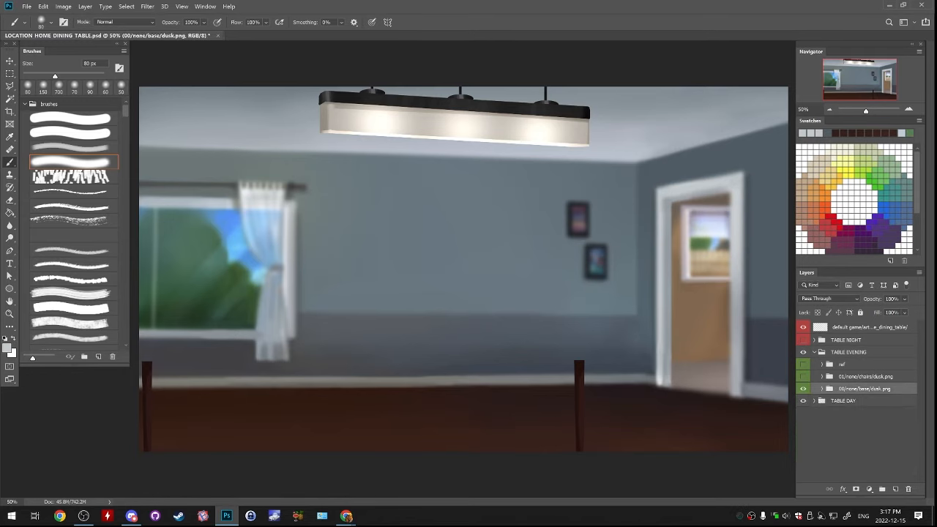
click(803, 352)
click(803, 352)
click(803, 402)
click(822, 389)
click(803, 442)
click(803, 442)
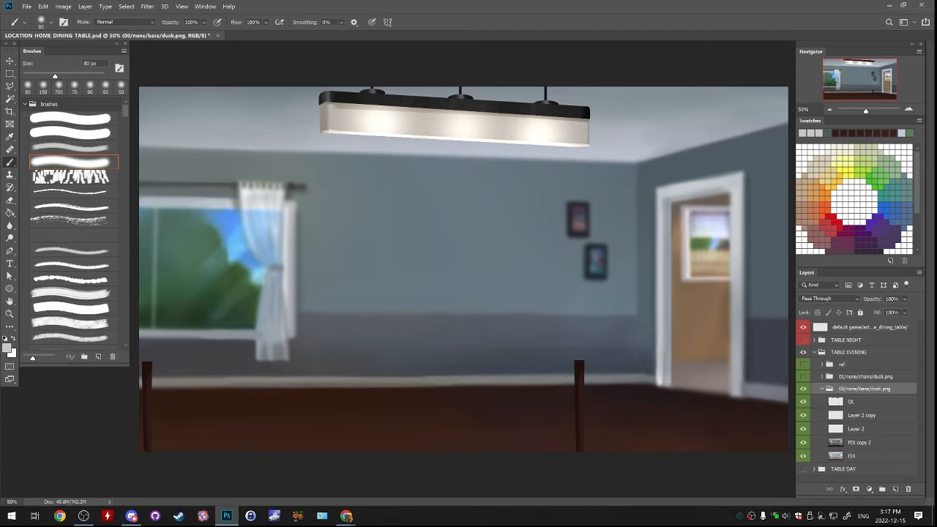
Merge the darkened FIX copy 2 down into FIX and duplicate the merged layer
click(860, 442)
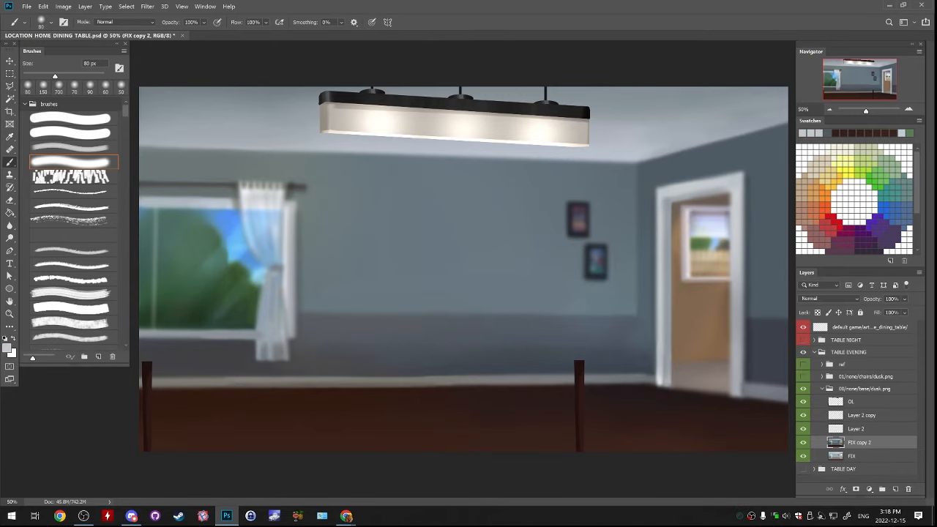
key(l)
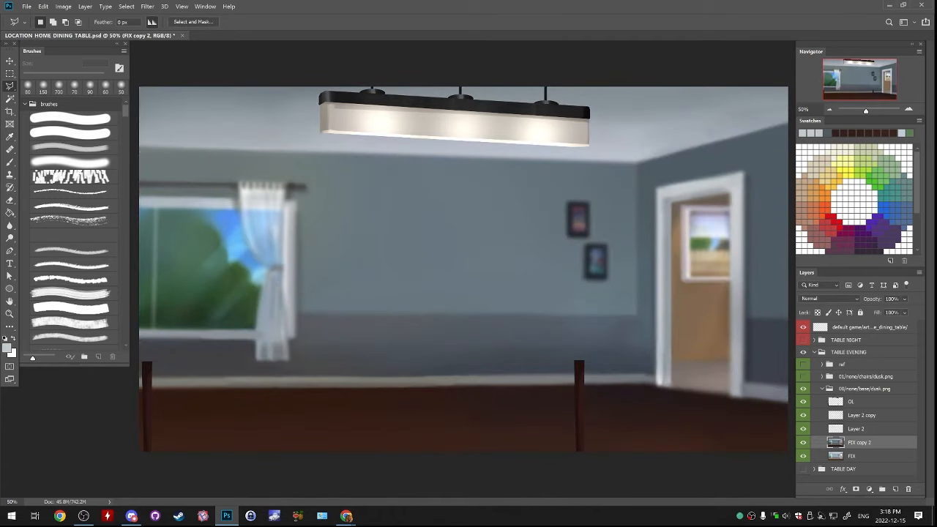
key(ctrl+e)
right_click(861, 443)
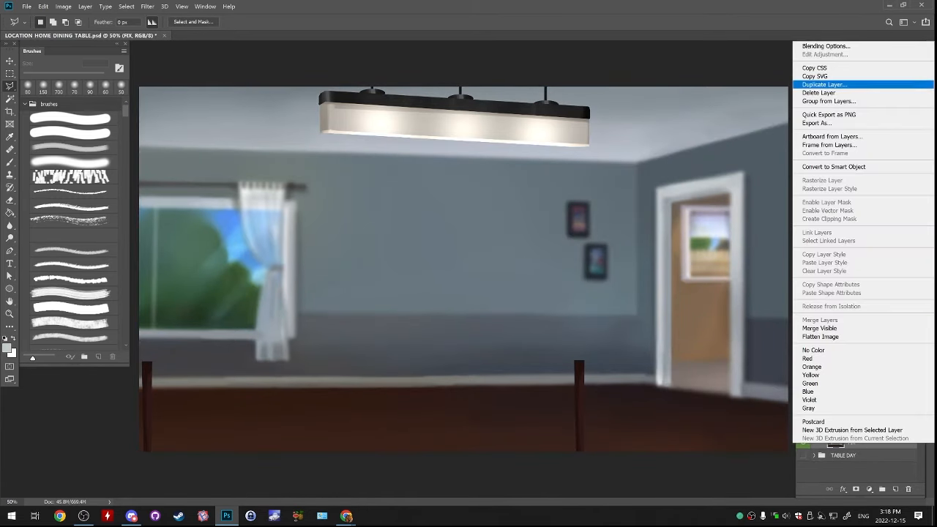
click(825, 84)
key(Return)
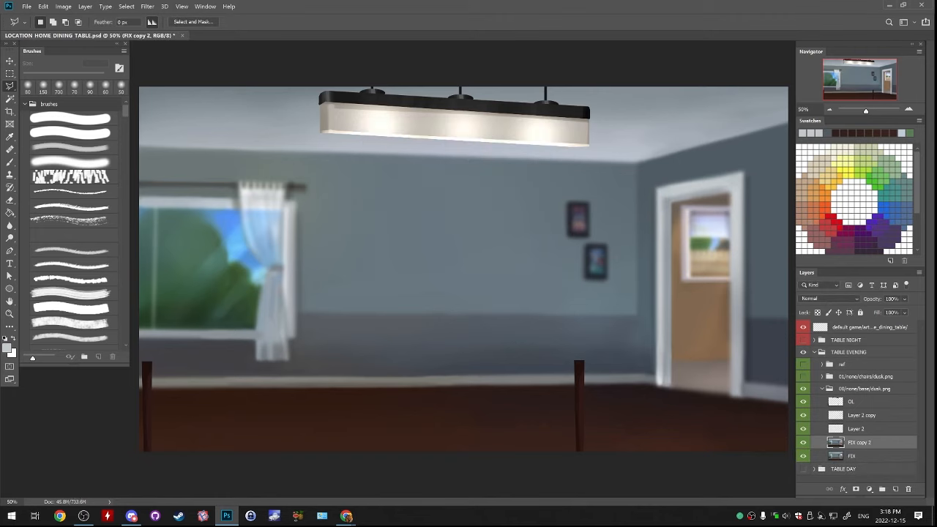
Warm the duplicated layer with a Color Balance of +31, -1, -13 in the midtones
click(63, 7)
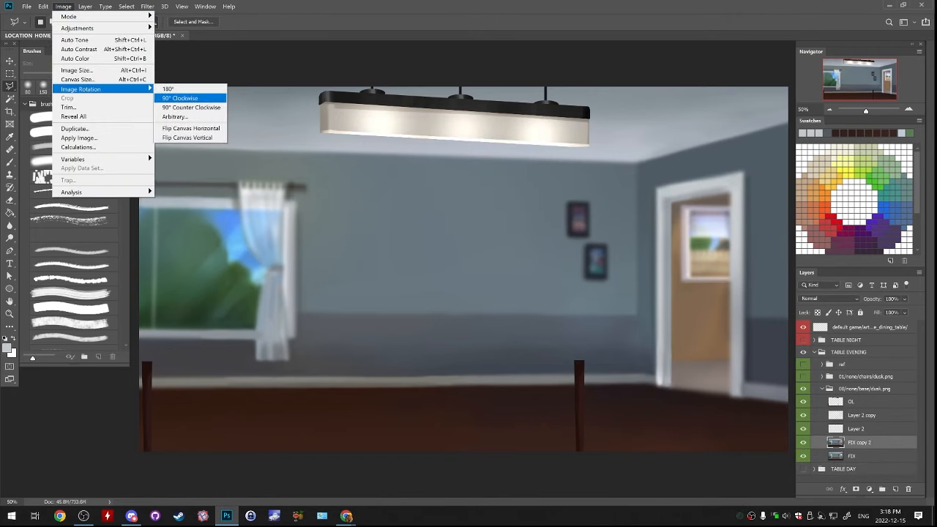
mouse_move(85, 7)
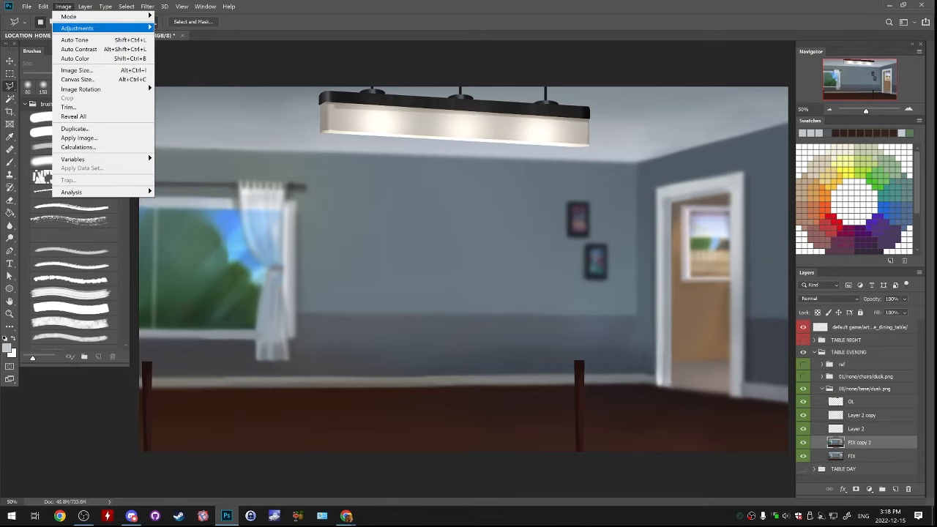
mouse_move(88, 27)
click(182, 86)
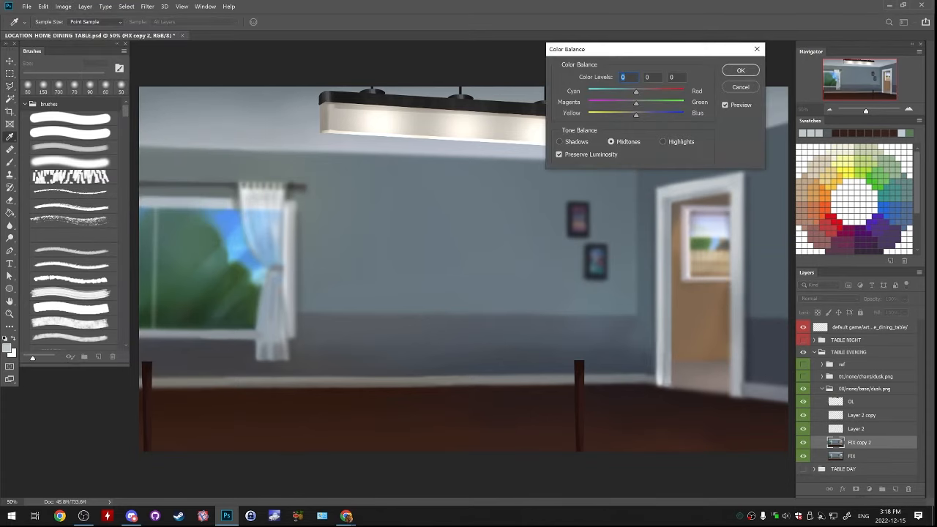
mouse_move(636, 92)
mouse_down()
mouse_move(646, 92)
mouse_move(627, 104)
mouse_move(636, 104)
mouse_move(630, 115)
mouse_move(650, 91)
mouse_up()
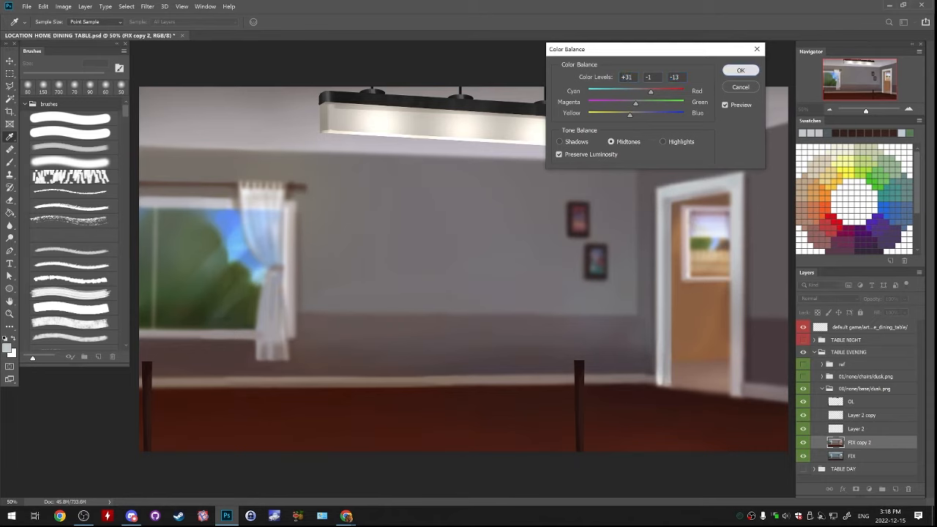
key(Return)
key(l)
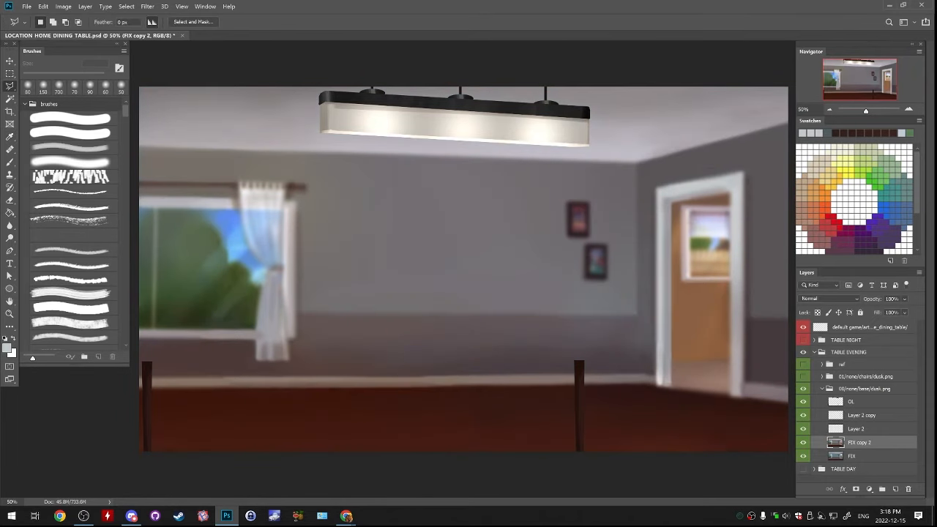
Duplicate the colour-balanced layer within the evening base folder as FIX copy 3
right_click(860, 442)
click(835, 83)
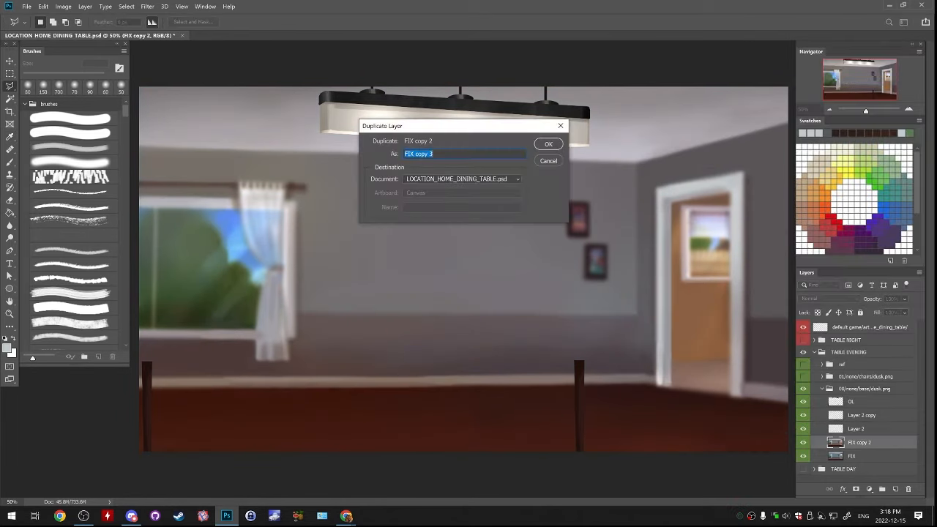
click(548, 143)
Apply a Photo Filter to FIX copy 3 with the custom blue colour 003dec at 57% density
click(63, 6)
mouse_move(76, 28)
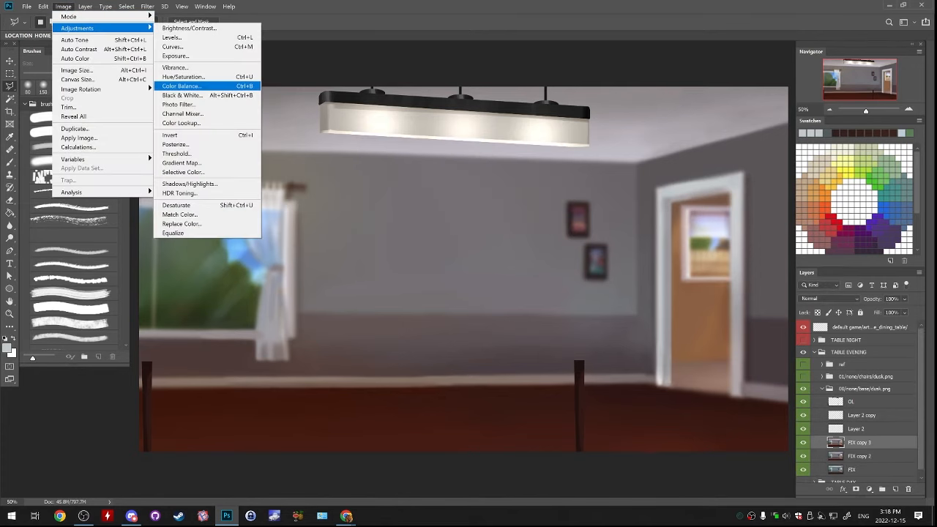
click(178, 104)
click(569, 140)
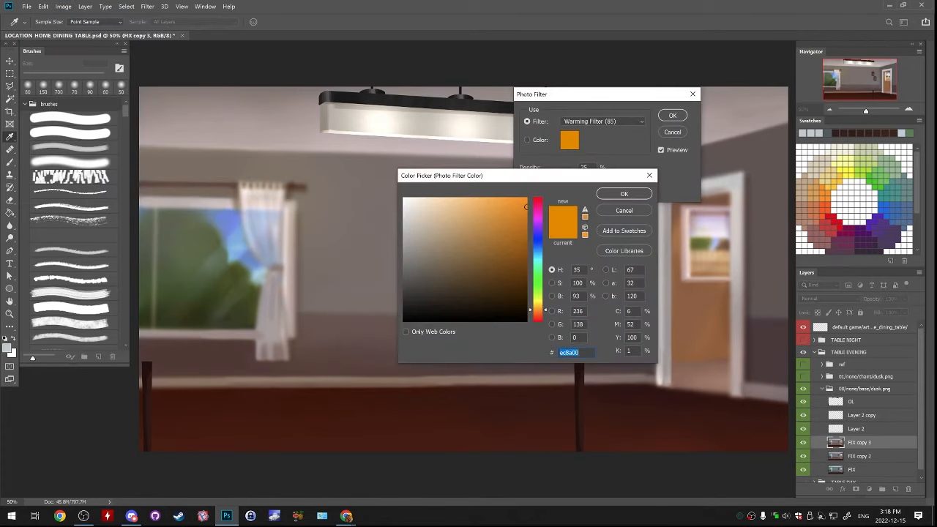
click(538, 248)
drag(538, 248, 538, 244)
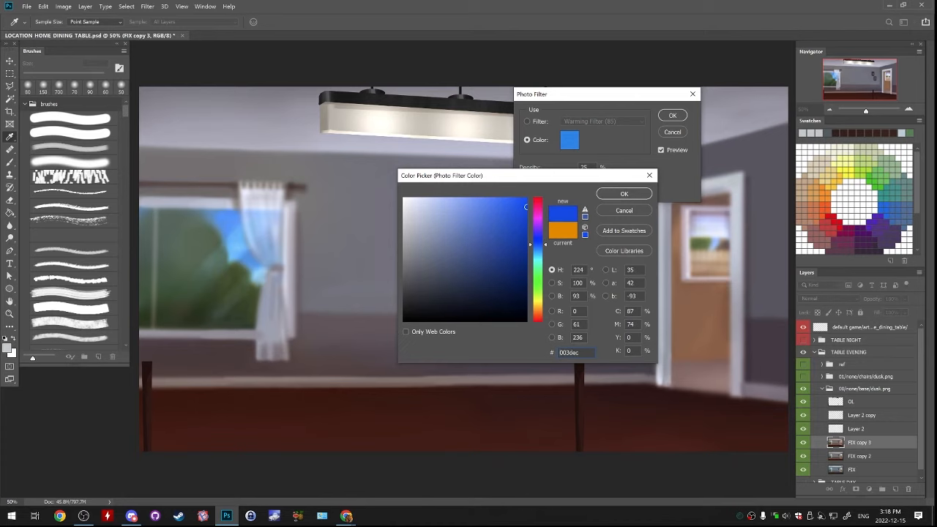
click(624, 194)
drag(543, 179, 568, 179)
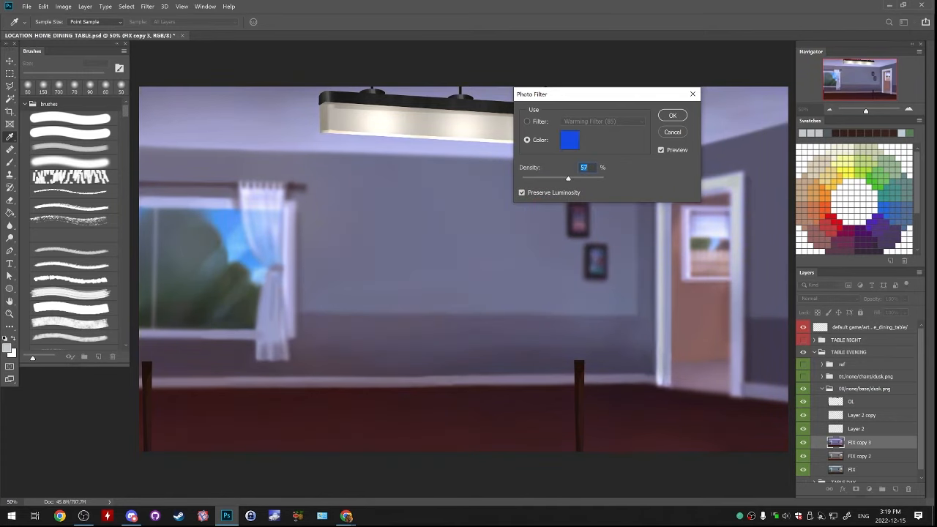
key(Return)
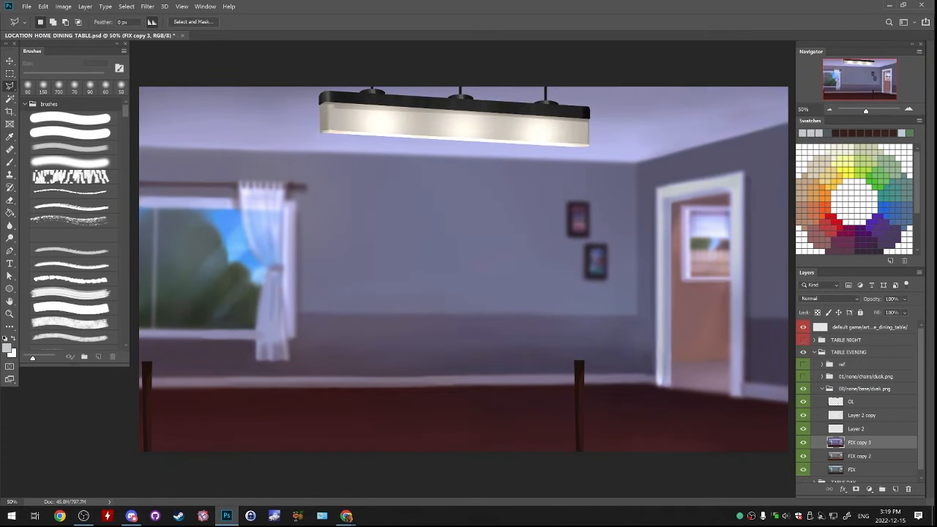
Erase the blue tint on FIX copy 3 around the lamp and central wall with a soft 1500 px eraser, comparing with the layer hidden
key(e)
key(ctrl+minus)
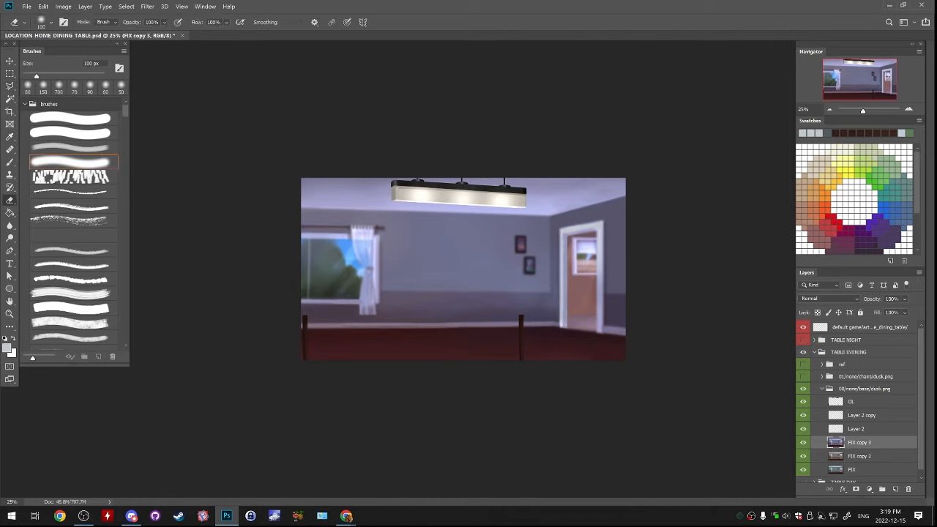
key(bracketleft)
key(bracketleft)
key(bracketleft)
key(bracketleft)
key(bracketleft)
key(bracketleft)
key(bracketright)
key(bracketright)
key(bracketright)
key(bracketright)
key(bracketright)
key(bracketright)
key(bracketright)
key(bracketright)
key(bracketright)
key(bracketright)
key(bracketright)
key(bracketright)
key(bracketright)
key(bracketright)
key(bracketright)
key(bracketright)
key(bracketright)
key(bracketright)
key(bracketright)
key(bracketright)
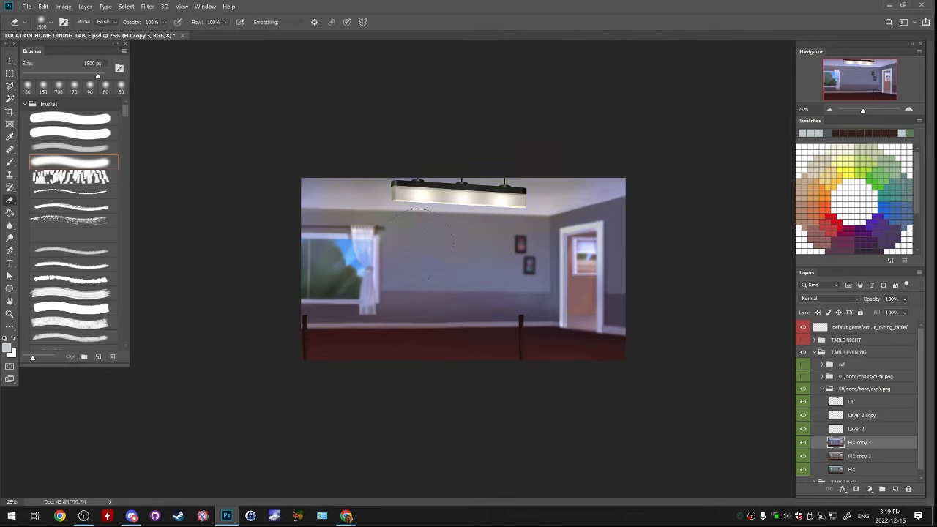
mouse_move(425, 200)
mouse_down()
mouse_move(519, 202)
mouse_move(392, 198)
mouse_up()
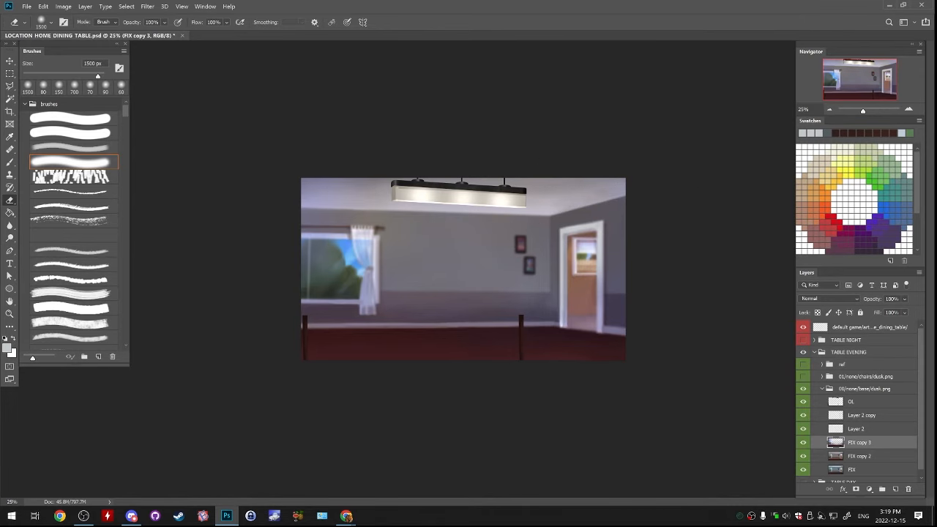
click(803, 442)
click(803, 442)
Select the FIX copy 2 layer beneath the partly erased blue-tinted layer
click(860, 456)
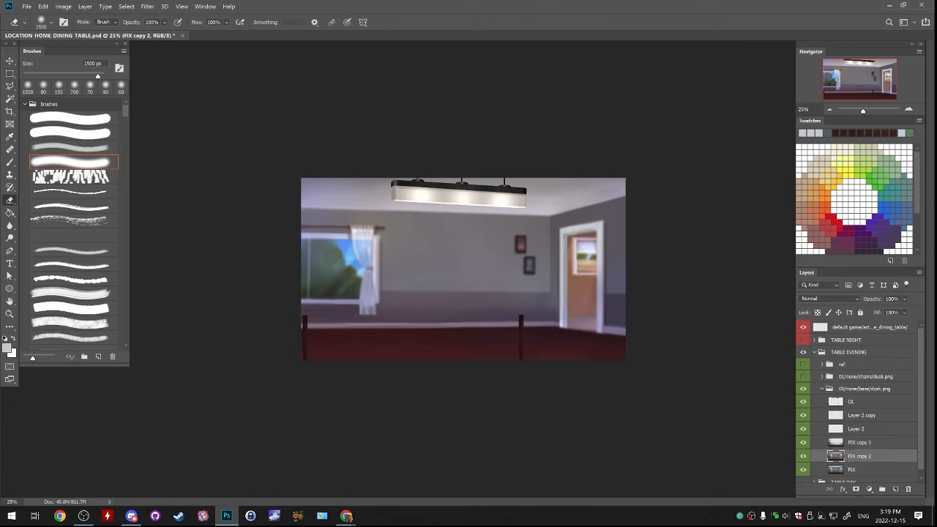
click(63, 6)
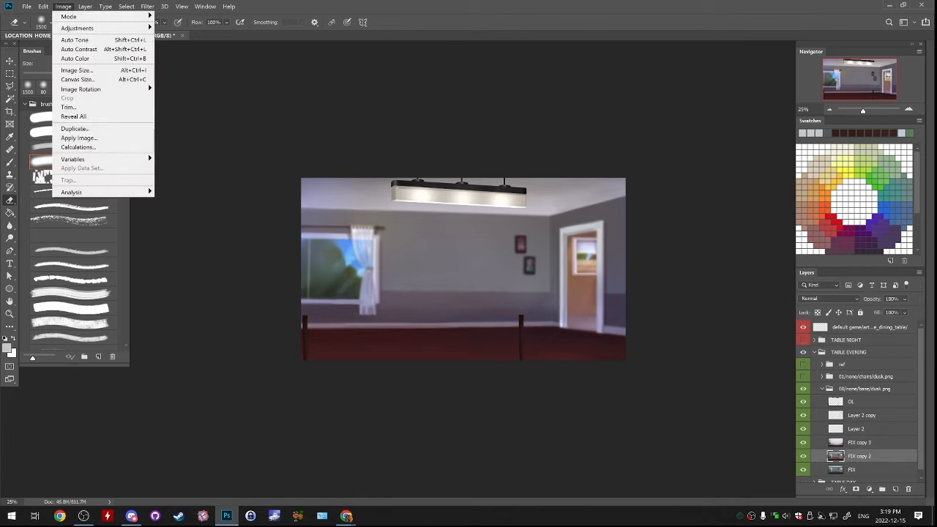
mouse_move(102, 28)
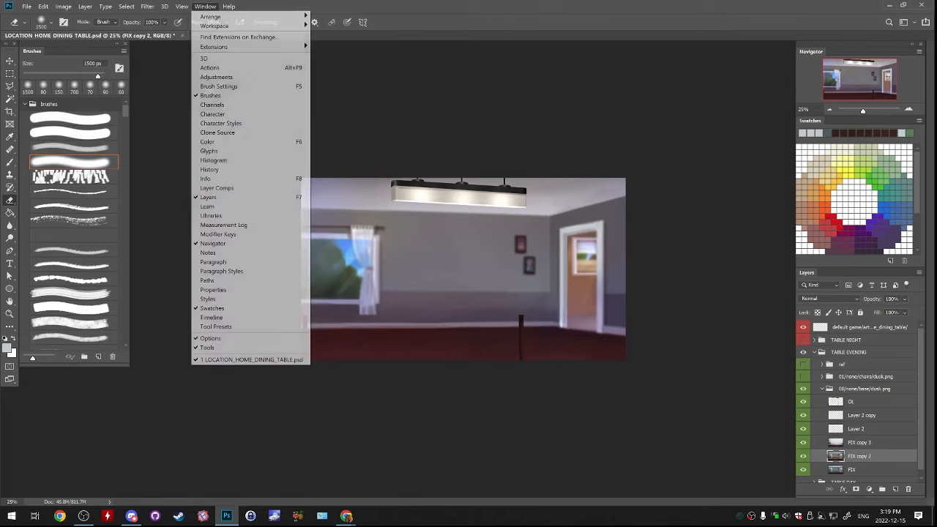
click(413, 42)
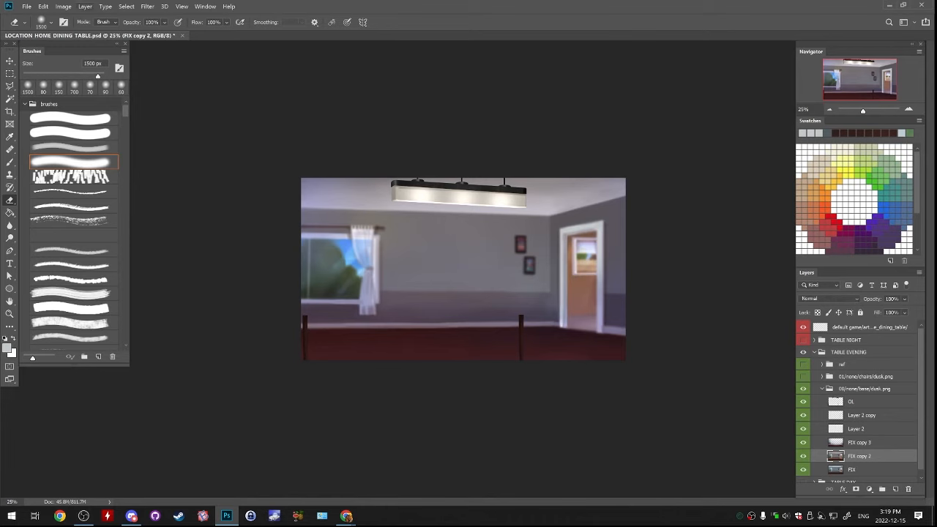
Warm the midtones of FIX copy 2 towards red with Color Balance, checking the result with FIX copy 3 hidden
click(63, 6)
mouse_move(80, 27)
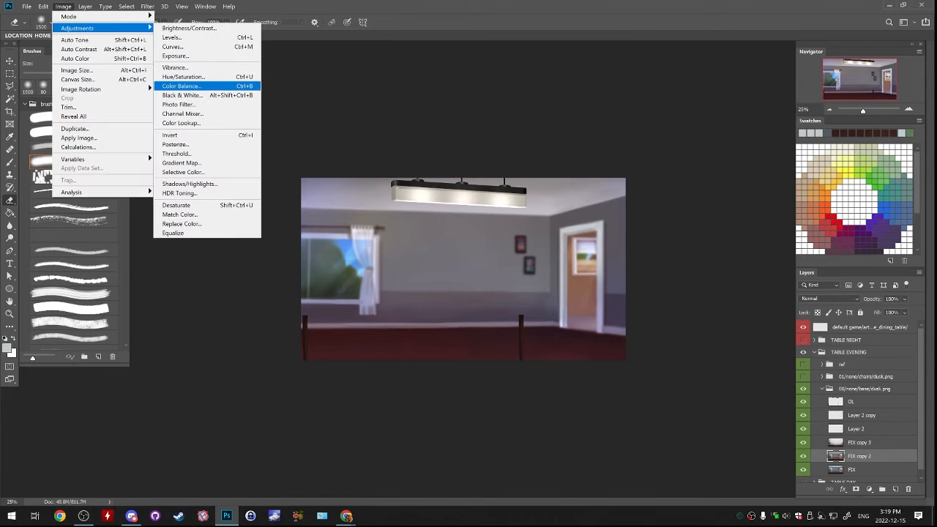
click(180, 85)
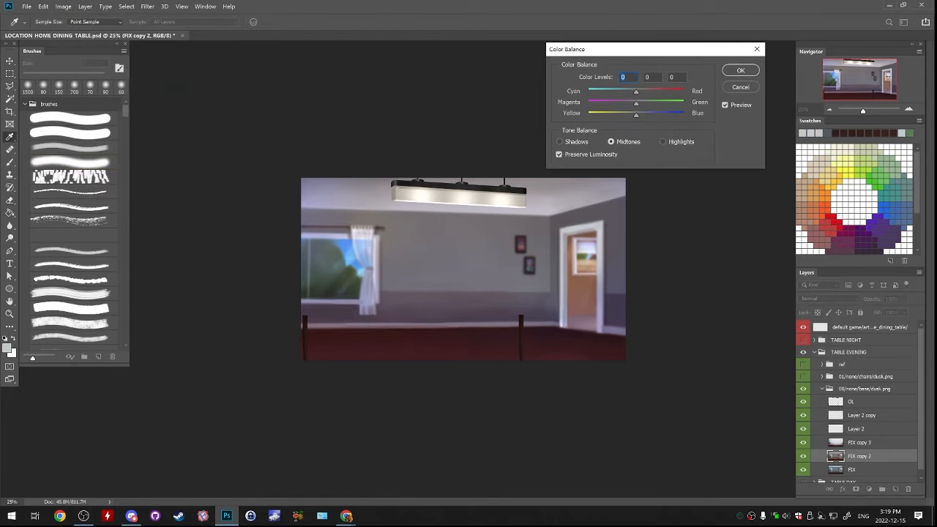
drag(636, 115, 646, 92)
click(741, 70)
click(803, 442)
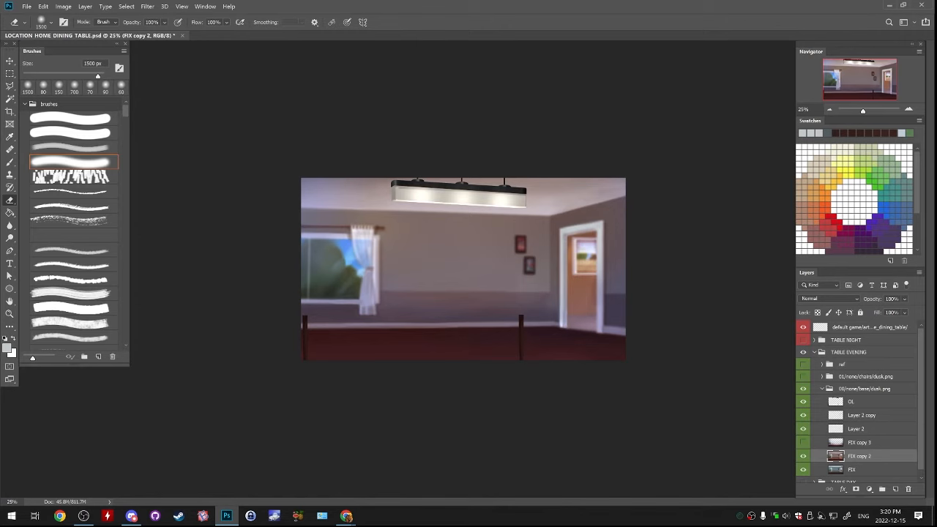
click(803, 442)
Merge FIX copy 3 down into FIX copy 2 and compare the image with the merged layer and OL toggled
click(859, 442)
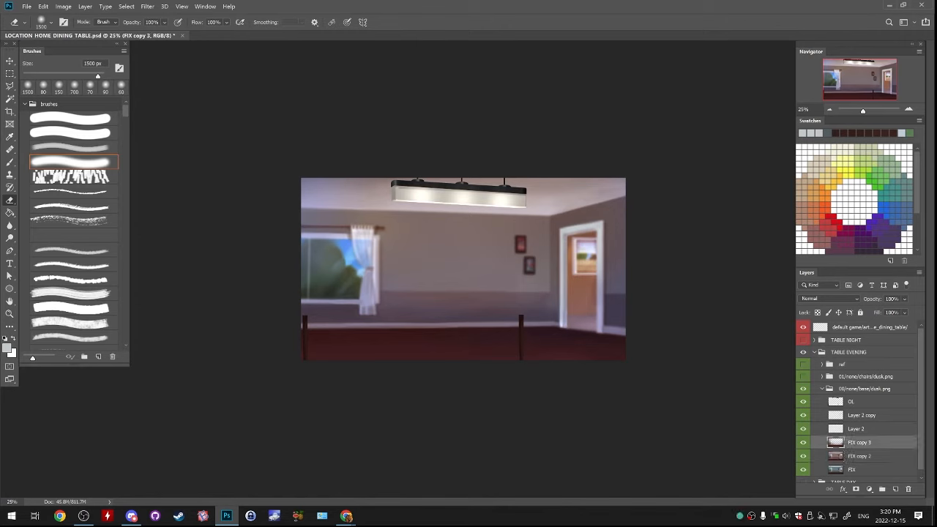
key(ctrl+e)
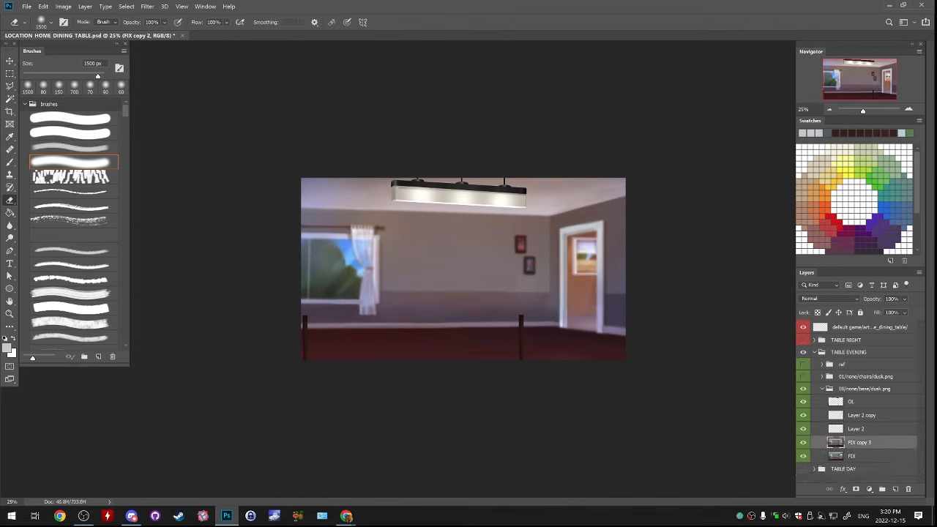
click(803, 442)
click(803, 442)
click(803, 402)
click(803, 402)
Lasso the ceiling lamp on the OL layer, shift its midtones towards red with Color Balance, and deselect
click(851, 402)
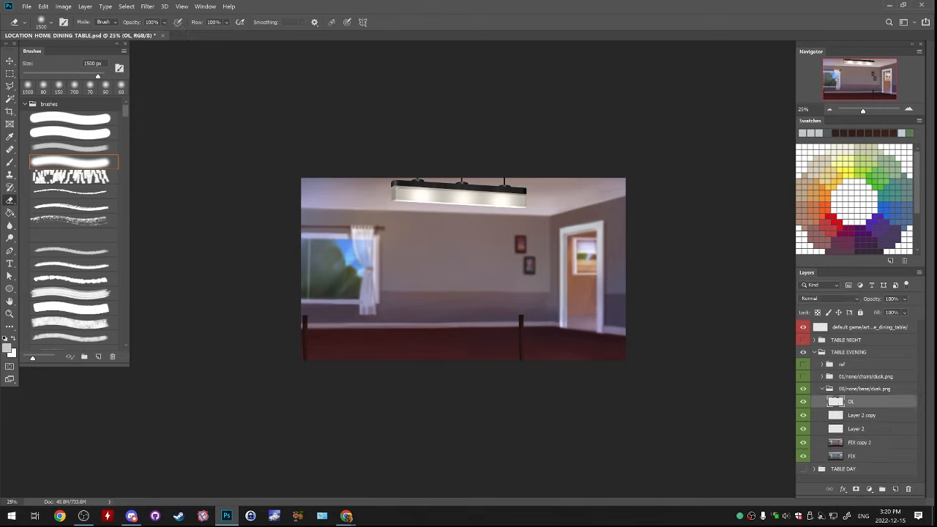
click(10, 85)
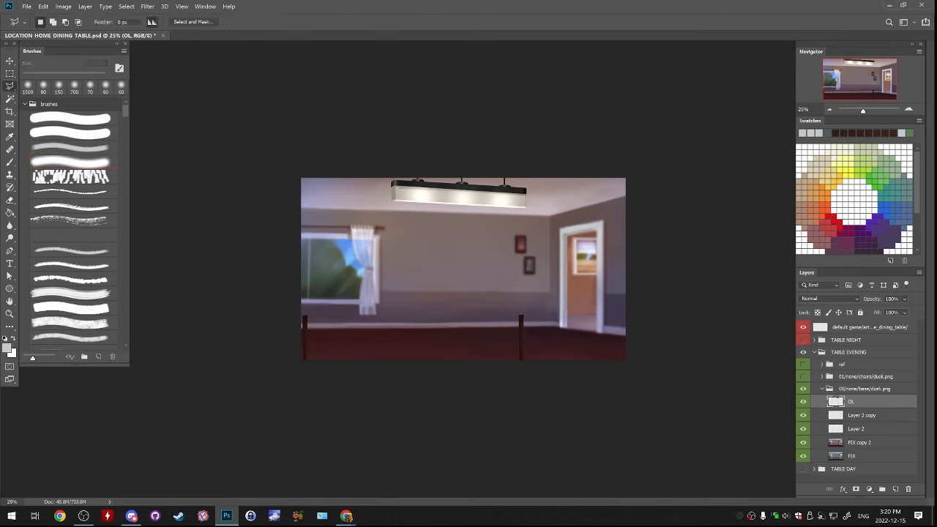
mouse_move(561, 213)
mouse_down()
mouse_move(358, 112)
mouse_move(370, 243)
mouse_move(526, 251)
mouse_move(549, 224)
mouse_up()
click(63, 6)
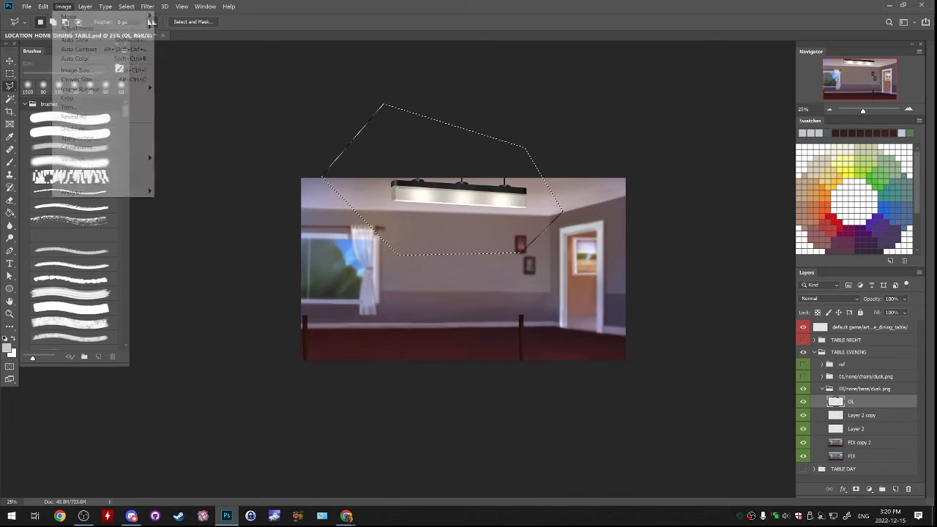
mouse_move(109, 28)
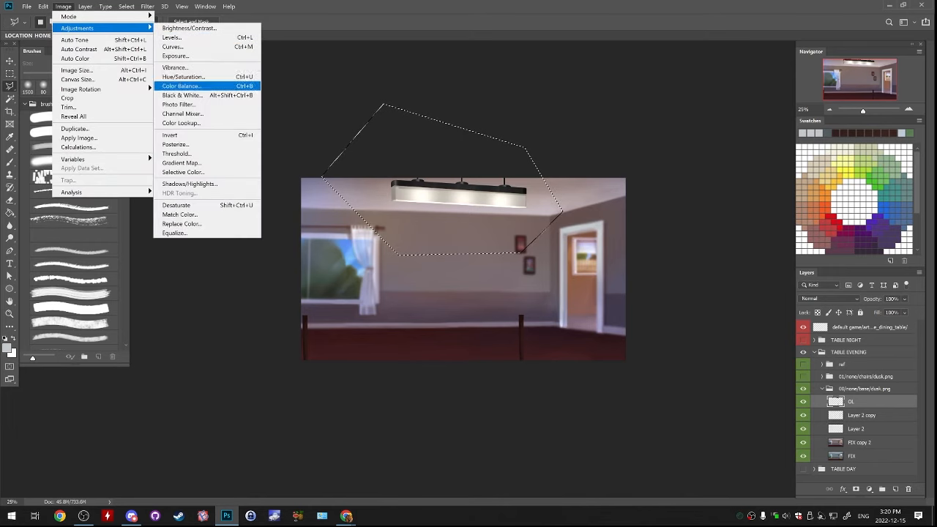
click(180, 86)
drag(636, 93, 654, 93)
key(Return)
key(ctrl+d)
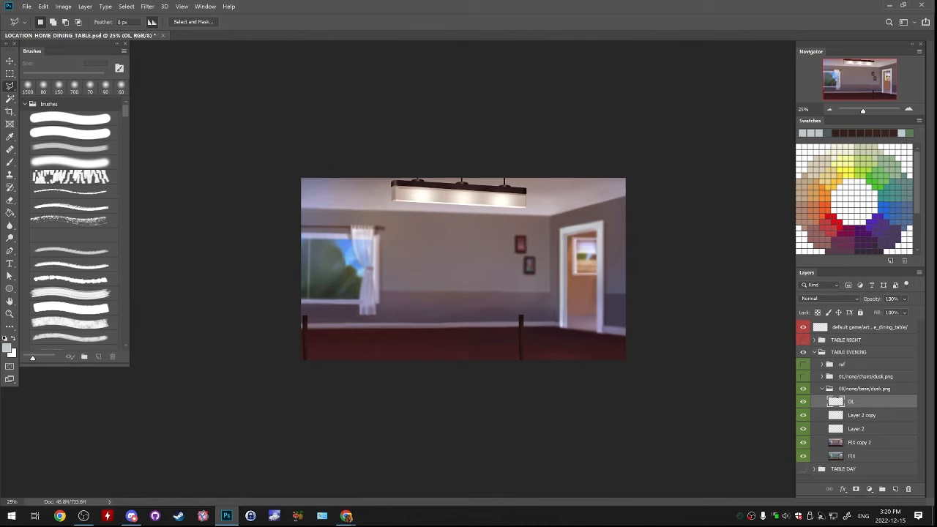
Merge Layer 2 copy down into Layer 2, leaving FIX copy 2 as a separate layer
click(803, 415)
click(803, 415)
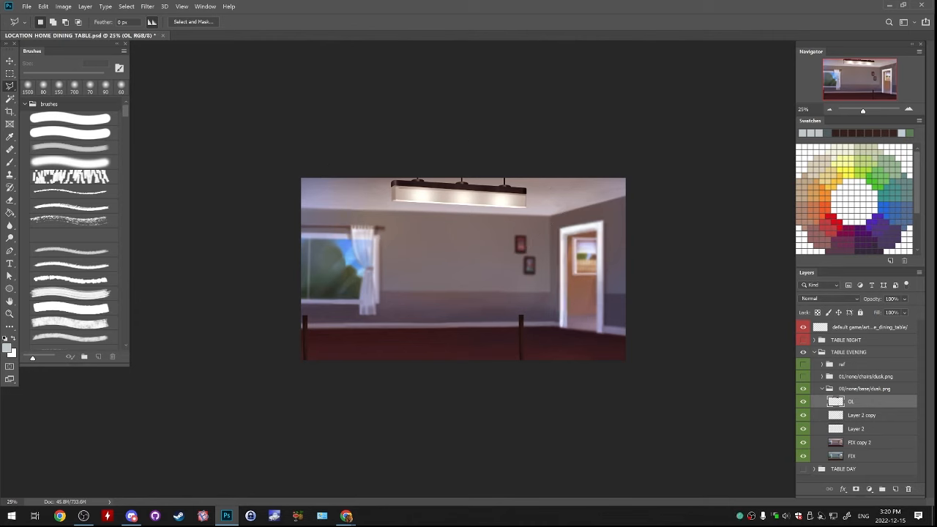
click(803, 429)
click(803, 429)
click(862, 416)
key(ctrl+e)
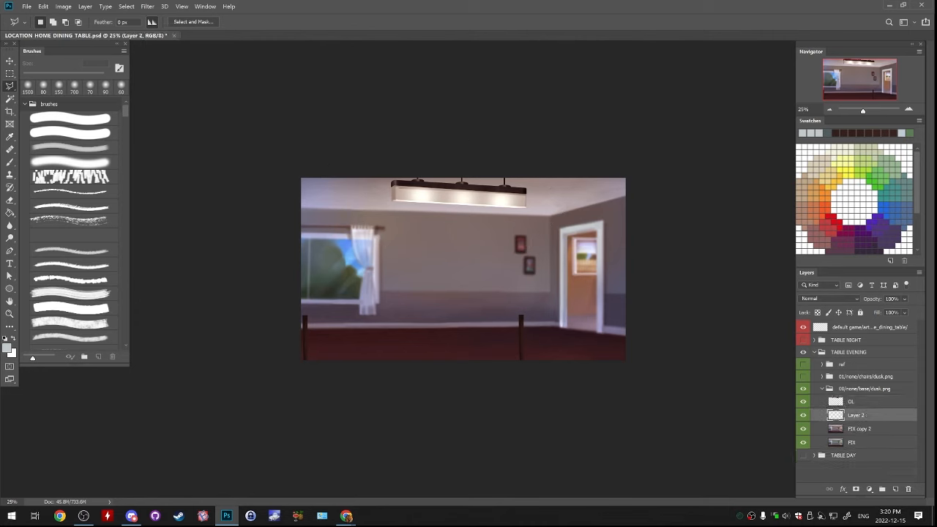
key(ctrl+e)
key(ctrl+z)
Paint sampled wall tones softly over the central wall on Layer 2 with the soft brush at 400 px and 200 px
double_click(908, 109)
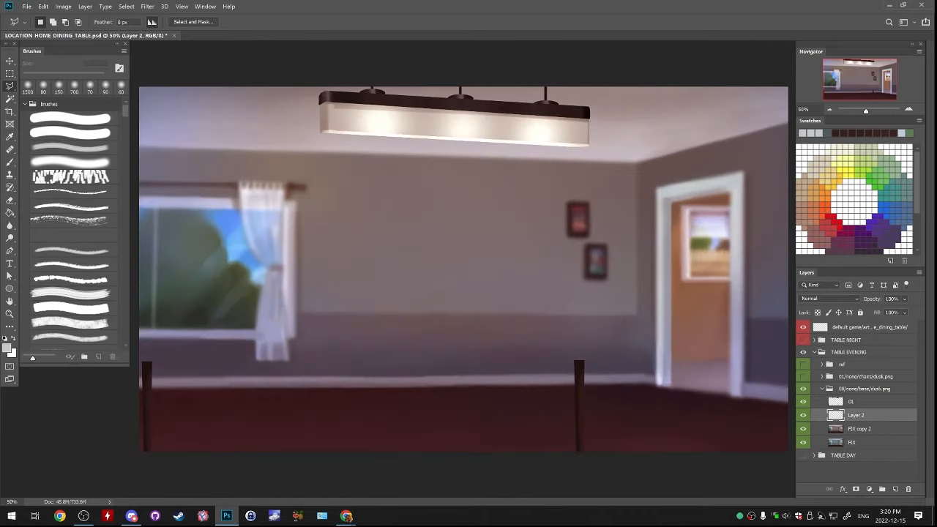
key(b)
alt+click(469, 348)
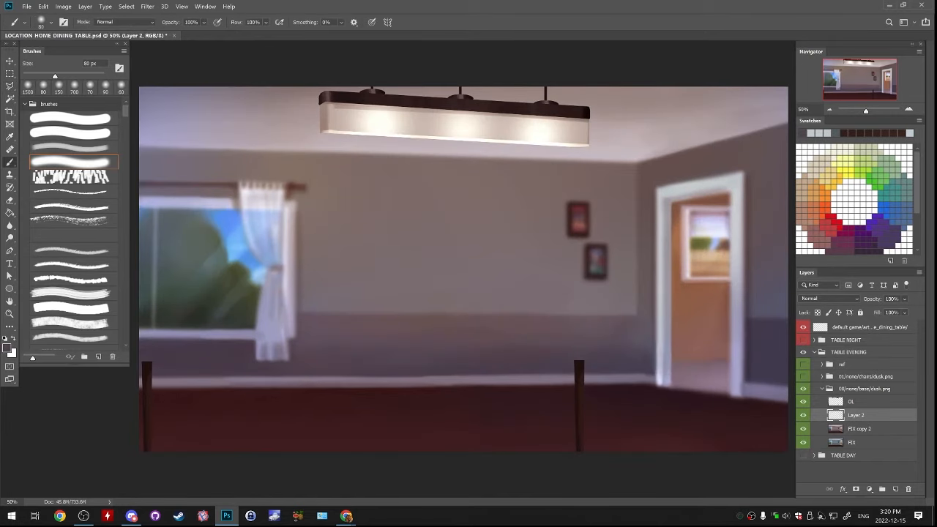
key(bracketright)
key(bracketright)
key(bracketright)
key(bracketright)
key(bracketright)
key(bracketright)
key(bracketright)
key(bracketright)
key(bracketright)
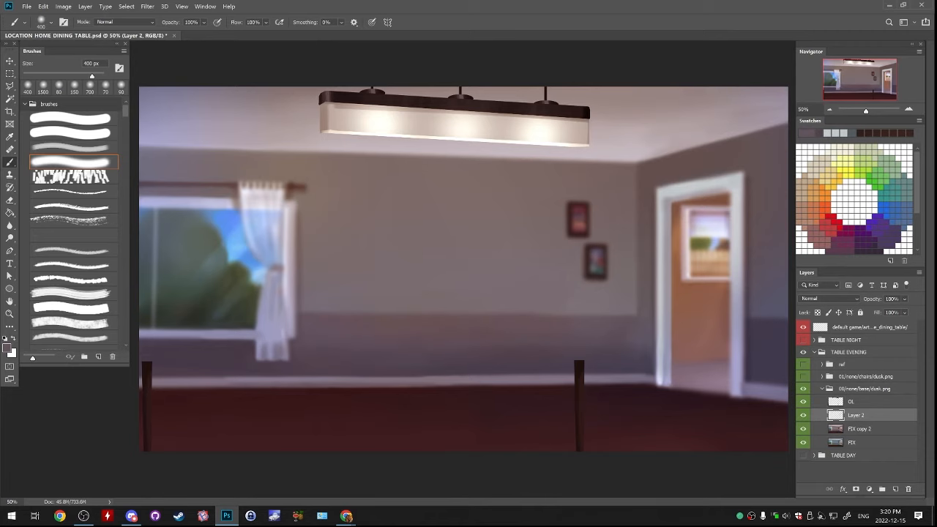
key(bracketleft)
key(bracketleft)
key(bracketleft)
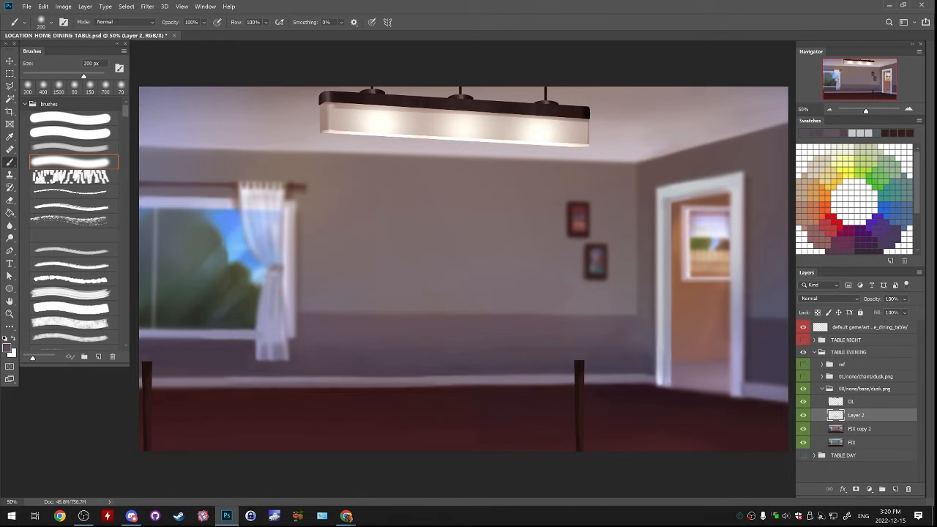
Merge Layer 2 and FIX copy 2 down into the FIX layer
key(l)
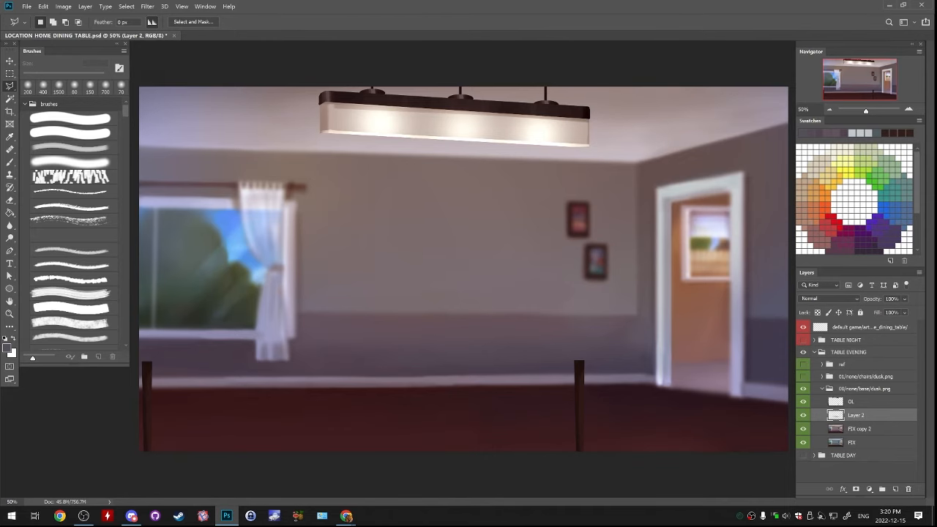
key(ctrl+e)
key(ctrl+e)
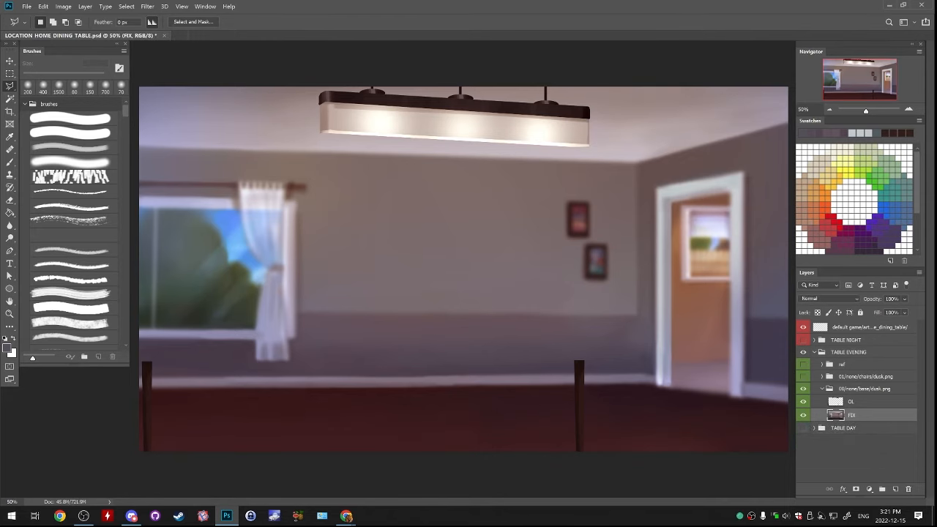
Lasso the window pane seen through the doorway on FIX and copy it to a new layer
key(ctrl+plus)
key(ctrl+plus)
drag(658, 220, 243, 287)
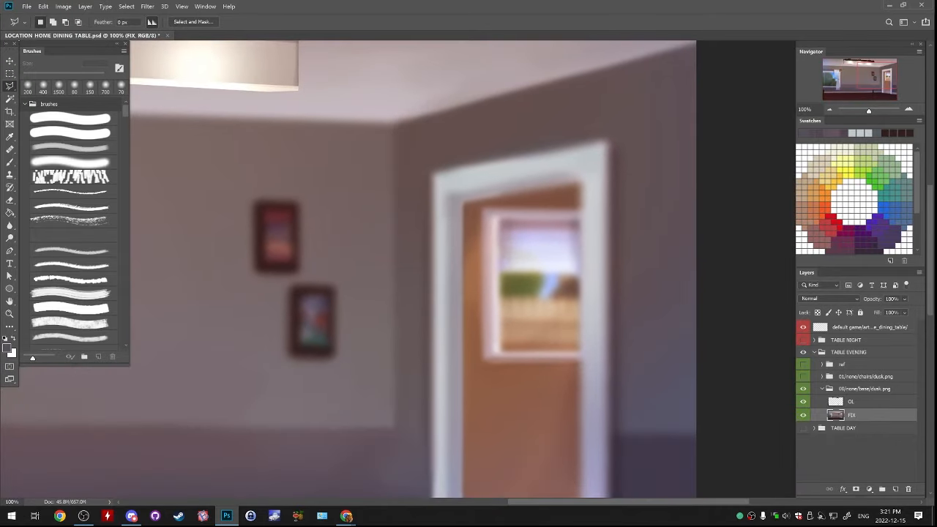
click(580, 219)
mouse_move(501, 350)
mouse_down()
mouse_move(581, 351)
mouse_move(582, 221)
mouse_up()
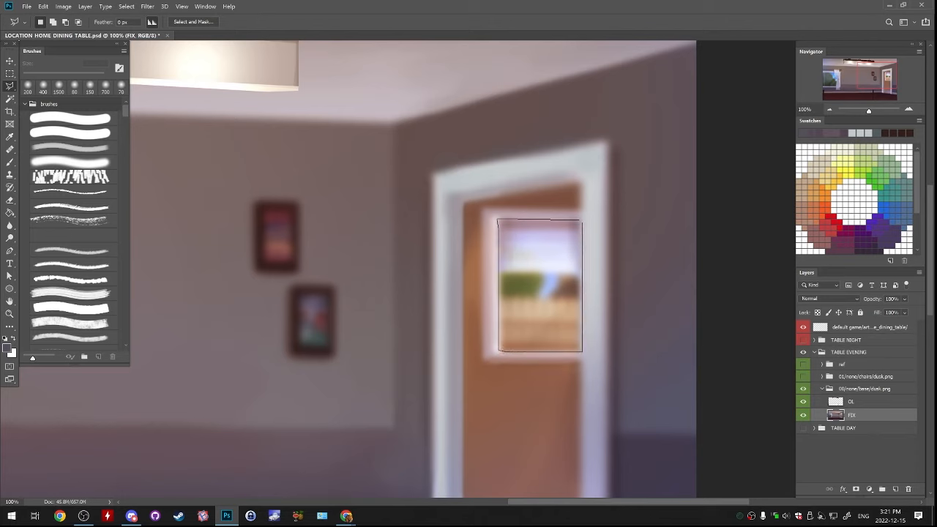
drag(499, 350, 499, 350)
key(ctrl+j)
Darken the copied doorway window pane with Hue/Saturation at a lightness of -47
click(63, 6)
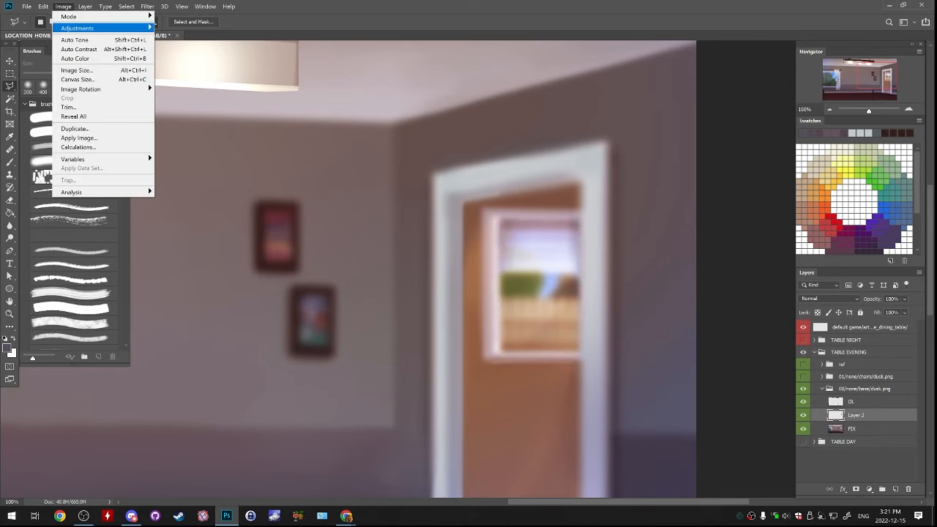
mouse_move(80, 25)
click(190, 77)
drag(750, 197, 727, 196)
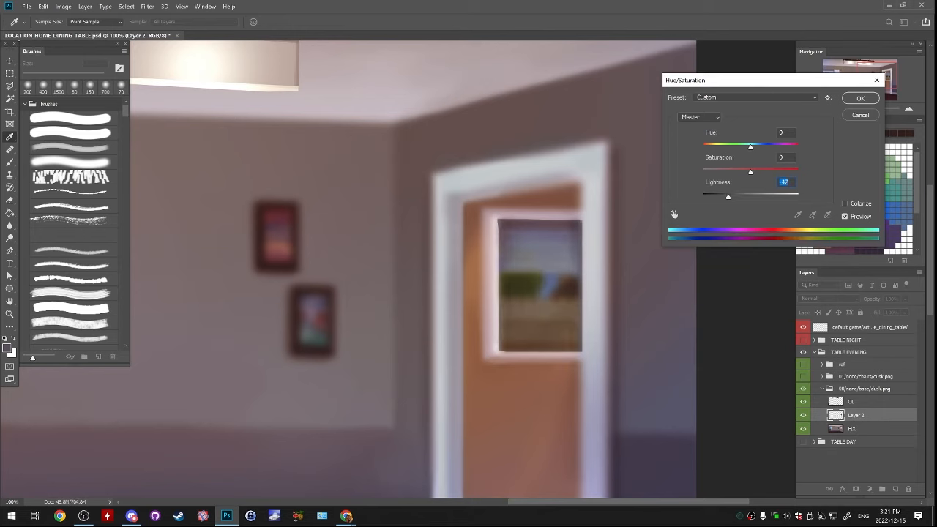
click(860, 98)
Shift the doorway window pane's midtones towards magenta and blue with Color Balance
click(63, 6)
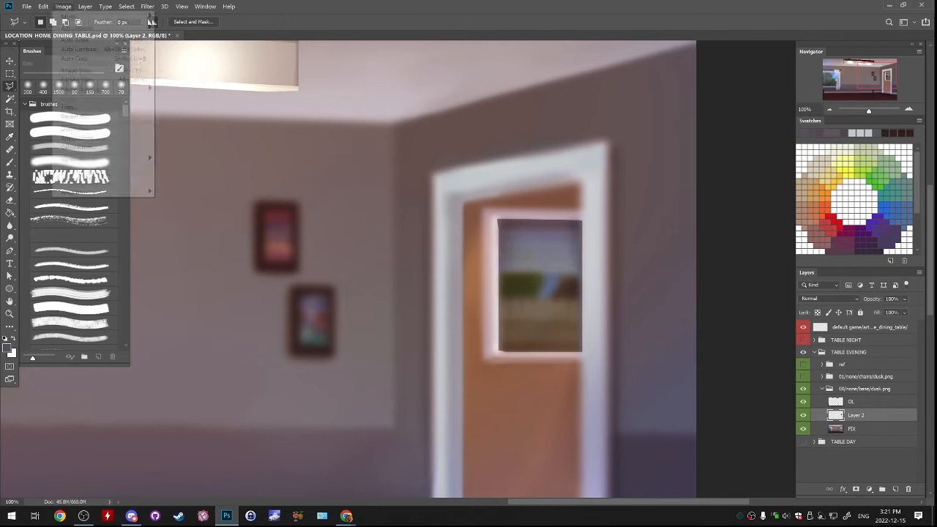
mouse_move(109, 27)
click(181, 86)
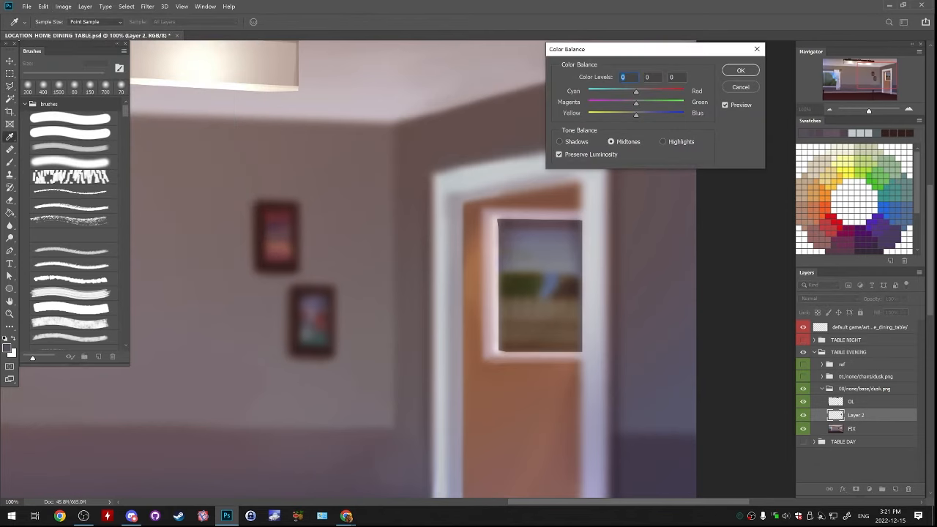
mouse_move(636, 103)
mouse_down()
mouse_move(622, 103)
mouse_move(648, 115)
mouse_up()
key(Return)
click(126, 6)
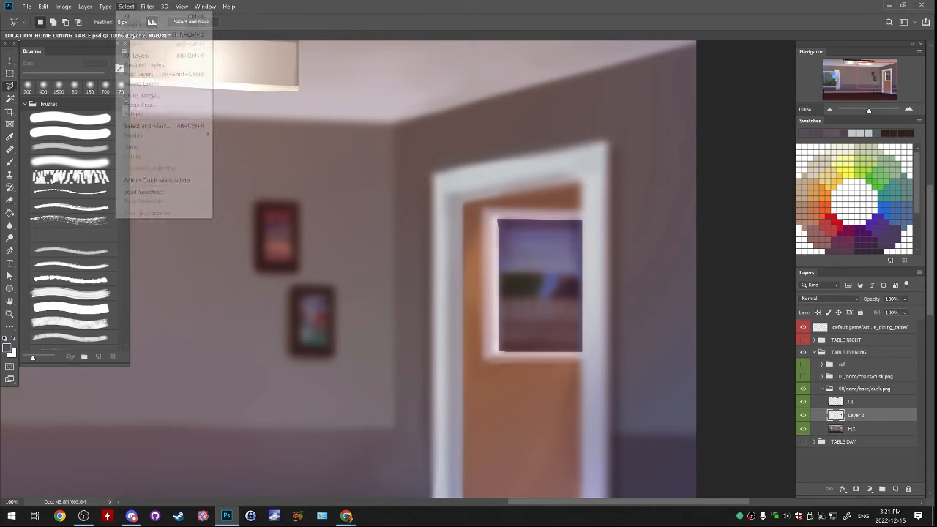
mouse_move(148, 7)
key(Escape)
Soften the edges of the darkened doorway window pane on Layer 2 with a soft 50 px eraser, undoing unwanted strokes
key(e)
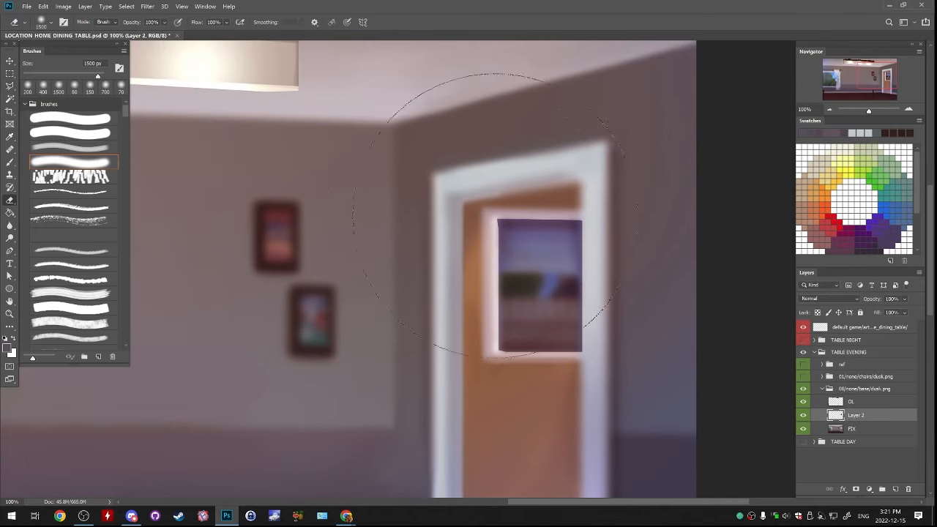
key(bracketleft)
key(bracketleft)
key(bracketleft)
key(bracketleft)
key(bracketleft)
key(bracketleft)
key(bracketleft)
key(bracketleft)
key(bracketleft)
key(bracketleft)
key(bracketleft)
key(bracketleft)
key(bracketleft)
key(bracketleft)
key(bracketleft)
key(bracketleft)
key(bracketleft)
key(bracketleft)
key(bracketleft)
key(bracketleft)
mouse_move(496, 219)
mouse_down()
mouse_move(496, 258)
mouse_move(498, 222)
mouse_up()
drag(500, 293, 500, 350)
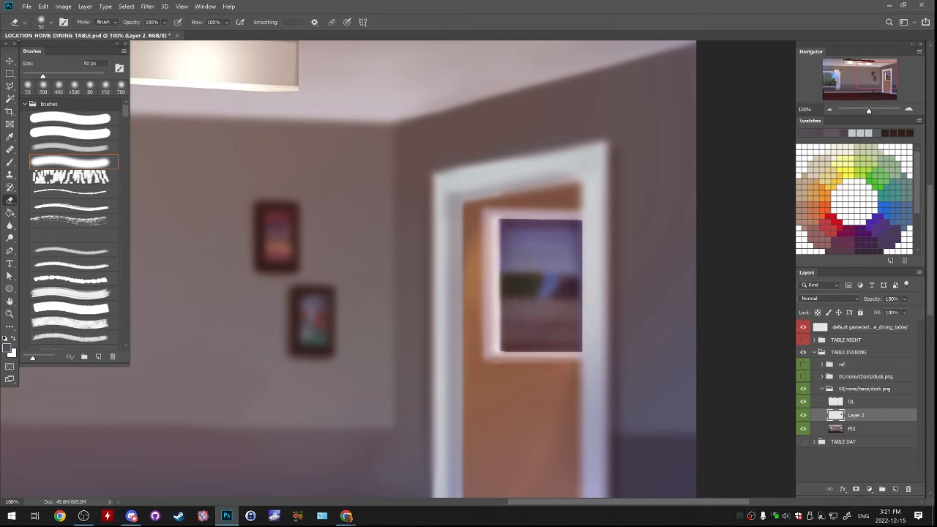
drag(549, 255, 549, 254)
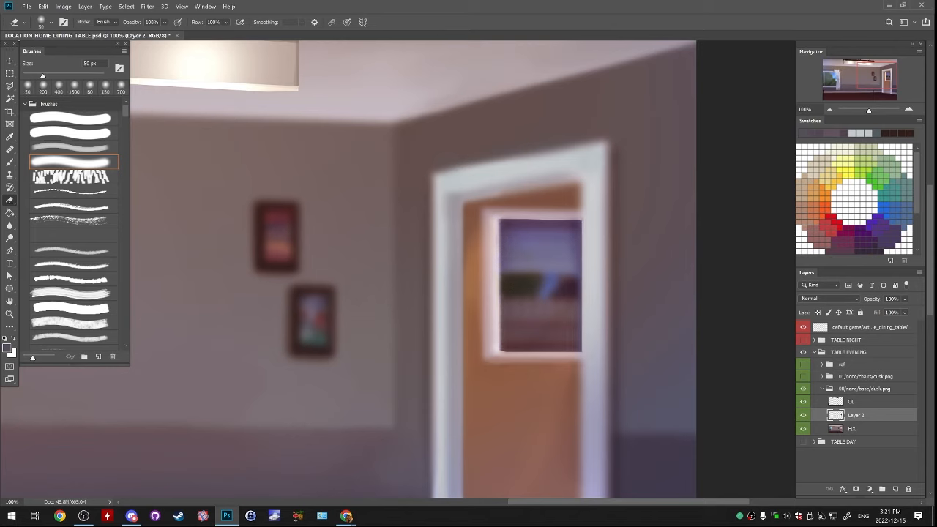
drag(501, 212, 581, 210)
key(ctrl+z)
mouse_move(502, 209)
mouse_down()
mouse_move(582, 210)
mouse_move(590, 353)
mouse_move(590, 220)
mouse_move(591, 358)
mouse_up()
key(ctrl+z)
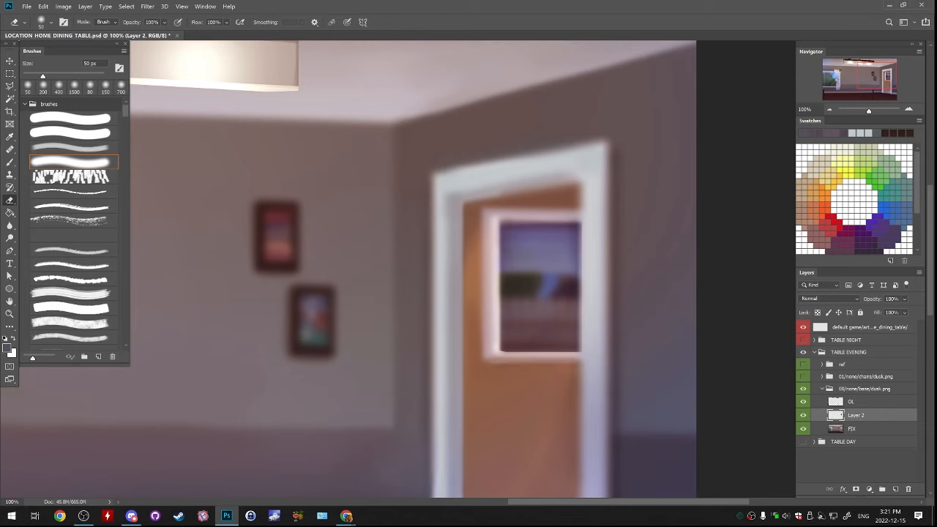
drag(497, 362, 581, 364)
key(ctrl+z)
key(ctrl+z)
key(ctrl+z)
key(ctrl+z)
drag(501, 364, 581, 364)
Tint the transparency-locked window pane on Layer 2 with a reddish brown using a soft 700 px brush, and merge it into FIX
key(ctrl+minus)
key(ctrl+minus)
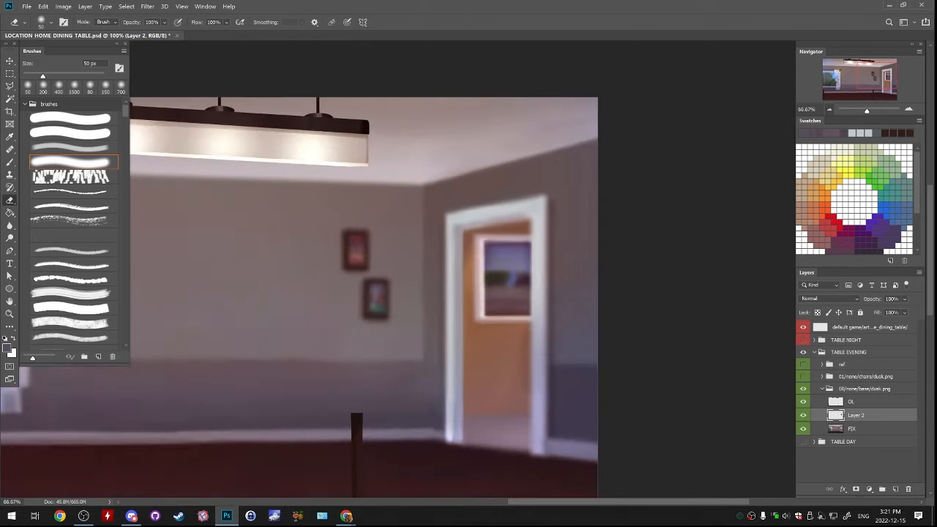
key(ctrl+minus)
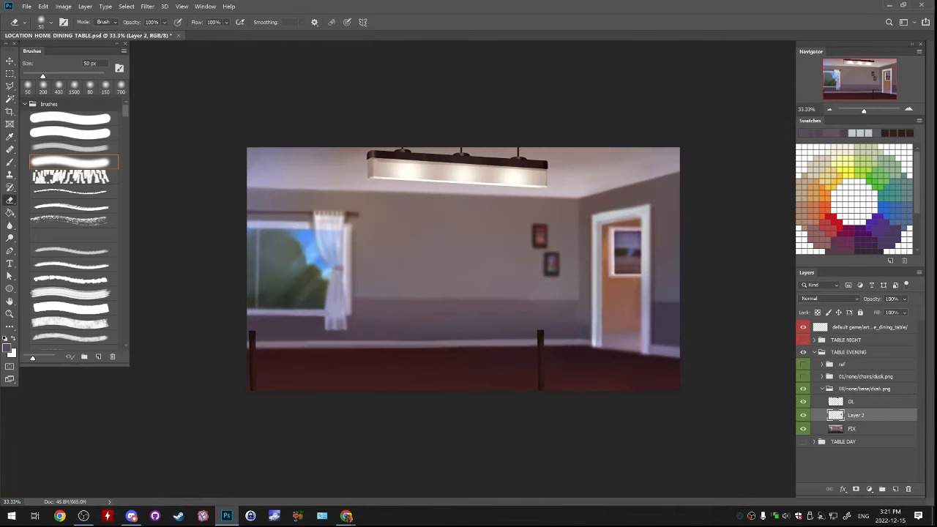
key(b)
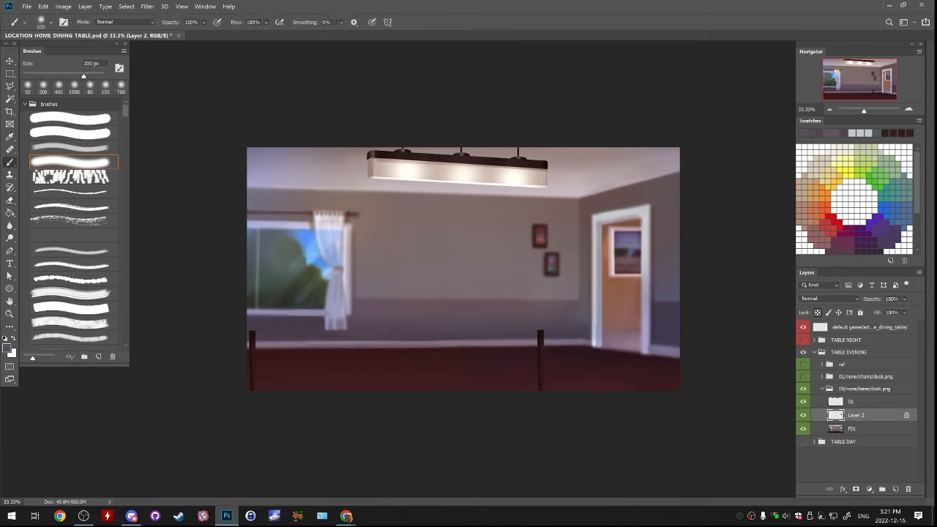
key(bracketright)
key(bracketright)
key(bracketright)
key(bracketright)
key(bracketright)
key(bracketright)
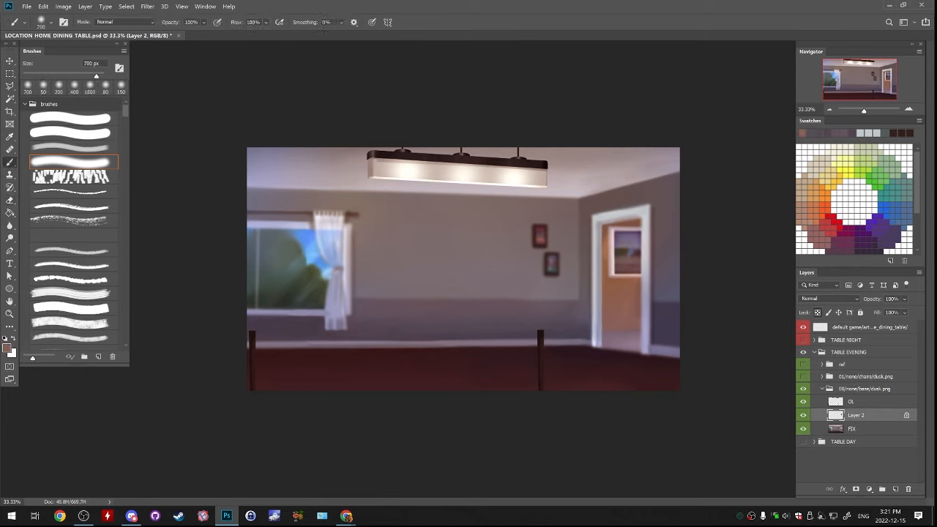
key(ctrl+e)
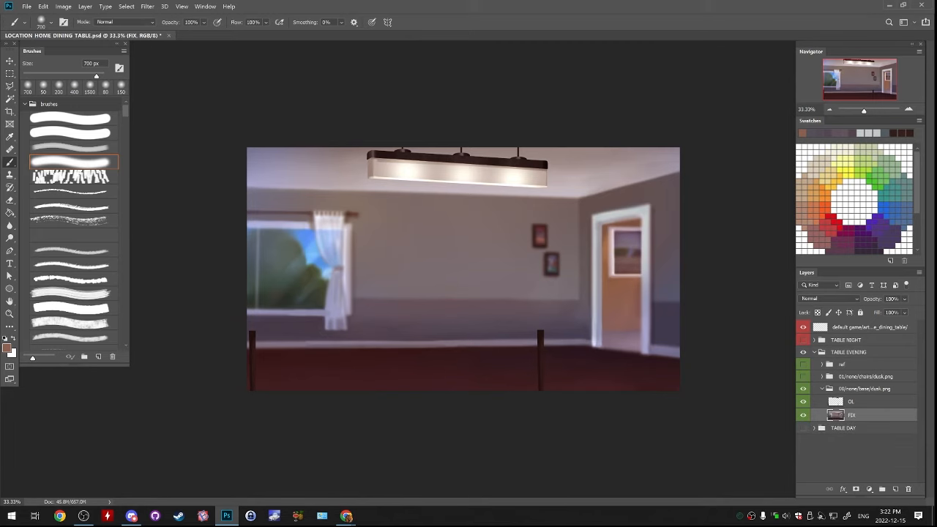
Outline the pane of the curtained window on the FIX layer with a Polygonal Lasso selection that includes the curtain overlapping the glass
key(ctrl+plus)
key(ctrl+plus)
drag(556, 279, 682, 305)
drag(619, 318, 627, 321)
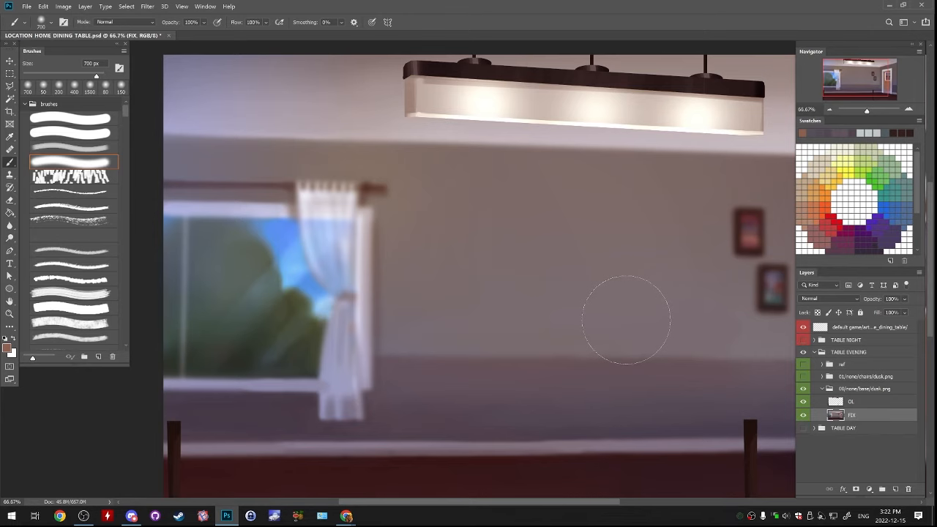
click(9, 86)
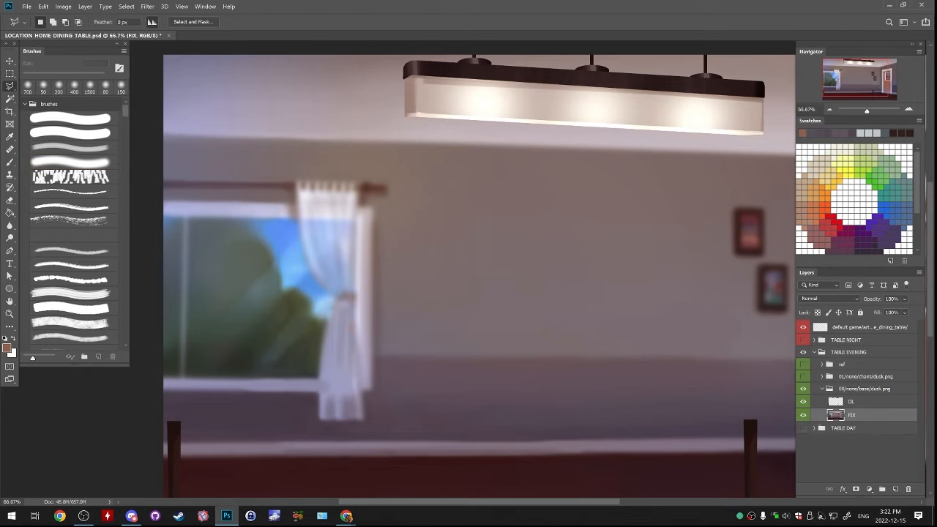
drag(292, 257, 502, 234)
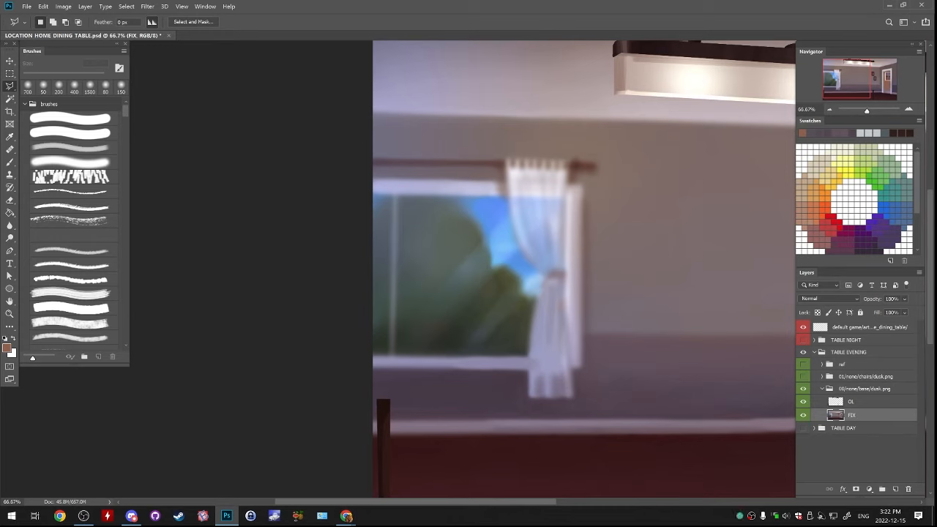
click(371, 191)
click(569, 196)
click(569, 359)
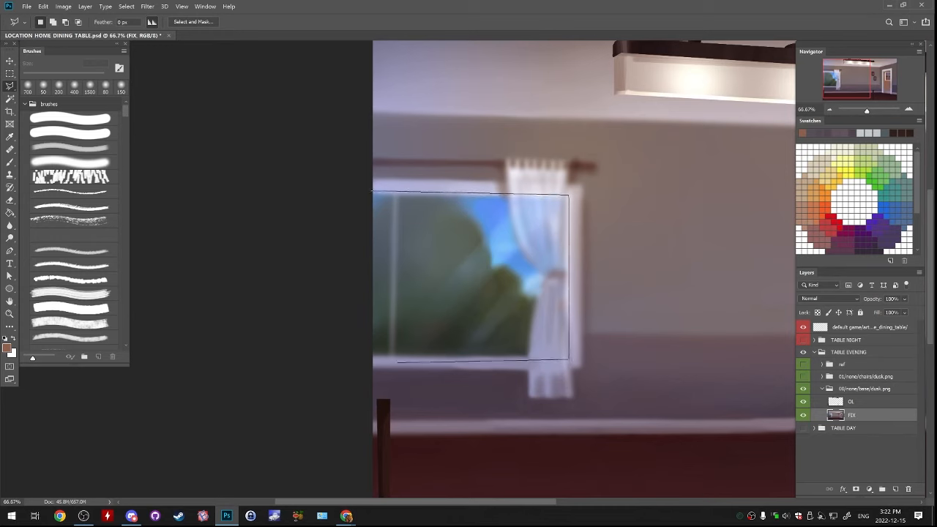
click(363, 359)
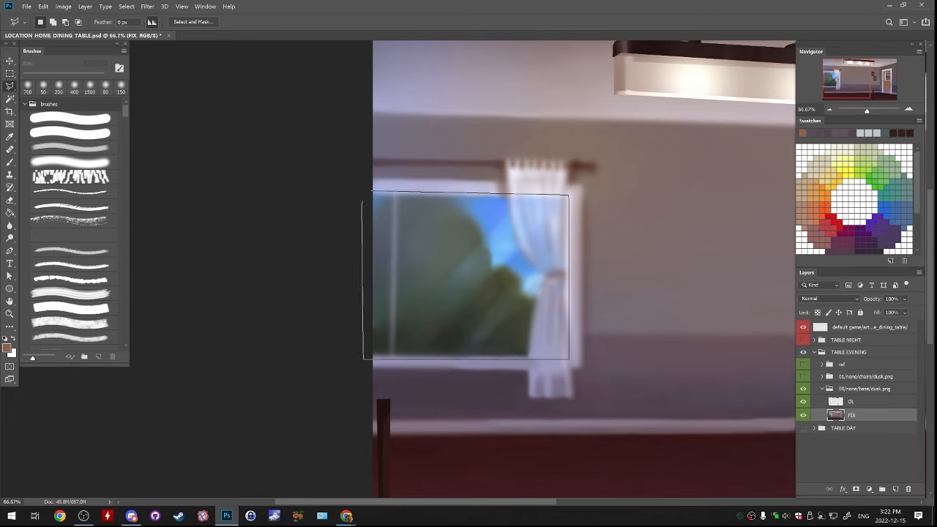
click(363, 203)
click(372, 192)
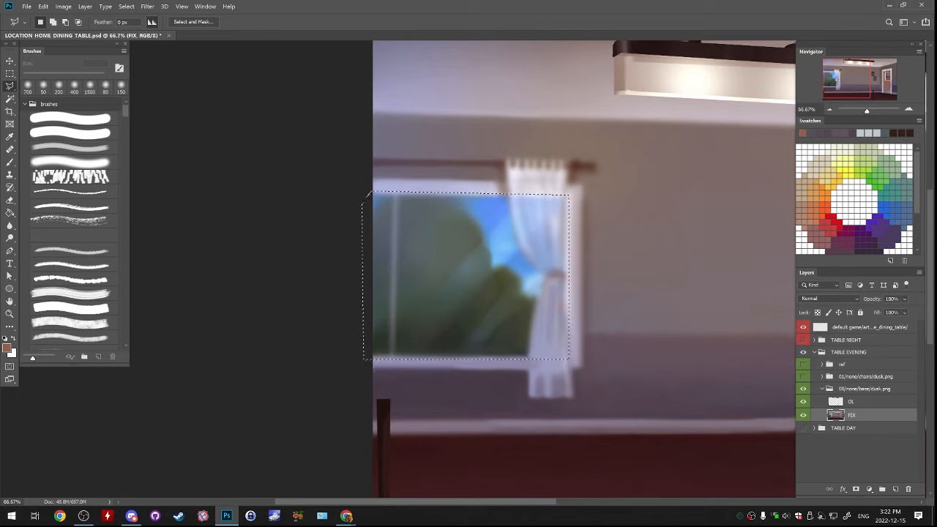
Copy the selected curtained window pane from FIX onto a new layer above it
key(ctrl+c)
key(ctrl+v)
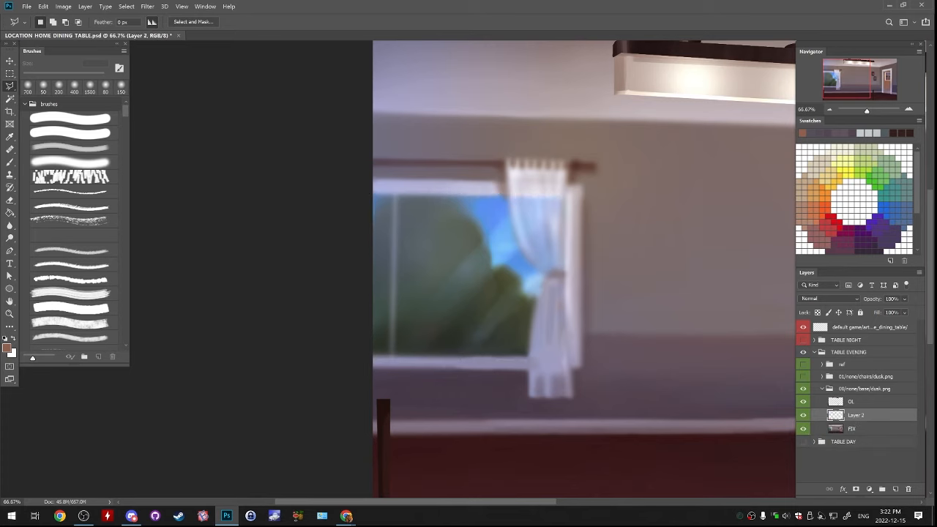
key(ctrl+z)
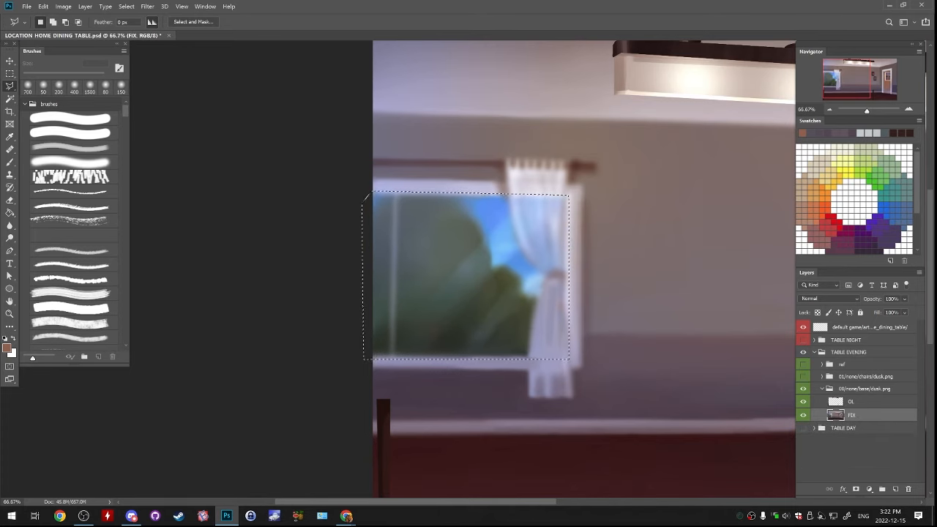
key(ctrl+v)
drag(599, 322, 259, 271)
click(803, 415)
click(803, 415)
Nudge the pasted window pane left until it lines up with the original on FIX, comparing it against the previous state
key(v)
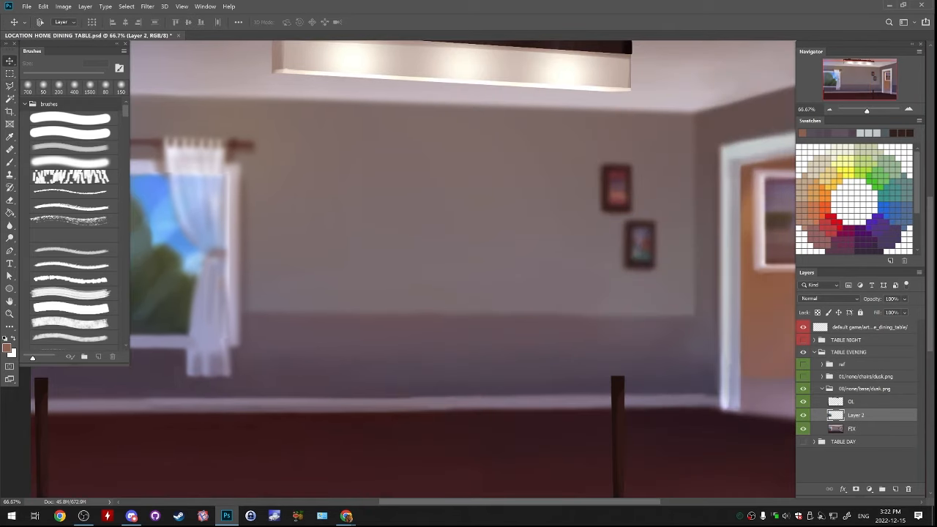
key(ctrl+plus)
key(ctrl+plus)
key(ctrl+plus)
drag(191, 242, 761, 293)
drag(198, 278, 789, 262)
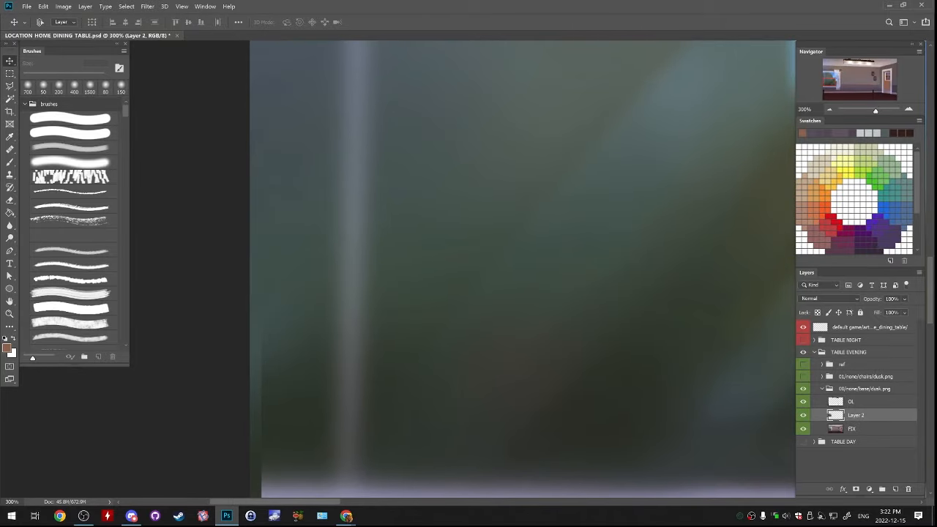
key(Left)
key(Left)
key(Left)
key(Left)
key(Left)
key(Left)
key(Left)
key(Left)
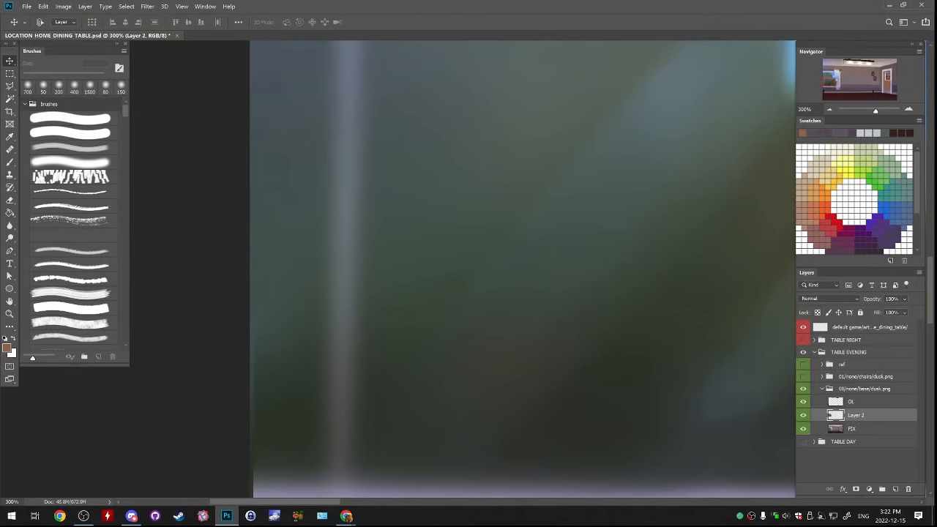
key(ctrl+comma)
key(ctrl+comma)
key(Left)
key(Left)
key(Left)
key(Left)
key(ctrl+comma)
key(ctrl+comma)
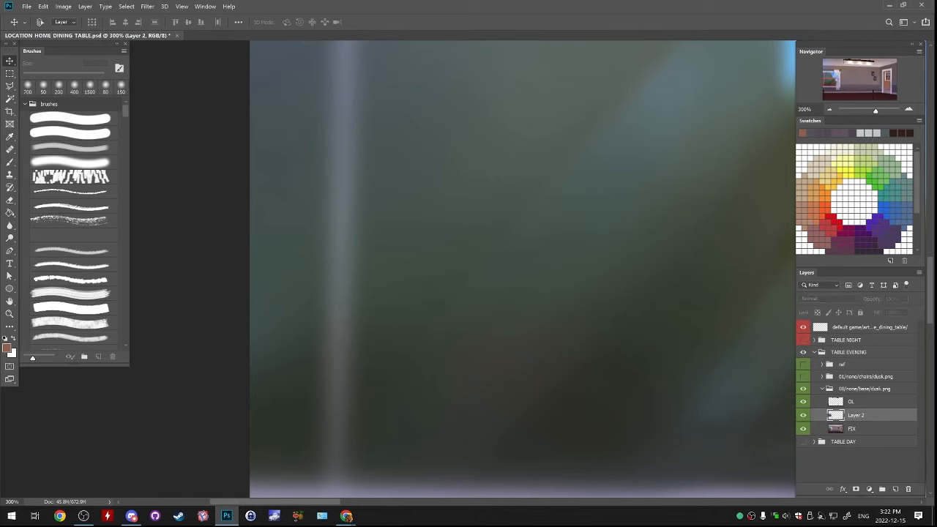
key(ctrl+comma)
key(ctrl+comma)
key(ctrl+minus)
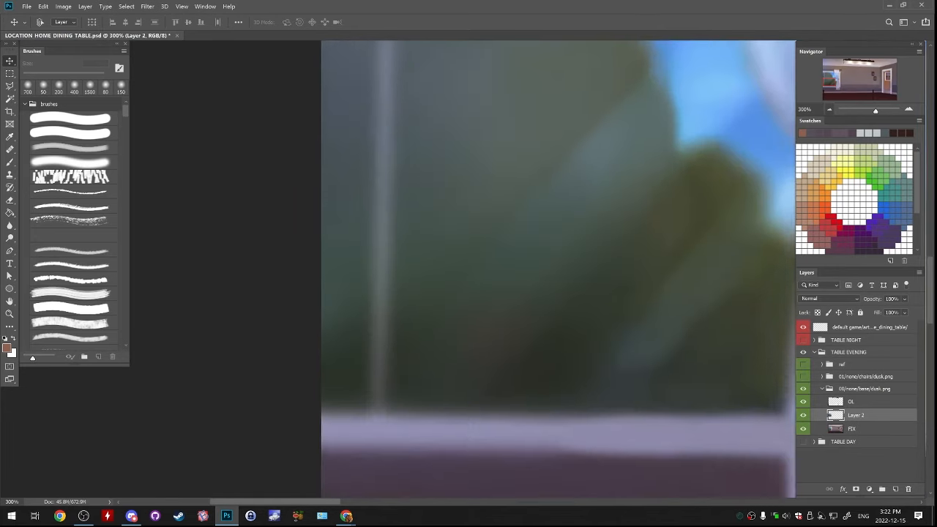
key(ctrl+minus)
key(ctrl+minus)
key(ctrl+minus)
key(ctrl+comma)
key(ctrl+comma)
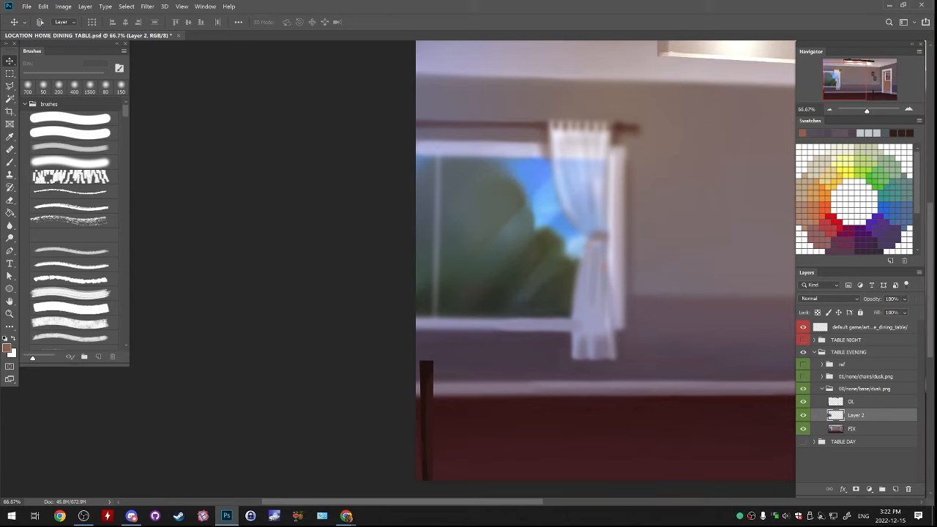
Darken the copied curtained window pane with Brightness/Contrast at brightness -61 and contrast 29
click(63, 6)
mouse_move(85, 22)
click(190, 27)
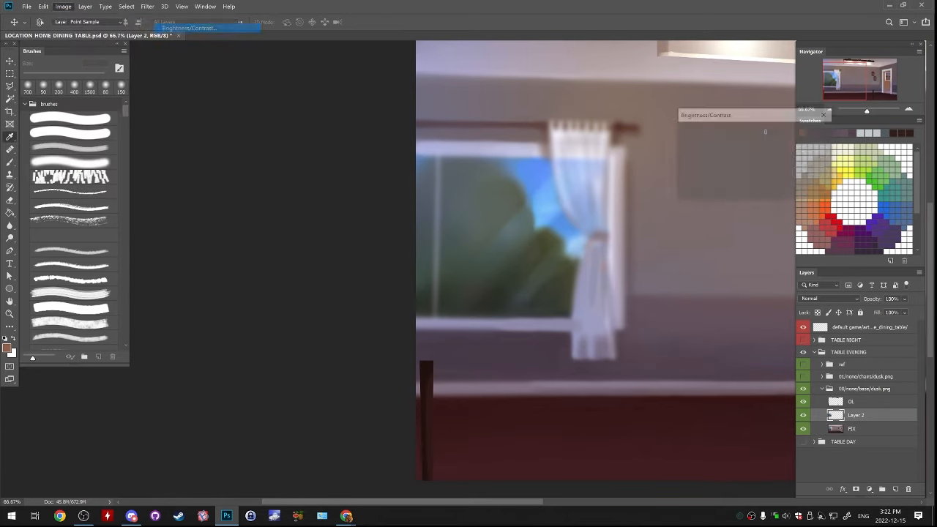
drag(732, 143, 743, 166)
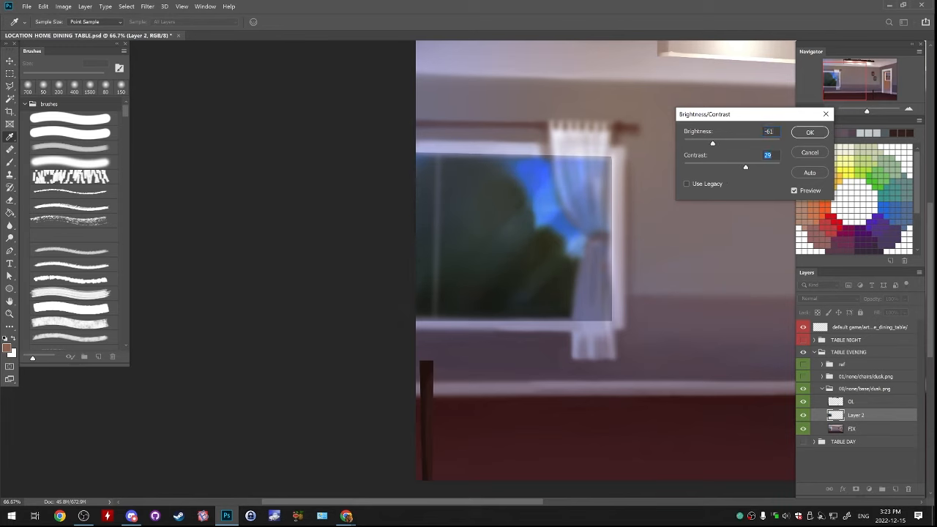
click(810, 132)
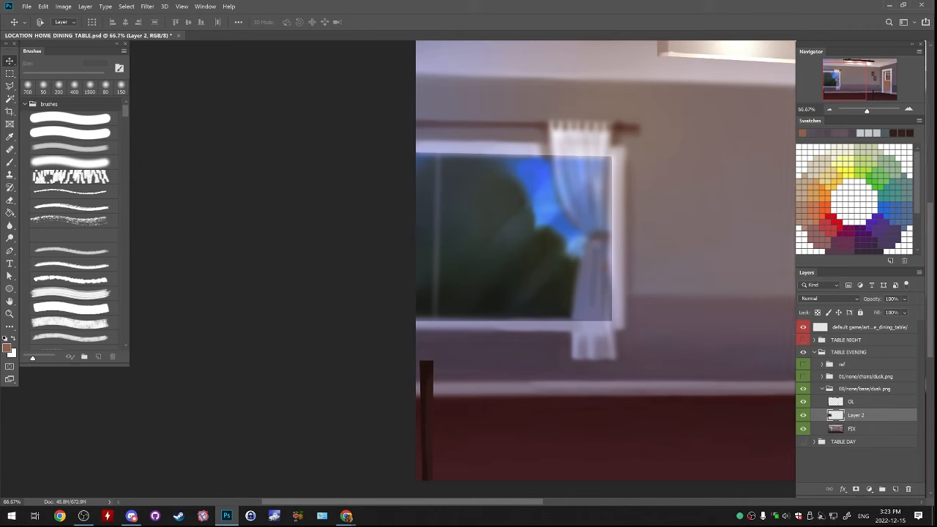
drag(856, 44, 858, 44)
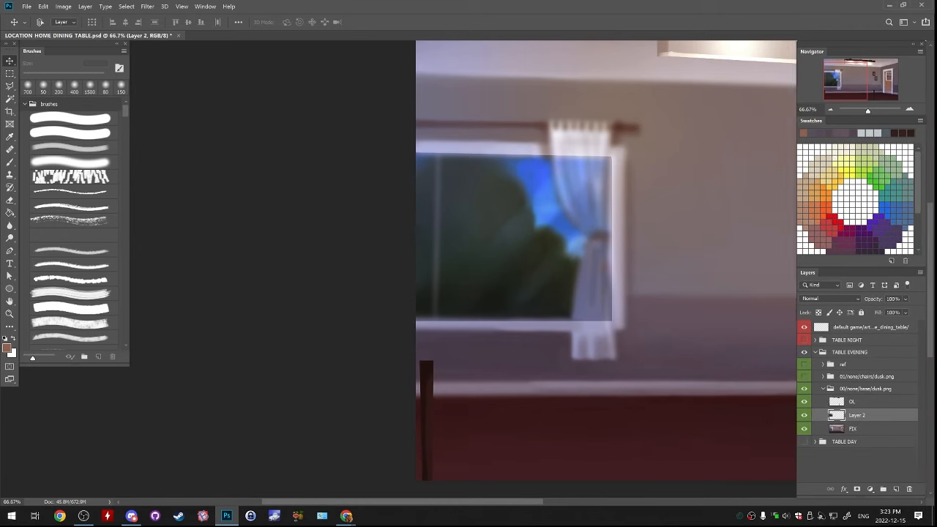
Darken the copied curtained window pane further with Hue/Saturation at a lightness of -12
click(63, 6)
mouse_move(83, 25)
click(183, 76)
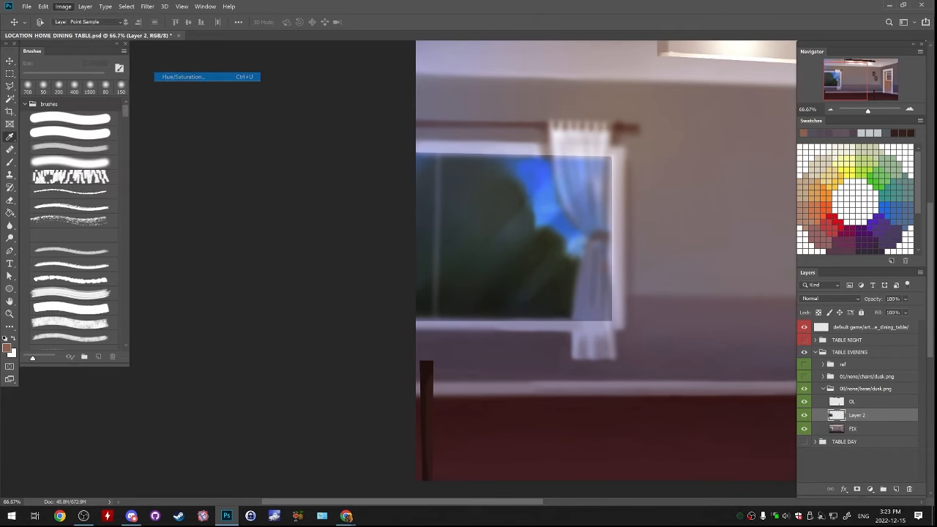
drag(750, 197, 745, 197)
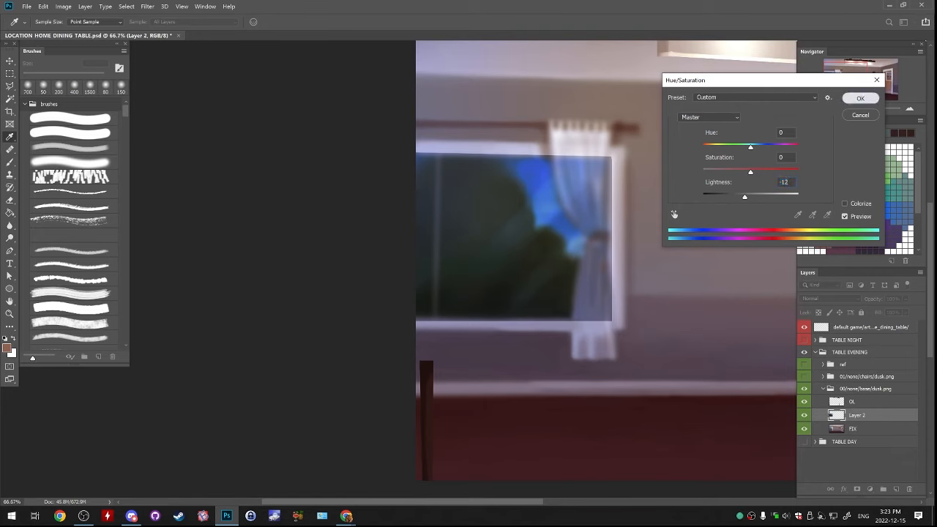
click(860, 98)
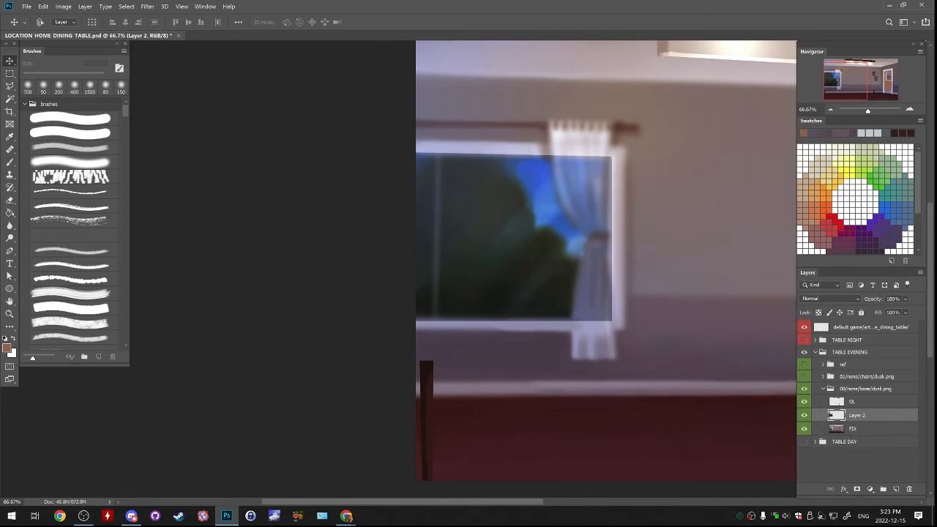
click(63, 6)
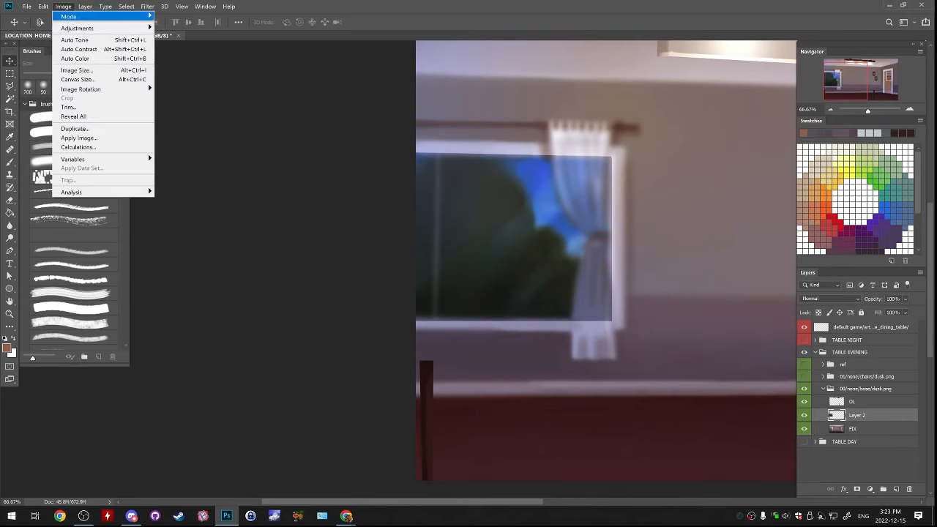
mouse_move(77, 28)
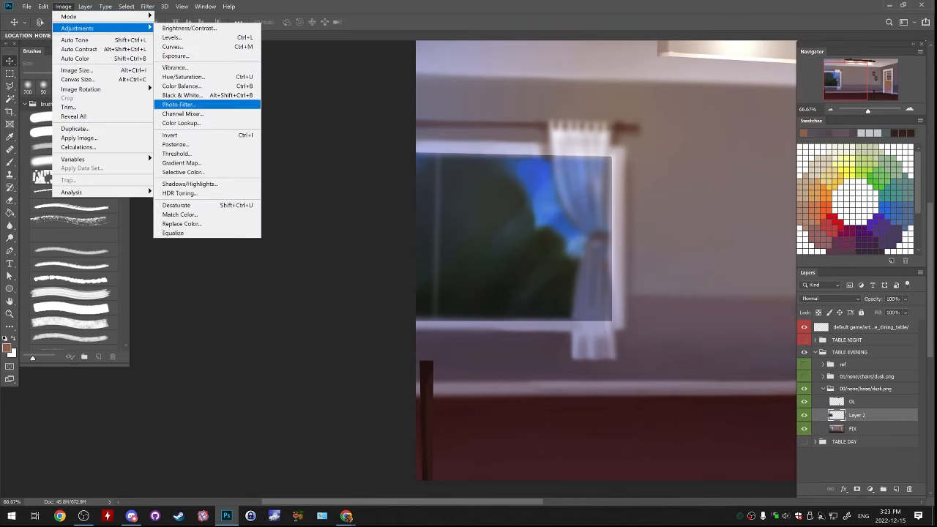
key(Up)
key(Return)
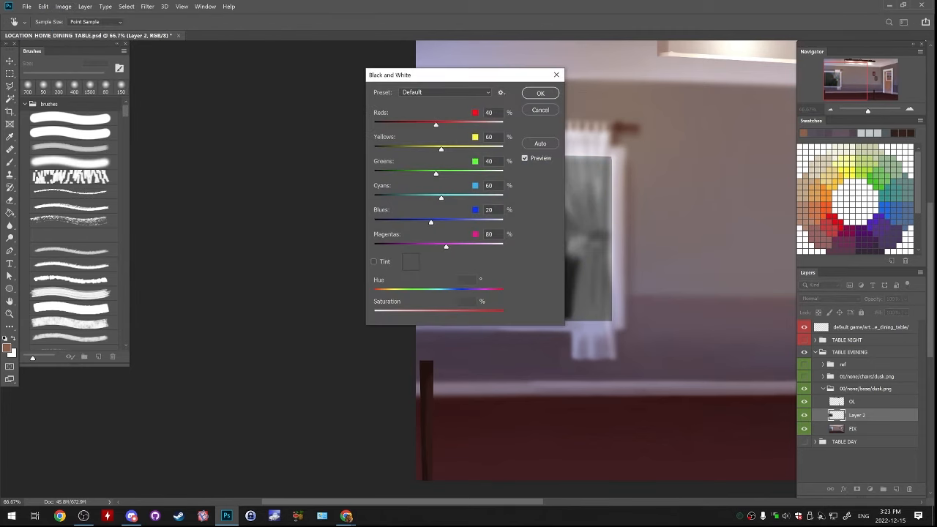
click(540, 110)
Shift the curtained window pane's midtones towards red and blue with Color Balance for a purple dusk tone
click(63, 6)
mouse_move(77, 27)
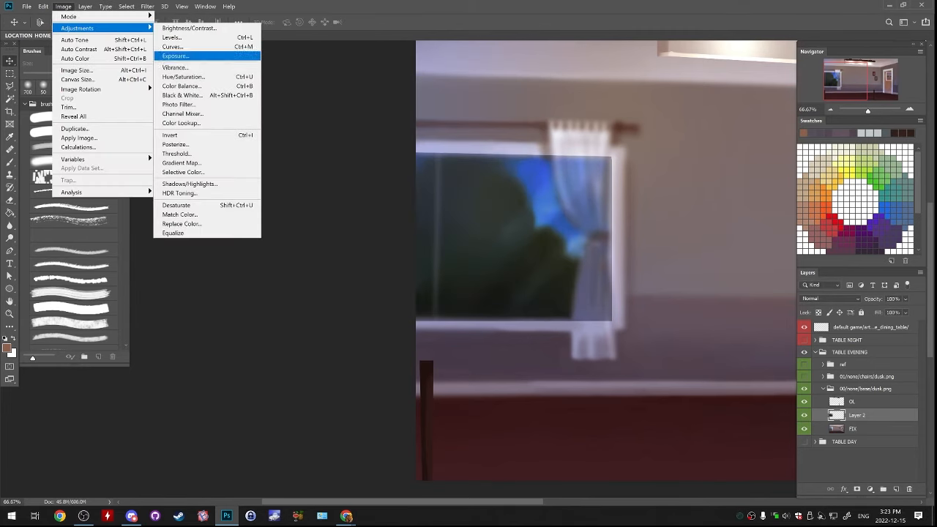
key(Down)
key(Return)
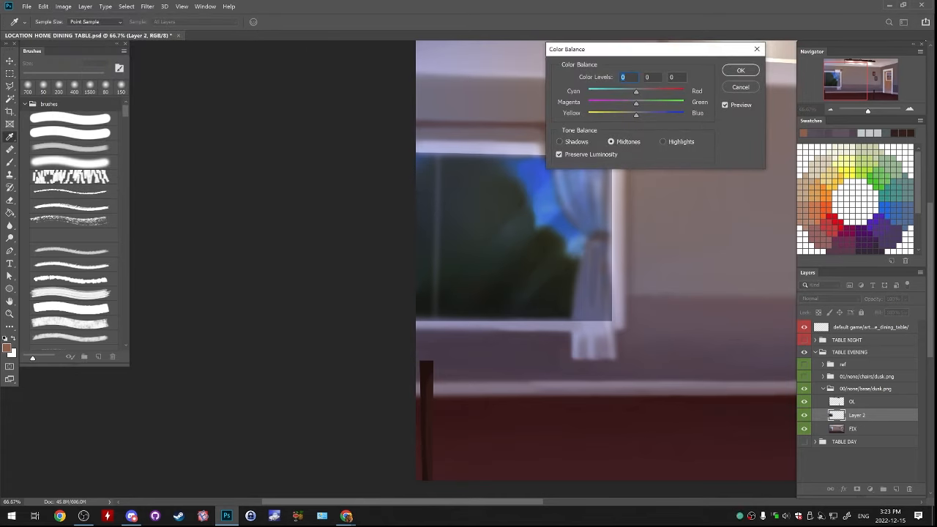
drag(669, 51, 794, 86)
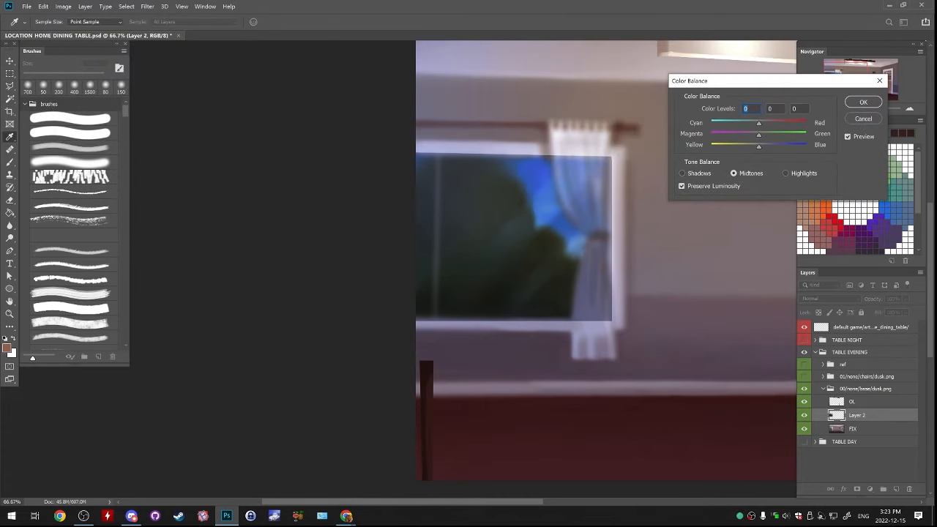
drag(759, 147, 765, 123)
click(863, 101)
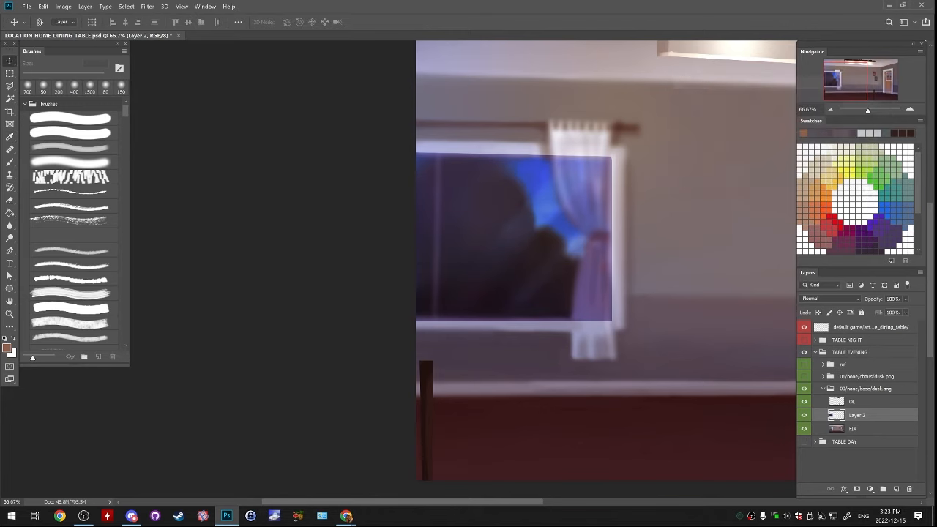
Erase the darkened pane's overlap along the upper and right-hand window frame with a soft 50 px eraser, undoing unwanted strokes
key(e)
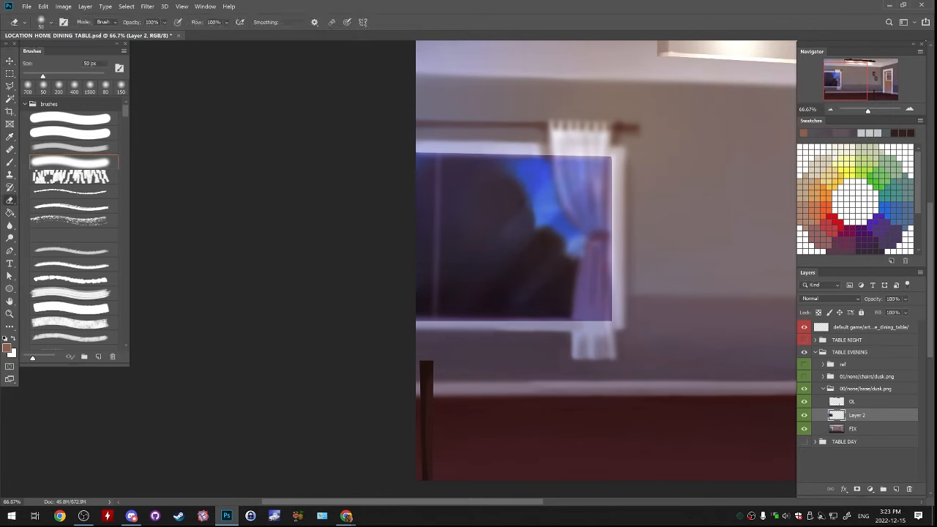
key(ctrl+z)
drag(418, 145, 611, 152)
key(ctrl+z)
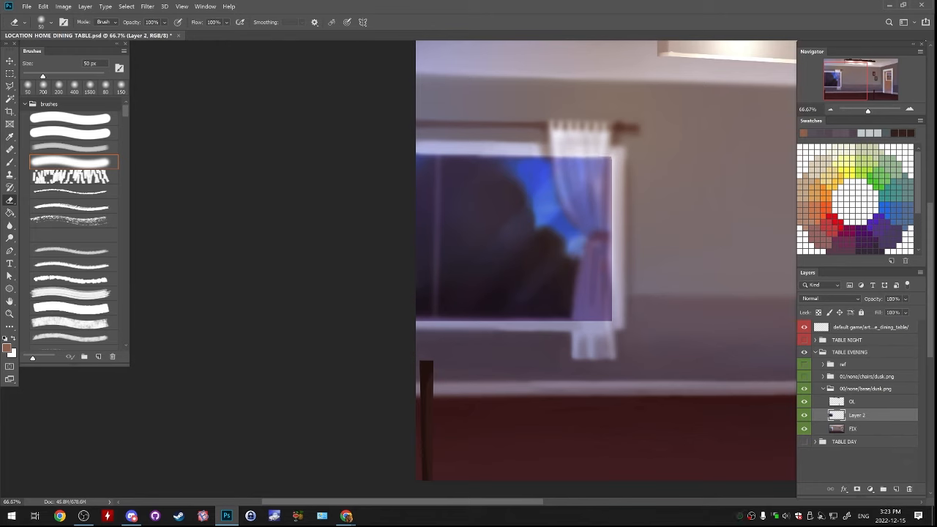
drag(619, 155, 620, 322)
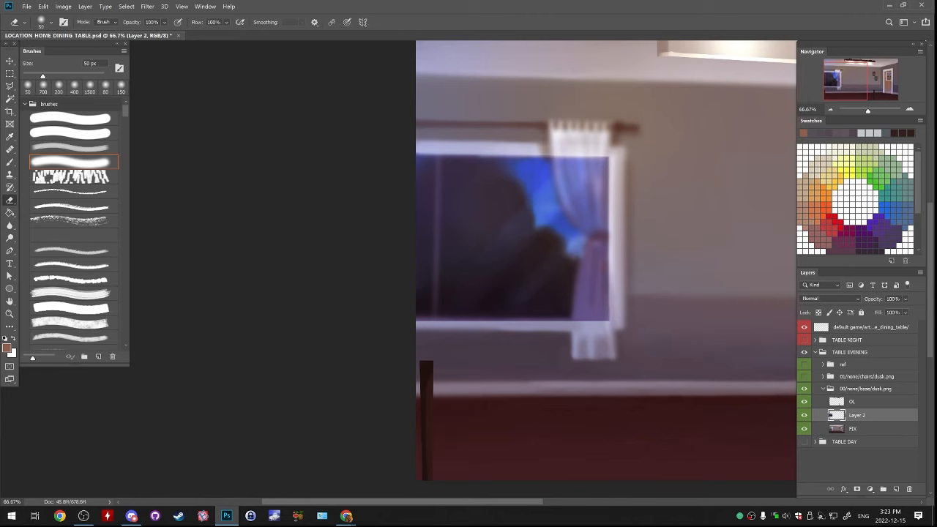
Erase the dark purple tint over the sheer curtain on Layer 2 with a soft 200 px eraser
key(bracketright)
key(bracketright)
key(bracketright)
key(bracketright)
key(bracketright)
key(bracketright)
key(bracketleft)
key(bracketleft)
key(bracketleft)
key(bracketleft)
key(bracketleft)
key(bracketright)
key(bracketright)
key(bracketright)
key(bracketright)
key(bracketright)
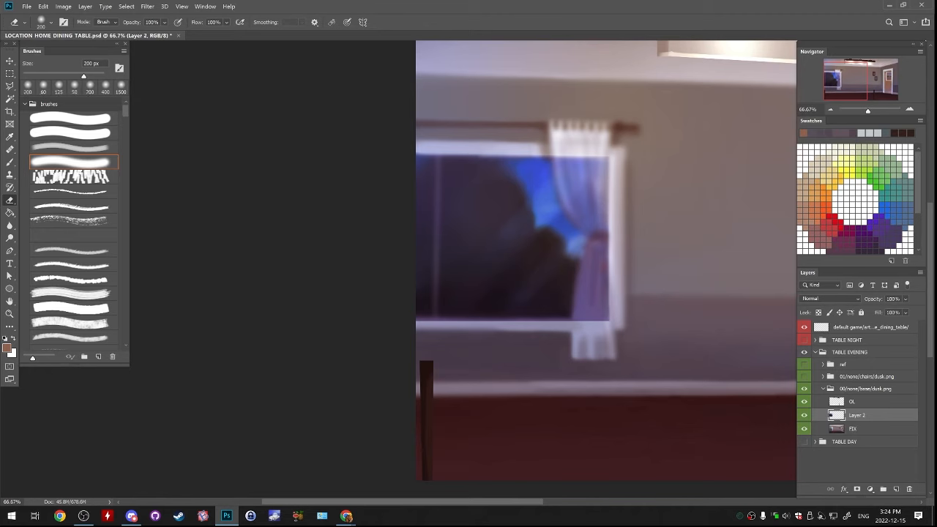
mouse_move(593, 220)
mouse_down()
mouse_move(572, 172)
mouse_move(568, 205)
mouse_up()
mouse_move(602, 235)
mouse_down()
mouse_move(591, 311)
mouse_move(579, 281)
mouse_up()
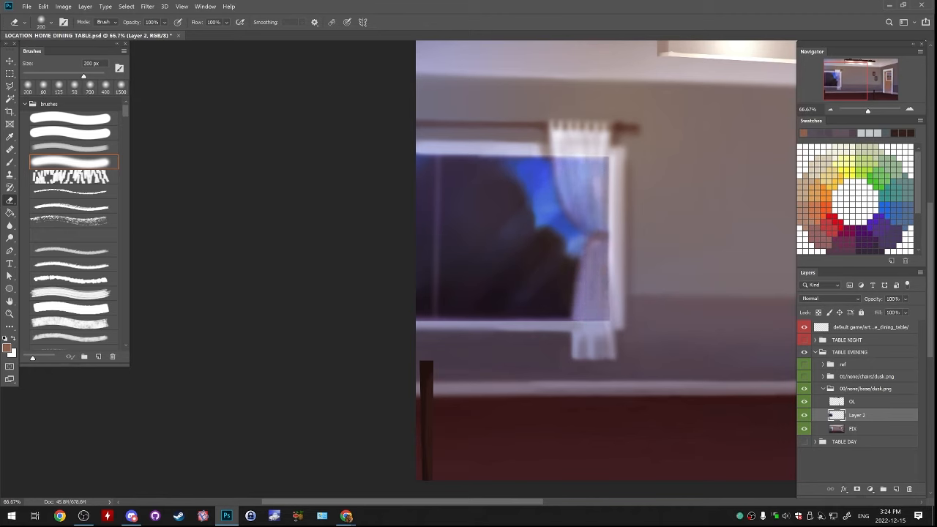
mouse_move(608, 320)
mouse_down()
mouse_move(575, 296)
mouse_move(589, 243)
mouse_up()
Refine the curtain's edge and upper folds on Layer 2 with a soft 40 px eraser, undoing unwanted strokes
key(bracketleft)
key(bracketleft)
key(bracketleft)
key(bracketleft)
key(bracketleft)
key(bracketleft)
key(bracketleft)
key(bracketleft)
key(bracketleft)
key(bracketleft)
key(bracketleft)
key(ctrl+z)
key(ctrl+z)
mouse_move(577, 310)
mouse_down()
mouse_move(580, 283)
mouse_move(576, 293)
mouse_up()
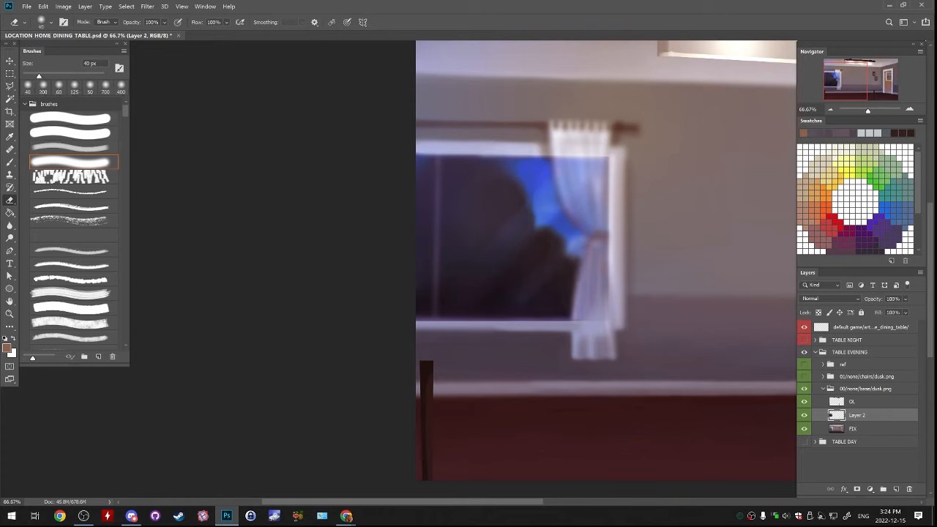
key(ctrl+z)
drag(559, 158, 564, 202)
key(ctrl+z)
key(ctrl+z)
drag(607, 161, 602, 196)
key(ctrl+z)
key(ctrl+z)
drag(596, 164, 592, 186)
drag(560, 158, 560, 191)
key(])
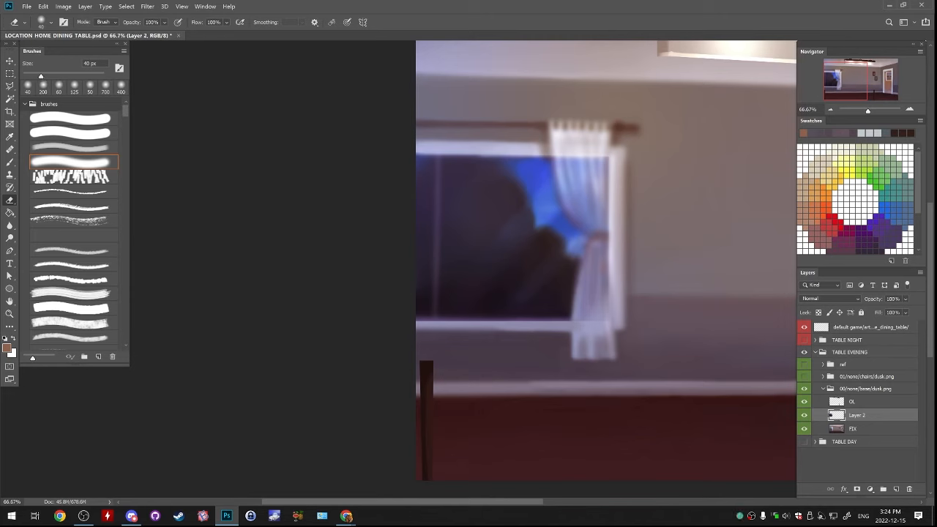
Erase the dark tint off the window's lower frame and vertical divider on Layer 2 with a soft eraser, down to 35 px, undoing unwanted strokes
drag(593, 281, 594, 318)
drag(417, 319, 595, 319)
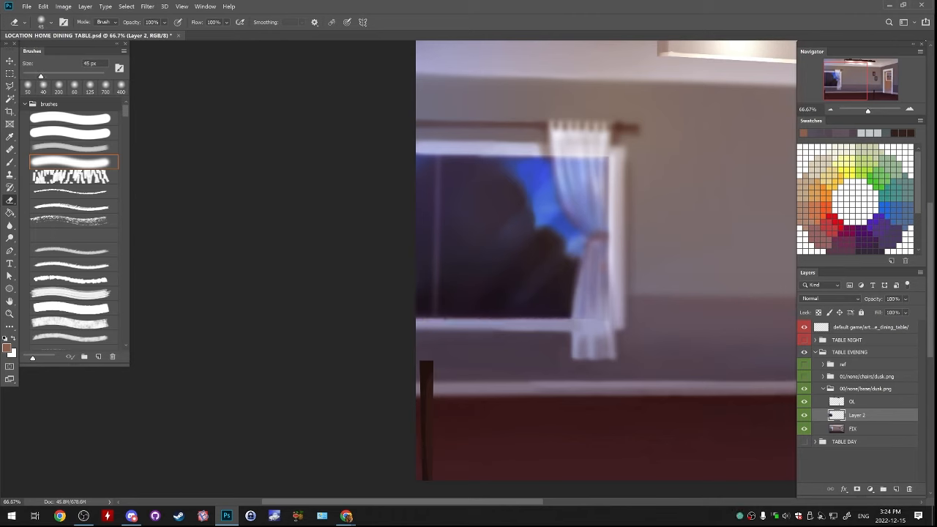
key(bracketleft)
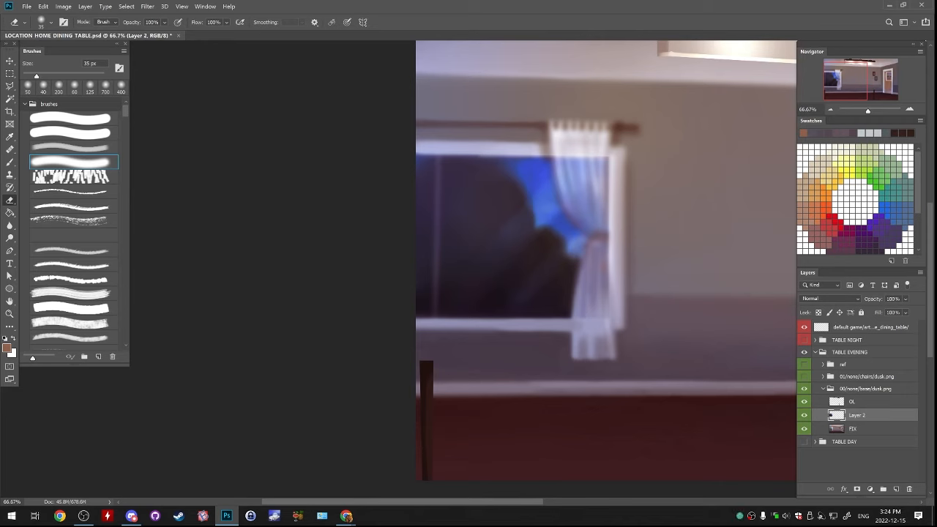
mouse_move(440, 153)
mouse_down()
mouse_move(440, 320)
mouse_move(434, 162)
mouse_up()
key(ctrl+z)
key(ctrl+z)
key(ctrl+z)
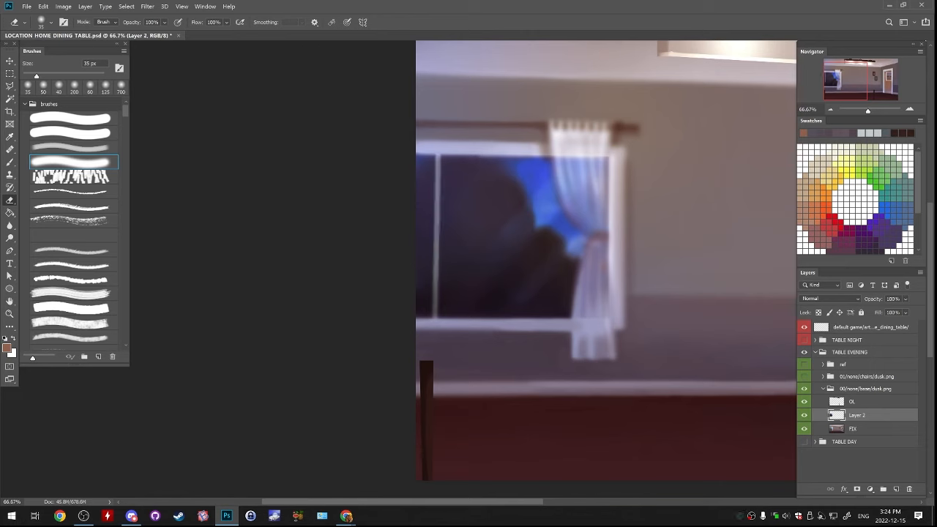
click(830, 110)
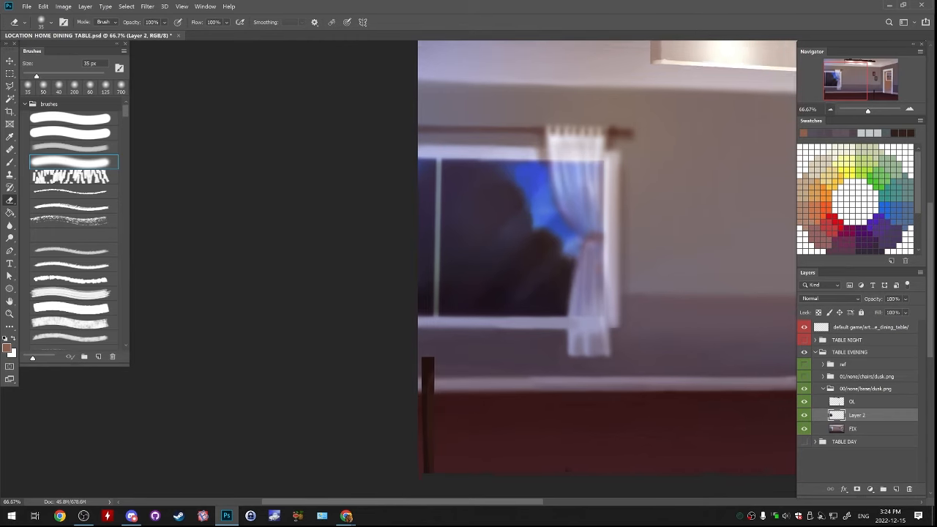
click(830, 109)
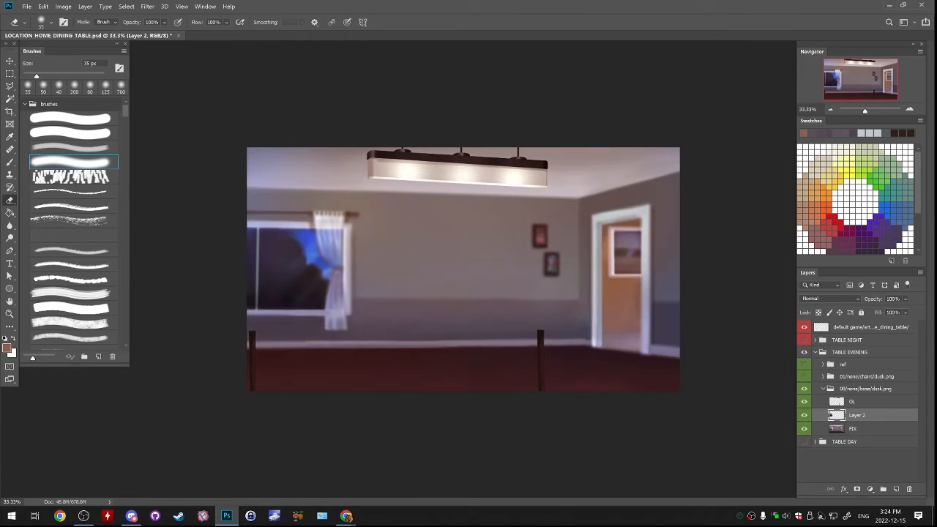
Lock Layer 2's transparent pixels and set the brush's foreground colour to a magenta pink near #be49a1
click(910, 109)
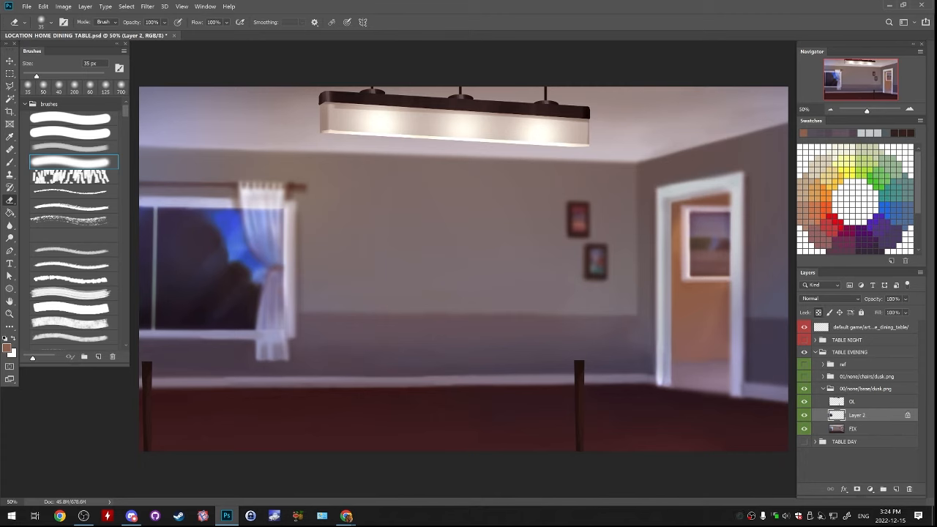
key(b)
alt+click(148, 263)
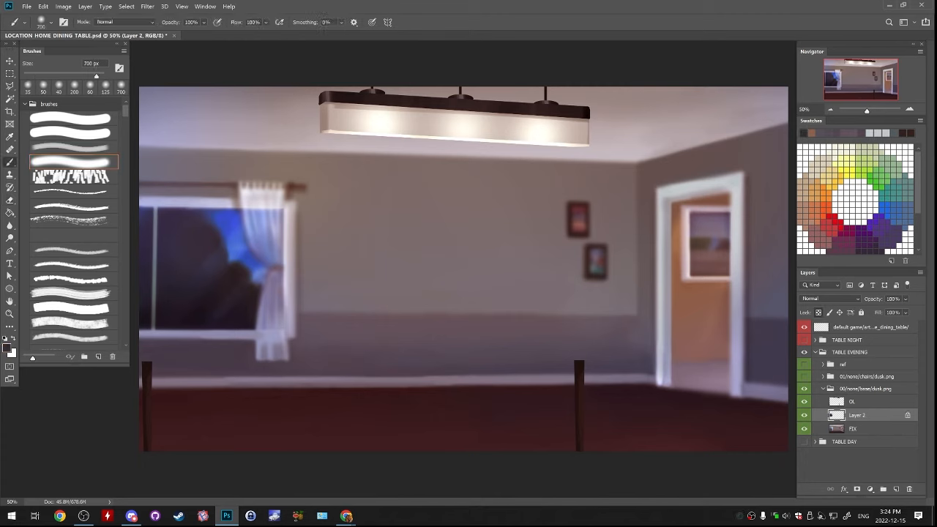
click(6, 347)
text(8)
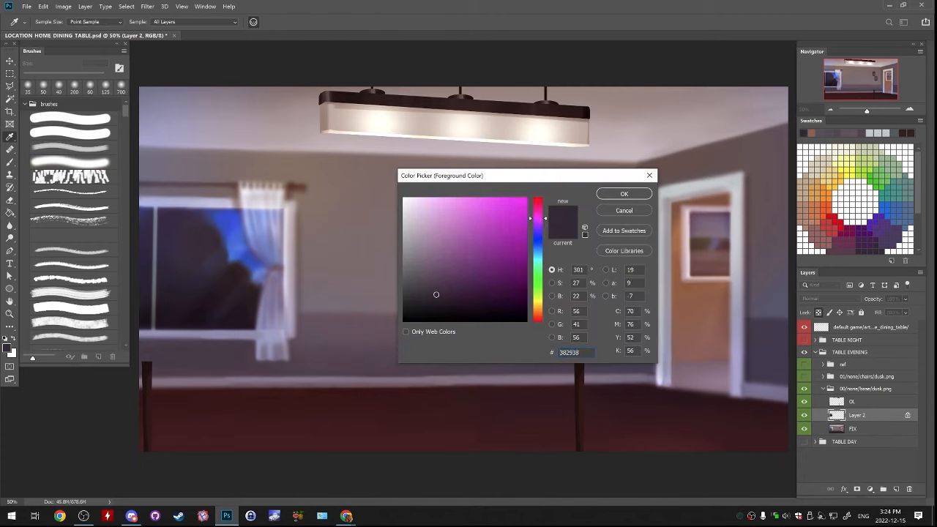
text(52184be498b)
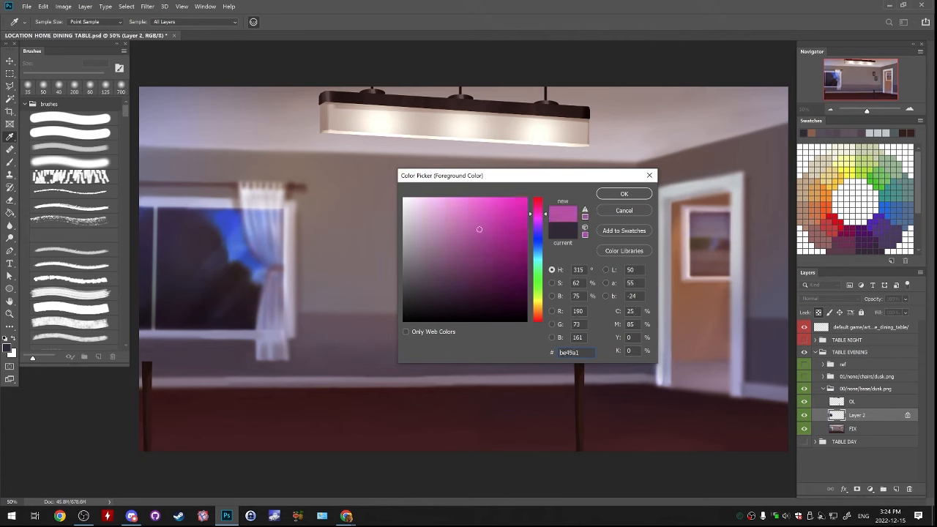
click(624, 193)
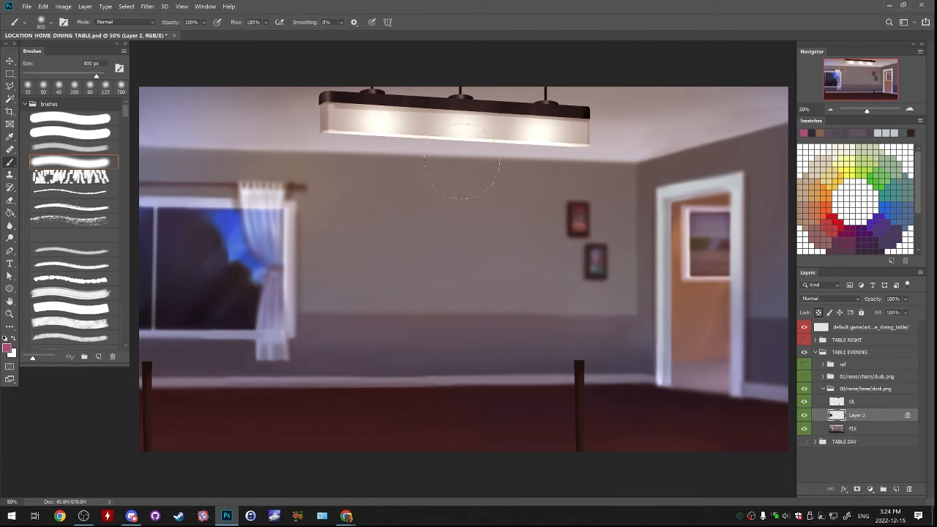
Paint a faint pink glow over the night sky in the window with a soft 1200 px brush, undoing unwanted strokes
drag(205, 246, 298, 253)
key(ctrl+z)
mouse_move(223, 194)
mouse_down()
mouse_move(245, 221)
mouse_move(246, 255)
mouse_move(214, 275)
mouse_move(210, 304)
mouse_up()
key(ctrl+z)
drag(211, 213, 286, 304)
key(ctrl+z)
mouse_move(193, 234)
mouse_down()
mouse_move(275, 289)
mouse_move(282, 325)
mouse_up()
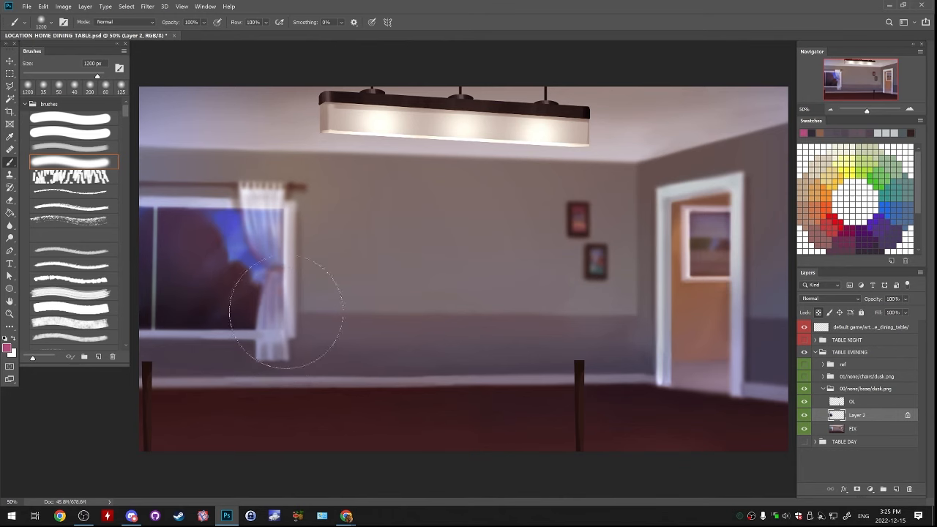
Add a faint warm orange-brown glow over the window pane with the soft 1200 px brush and merge Layer 2 into FIX
click(821, 225)
drag(197, 223, 281, 284)
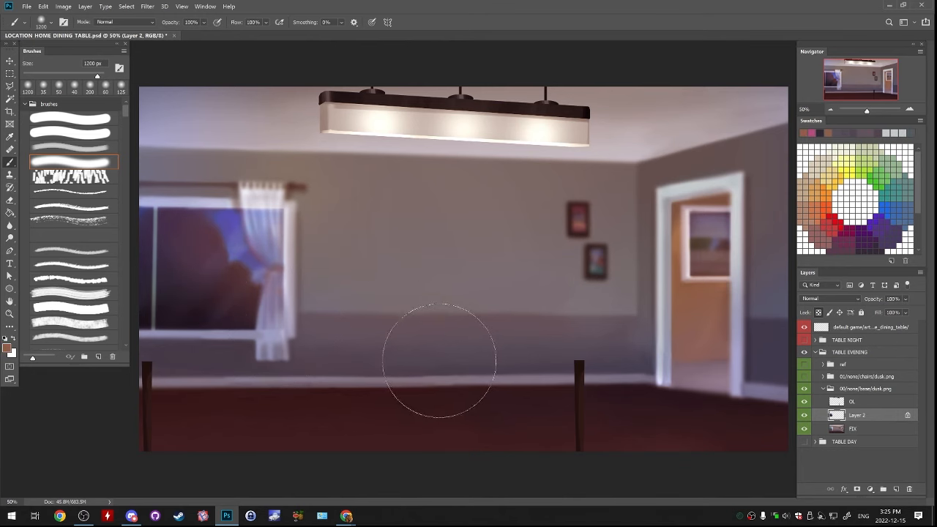
key(ctrl+minus)
key(ctrl+minus)
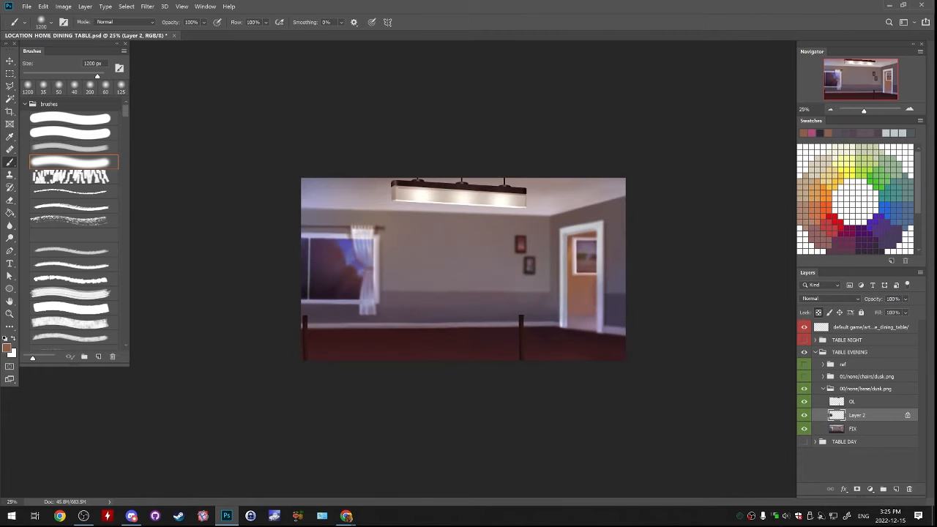
key(Delete)
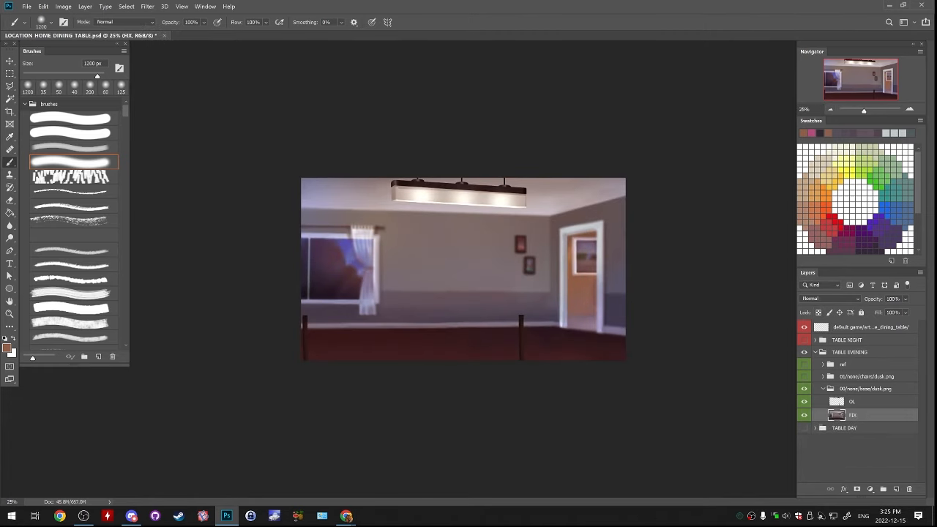
Select the doorway opening inside its white frame with the Polygonal Lasso and copy it from FIX to a new layer
key(ctrl+plus)
key(ctrl+plus)
key(ctrl+plus)
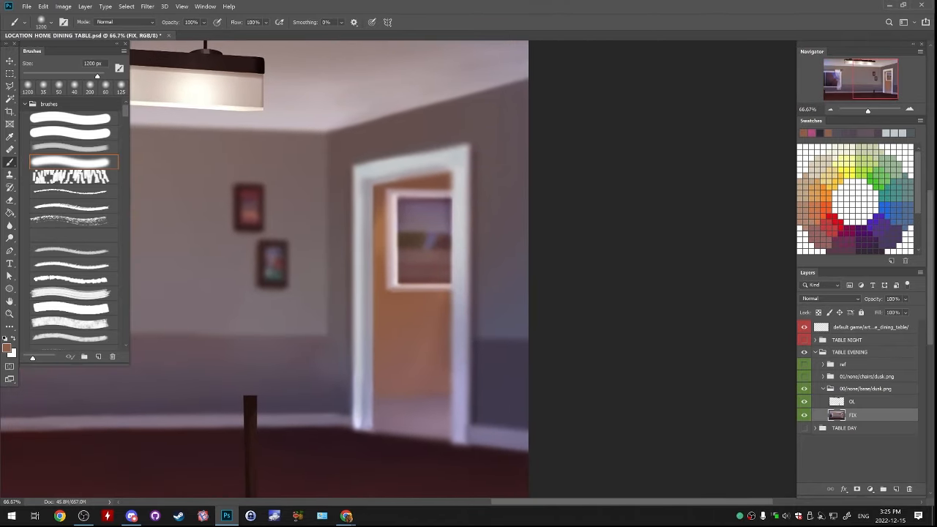
key(l)
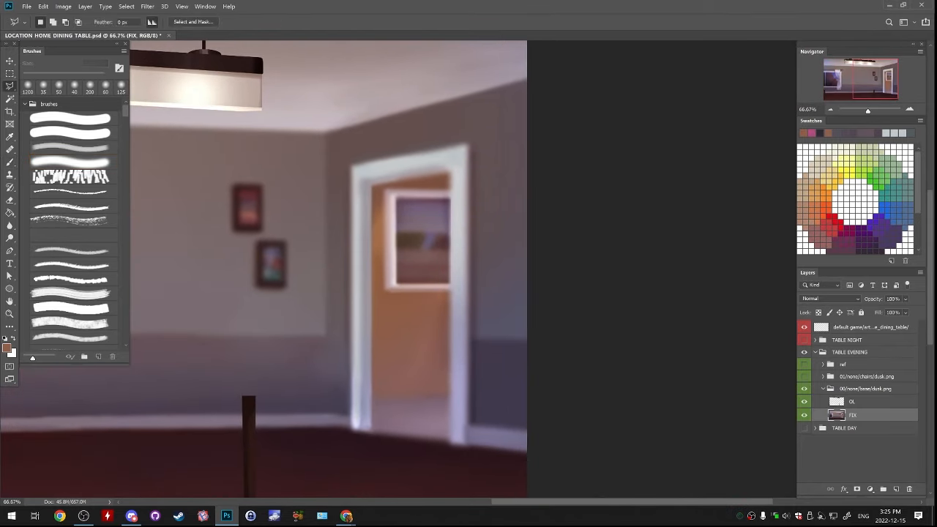
click(448, 438)
click(451, 170)
click(371, 185)
click(371, 430)
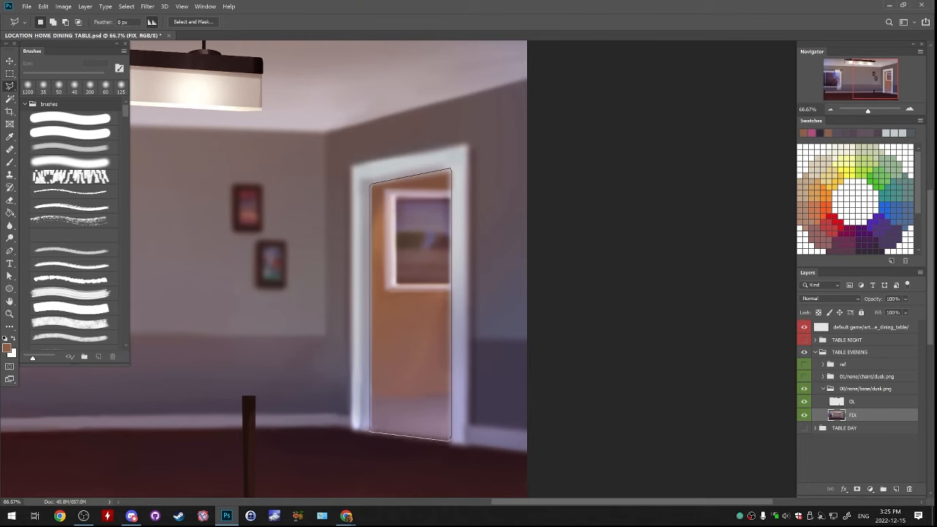
key(ctrl+j)
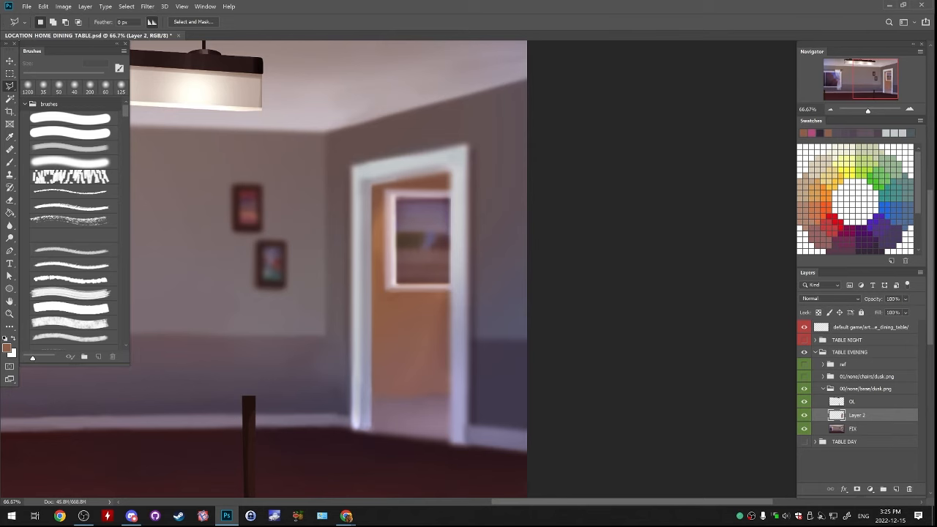
Try to brighten the doorway view with the Dodge tool on Highlights at 50% exposure, using a soft 1100 px brush
key(o)
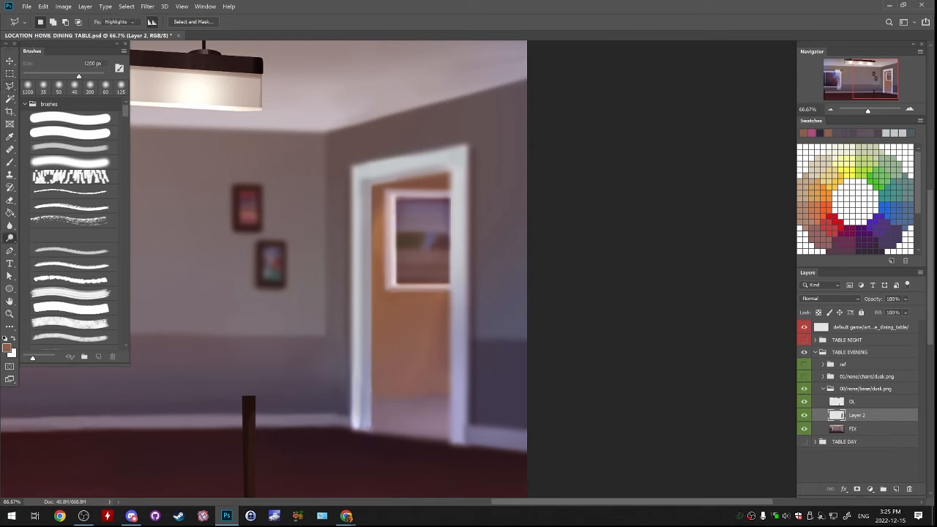
mouse_move(441, 176)
mouse_down()
mouse_move(410, 182)
mouse_move(447, 277)
mouse_up()
key(ctrl+z)
key(])
key(])
key(])
key(])
key(])
key(])
key(])
key(])
key(])
key(])
key(])
key(ctrl+z)
drag(437, 222, 445, 264)
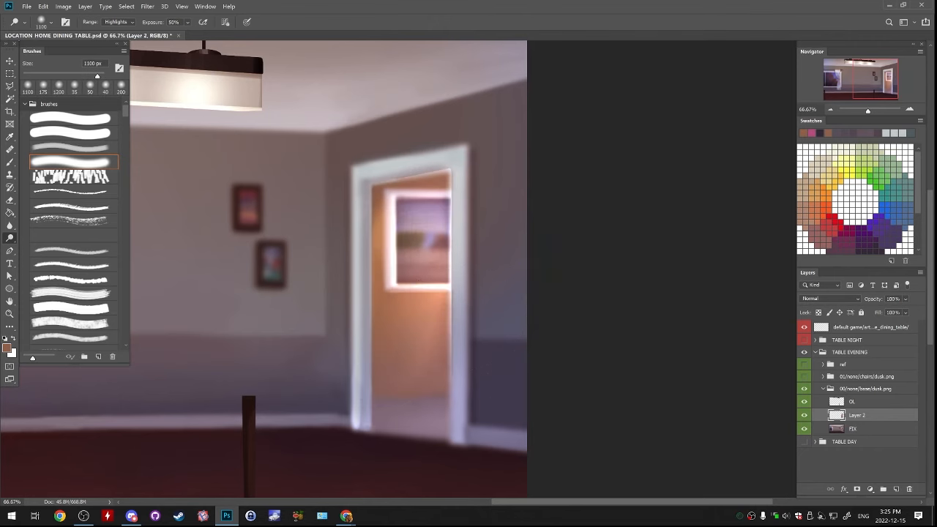
key(ctrl+z)
key(ctrl+z)
Raise the brightness of the copied doorway on Layer 2 with a Brightness/Contrast adjustment
click(63, 7)
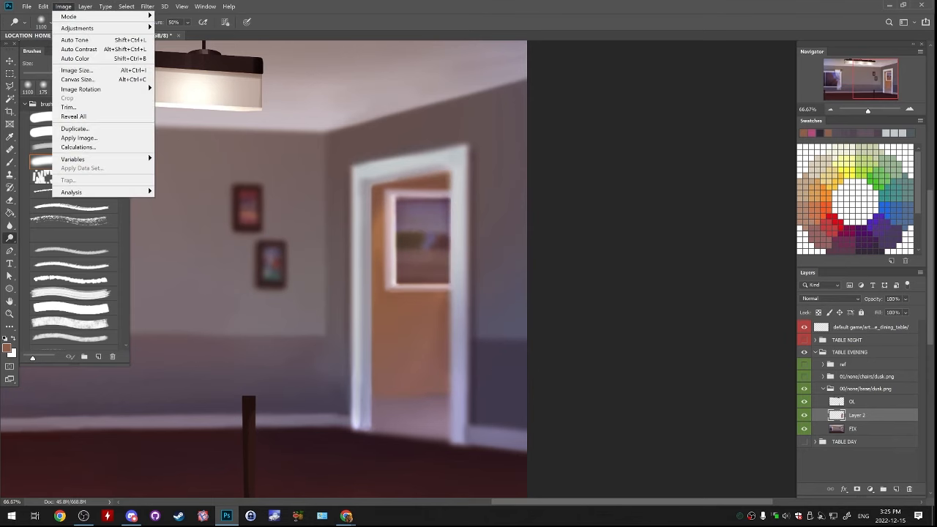
mouse_move(77, 28)
click(182, 29)
drag(732, 144, 749, 144)
key(Return)
Erase the bright fringe along the inner edges of the door frame on Layer 2 with a soft 80 px eraser
key(e)
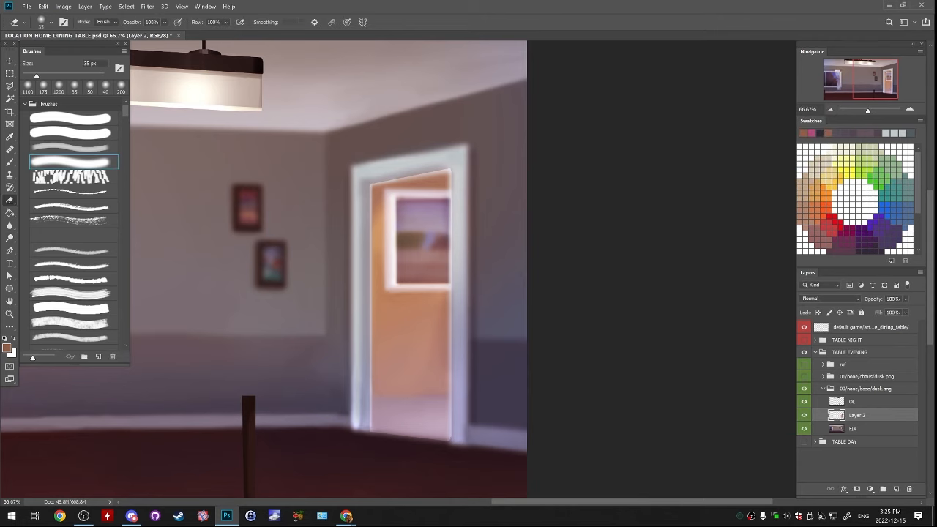
key(bracketright)
key(bracketright)
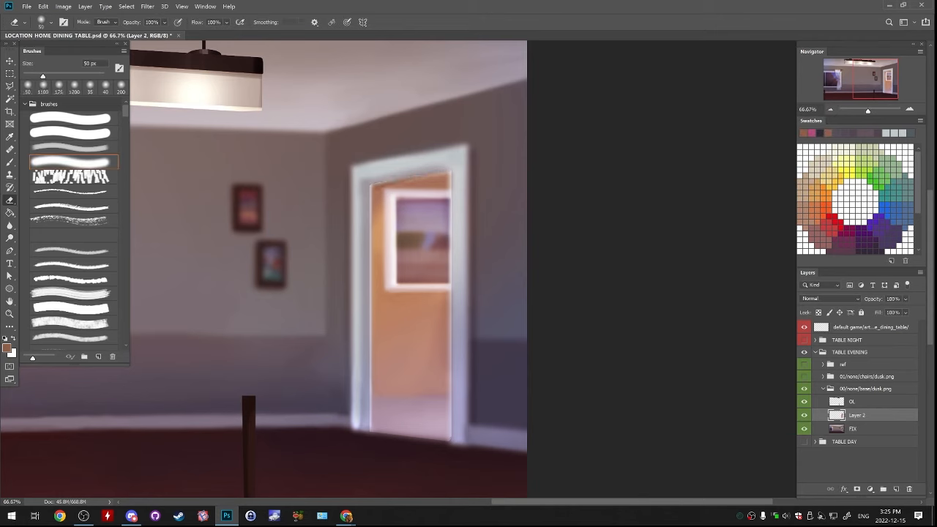
key(bracketright)
mouse_move(455, 177)
mouse_down()
mouse_move(455, 437)
mouse_move(455, 176)
mouse_up()
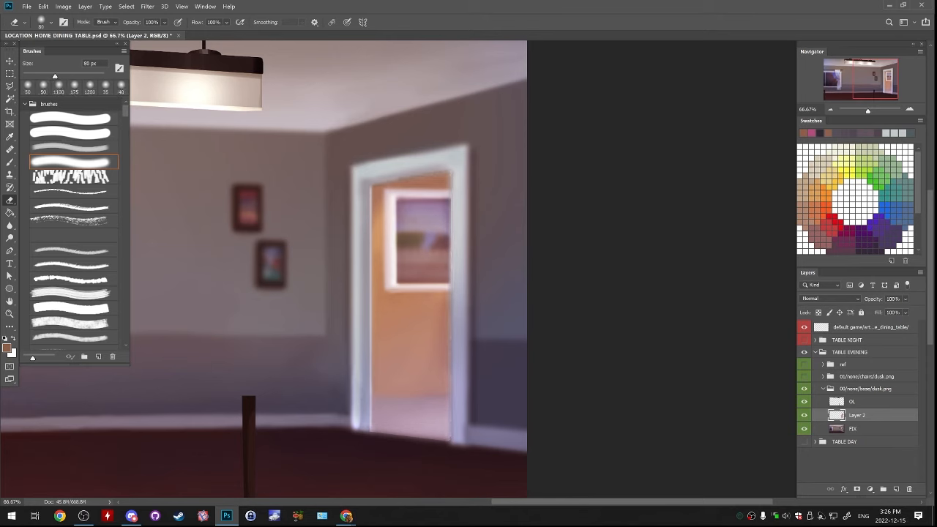
drag(368, 188, 368, 432)
key(ctrl+z)
drag(364, 186, 364, 433)
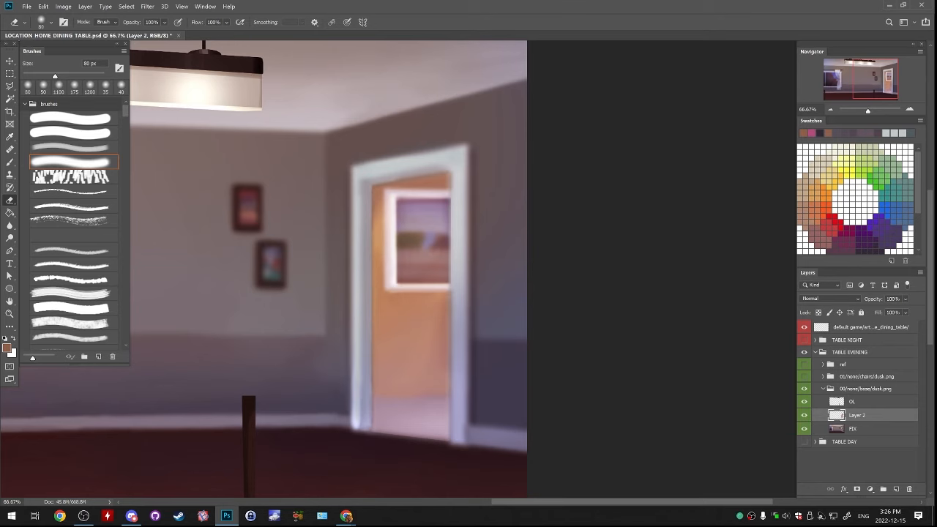
Fade the brightened doorway towards its lower part on Layer 2 with a soft 800 px eraser, comparing before and after
key(ctrl+minus)
key(ctrl+minus)
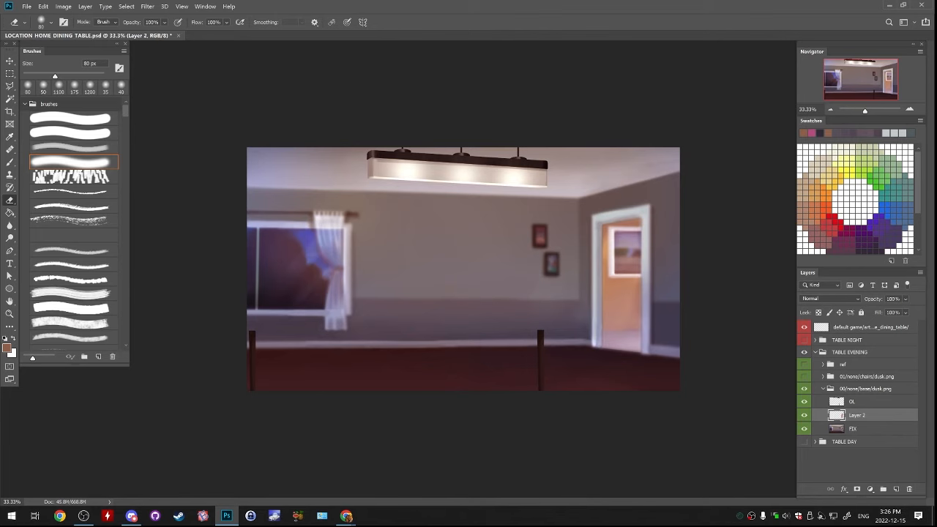
key(ctrl+comma)
key(ctrl+comma)
key(bracketright)
key(bracketright)
key(bracketright)
key(bracketright)
key(bracketright)
key(bracketright)
key(bracketright)
key(bracketright)
key(bracketright)
key(bracketright)
key(bracketright)
key(bracketright)
key(bracketright)
click(610, 338)
right_click(611, 334)
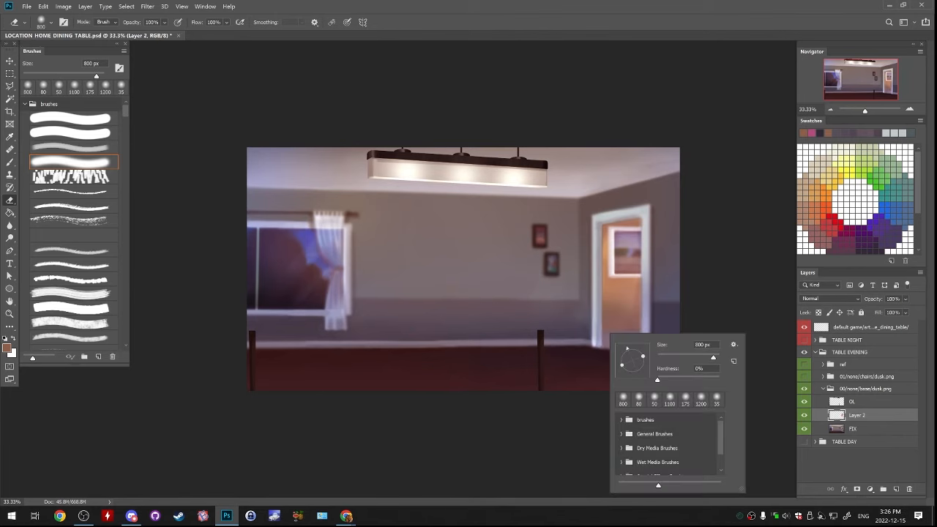
click(606, 340)
click(620, 353)
click(621, 369)
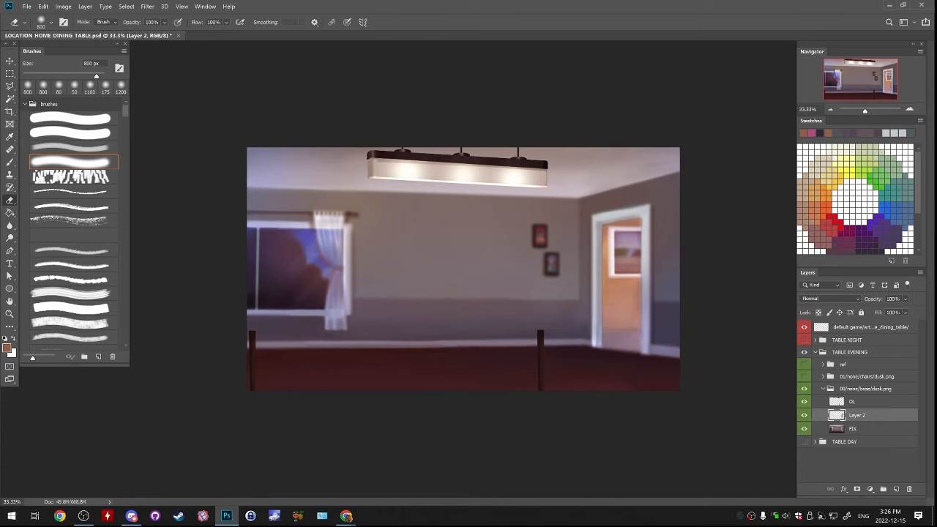
click(620, 355)
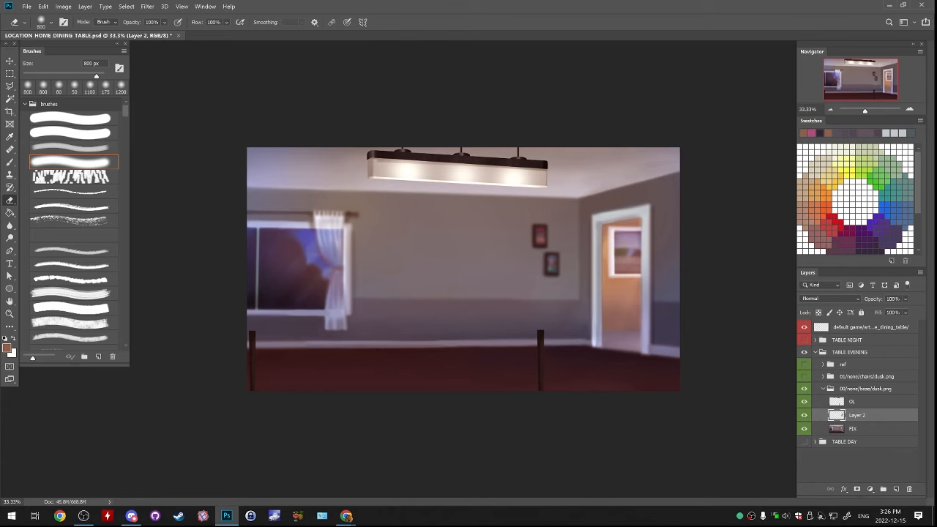
Compare the room with and without Layer 2 and merge the layer into FIX
click(804, 415)
click(804, 415)
key(ctrl+e)
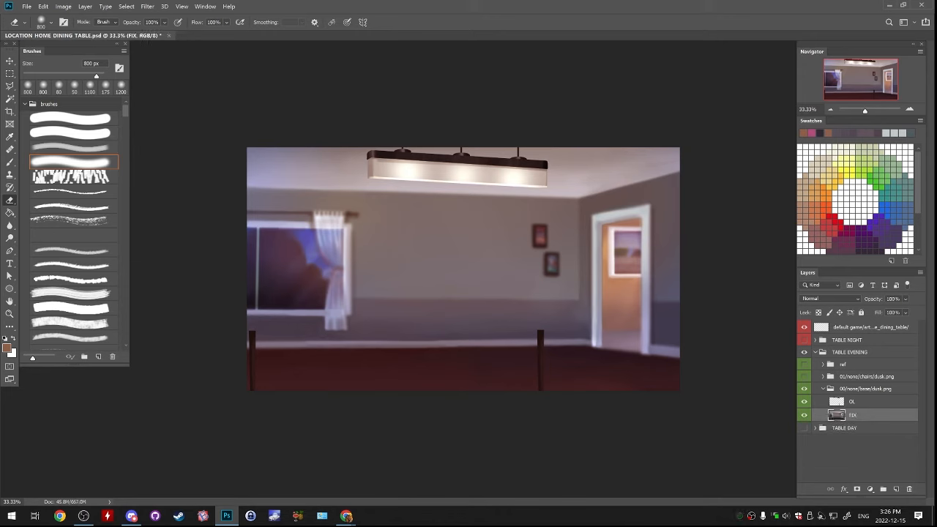
Show the 01/none/chairs/dusk.png folder, collapse 00/none/base/dusk.png, and compare the scene with the TABLE EVENING group hidden and shown
click(804, 377)
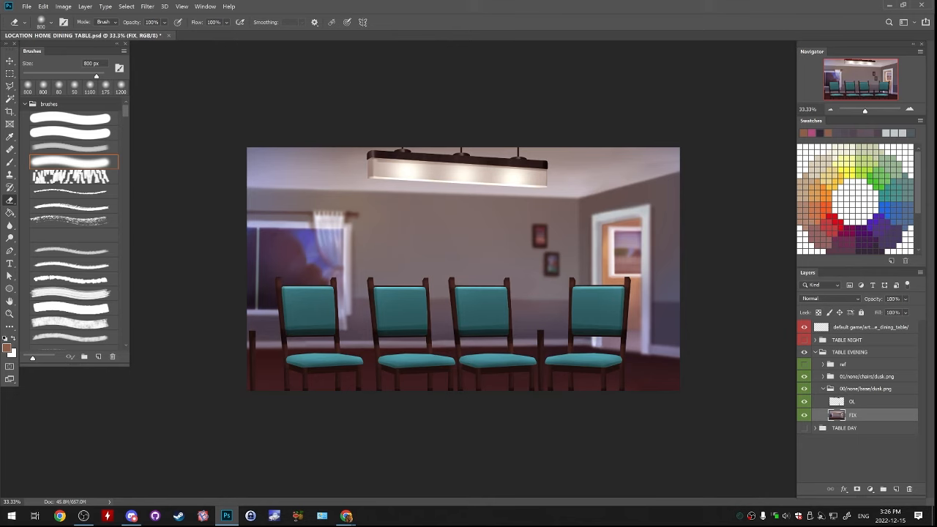
click(823, 389)
click(815, 353)
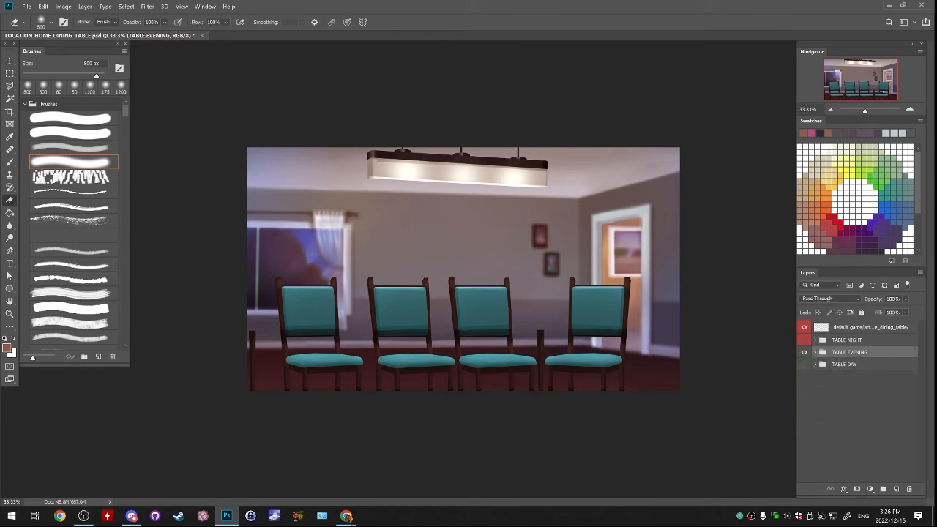
click(803, 352)
click(803, 352)
click(815, 353)
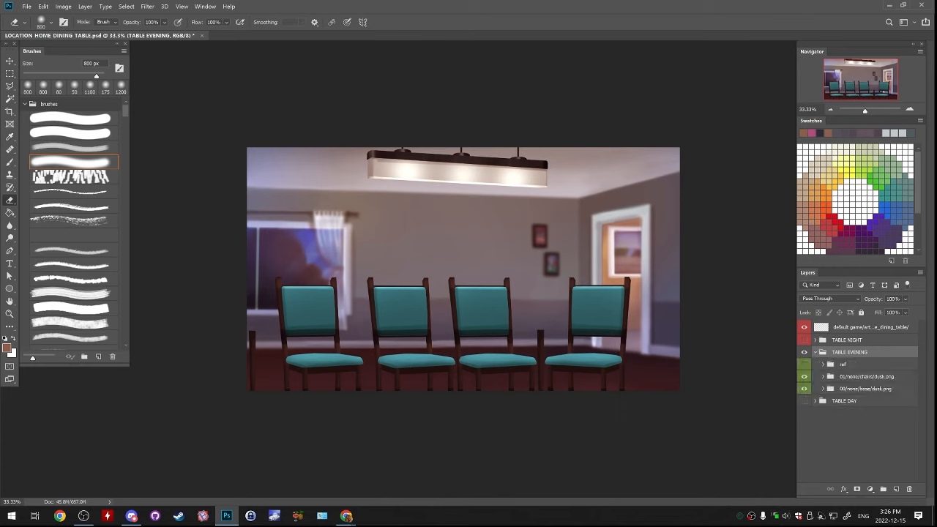
Brighten the highlights around the ceiling lamp on the FIX layer with the Dodge tool, soft 1100 px brush at 50% exposure
click(823, 388)
click(854, 415)
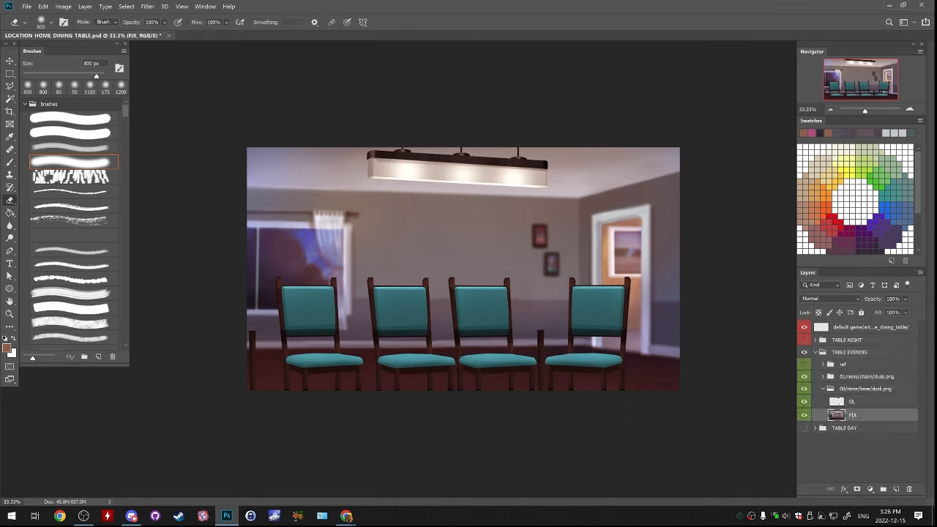
drag(10, 238, 44, 240)
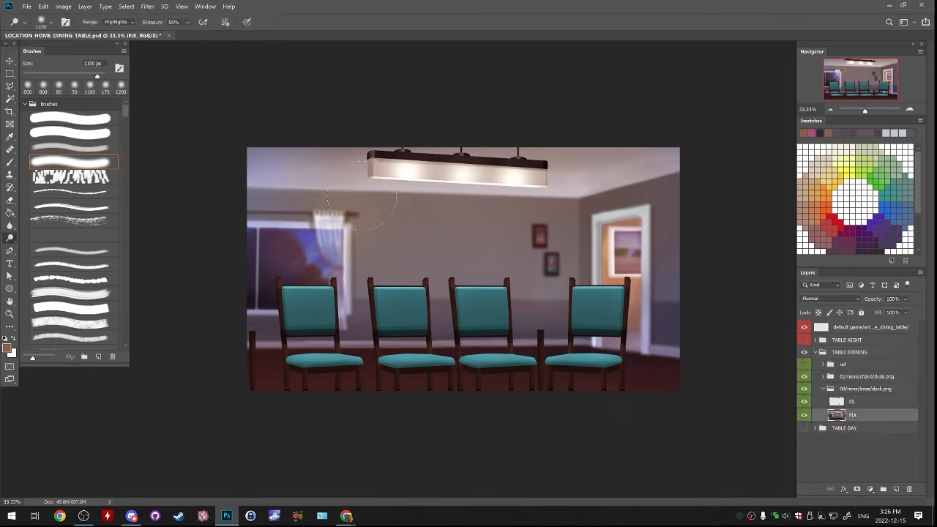
click(469, 179)
key(ctrl+z)
click(465, 180)
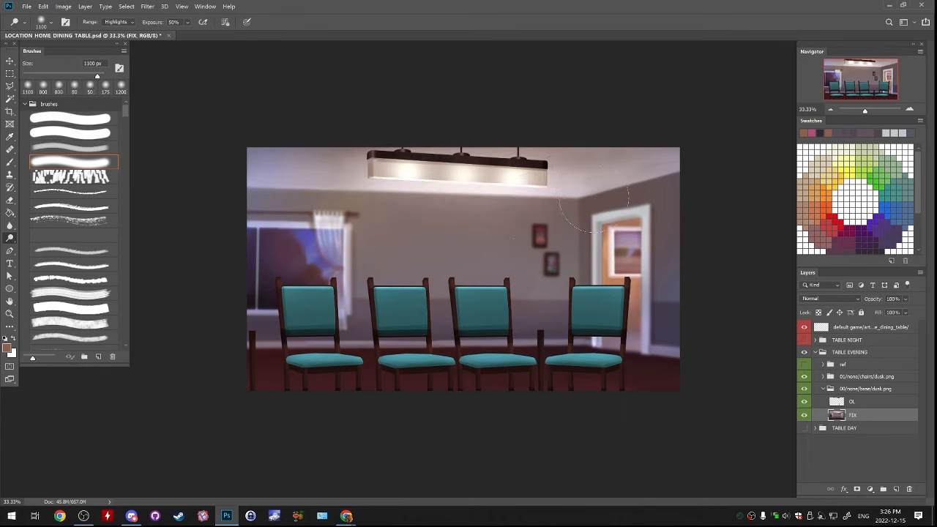
Add a new layer above OL, set its blend mode to Linear Dodge (Add), and pick a bright orange foreground colour
click(854, 402)
click(896, 489)
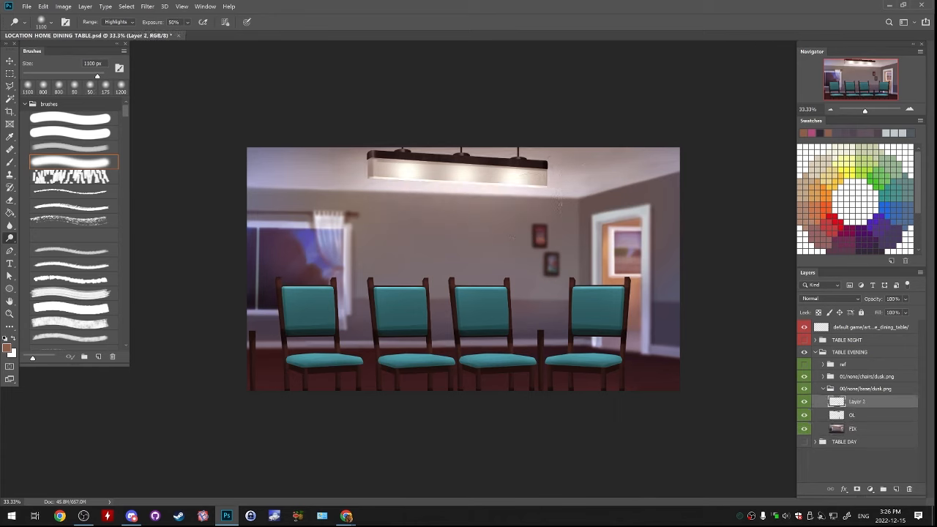
click(822, 298)
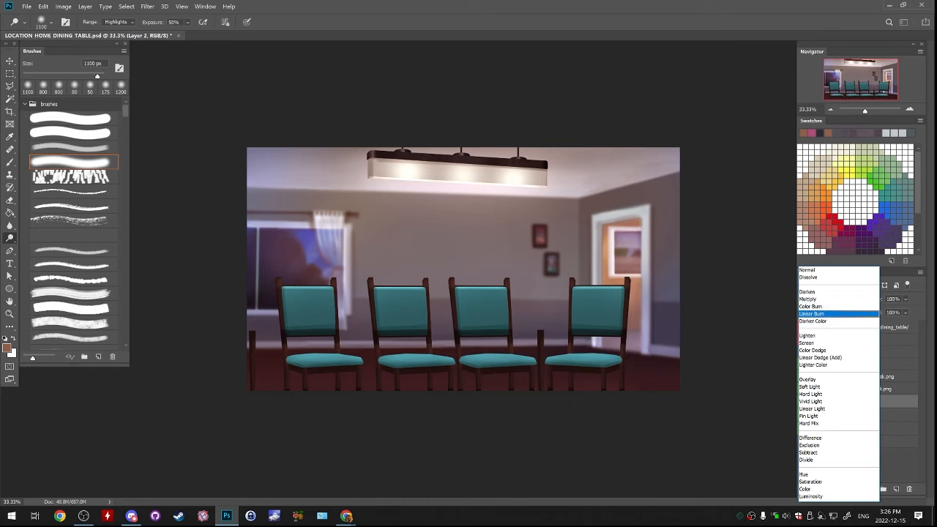
click(814, 351)
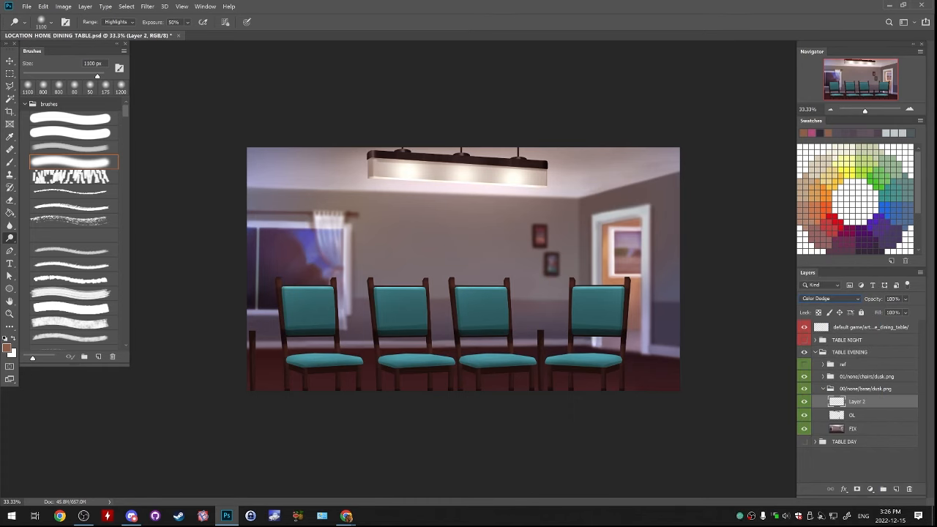
click(827, 298)
click(821, 358)
click(830, 209)
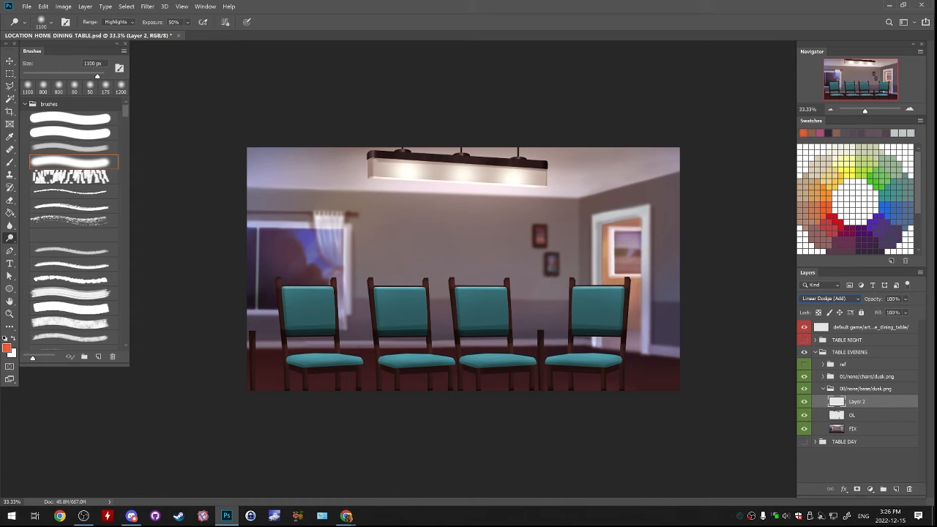
Paint a warm orange glow over the ceiling lamp on Layer 2 with a soft 1400 px brush, undoing the last stroke
key(b)
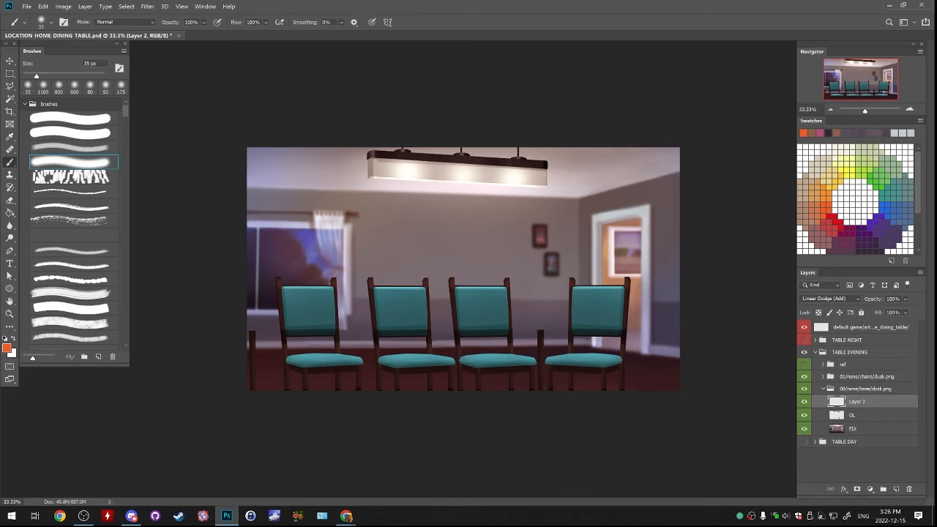
key(bracketright)
key(bracketright)
key(bracketright)
key(bracketright)
key(bracketright)
key(bracketright)
key(bracketright)
key(bracketright)
key(bracketright)
key(bracketright)
key(bracketright)
key(bracketright)
key(bracketright)
key(bracketright)
key(bracketright)
key(bracketright)
key(bracketright)
key(bracketright)
key(bracketright)
key(bracketright)
key(bracketright)
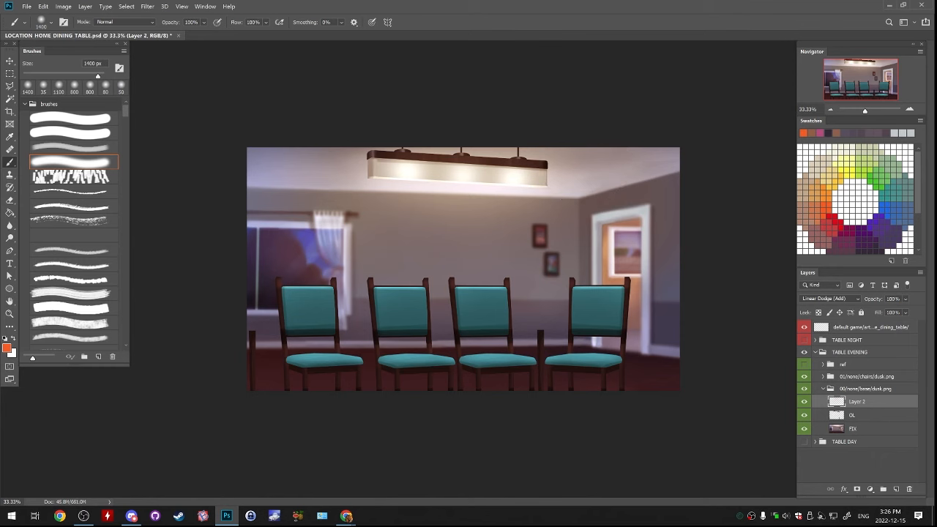
mouse_move(419, 183)
mouse_down()
mouse_move(513, 184)
mouse_move(507, 170)
mouse_move(375, 170)
mouse_move(547, 166)
mouse_up()
key(ctrl+z)
Compare the evening scene with the ref folder shown and hidden, then delete the ref folder
click(865, 389)
click(823, 388)
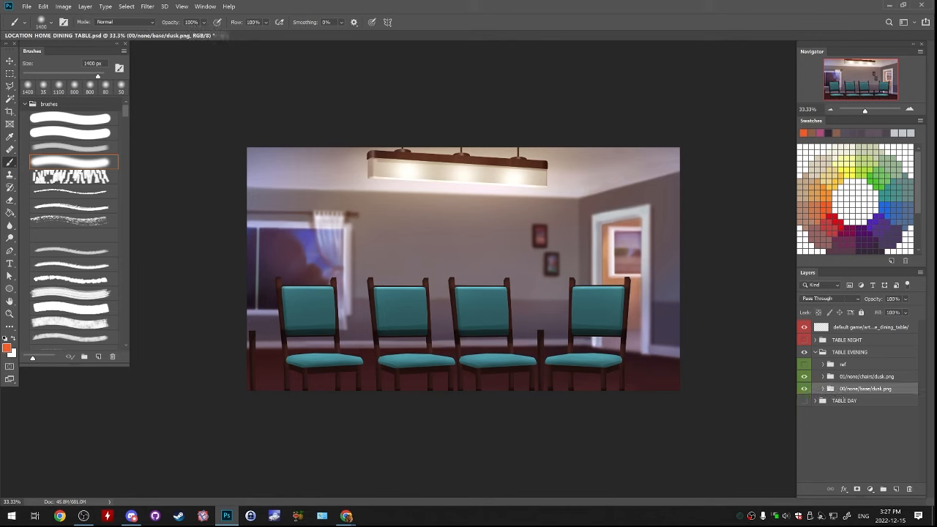
click(804, 376)
click(804, 377)
click(804, 364)
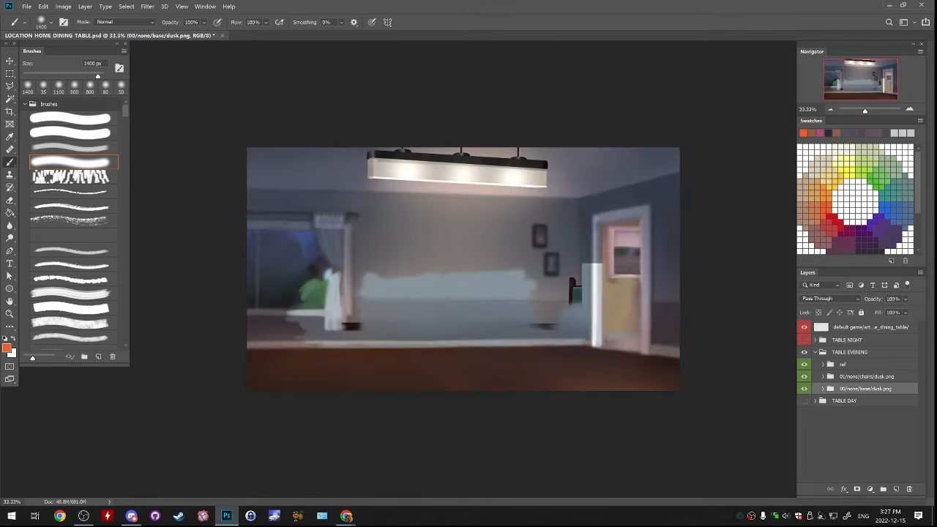
click(803, 364)
click(804, 363)
drag(853, 364, 909, 488)
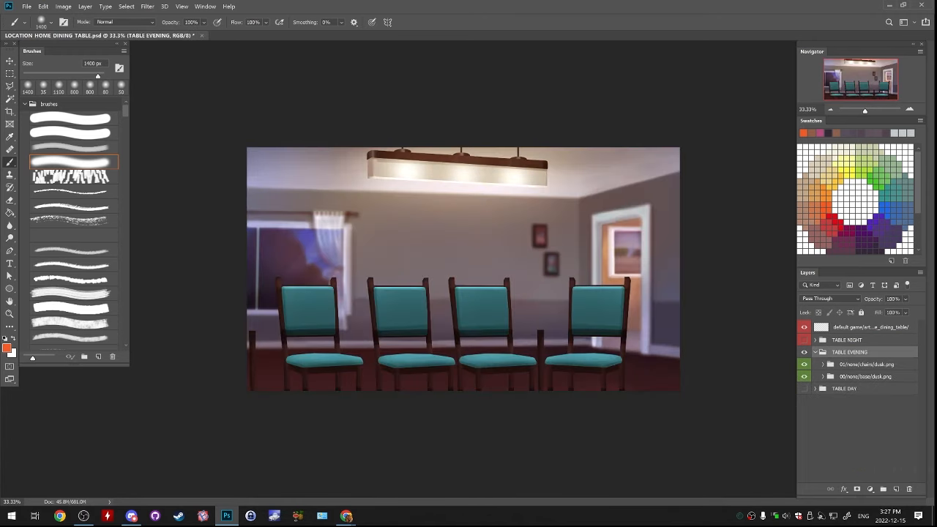
Compare the scene with TABLE EVENING hidden and shown, and inspect the 00/none/base/dusk.png folder with the chairs hidden
click(816, 352)
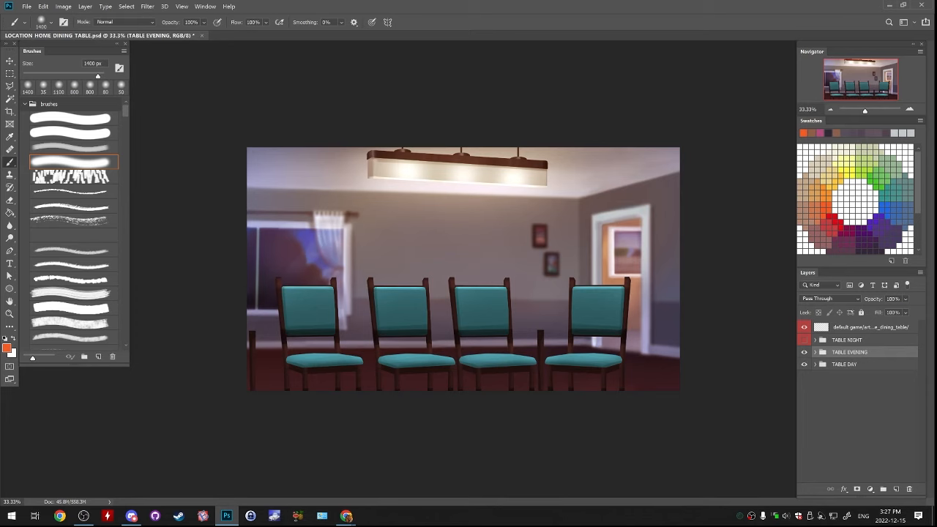
click(804, 352)
click(803, 352)
click(816, 353)
click(804, 364)
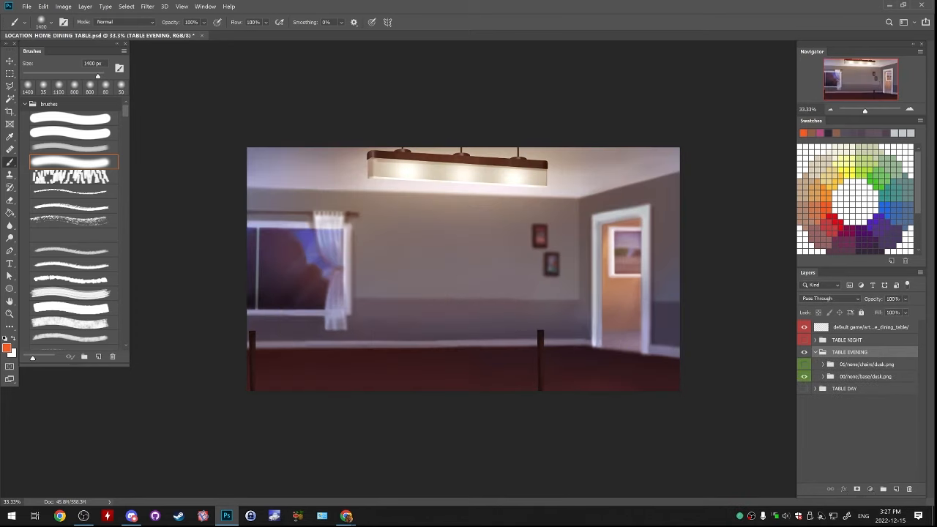
click(823, 376)
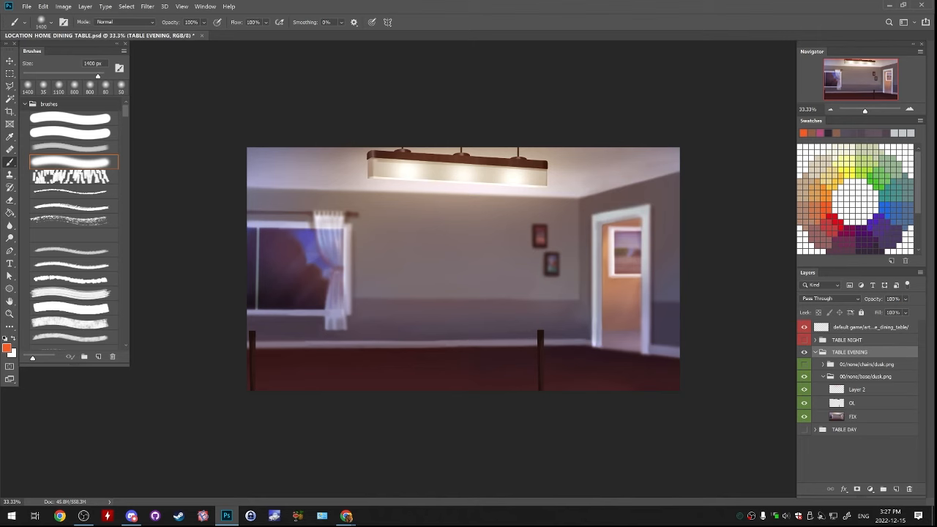
click(822, 376)
Show the 01/none/chairs/dusk.png folder and warm its chairs copy layer with a stronger Warming Filter (85) photo filter
click(805, 364)
click(823, 364)
click(861, 377)
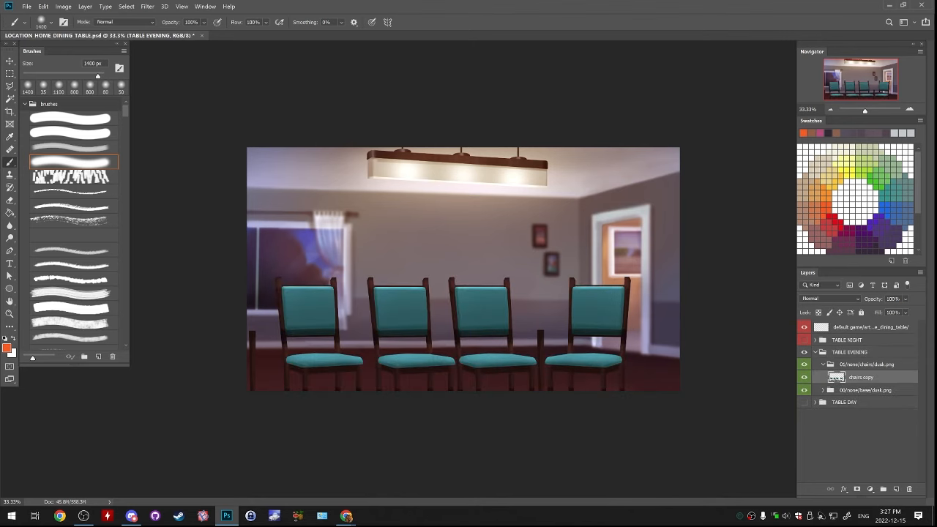
click(63, 6)
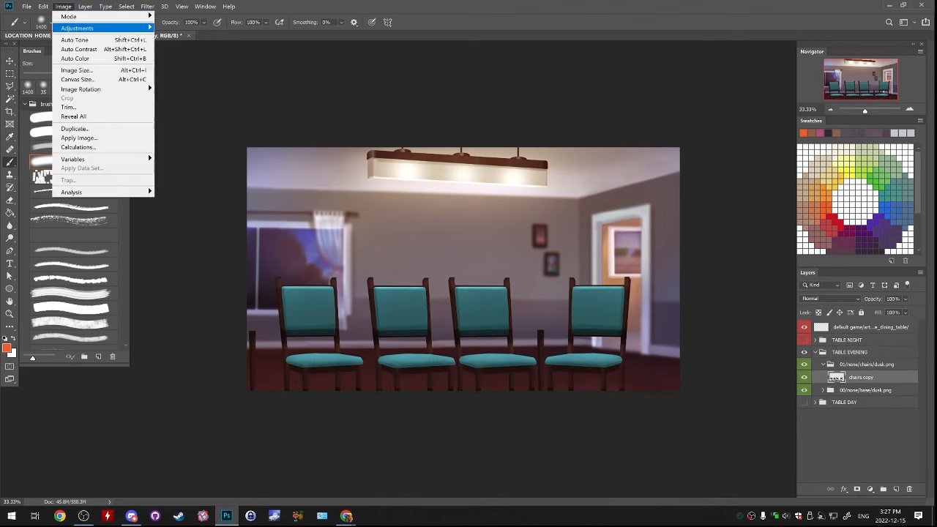
mouse_move(103, 28)
click(198, 104)
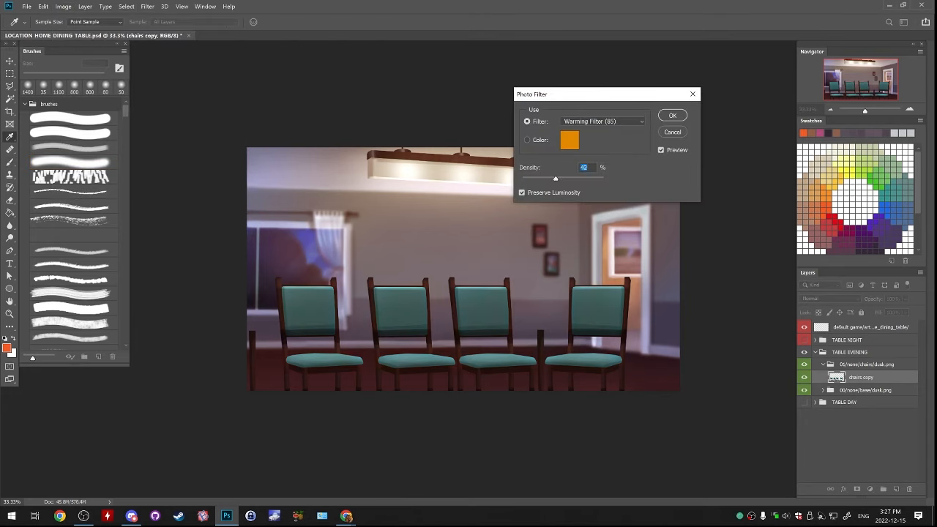
drag(556, 179, 565, 179)
click(673, 115)
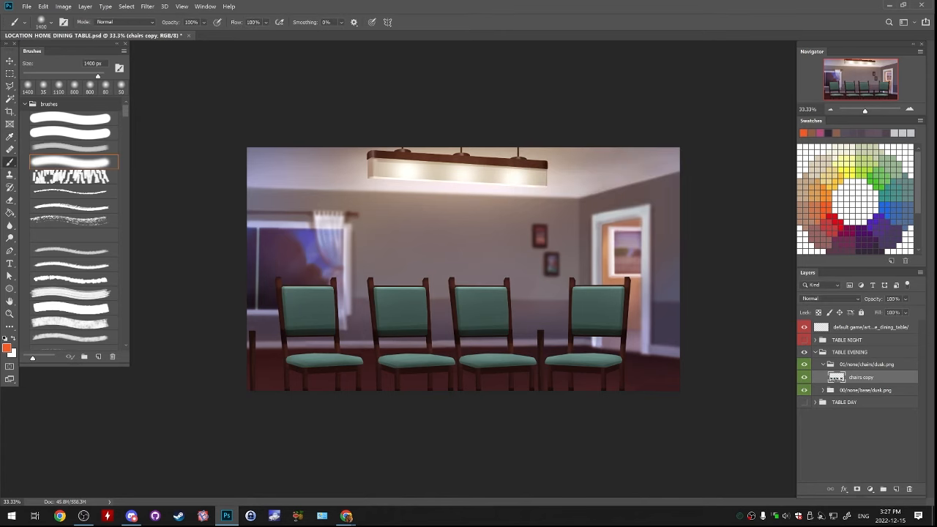
Check the evening base with the chairs folder hidden, and identify what the OL layer contains by switching its visibility
click(823, 365)
click(804, 364)
click(823, 377)
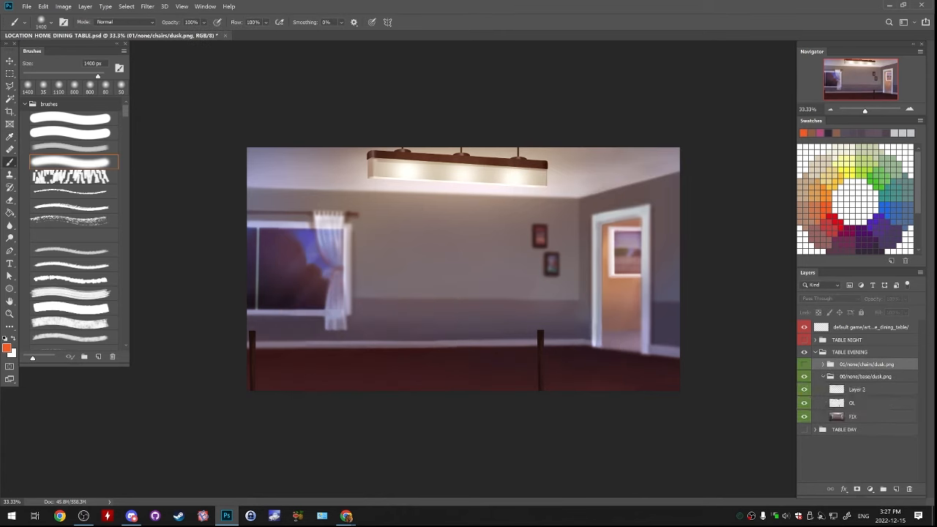
click(804, 365)
click(804, 404)
click(804, 403)
Apply a Warming Filter (85) photo filter at 50% density to the lower part of the OL layer and save the document
click(852, 404)
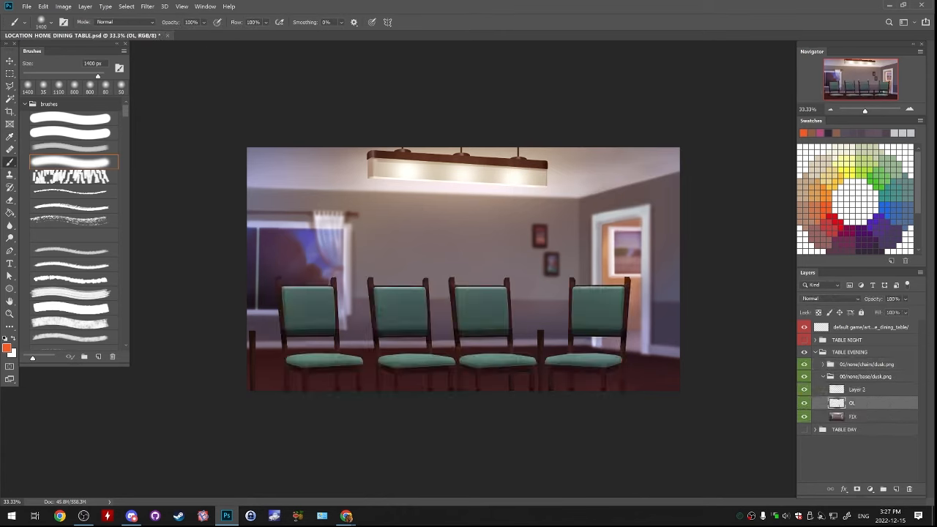
key(m)
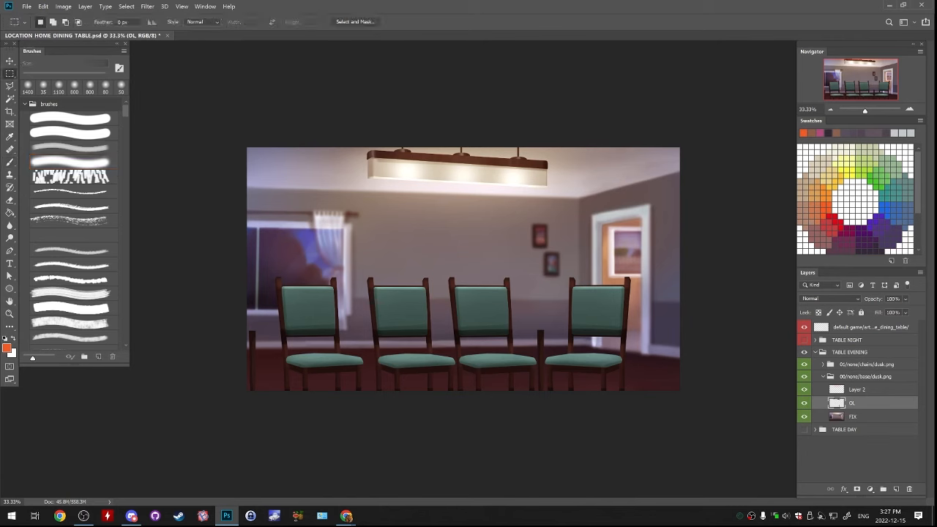
drag(130, 259, 681, 460)
click(64, 7)
mouse_move(77, 28)
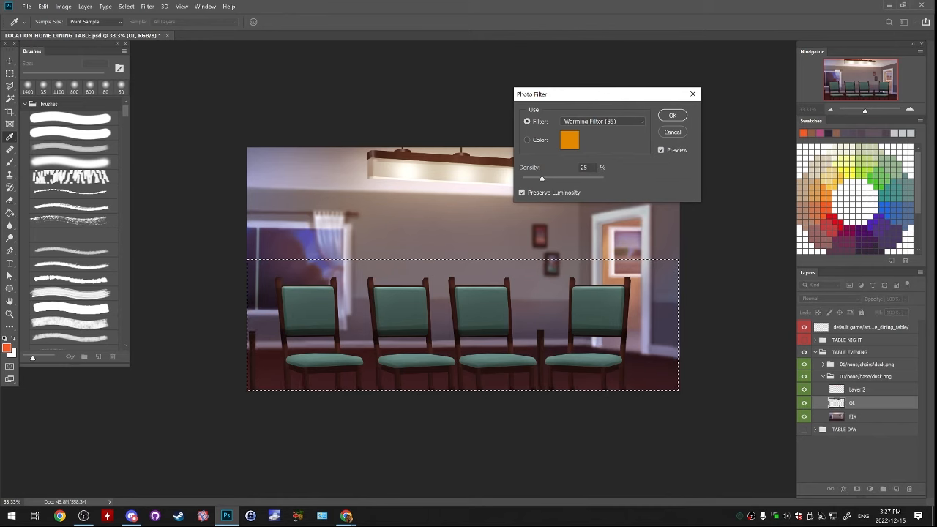
drag(542, 178, 561, 178)
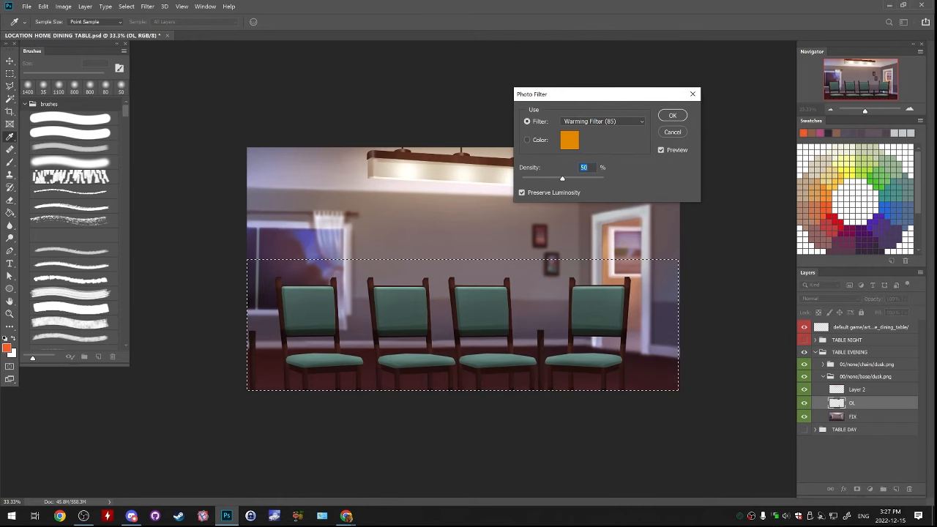
key(Return)
key(m)
key(ctrl+d)
key(ctrl+s)
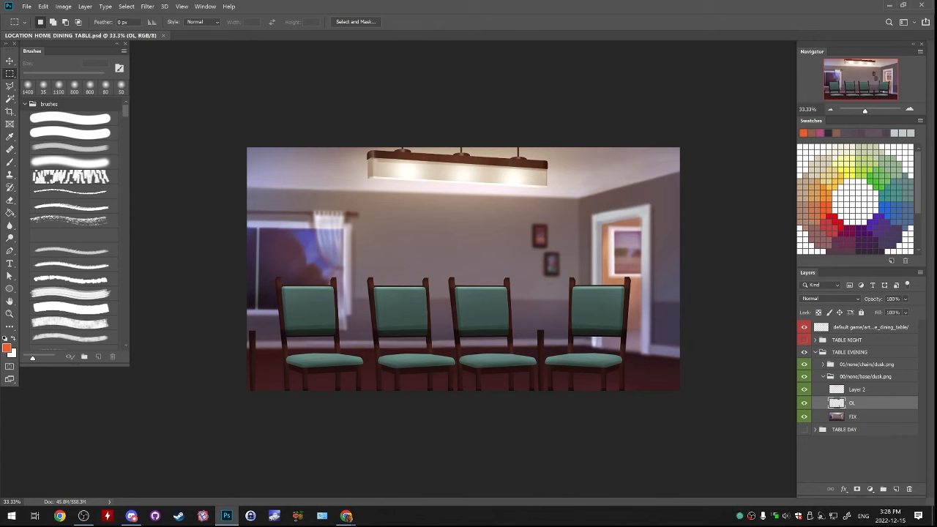
Check the evening scene with and without the chairs, and collapse the base folder and the TABLE EVENING group
click(865, 376)
click(823, 376)
click(804, 365)
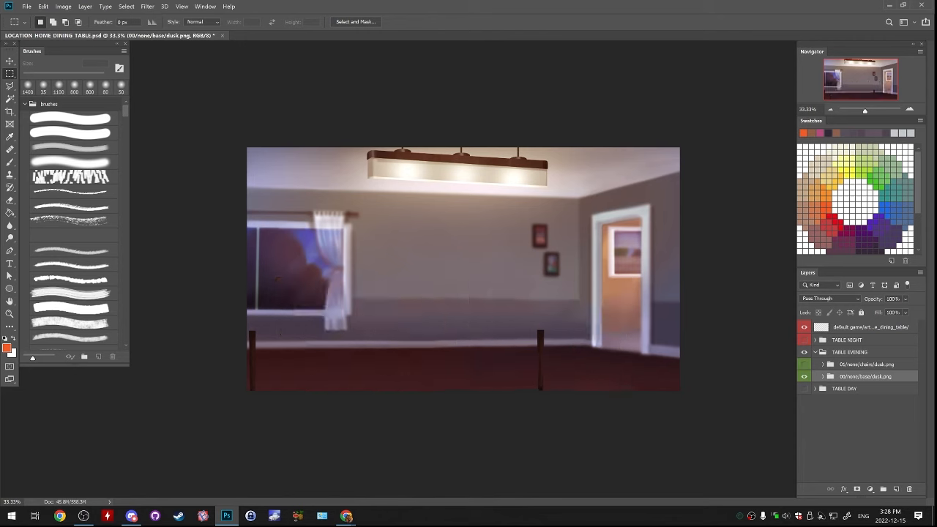
click(804, 365)
click(849, 352)
click(816, 353)
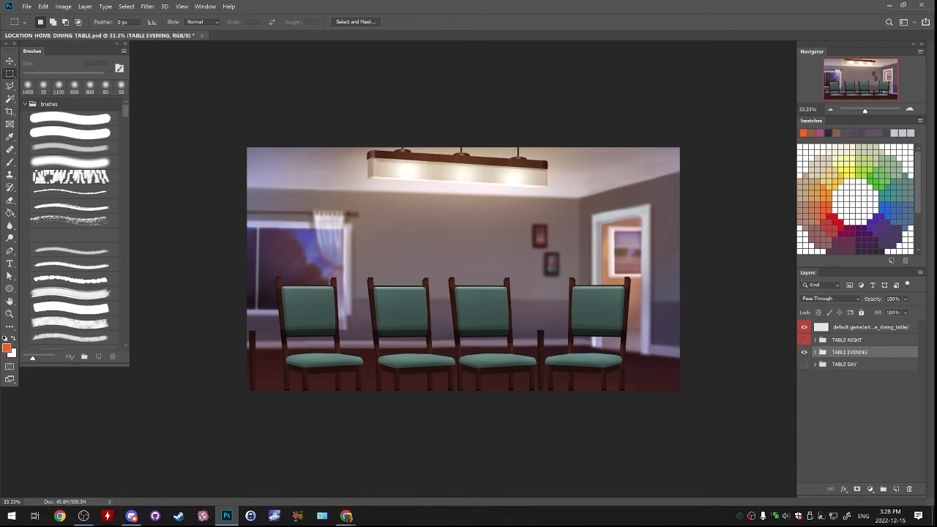
Show the TABLE DAY group and compare the day and evening scenes by switching TABLE EVENING's visibility
click(803, 352)
click(804, 365)
click(804, 352)
click(804, 352)
click(803, 353)
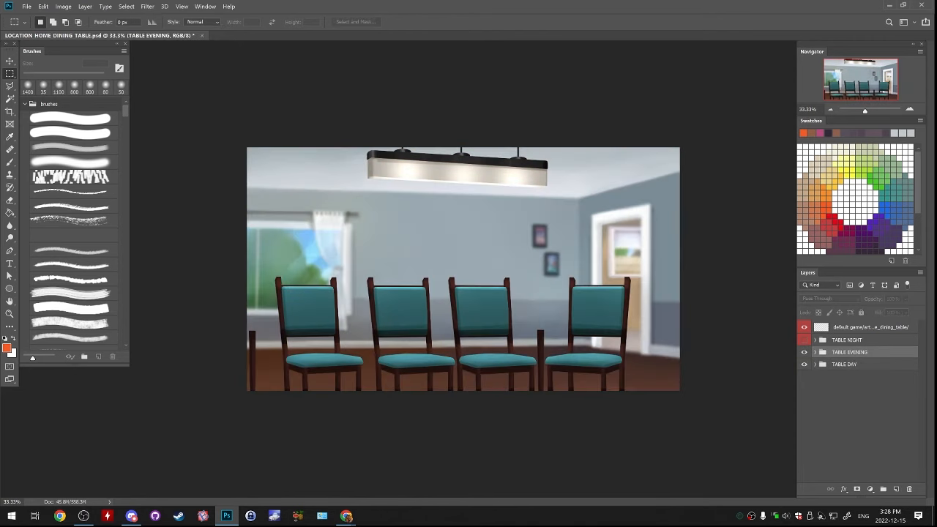
click(804, 352)
click(804, 352)
click(804, 352)
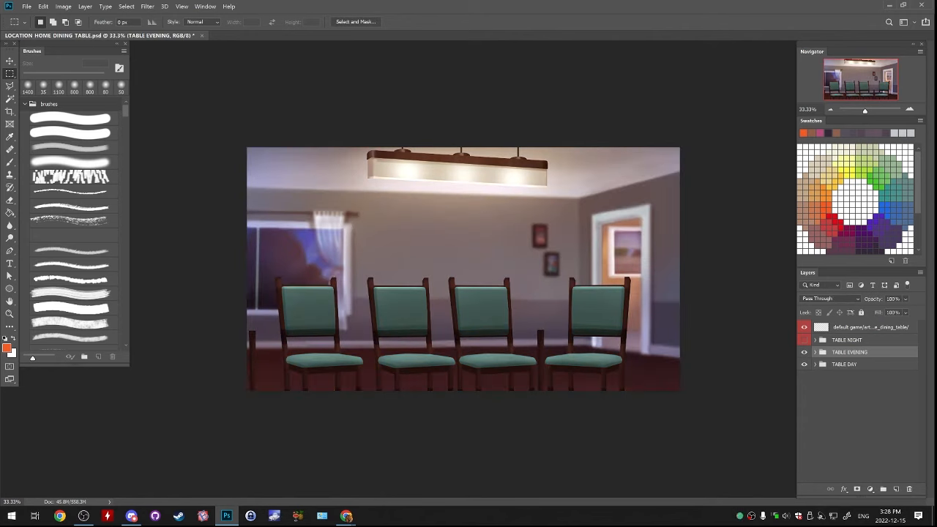
Save the document and a second copy as LOCATION_HOME_DINING_TABLE2.psd with Maximize Compatibility on, replacing the existing file
key(ctrl+s)
click(26, 7)
click(42, 111)
click(152, 326)
text(2)
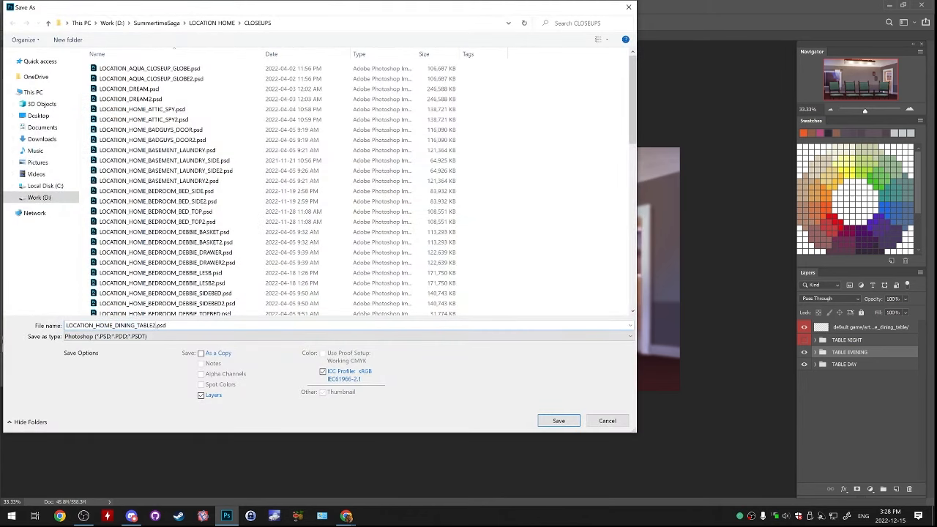
key(Return)
key(y)
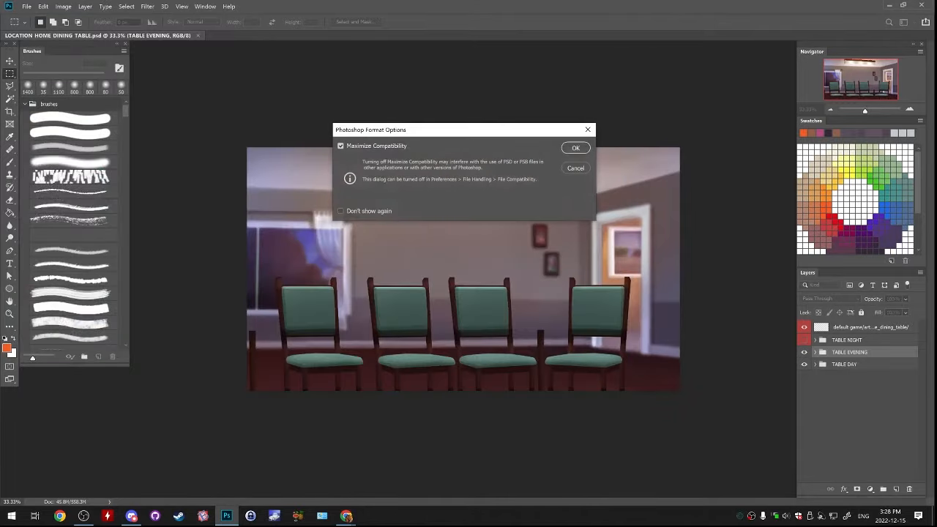
key(Return)
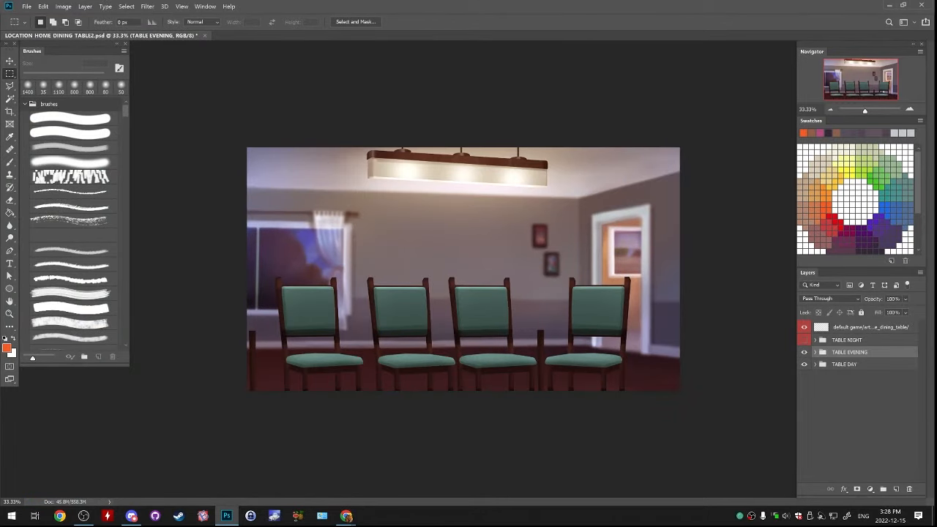
Close the copy without saving changes and reopen LOCATION_HOME_DINING_TABLE.psd from the recent files
key(ctrl+w)
key(n)
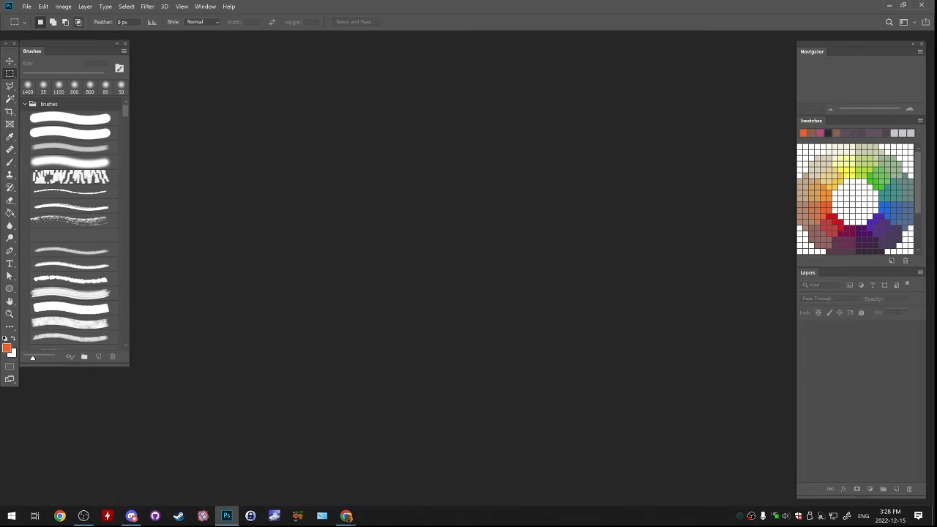
click(27, 7)
mouse_move(44, 63)
click(189, 71)
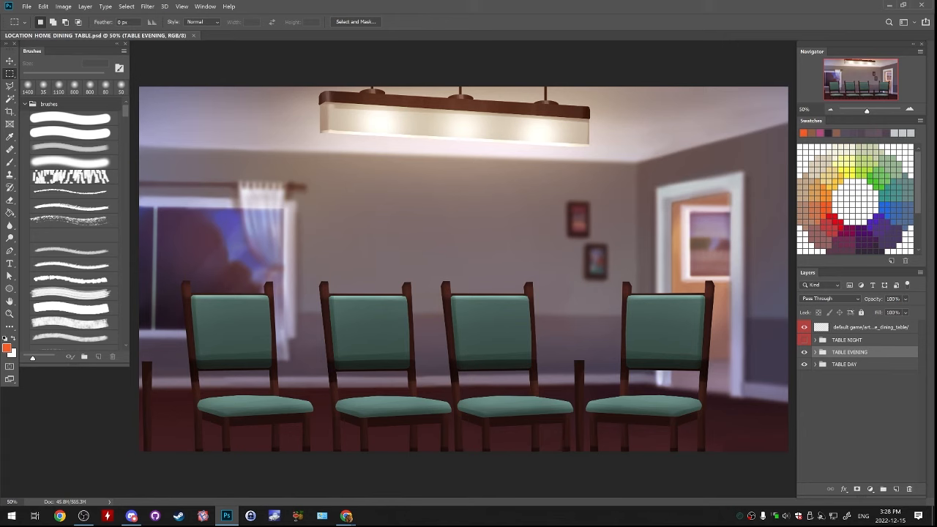
Compare the day and evening scenes, leave TABLE EVENING hidden, and expand the TABLE DAY group down to its base folder
click(804, 352)
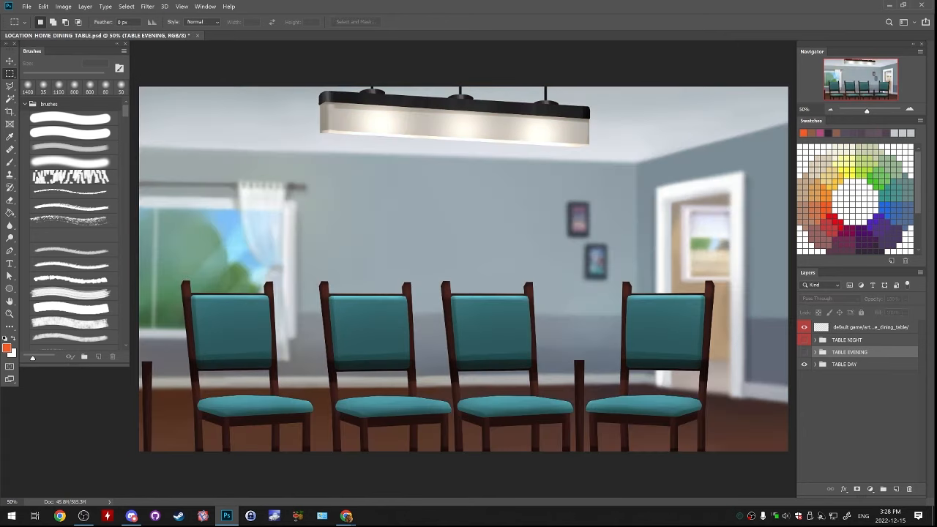
click(803, 352)
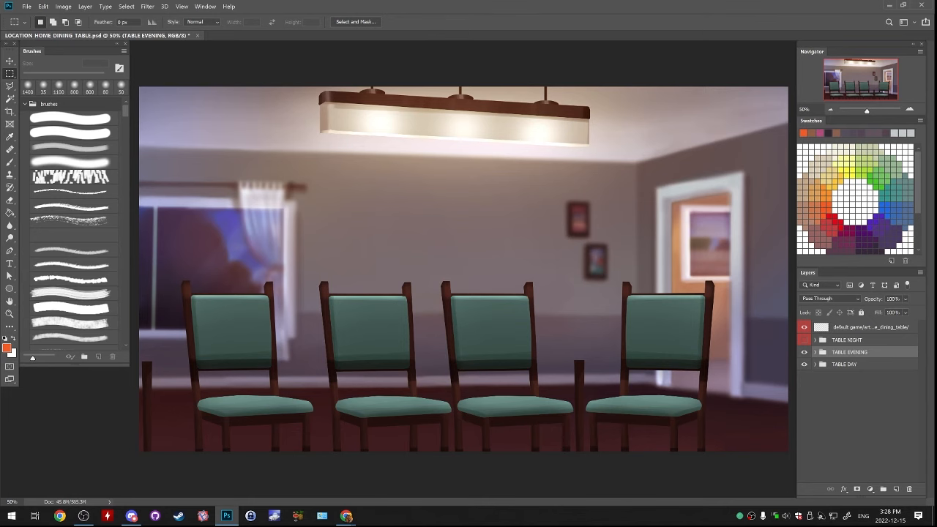
click(804, 353)
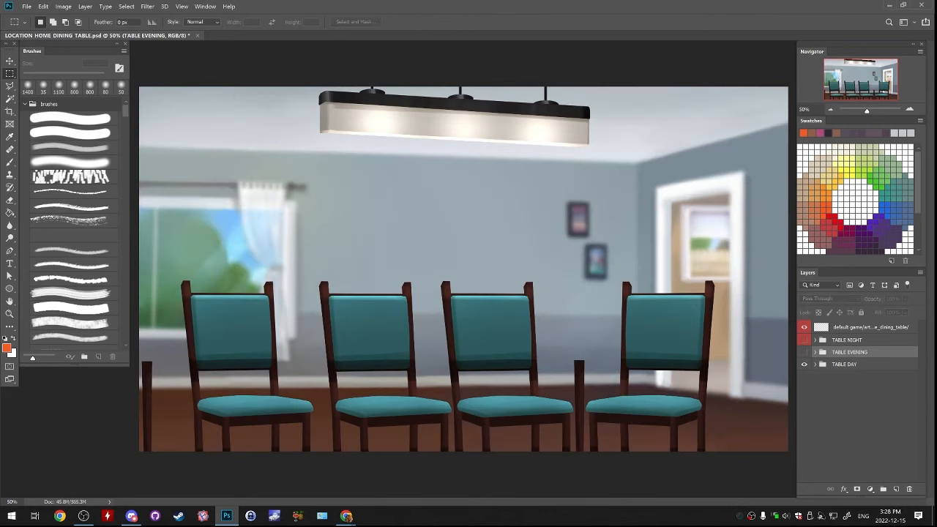
click(815, 365)
scroll(858, 401, down, 2)
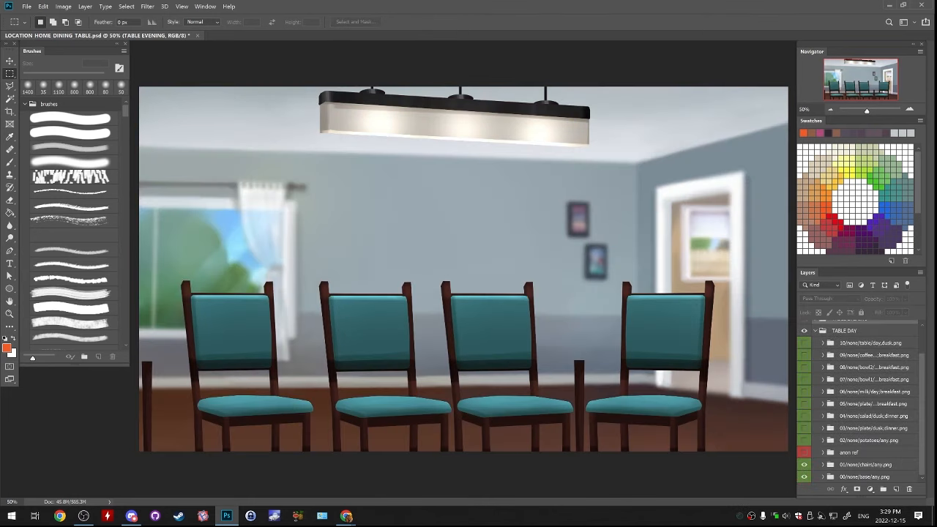
Select the rightmost chair on the chairs copy layer of TABLE DAY's 01/none/chairs/any.png folder with an additive rectangular marquee
click(822, 465)
scroll(841, 465, down, 1)
click(862, 465)
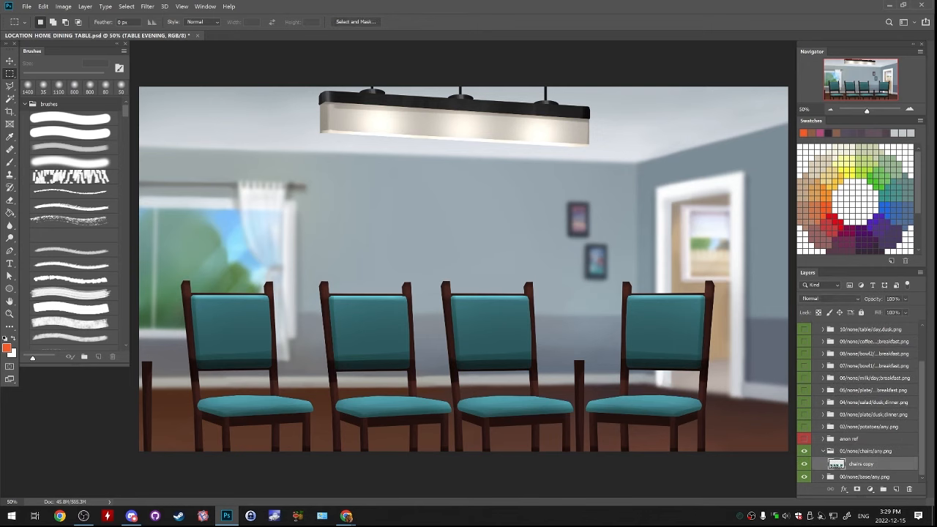
click(909, 109)
click(909, 109)
drag(862, 80, 880, 85)
drag(377, 168, 694, 510)
drag(360, 245, 427, 374)
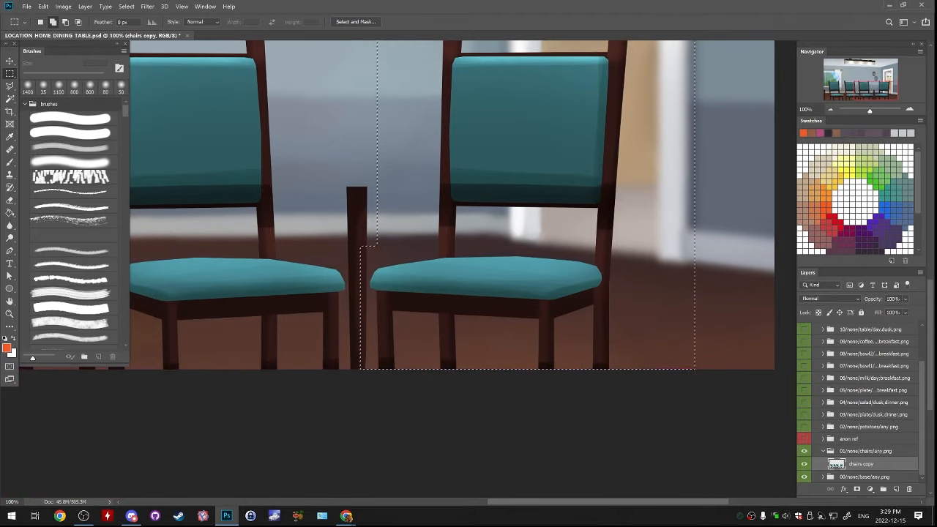
Shift the selected day-scene chair slightly to the right, away from the neighbouring chair
click(909, 110)
drag(880, 92, 888, 92)
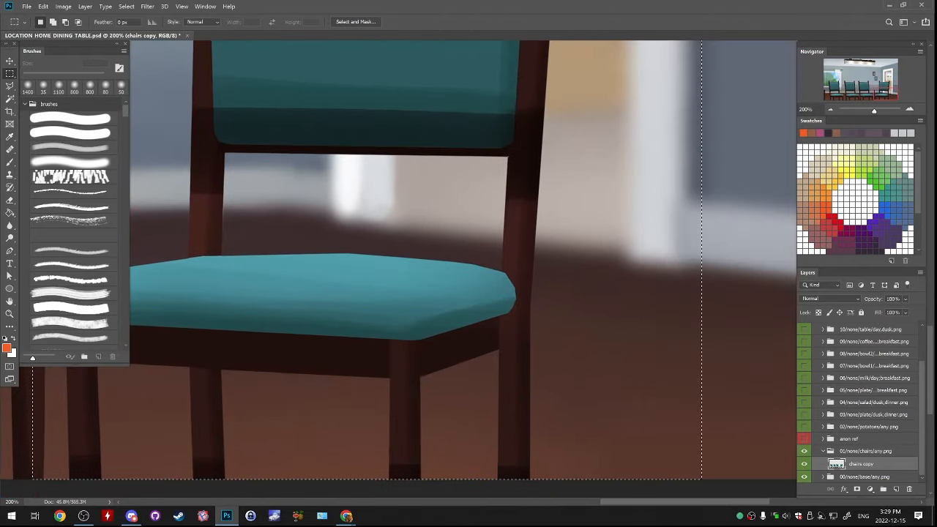
drag(423, 191, 470, 197)
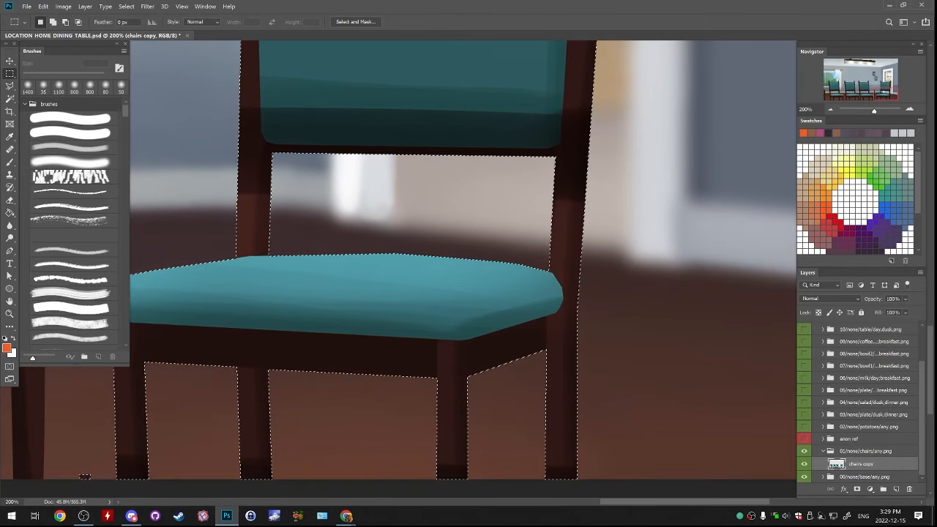
key(ctrl+d)
key(ctrl+minus)
key(ctrl+minus)
key(ctrl+minus)
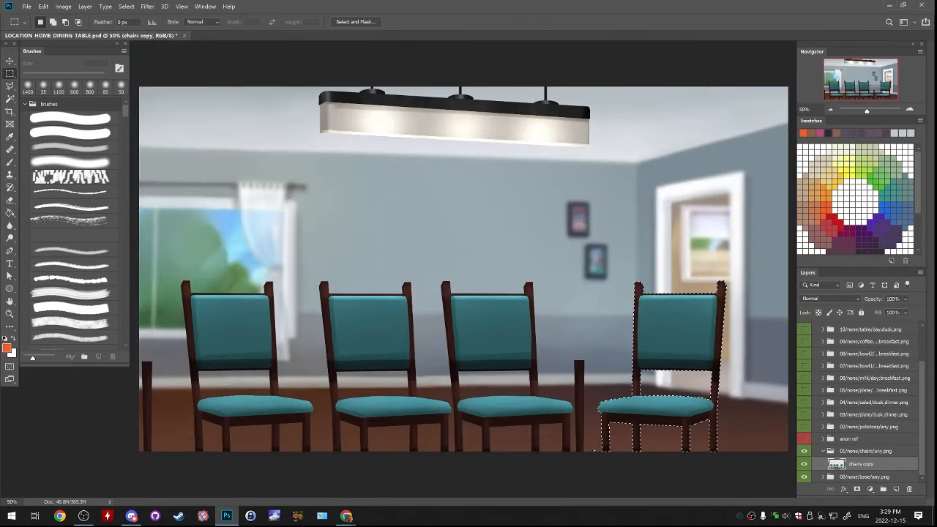
Show the anon ref character, compare the chair's original and moved positions, keep the moved position and deselect
key(ctrl+z)
key(ctrl+shift+z)
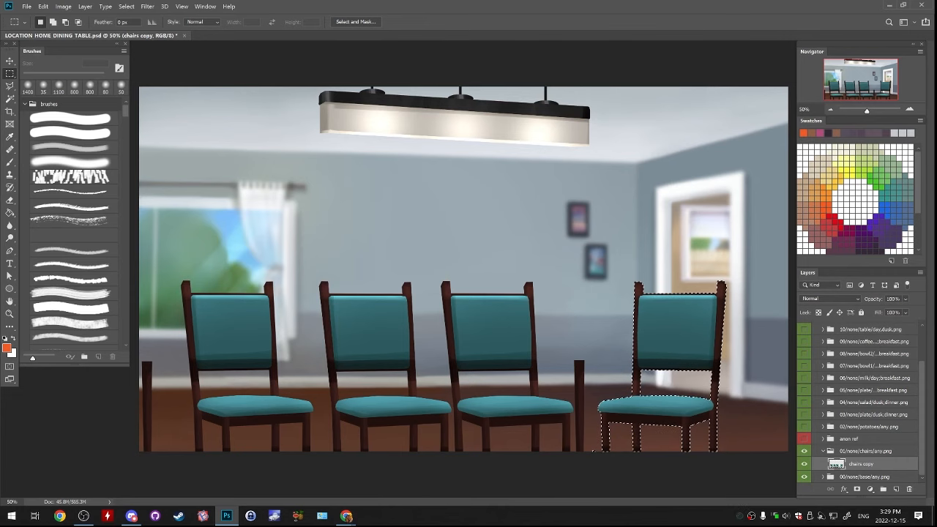
key(ctrl+z)
key(ctrl+shift+z)
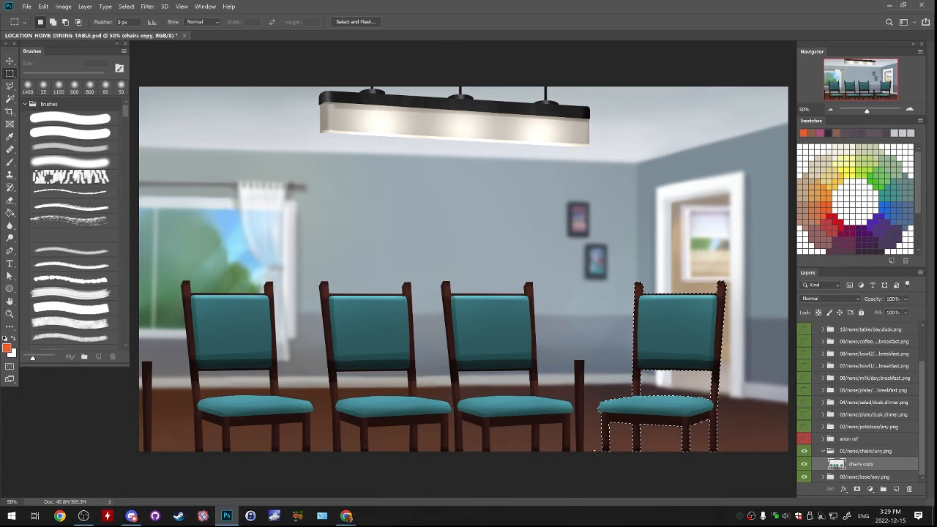
key(ctrl+shift+z)
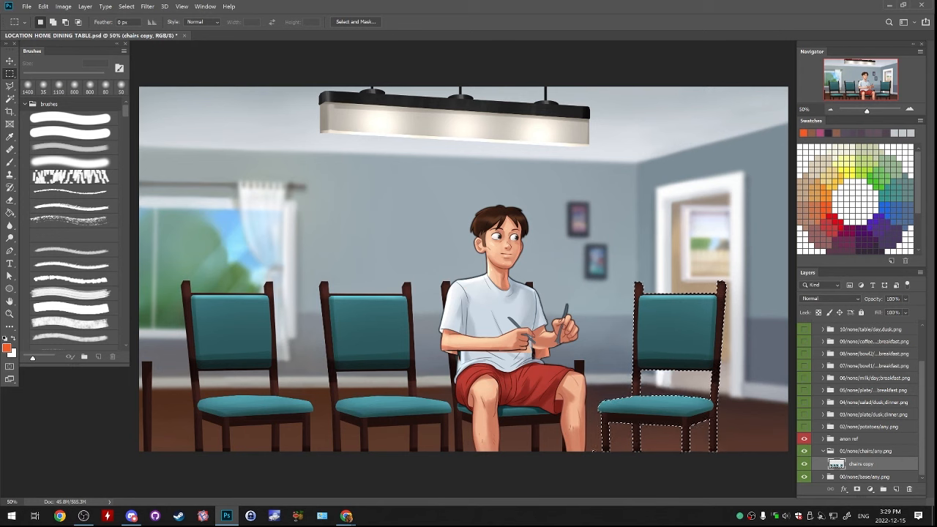
key(ctrl+z)
key(ctrl+shift+z)
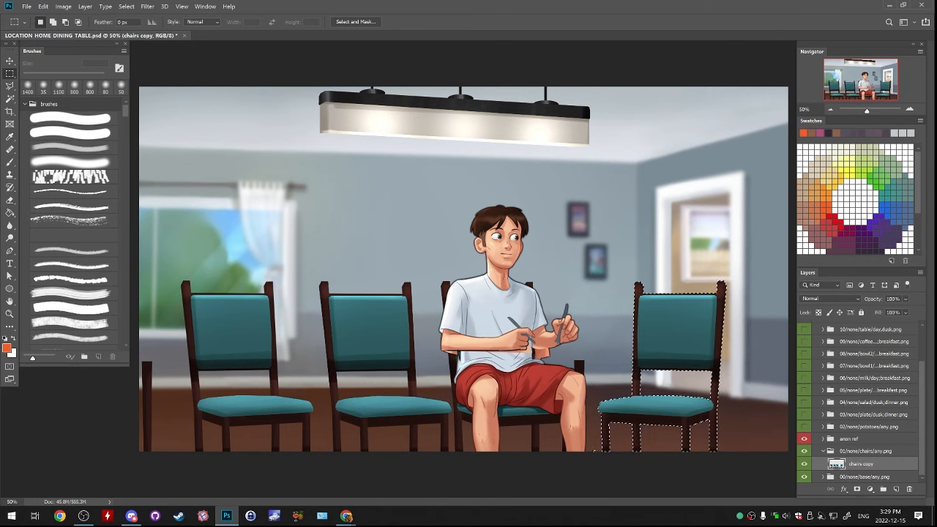
key(ctrl+z)
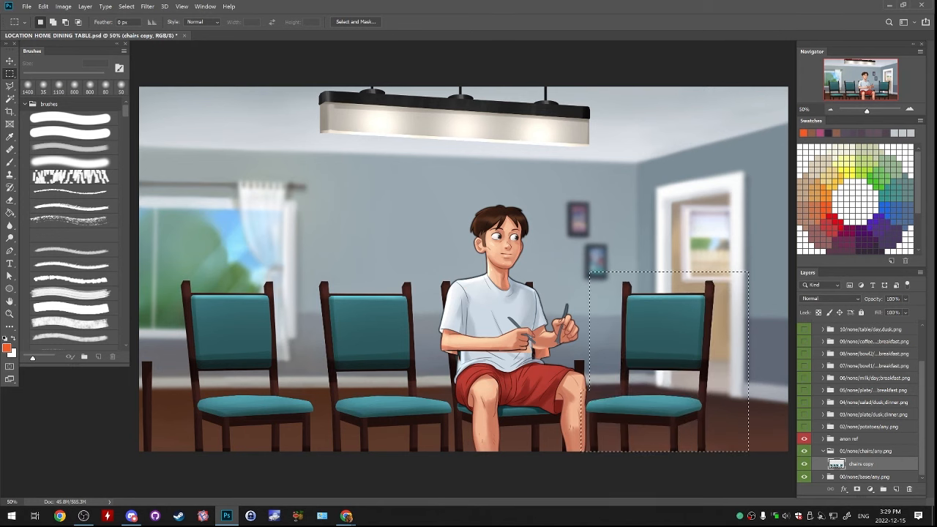
key(ctrl+shift+z)
key(ctrl+d)
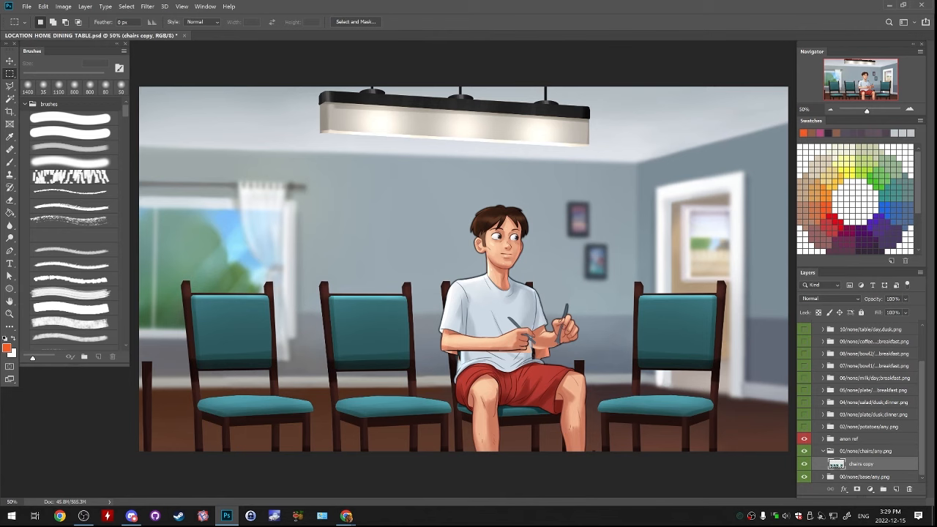
Compare the night, evening and day scenes by switching the visibility of TABLE NIGHT and TABLE EVENING
scroll(860, 403, up, 2)
click(803, 340)
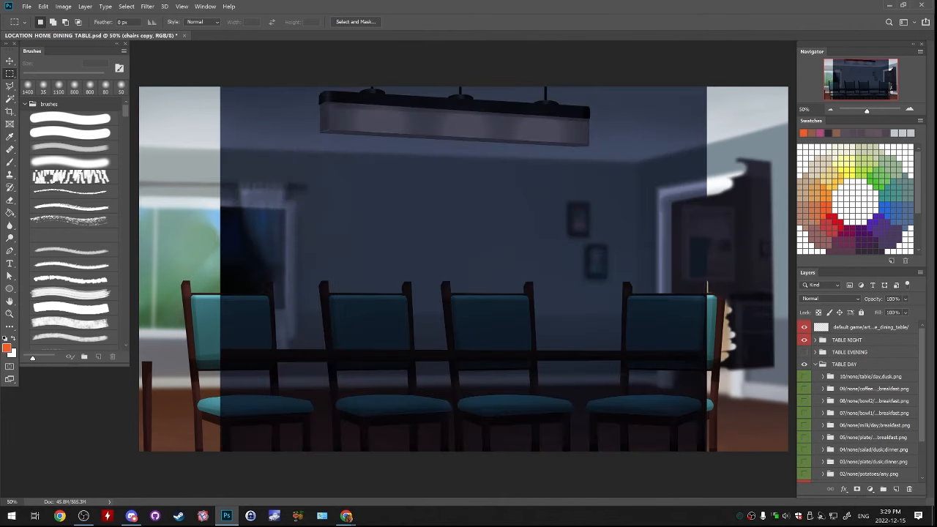
click(803, 340)
click(804, 352)
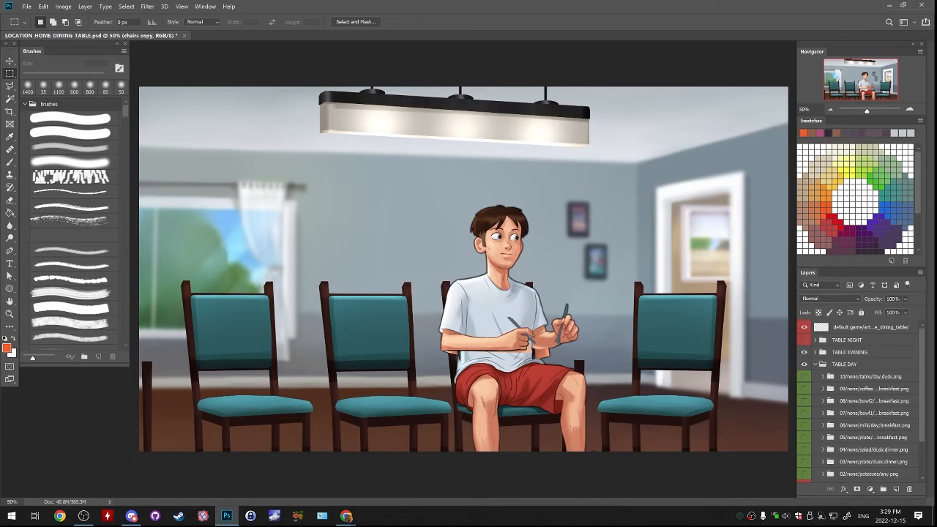
click(804, 352)
click(803, 352)
click(804, 352)
click(804, 352)
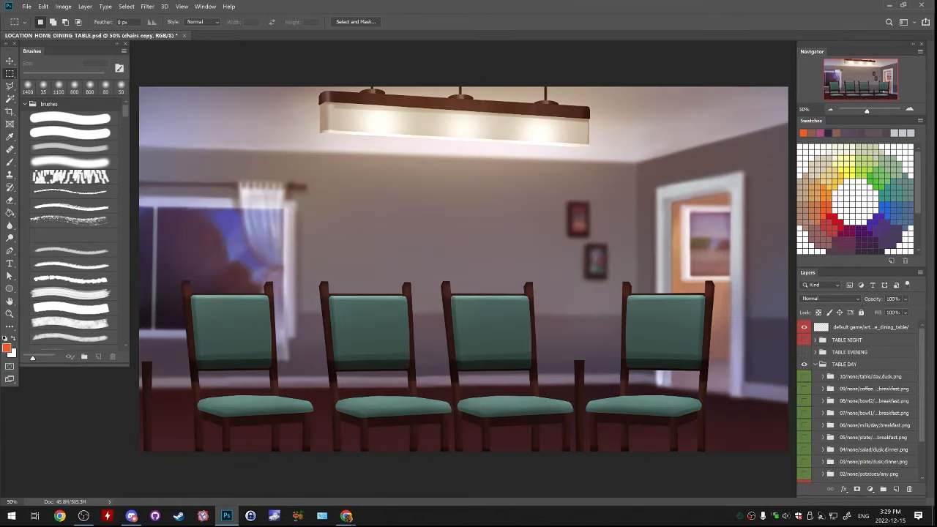
click(804, 353)
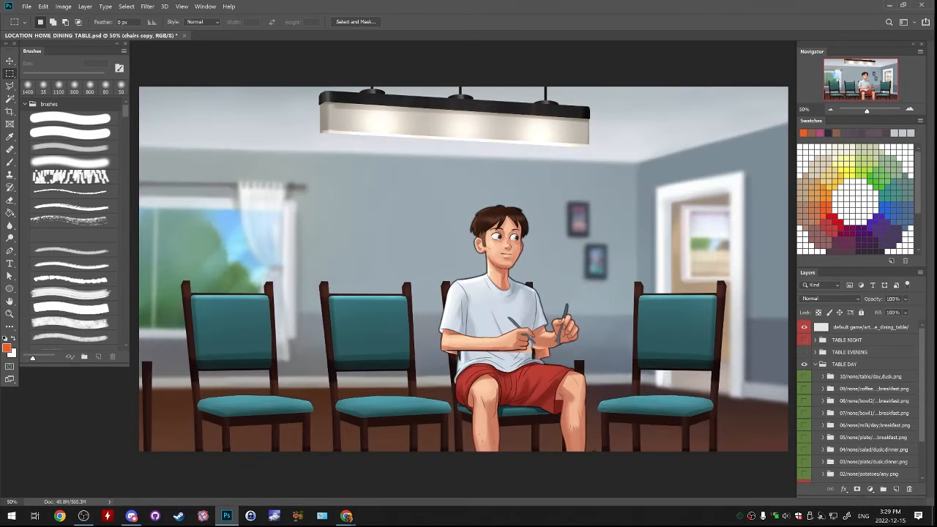
click(804, 352)
Collapse TABLE DAY, hide the base folder in TABLE EVENING and select the chairs copy layer of its dusk chairs folder
click(844, 363)
click(815, 365)
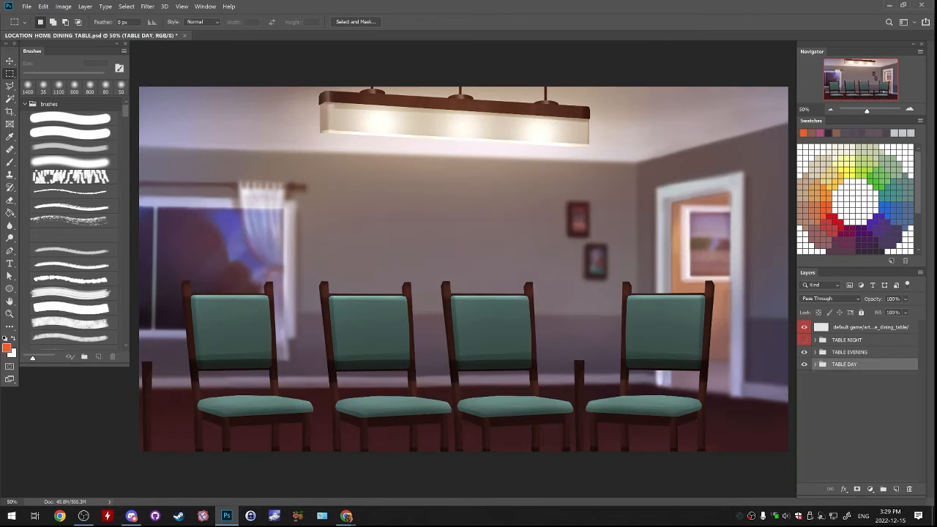
click(816, 352)
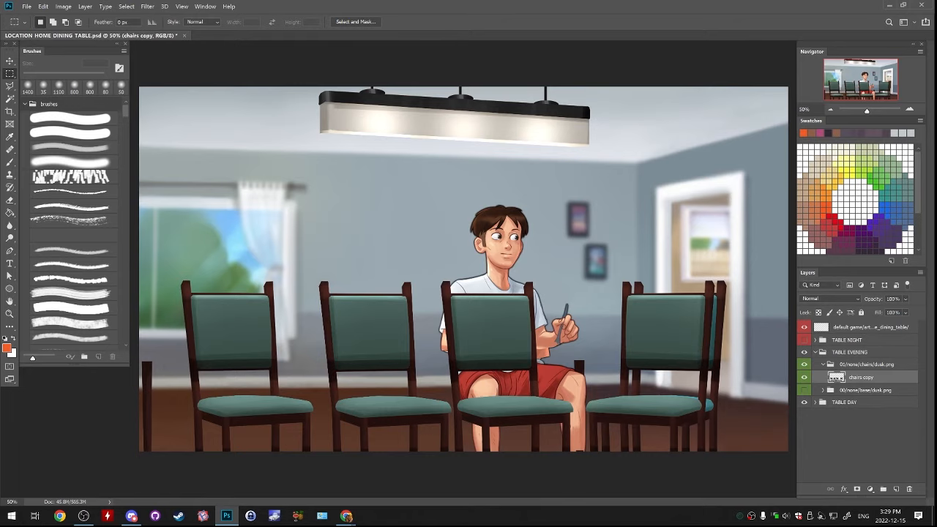
scroll(600, 395, up, 3)
Marquee-select the rightmost evening chair and move it right to line up with the shifted day chair
drag(600, 395, 211, 155)
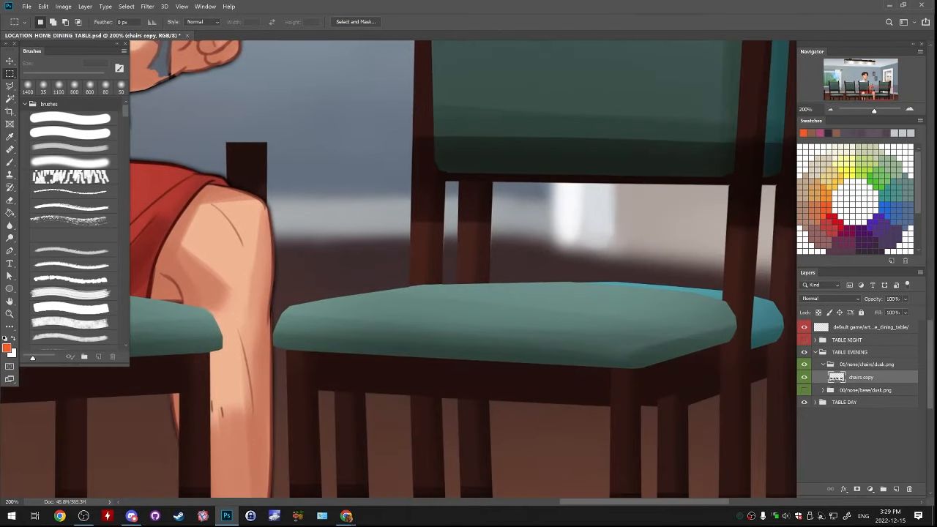
scroll(459, 273, down, 1)
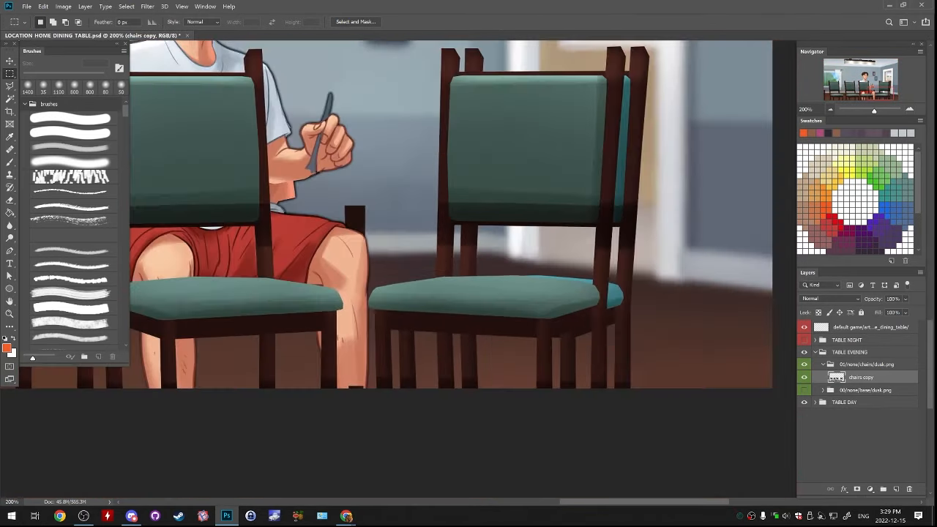
drag(459, 272, 431, 352)
mouse_move(332, 100)
mouse_down()
mouse_move(631, 491)
mouse_move(671, 510)
mouse_up()
drag(593, 330, 575, 423)
drag(560, 268, 580, 263)
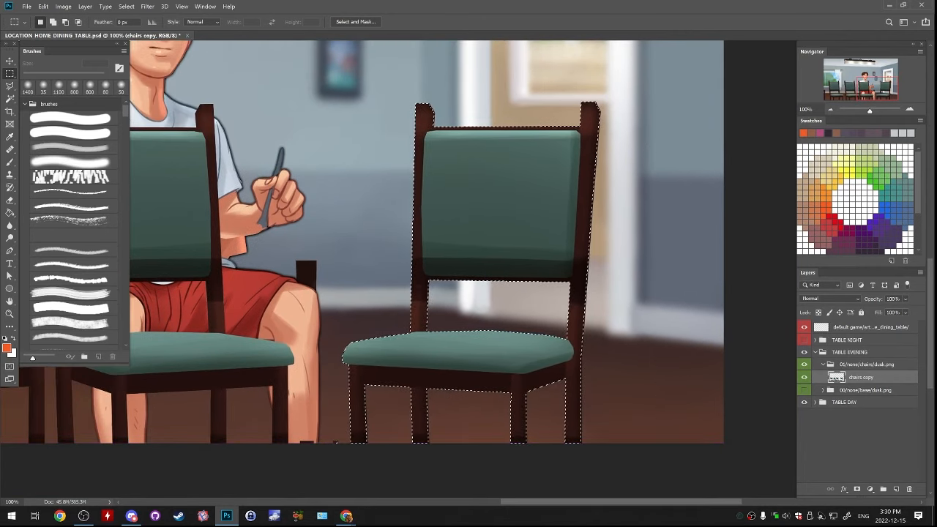
Undo the chair moves in the evening and day scenes, along with the hiding of the dusk base folder
key(ctrl+z)
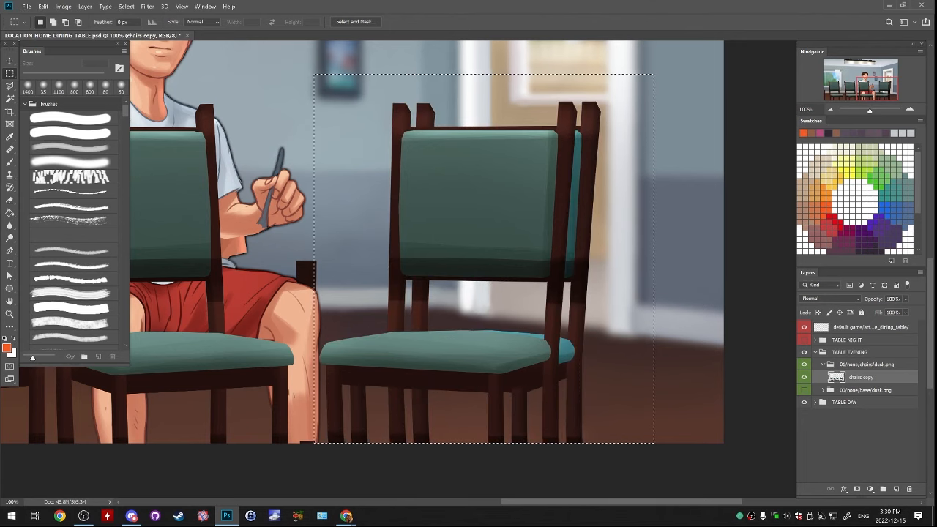
drag(580, 263, 636, 201)
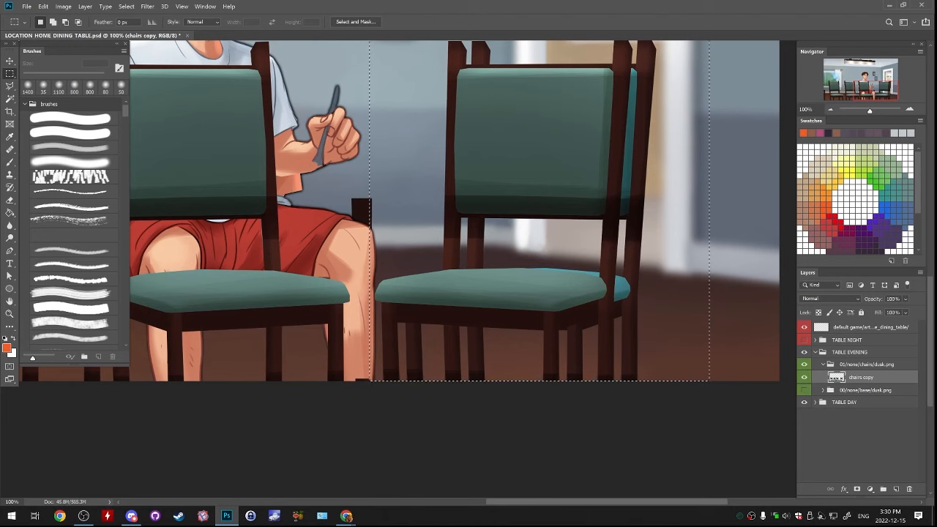
key(ctrl+d)
key(ctrl+z)
key(ctrl+z)
key(ctrl+z)
key(ctrl+z)
key(ctrl+z)
key(ctrl+z)
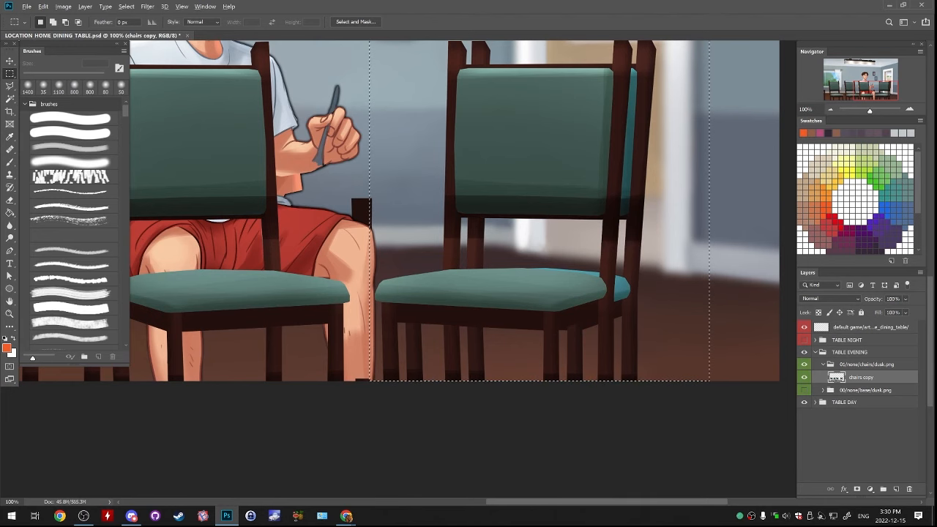
key(ctrl+d)
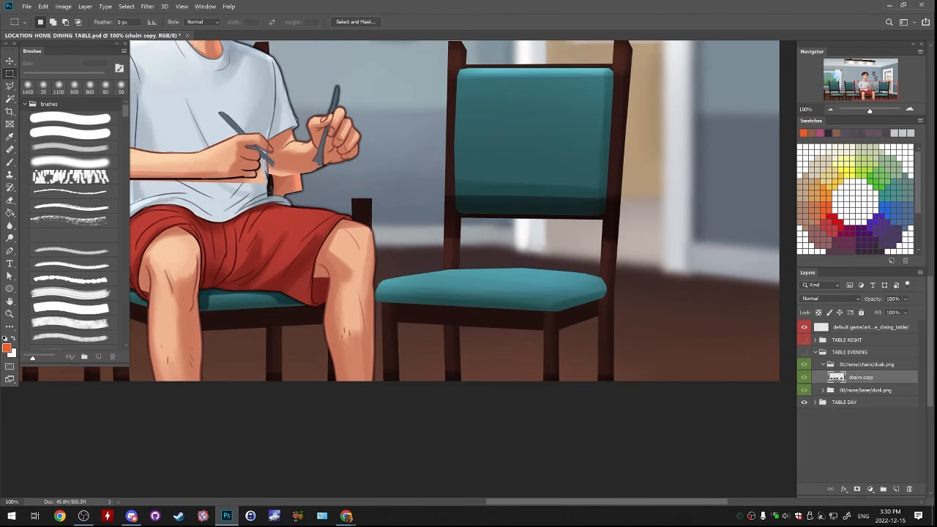
key(ctrl+z)
key(ctrl+z)
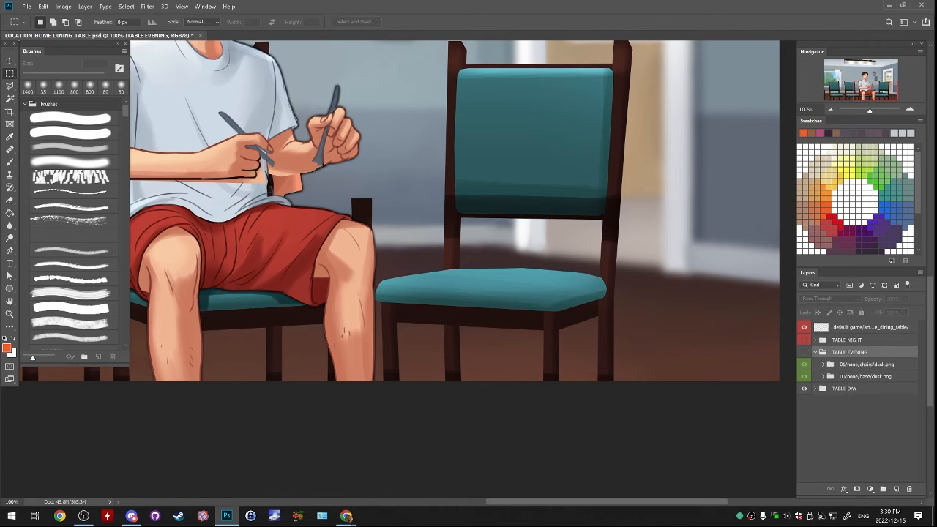
key(ctrl+z)
Compare the restored chair position in both scenes by toggling TABLE EVENING, leaving it hidden
click(803, 352)
click(804, 352)
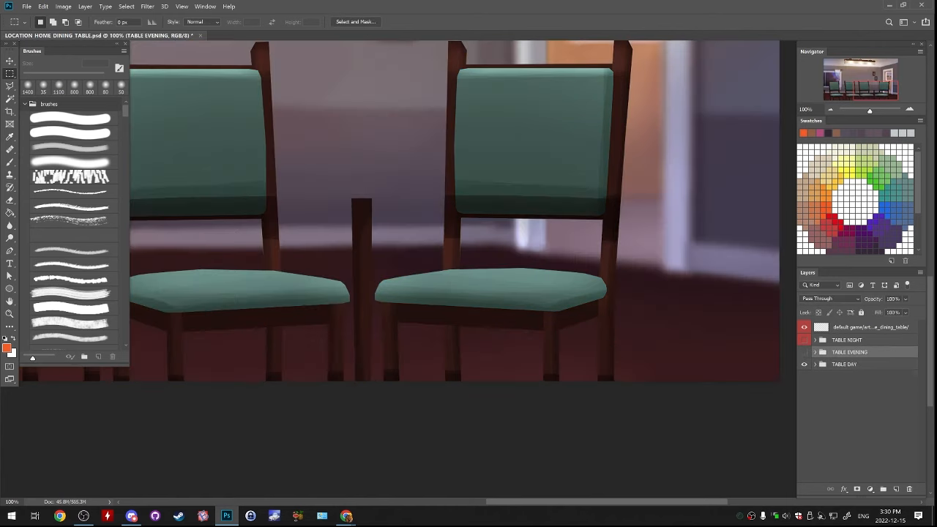
key(ctrl+z)
click(43, 7)
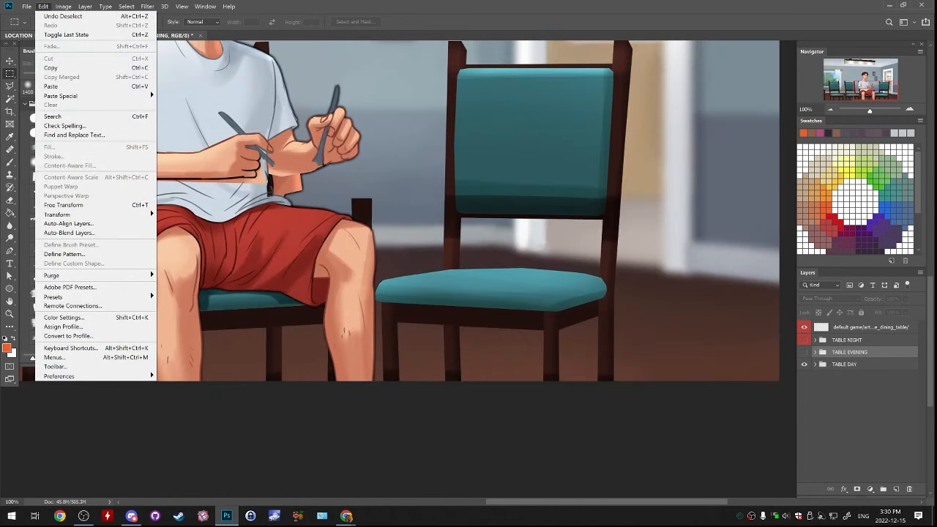
click(804, 352)
click(804, 352)
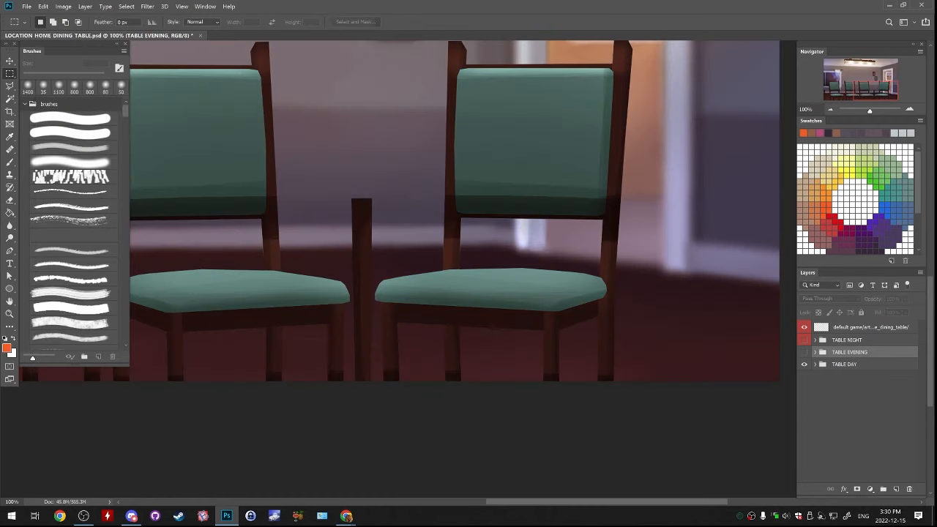
Marquee-select the rightmost chair with its legs on TABLE DAY's chairs copy layer, move it slightly right and deselect
click(815, 364)
scroll(860, 403, down, 3)
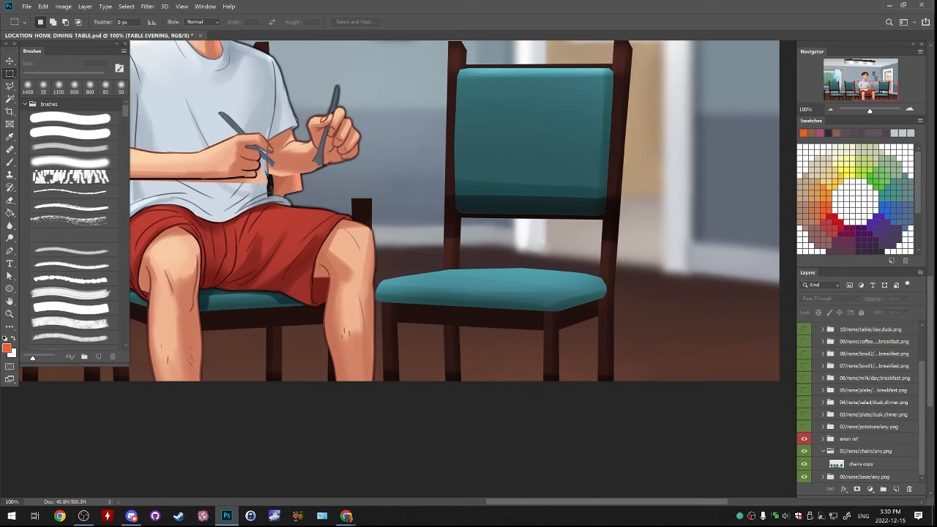
click(862, 465)
drag(410, 139, 362, 192)
drag(329, 58, 688, 435)
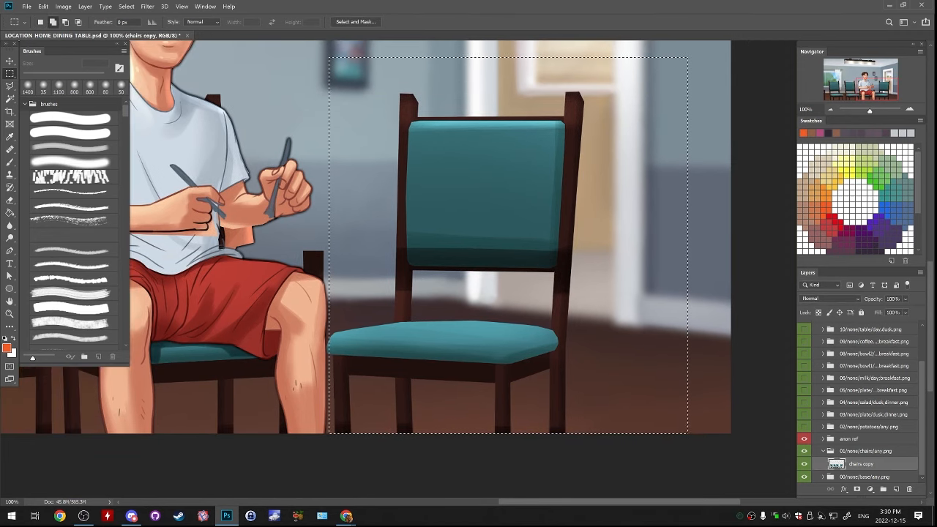
drag(318, 315, 333, 429)
drag(337, 366, 470, 351)
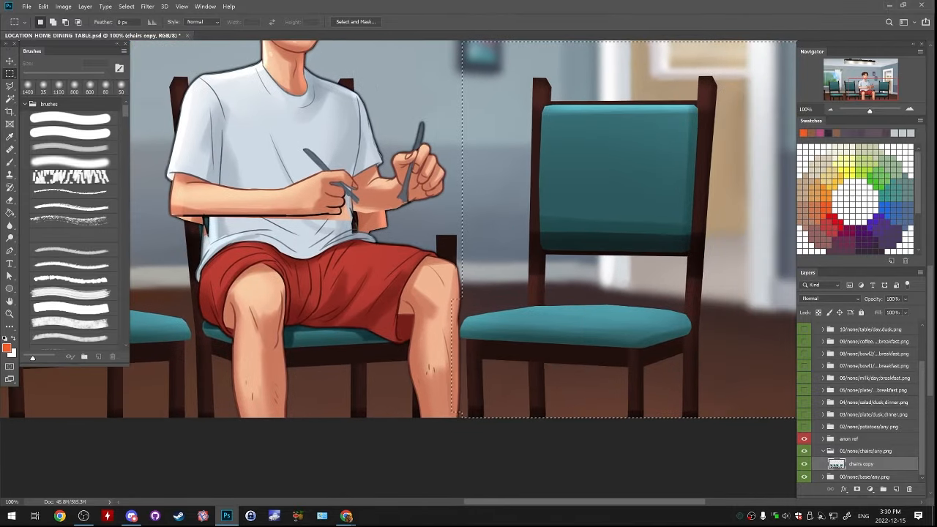
drag(498, 320, 522, 321)
key(ctrl+d)
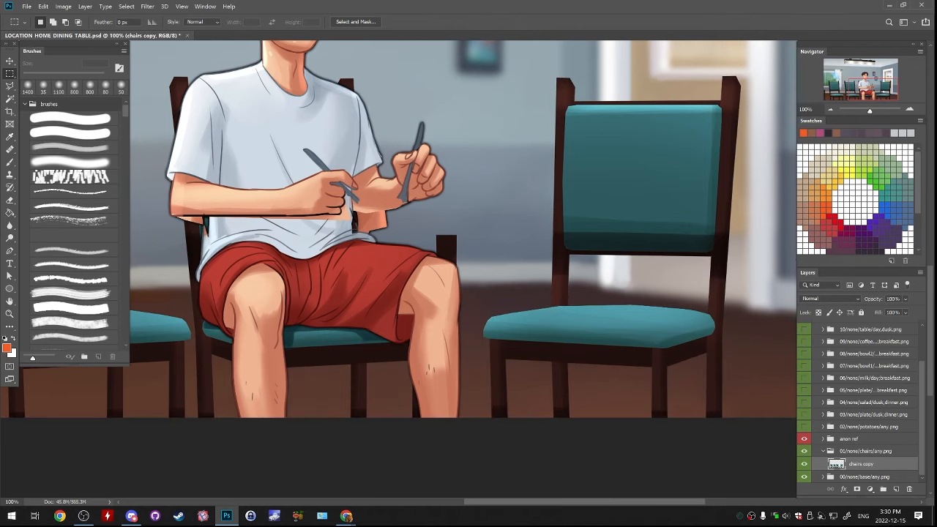
Show TABLE EVENING, hide its dusk base folder and select the chairs copy layer inside its chairs folder
click(823, 451)
scroll(822, 410, up, 3)
click(803, 352)
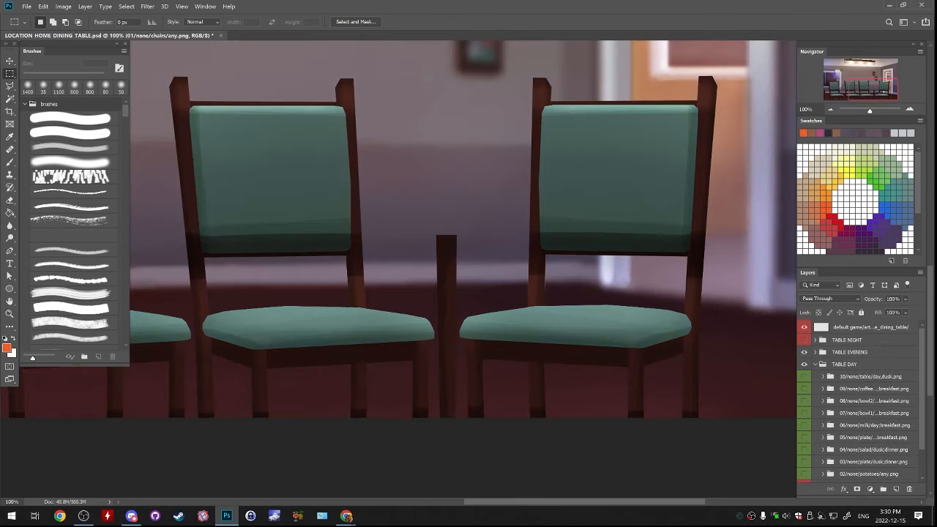
click(815, 352)
click(804, 377)
click(864, 365)
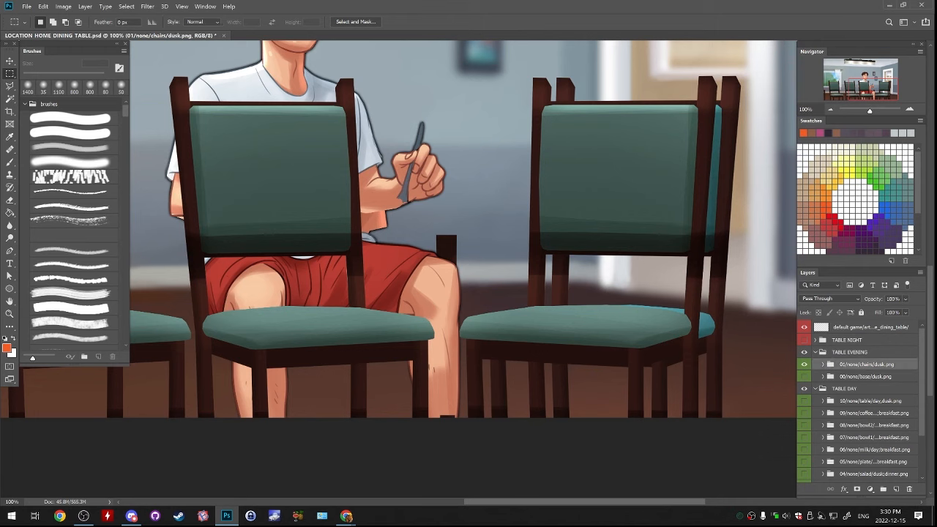
click(823, 364)
click(862, 377)
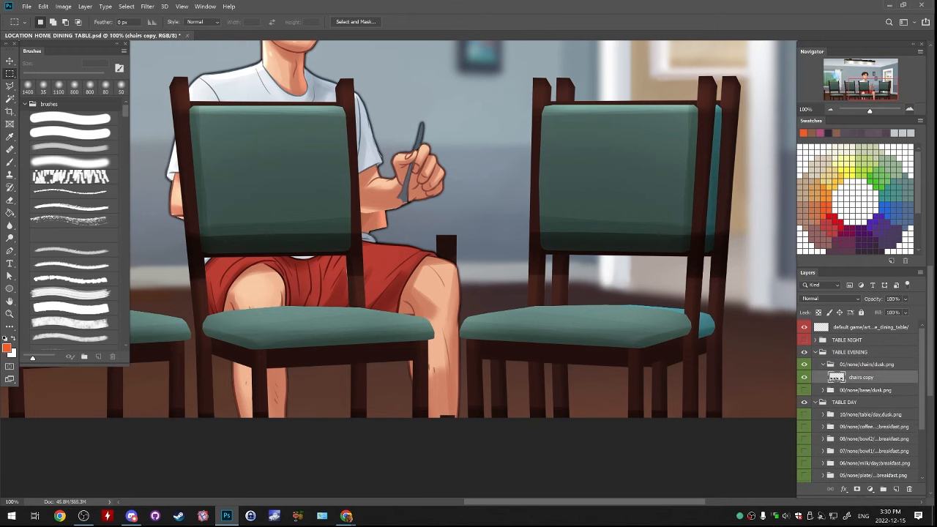
Marquee-select the rightmost evening chair with its legs and move it right onto the shifted day chair
scroll(607, 375, up, 1)
key(ctrl+minus)
key(ctrl+minus)
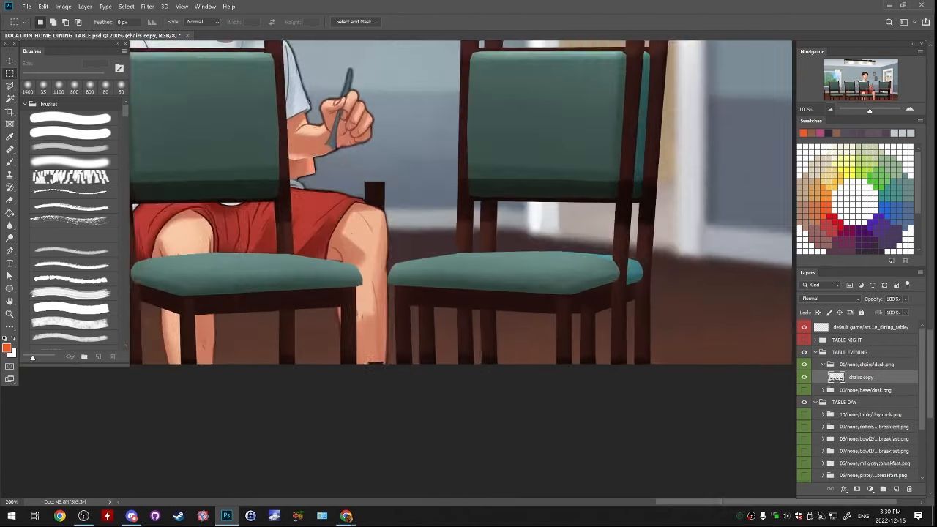
drag(417, 85, 658, 394)
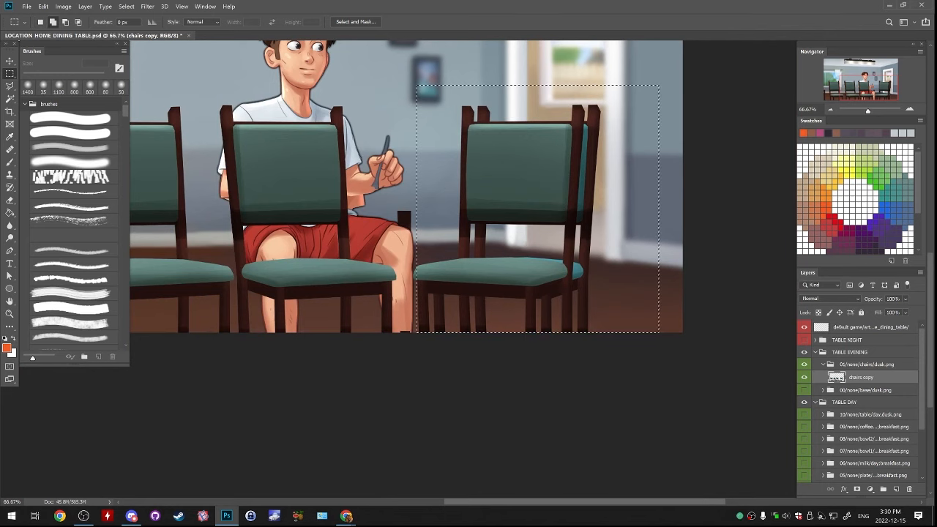
drag(402, 257, 426, 303)
drag(487, 300, 503, 300)
key(ctrl+d)
Toggle the evening chairs copy layer to check alignment, nudge the selected chair slightly left onto the day chair and deselect
scroll(515, 249, up, 2)
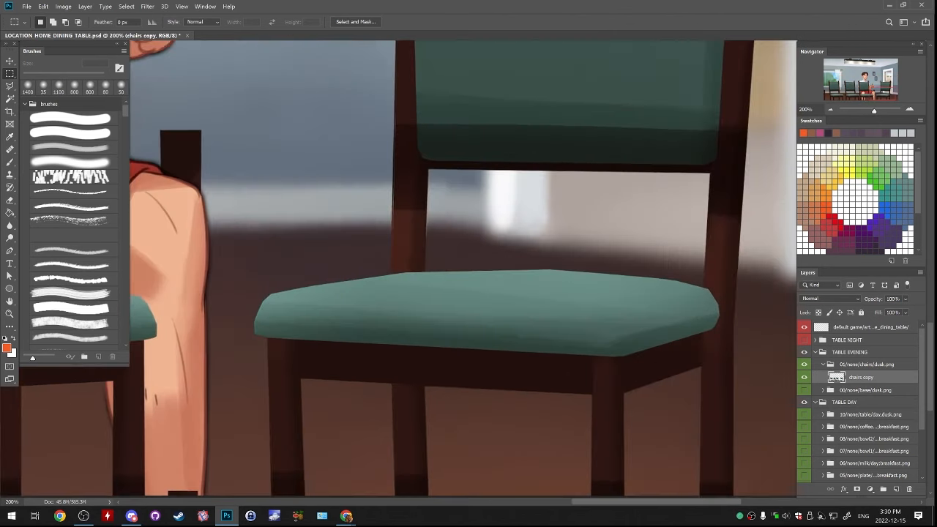
drag(515, 249, 479, 251)
click(804, 377)
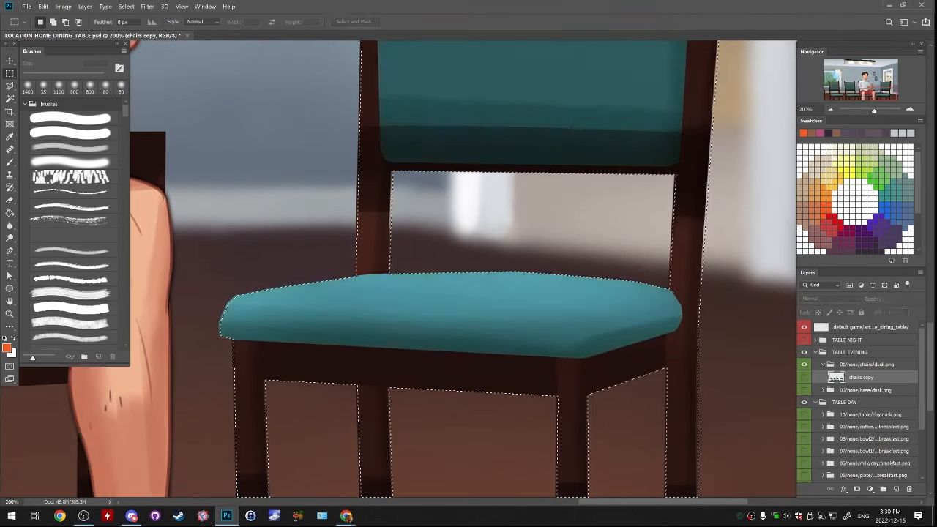
click(804, 377)
key(v)
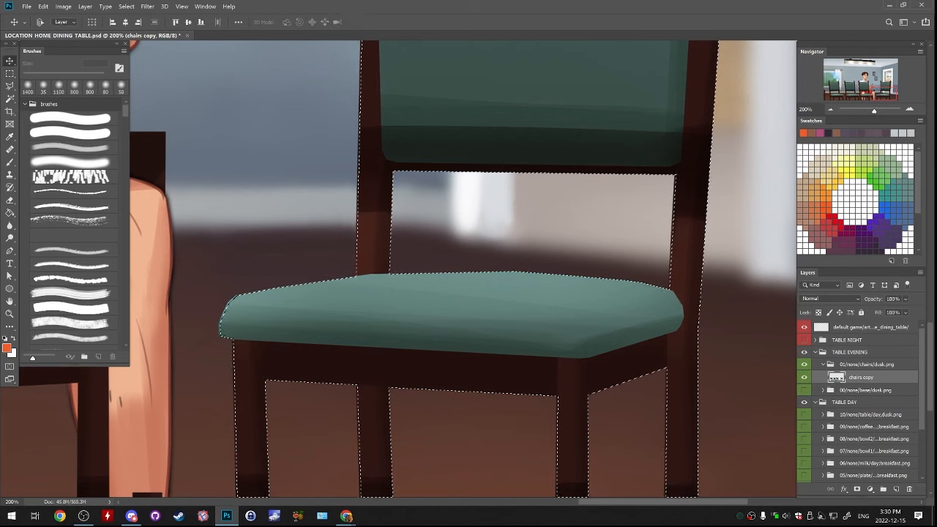
click(804, 377)
click(804, 377)
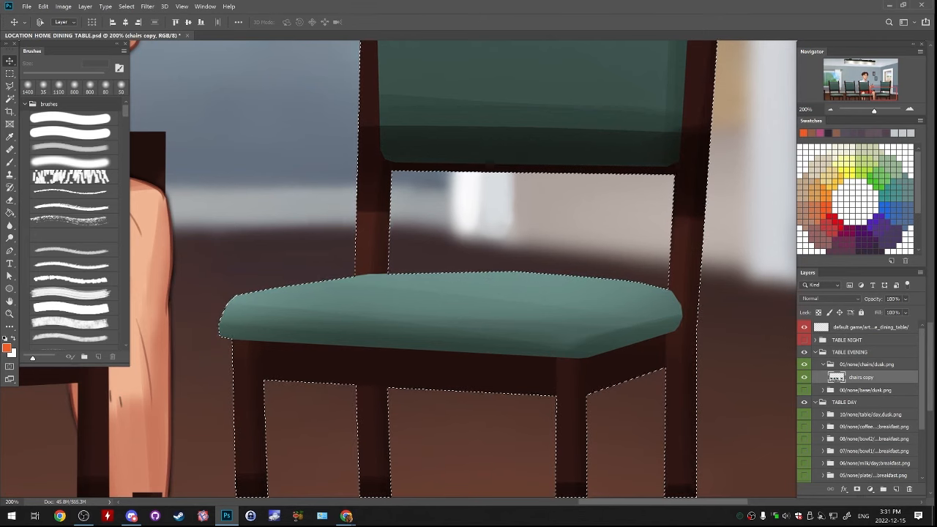
key(ctrl+d)
Marquee-select the stray leg fragment between the two rightmost chairs at the canvas's lower edge and delete it from the evening chairs copy layer
drag(315, 352, 644, 179)
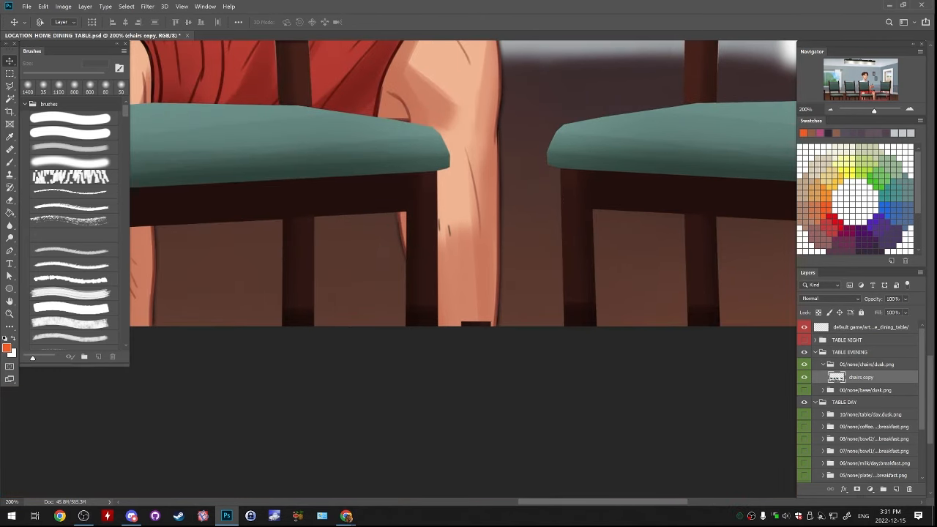
scroll(856, 402, down, 3)
scroll(857, 402, up, 3)
scroll(857, 402, down, 3)
scroll(856, 403, down, 1)
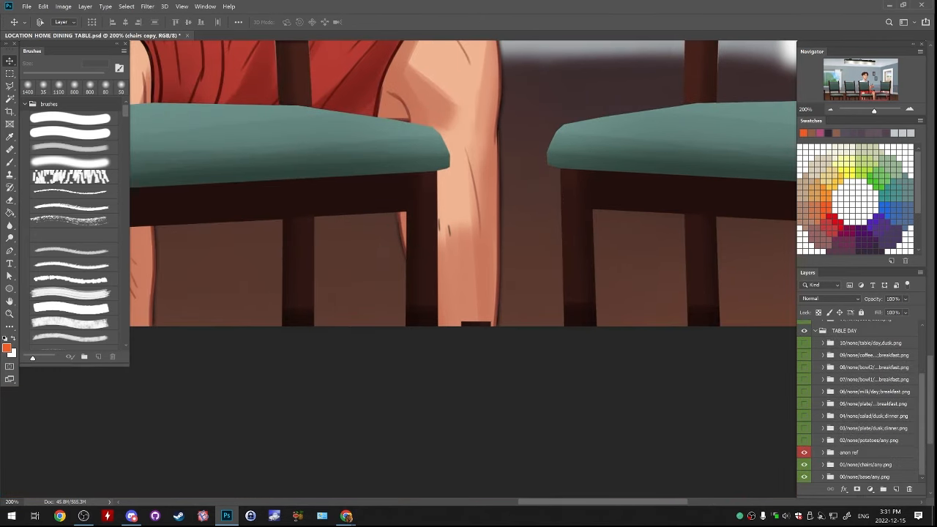
click(804, 452)
click(804, 453)
click(849, 453)
drag(476, 323, 499, 283)
key(ctrl+z)
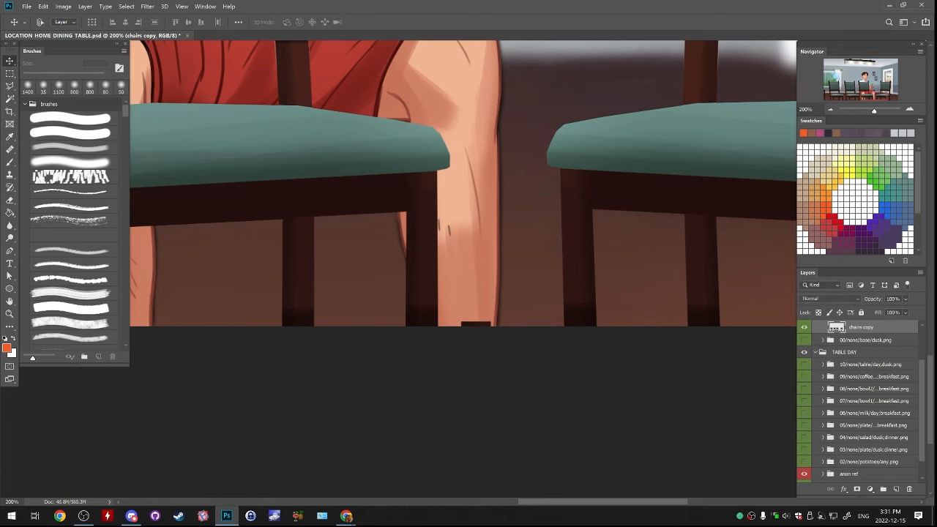
key(m)
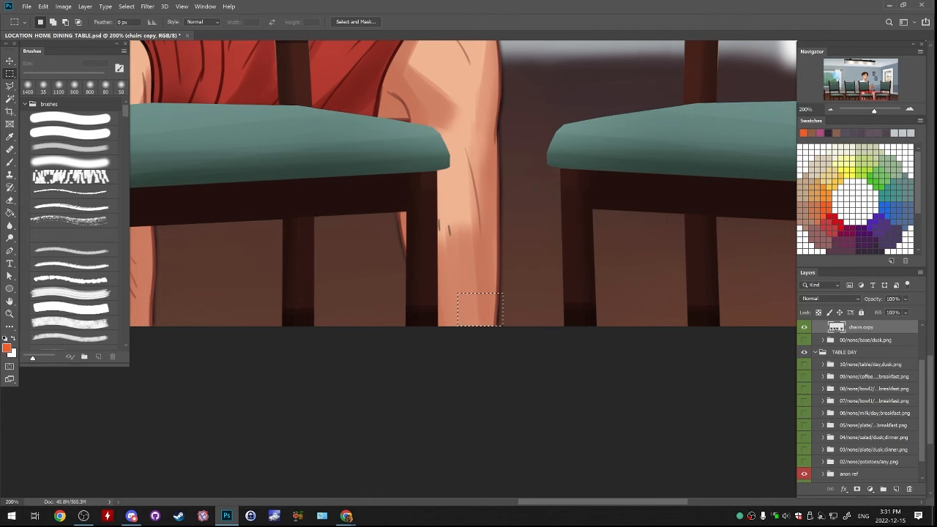
Show the dusk base folder again, then collapse and hide the TABLE EVENING group
click(805, 339)
scroll(858, 402, down, 1)
scroll(858, 403, up, 4)
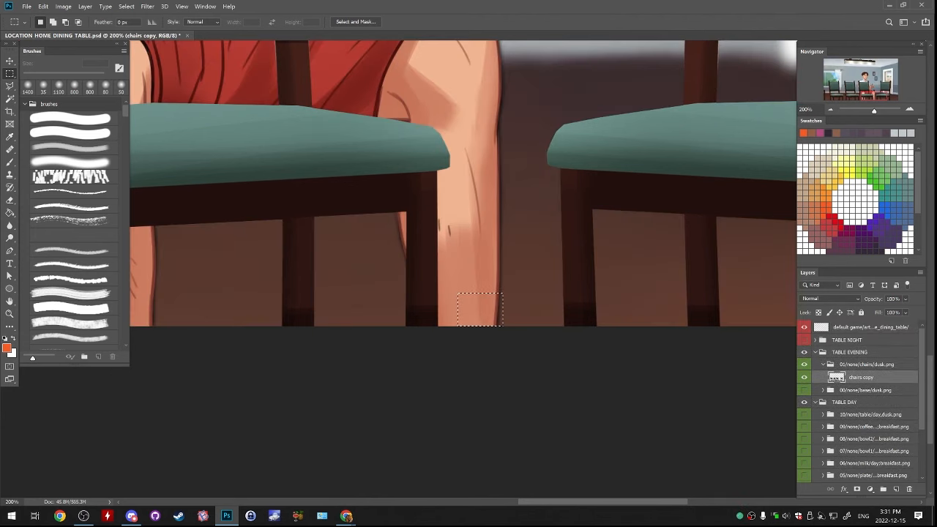
click(805, 390)
click(822, 364)
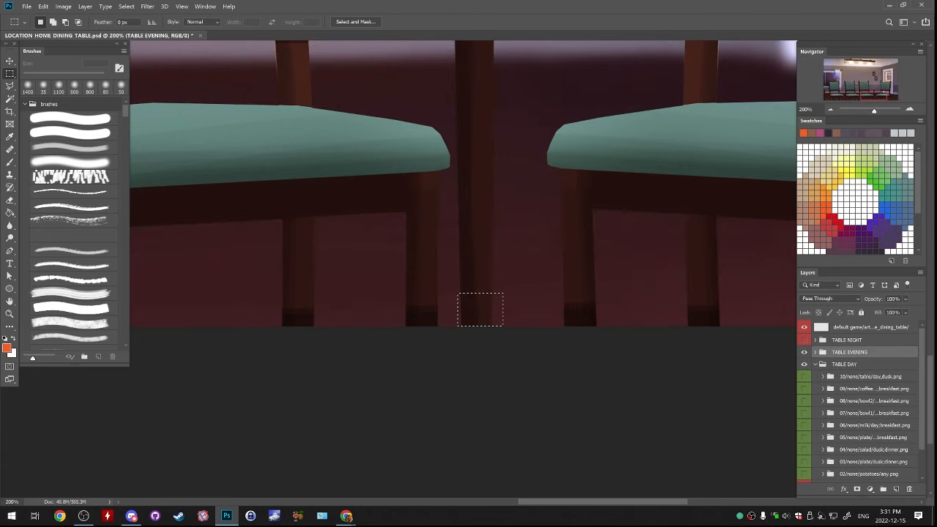
click(804, 352)
Isolate TABLE DAY's chairs folder and delete the stray leg fragment inside the existing marquee from its chairs copy layer
scroll(858, 403, down, 1)
click(805, 465)
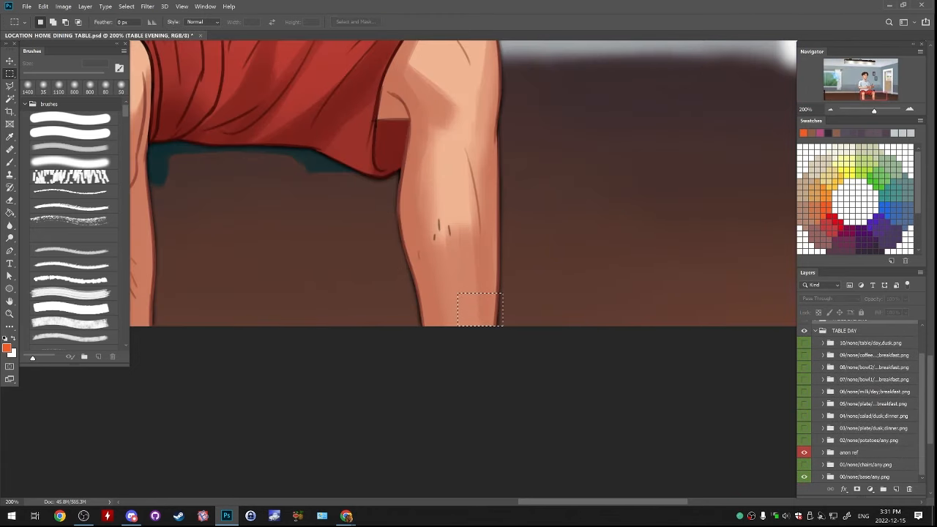
click(804, 465)
click(805, 453)
click(804, 464)
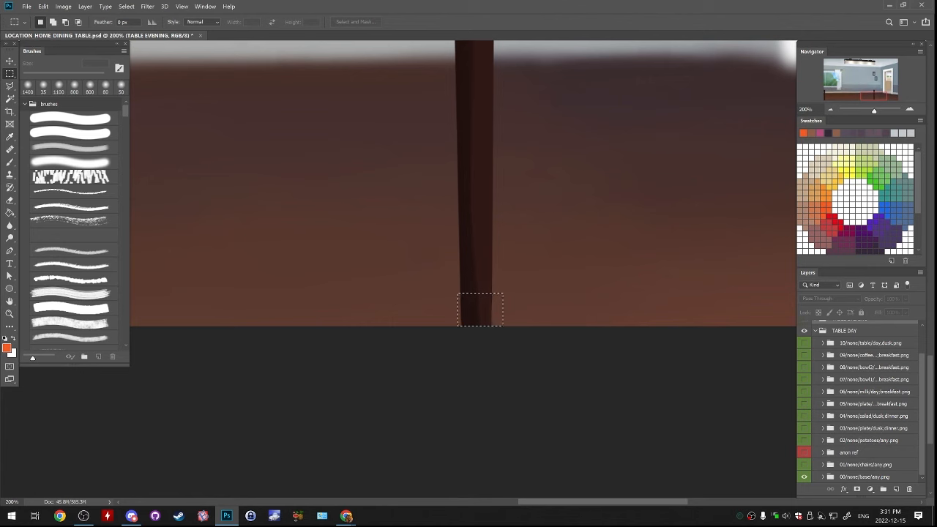
click(805, 476)
click(805, 465)
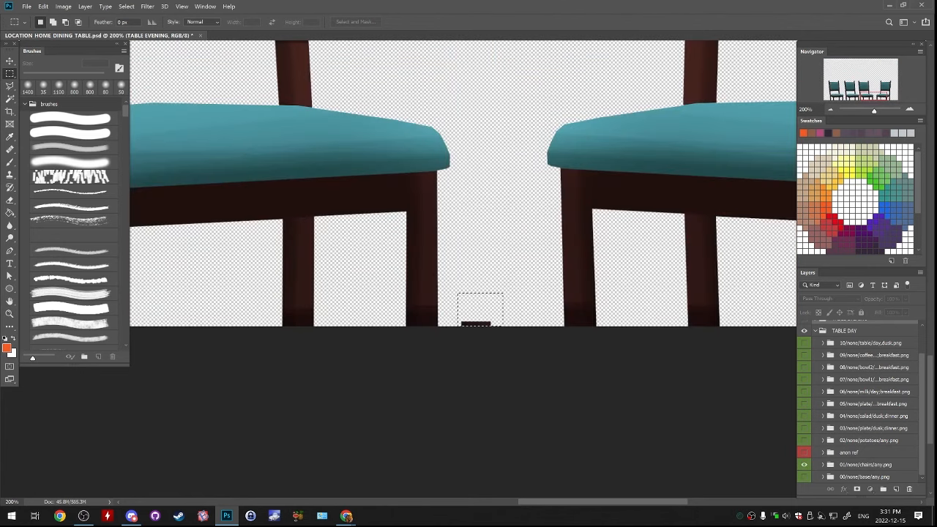
click(822, 465)
click(863, 464)
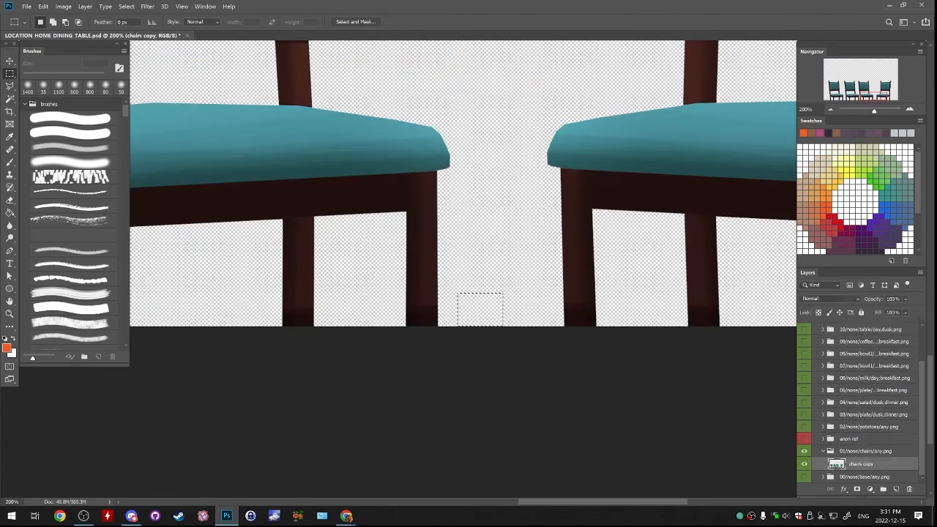
Show the base, table and all food folders in TABLE DAY, hide the anon ref folder and collapse the group
click(823, 451)
click(805, 477)
drag(804, 451, 805, 376)
scroll(806, 388, up, 2)
scroll(805, 388, down, 1)
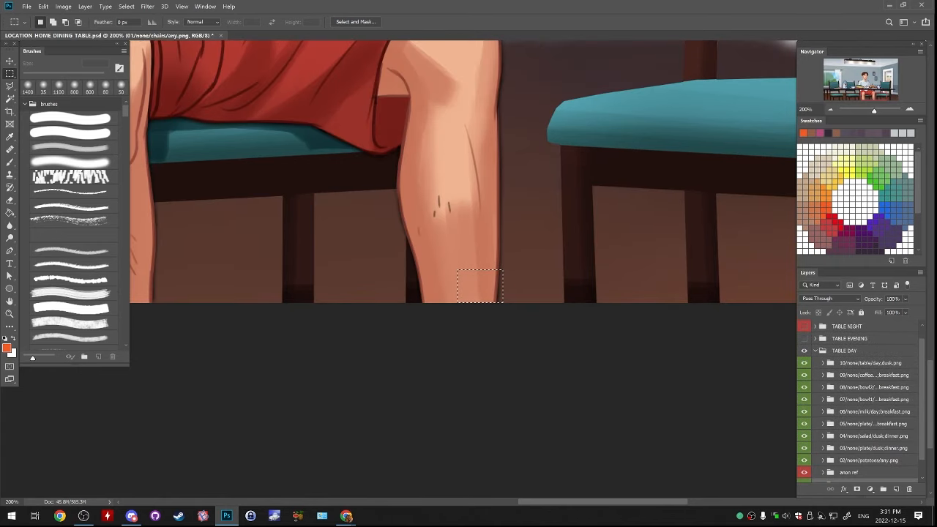
click(804, 472)
click(815, 351)
click(830, 109)
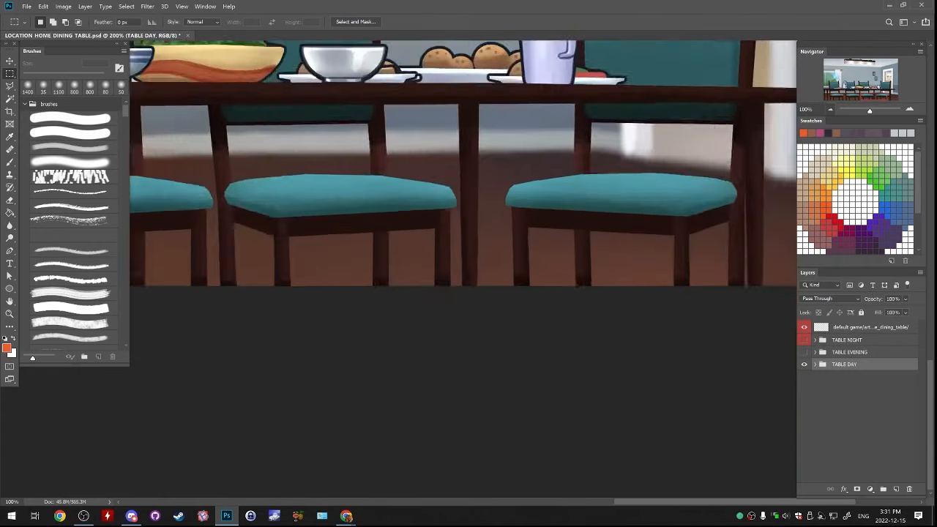
click(830, 109)
click(830, 109)
click(830, 109)
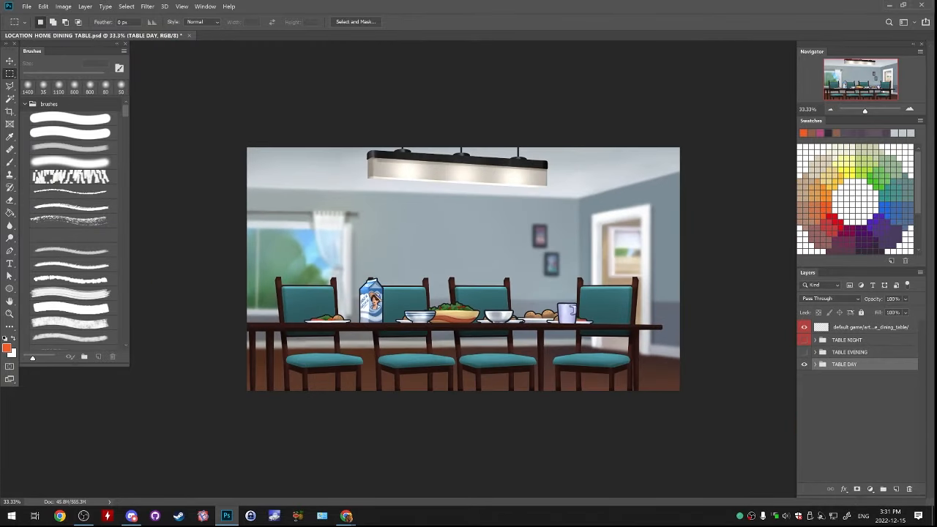
Compare the full evening and day scenes by toggling TABLE EVENING, and check TABLE DAY's table folder by toggling its visibility
click(847, 340)
click(804, 353)
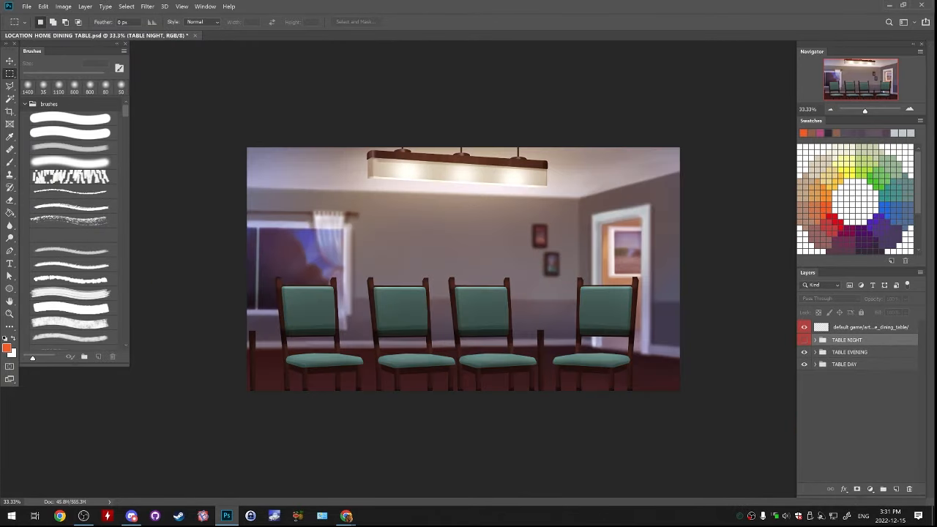
click(849, 352)
click(804, 353)
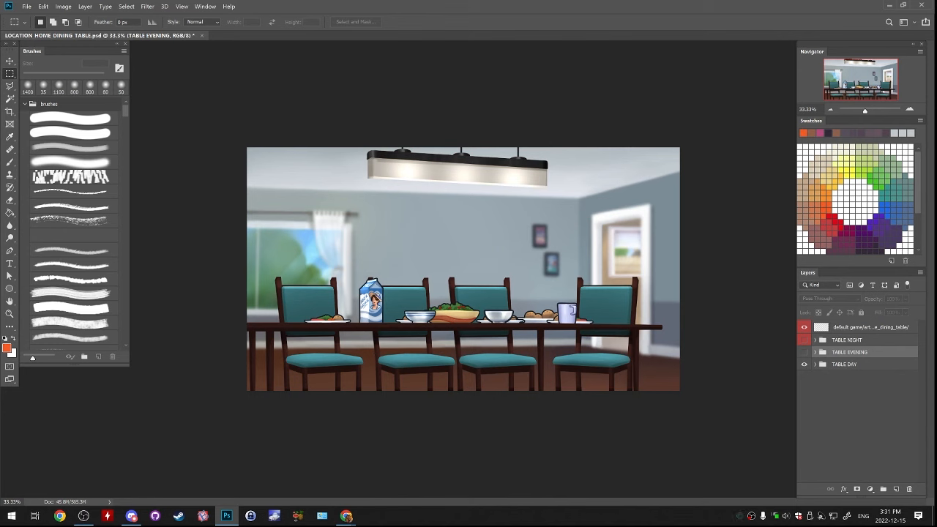
click(816, 364)
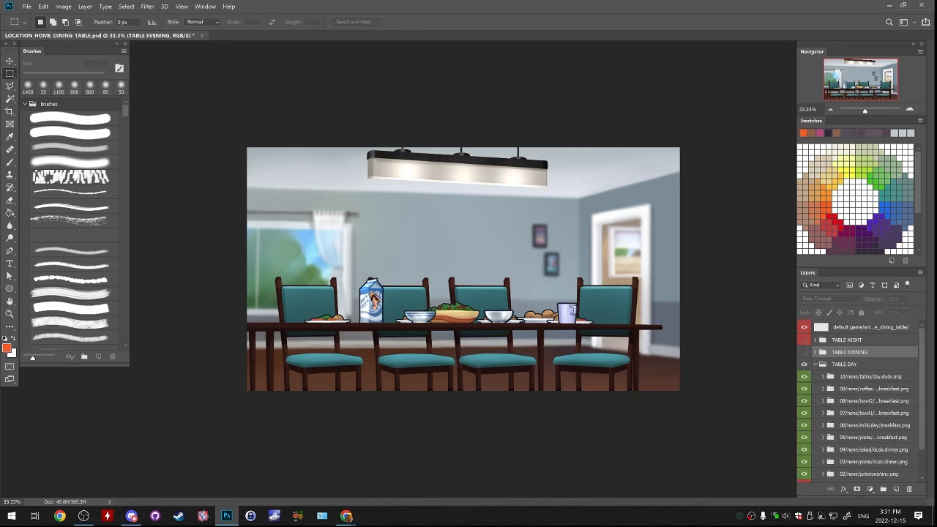
click(804, 376)
click(804, 376)
double_click(870, 377)
click(873, 388)
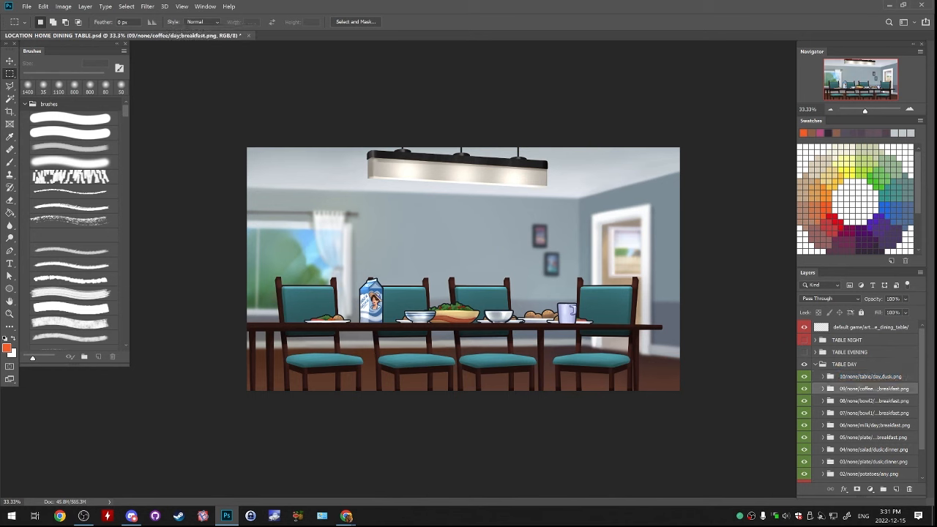
Compare the day and evening chairs once more, leave TABLE EVENING hidden and save the document
click(804, 352)
click(804, 352)
click(803, 352)
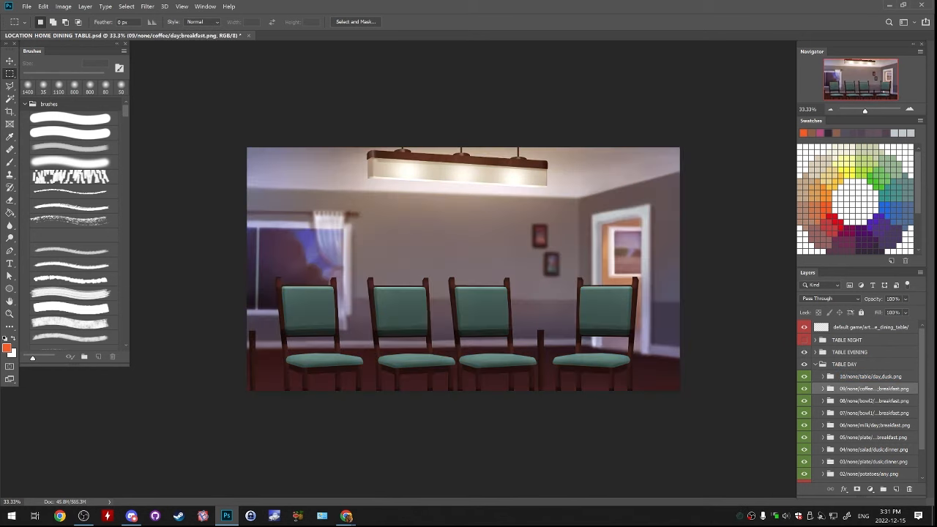
click(803, 352)
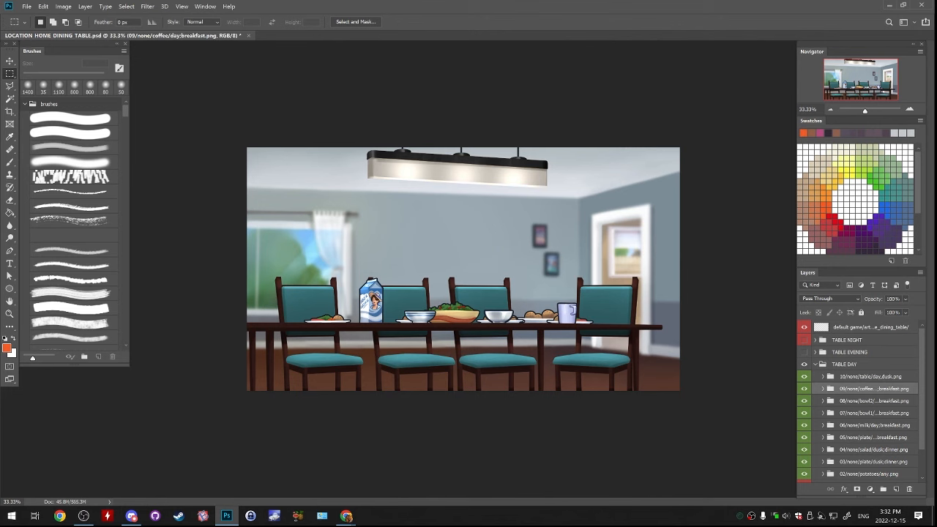
key(ctrl+s)
click(26, 7)
click(41, 110)
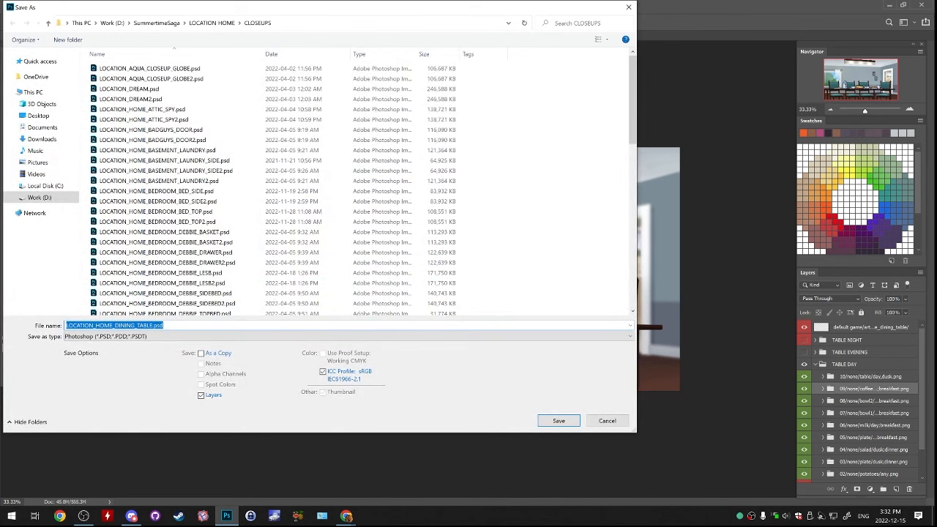
click(151, 325)
text(2)
click(607, 421)
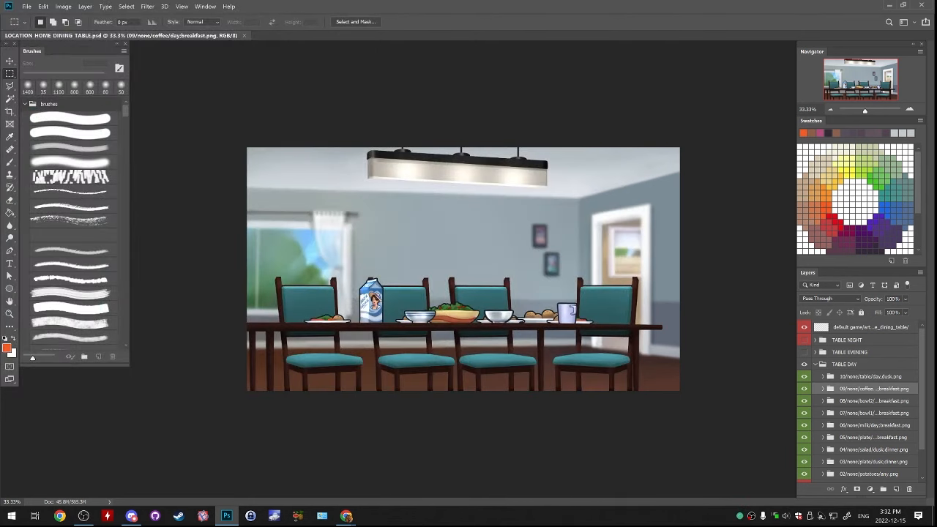
Save the document under the new name LOCATION_HOME_DINING_TABLE2.psd in the CLOSEUPS folder
click(26, 6)
click(41, 111)
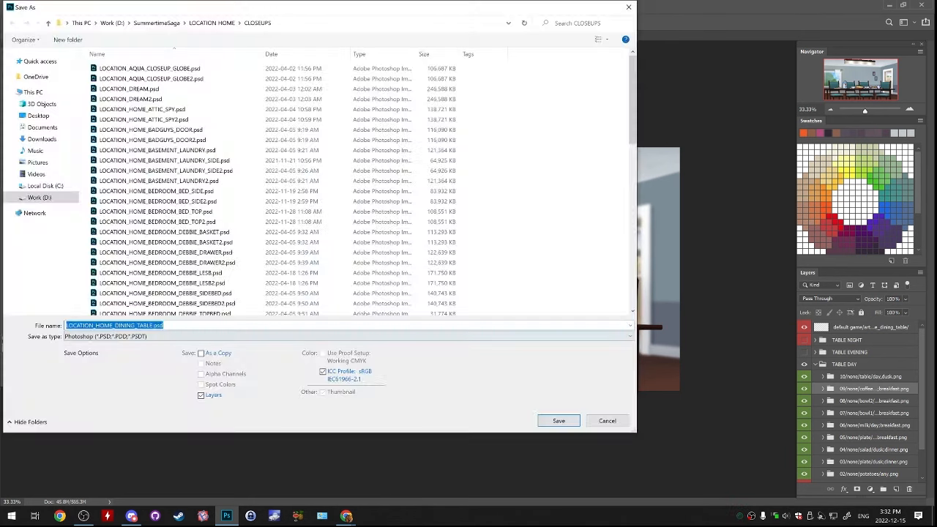
click(152, 325)
text(2)
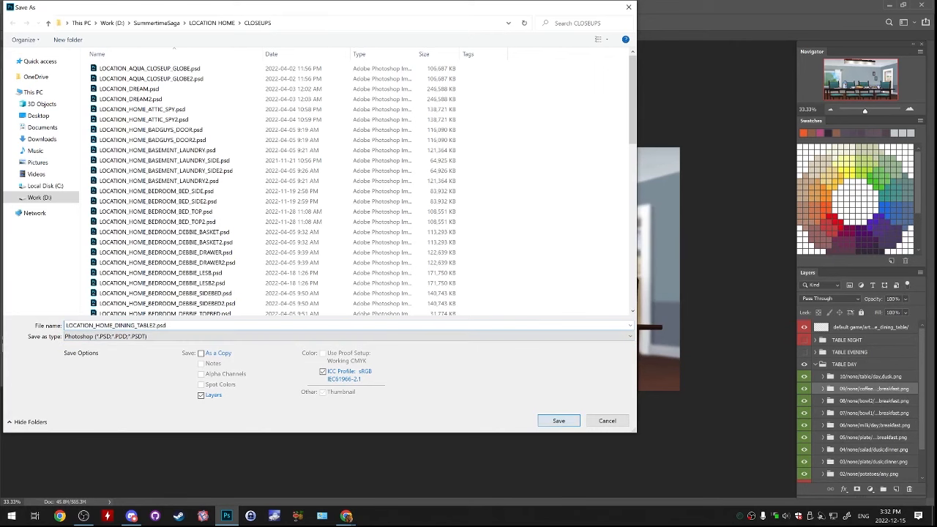
key(Return)
key(Left)
key(Return)
key(Return)
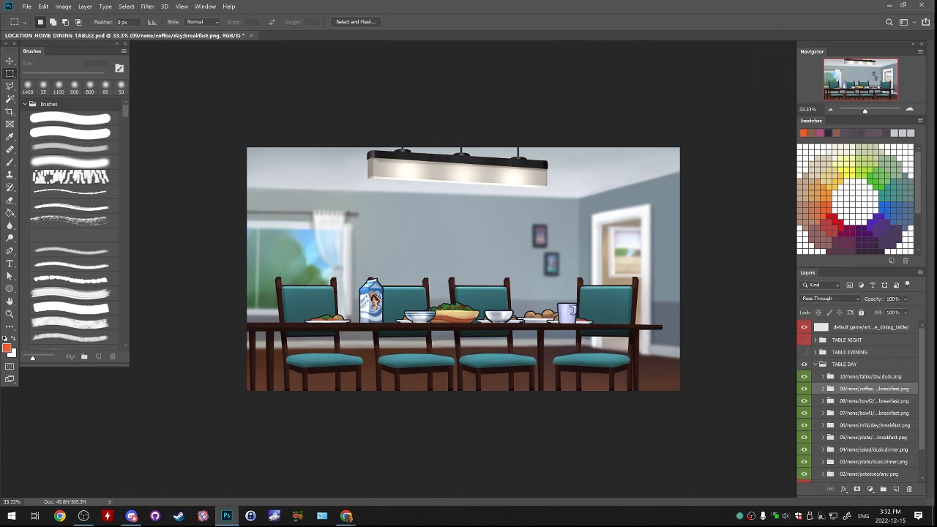
Add an empty layer above the table folder in TABLE DAY and switch to the soft 1400 px brush
click(871, 376)
click(896, 489)
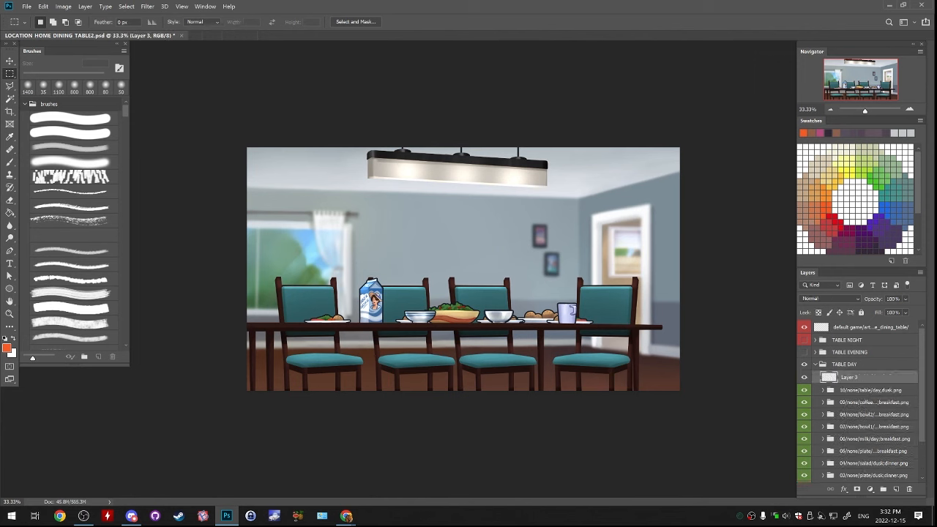
key(ctrl+plus)
key(ctrl+plus)
key(ctrl+plus)
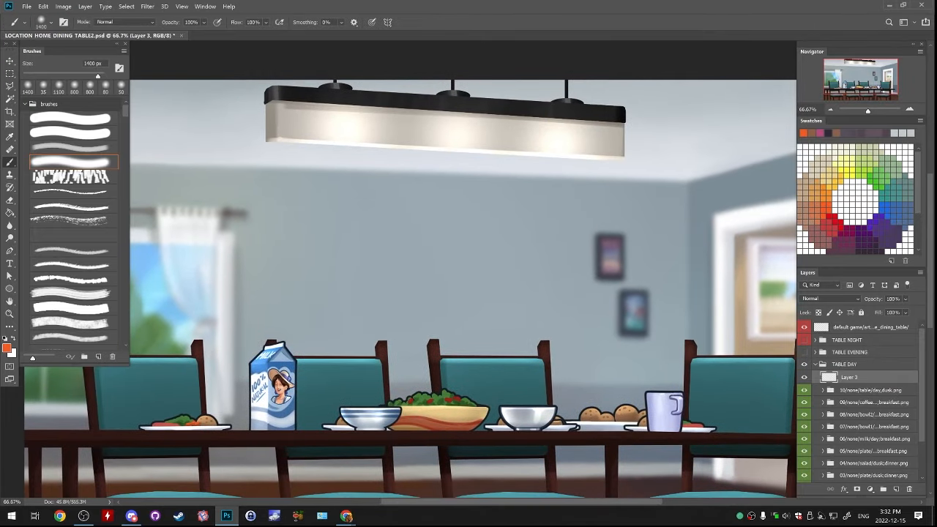
Set up a hard round brush at 30 px with red as the foreground colour, undoing the test strokes on the wall
key(b)
click(835, 224)
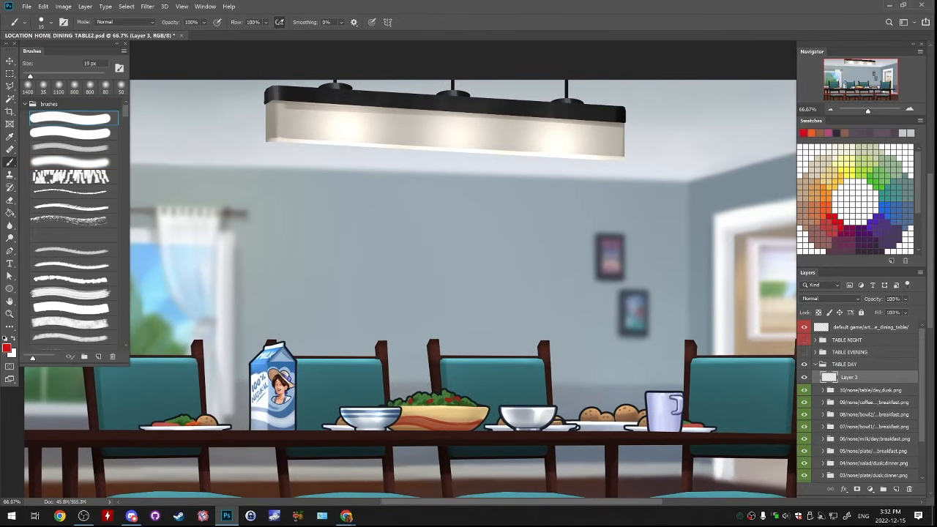
drag(341, 273, 356, 321)
key(ctrl+z)
key(bracketright)
key(bracketright)
key(bracketright)
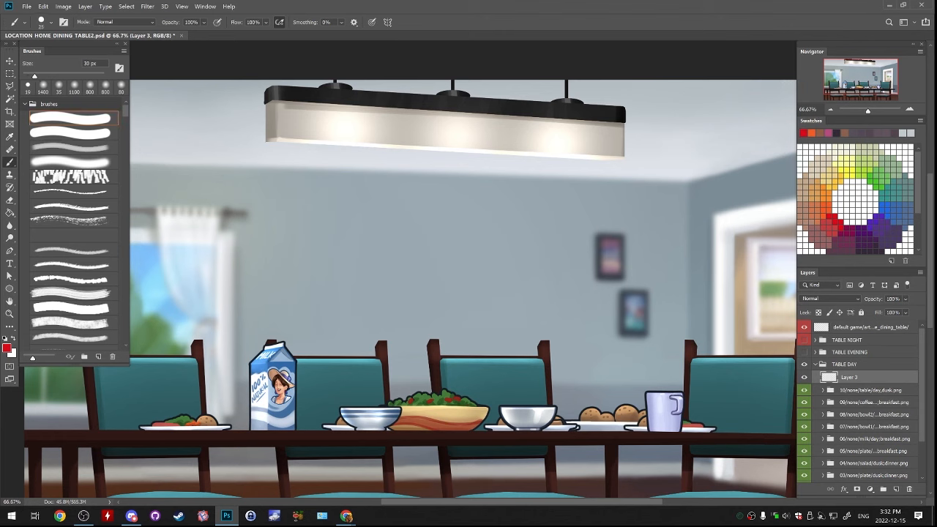
key(ctrl+z)
mouse_move(369, 224)
mouse_down()
mouse_move(381, 255)
mouse_move(356, 281)
mouse_move(353, 251)
mouse_move(364, 285)
mouse_up()
key(ctrl+z)
key(ctrl+z)
Handwrite BYE! in red on the wall below the lamp and draw a larger and a smaller heart outline beside it
mouse_move(395, 322)
mouse_down()
mouse_move(355, 184)
mouse_move(412, 279)
mouse_move(390, 328)
mouse_up()
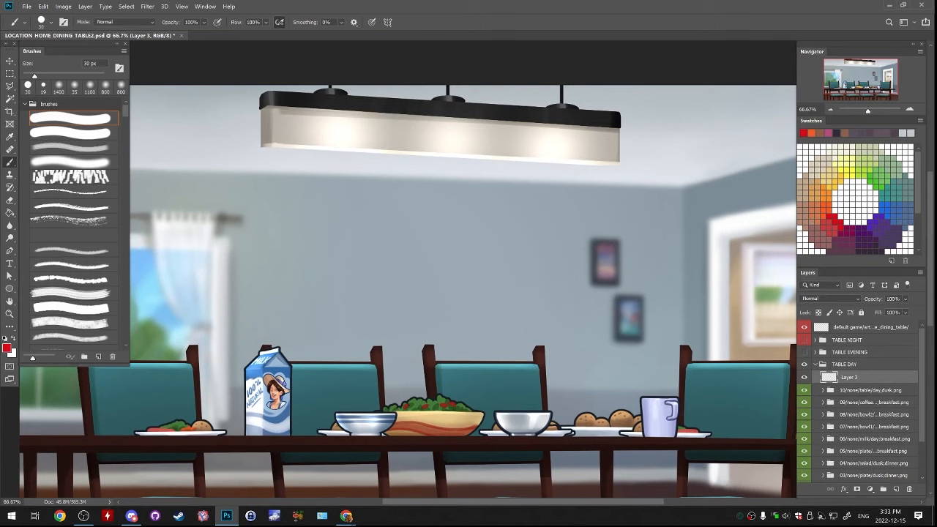
drag(454, 322, 435, 279)
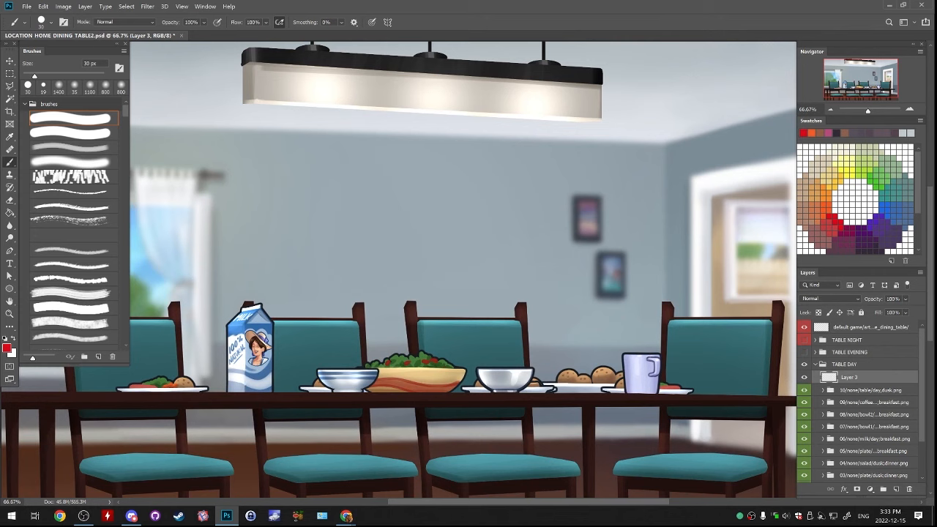
mouse_move(319, 203)
mouse_down()
mouse_move(335, 243)
mouse_move(333, 217)
mouse_move(321, 252)
mouse_up()
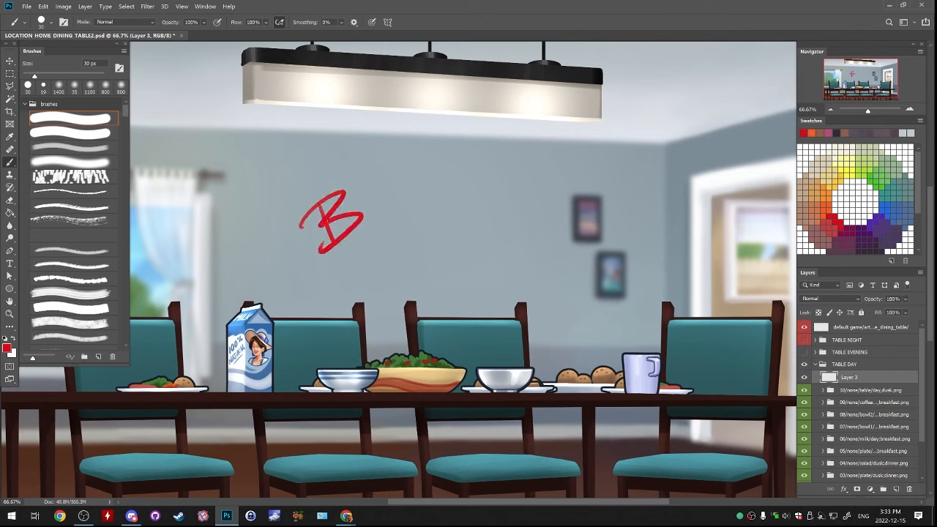
drag(359, 195, 370, 209)
drag(374, 179, 371, 229)
drag(404, 192, 382, 221)
mouse_move(387, 207)
mouse_down()
mouse_move(400, 199)
mouse_move(399, 178)
mouse_up()
drag(416, 154, 423, 175)
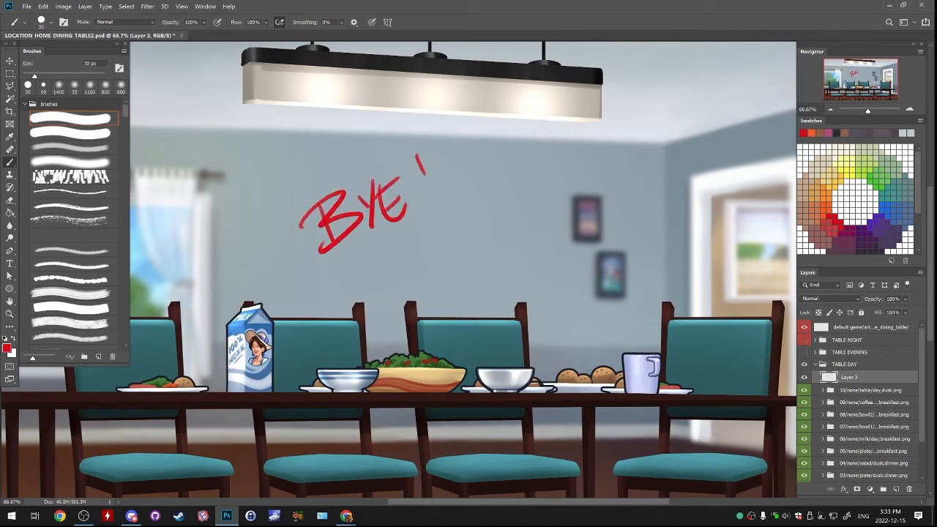
click(435, 203)
drag(420, 230, 437, 290)
drag(502, 243, 501, 279)
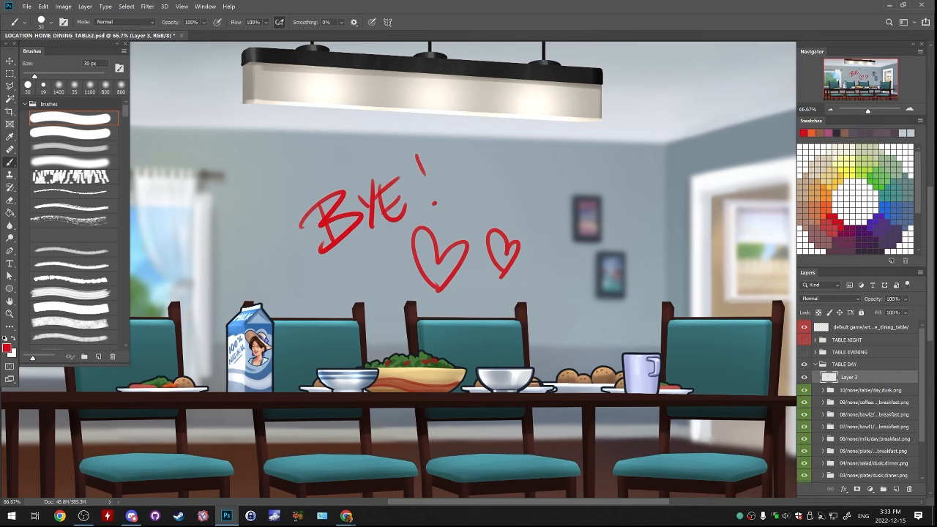
key(alt+Tab)
key(alt+Tab)
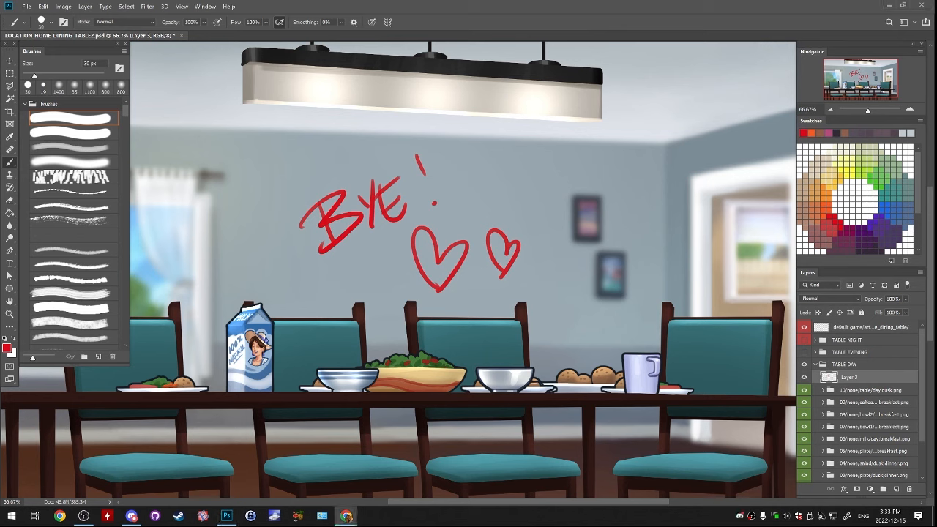